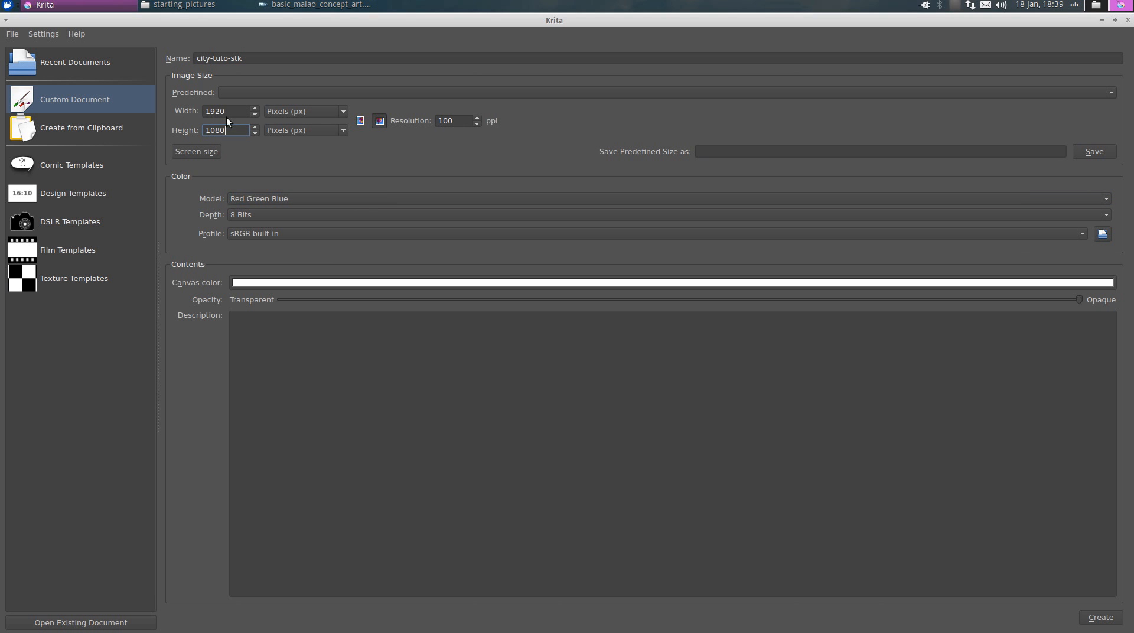
Step: Create the 1920 × 1080 px RGB document named city-tuto-stk
click(1091, 618)
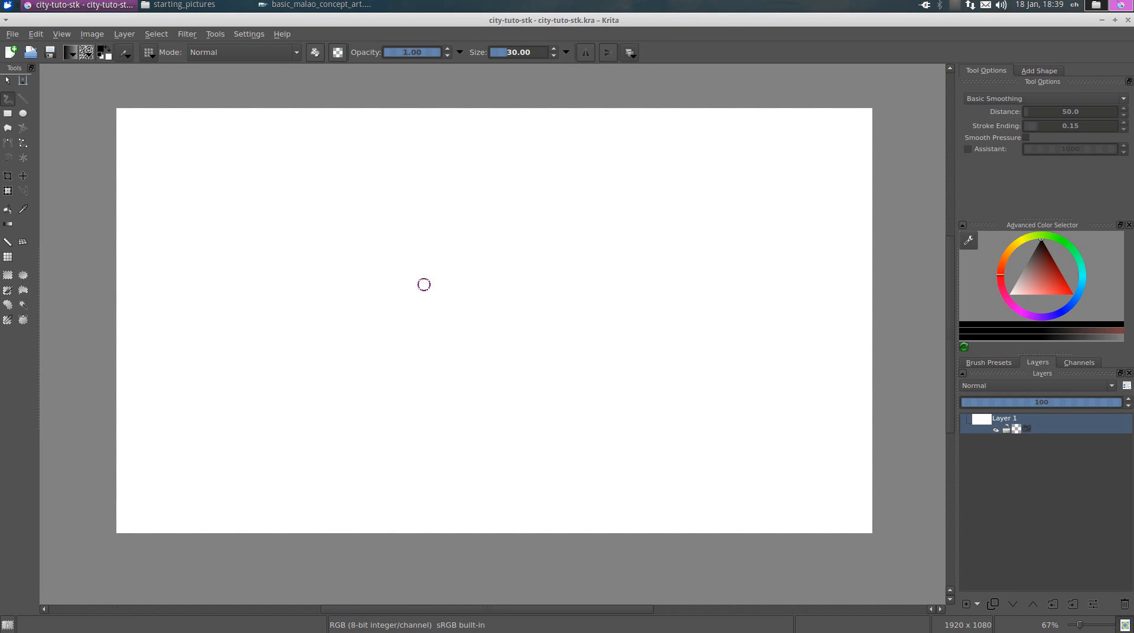
Step: Look through the photos in the starting_pictures folder, from bbc-media-city-salford-quays.jpg around to clouds-in-blue-sky-3.jpg
click(195, 5)
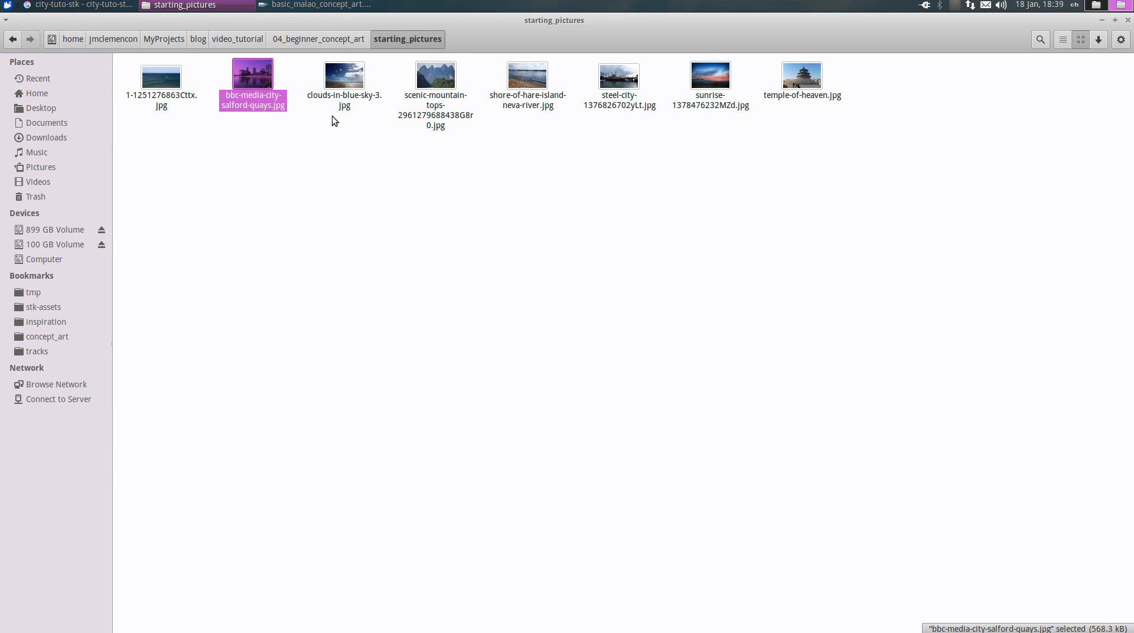
double_click(256, 104)
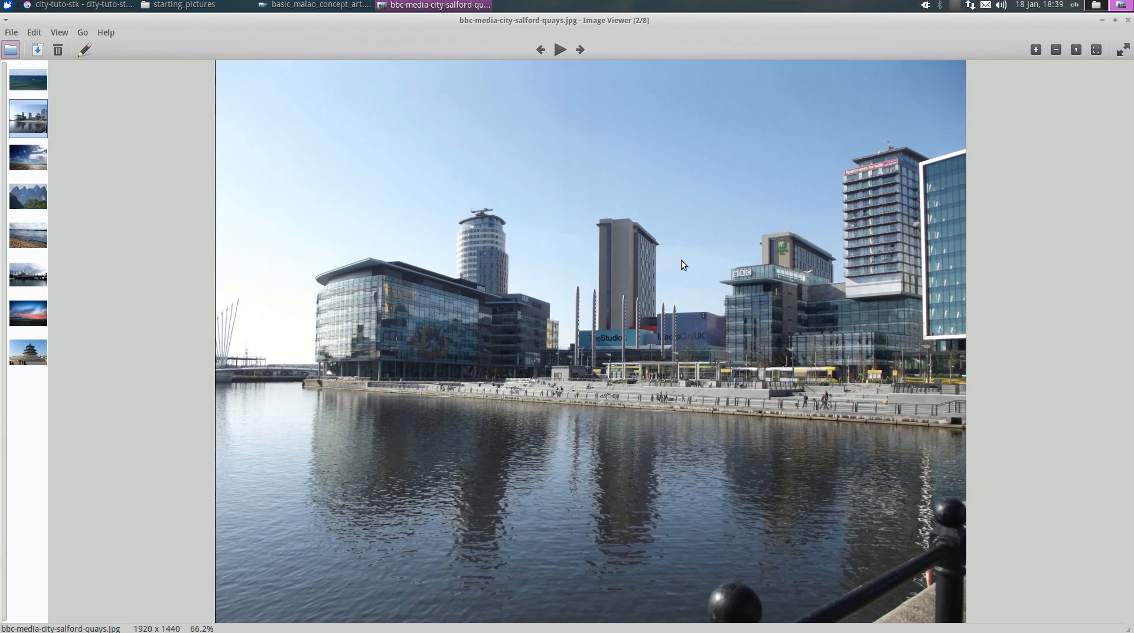
key(Right)
key(Right)
key(Right)
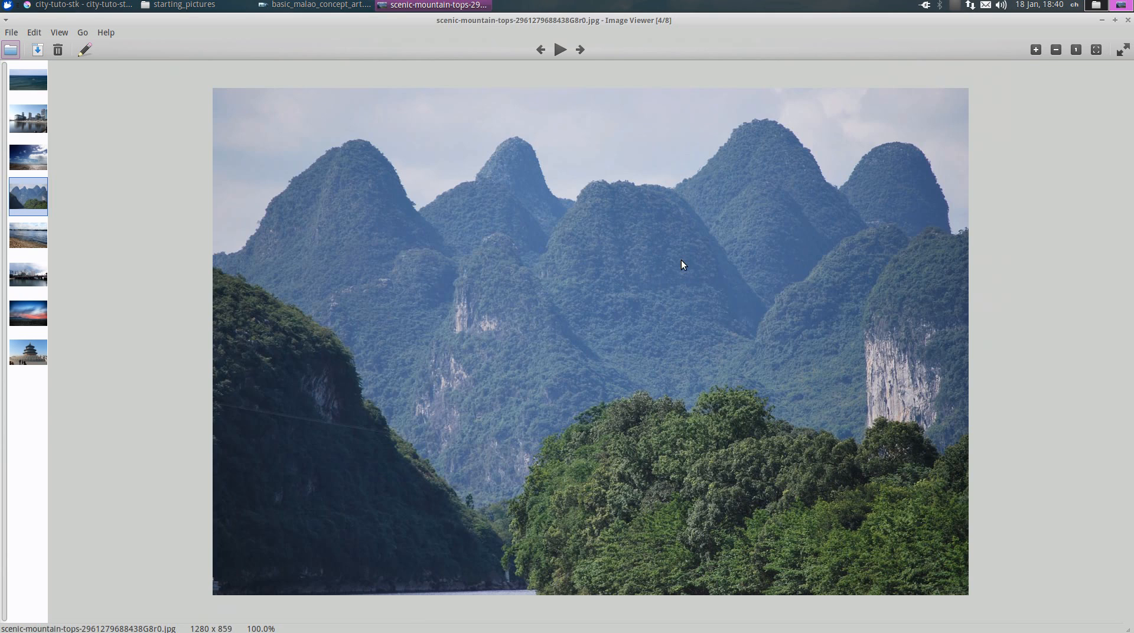
key(Right)
key(Right)
key(Right)
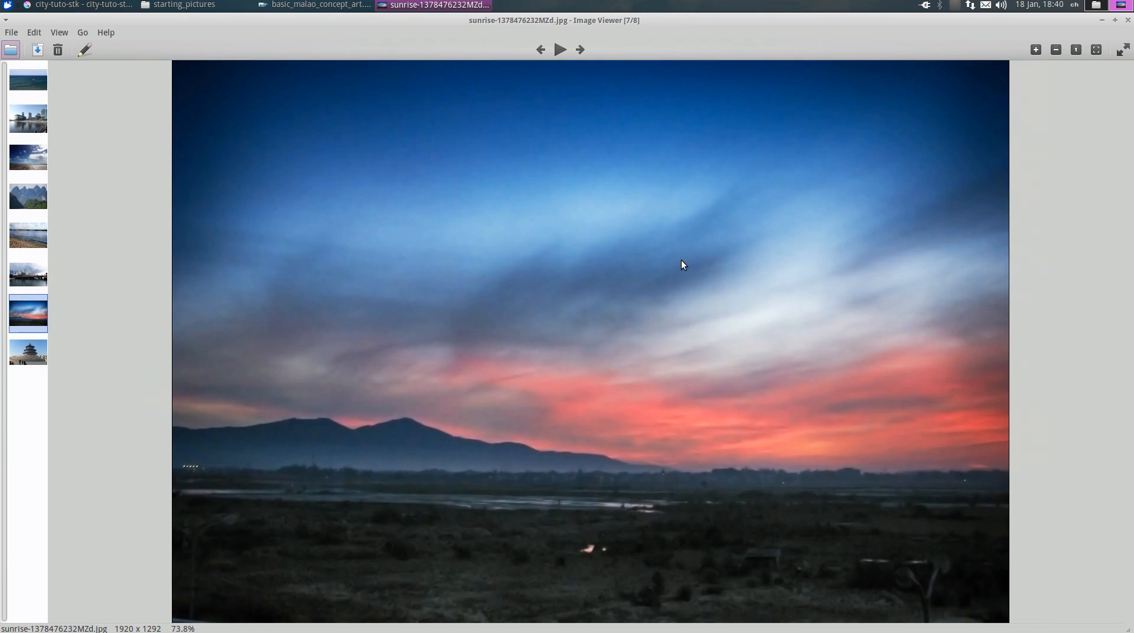
key(Right)
key(Right)
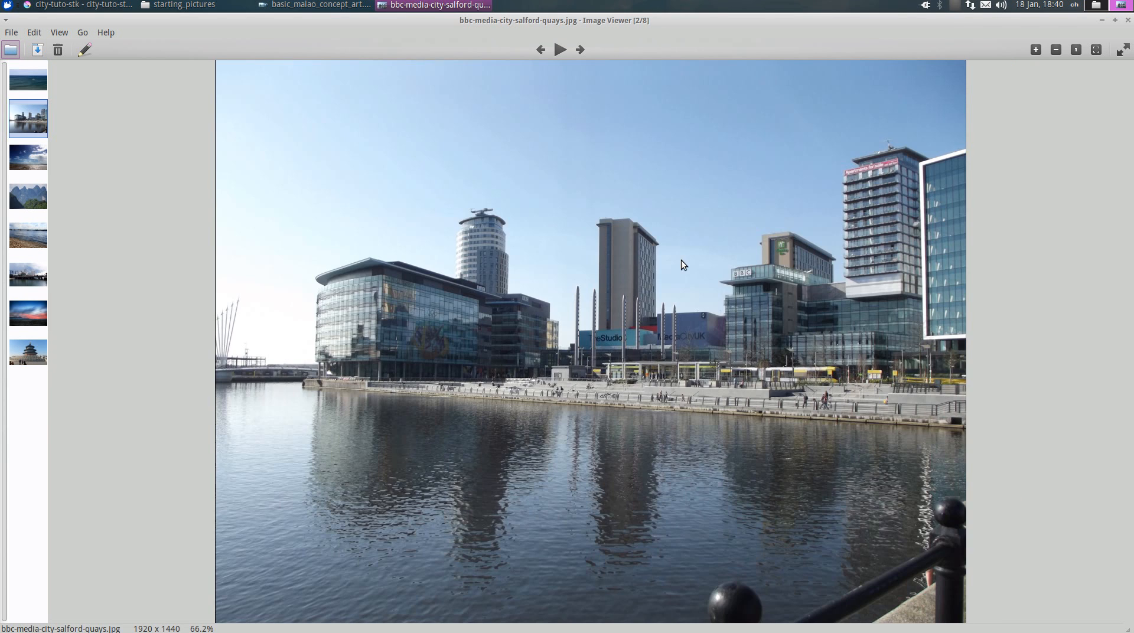
key(Right)
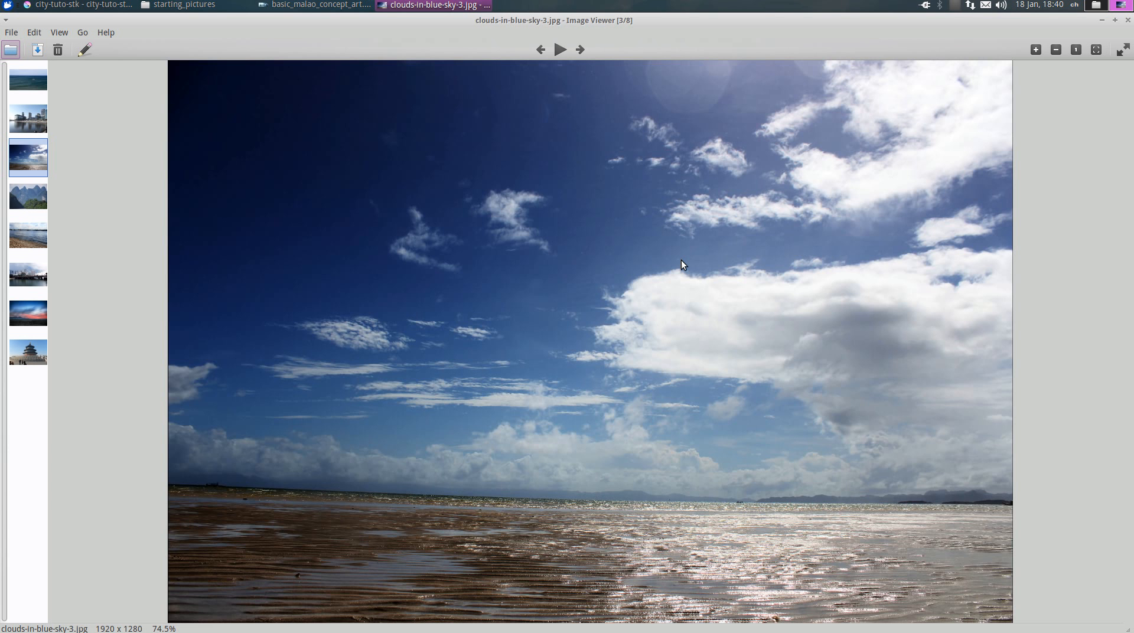
Step: Open clouds-in-blue-sky-3.jpg from the image viewer in Krita and dismiss the welcome window
right_click(526, 275)
mouse_move(592, 324)
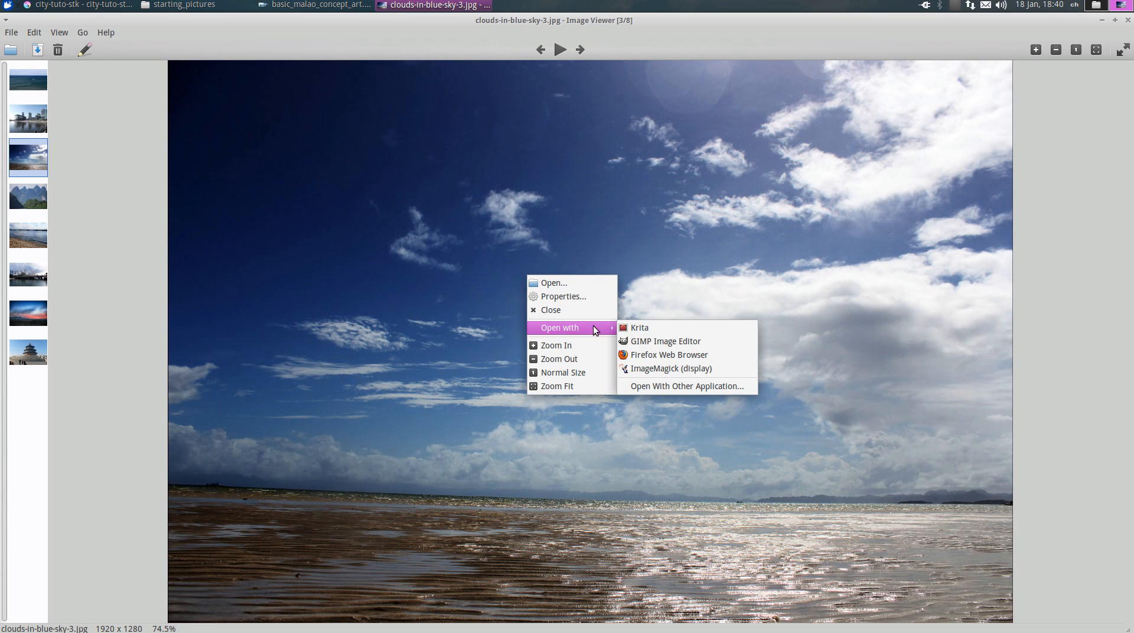
click(643, 329)
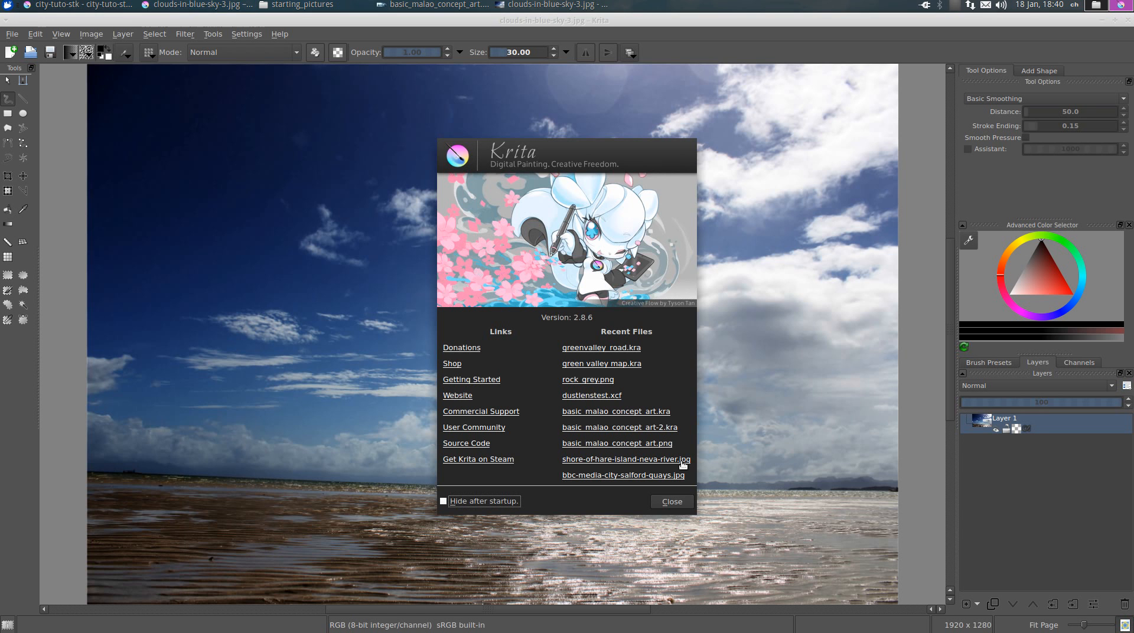
click(675, 502)
Step: Select the whole clouds photo with a rectangular selection and paste a copy of it into the city-tuto-stk document
scroll(651, 249, down, 2)
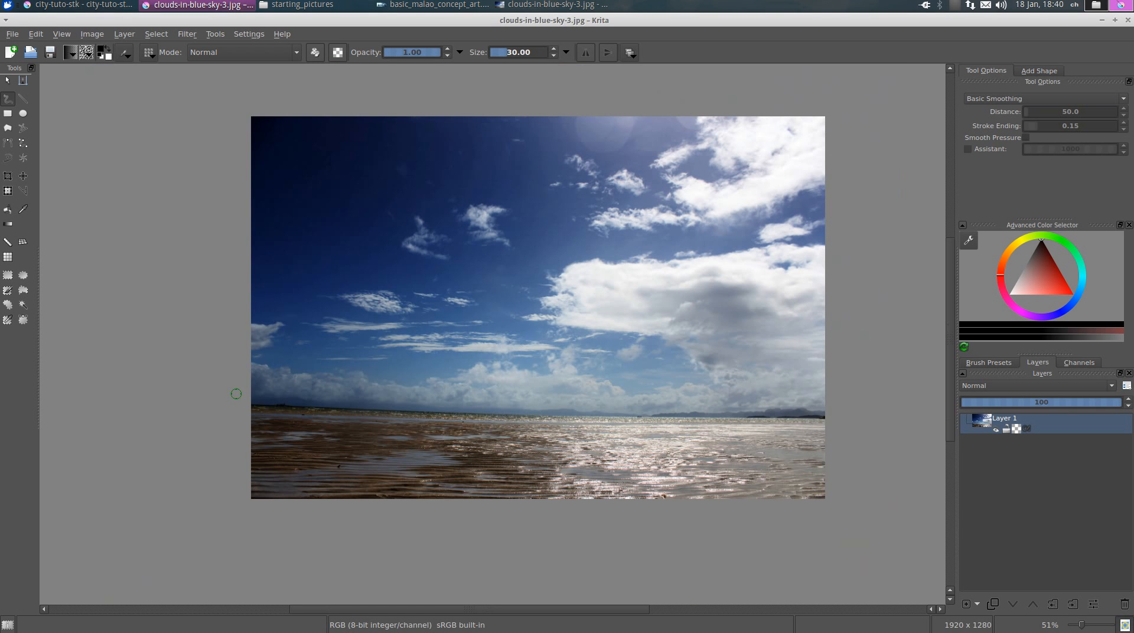
click(8, 275)
drag(226, 102, 841, 514)
click(89, 5)
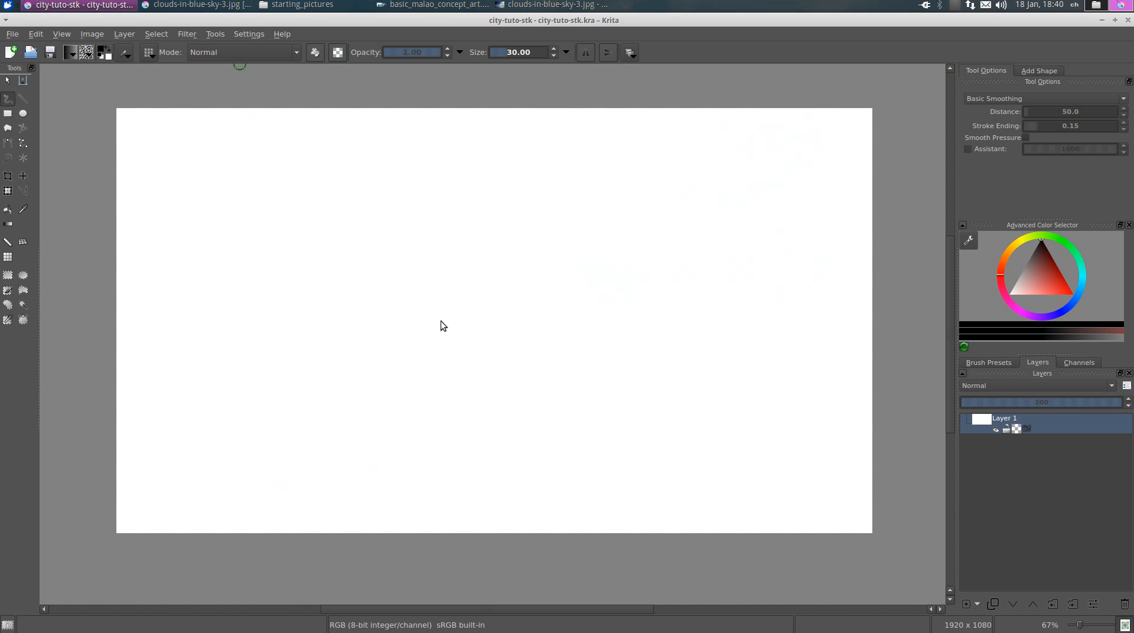
key(ctrl+v)
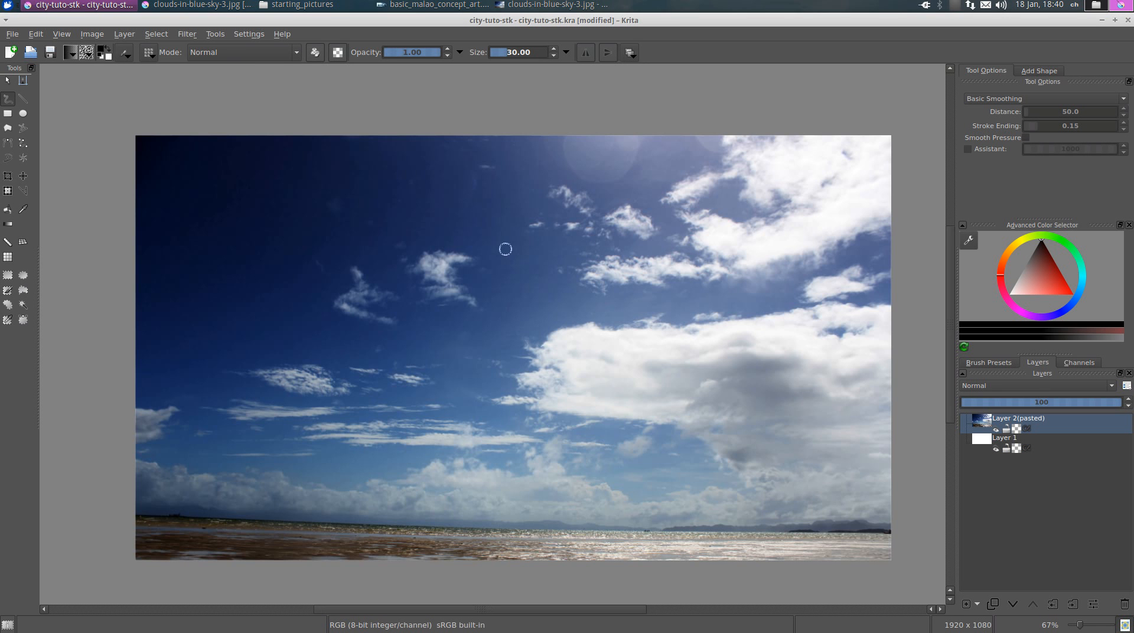
Step: Mirror the pasted sky layer horizontally, scale it to about -103% wide and 89% high, and position it over the whole canvas
scroll(519, 253, down, 2)
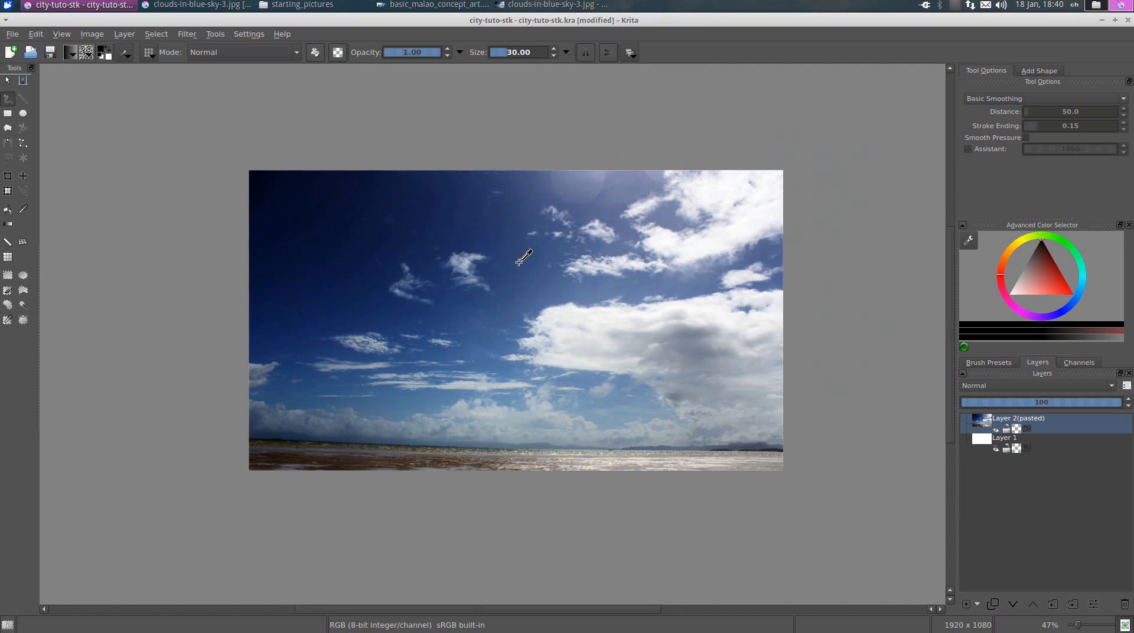
key(ctrl+t)
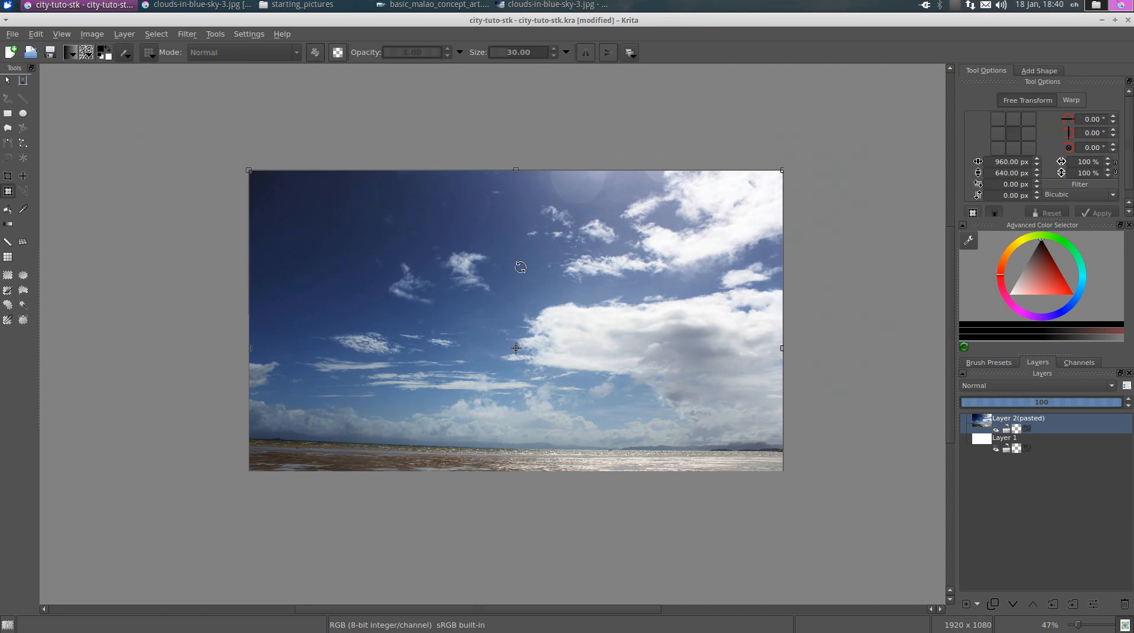
drag(240, 347, 207, 307)
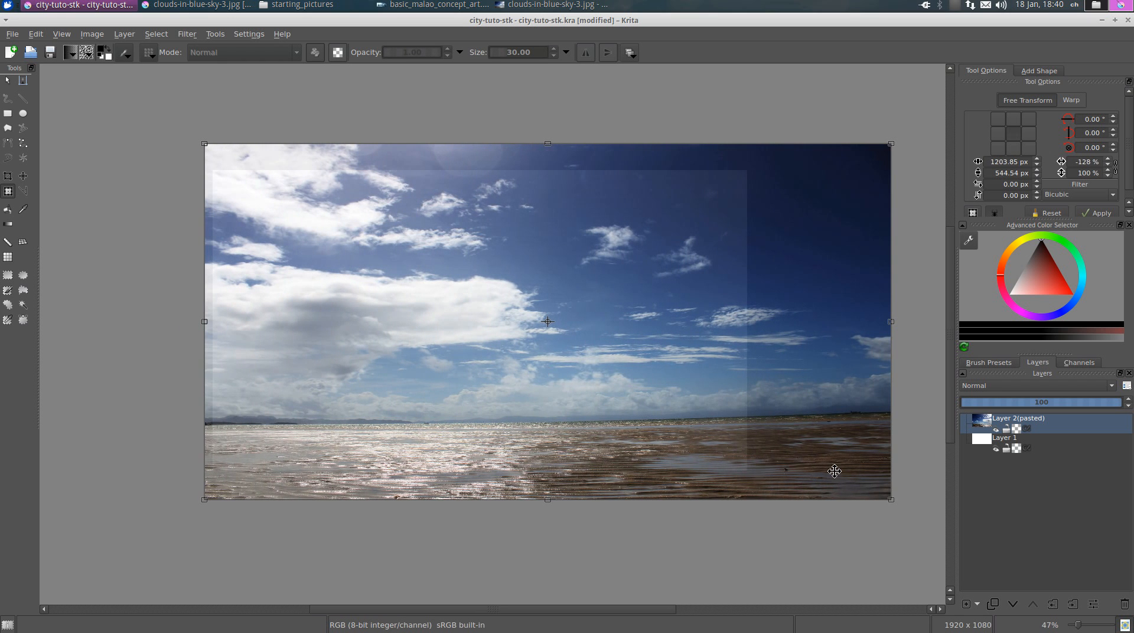
drag(891, 500, 753, 479)
drag(478, 143, 466, 166)
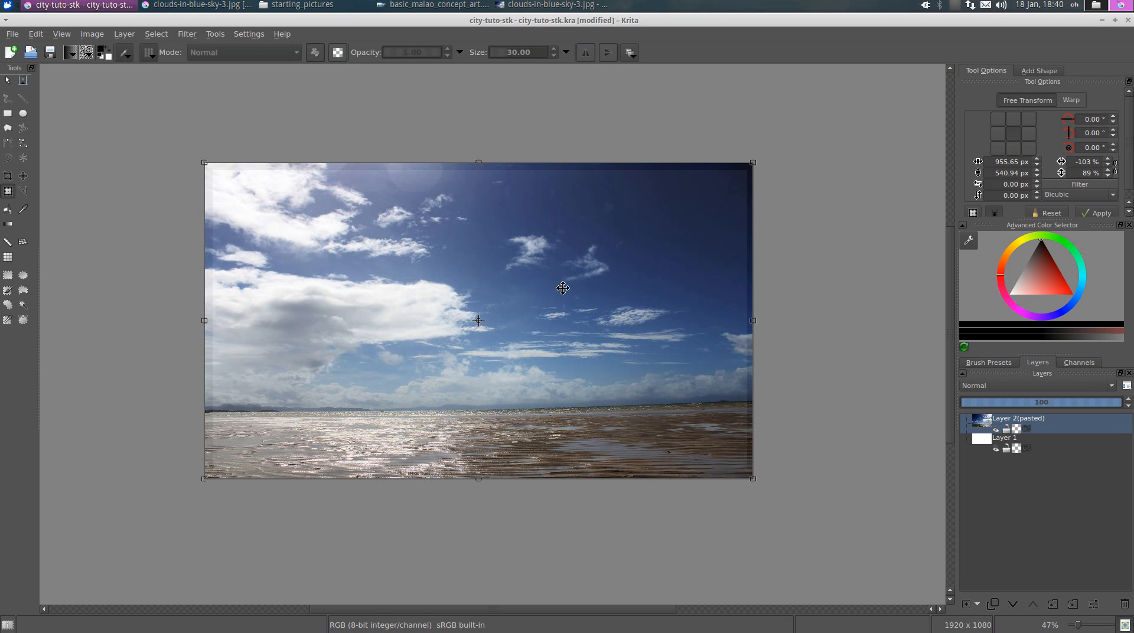
drag(535, 303, 545, 294)
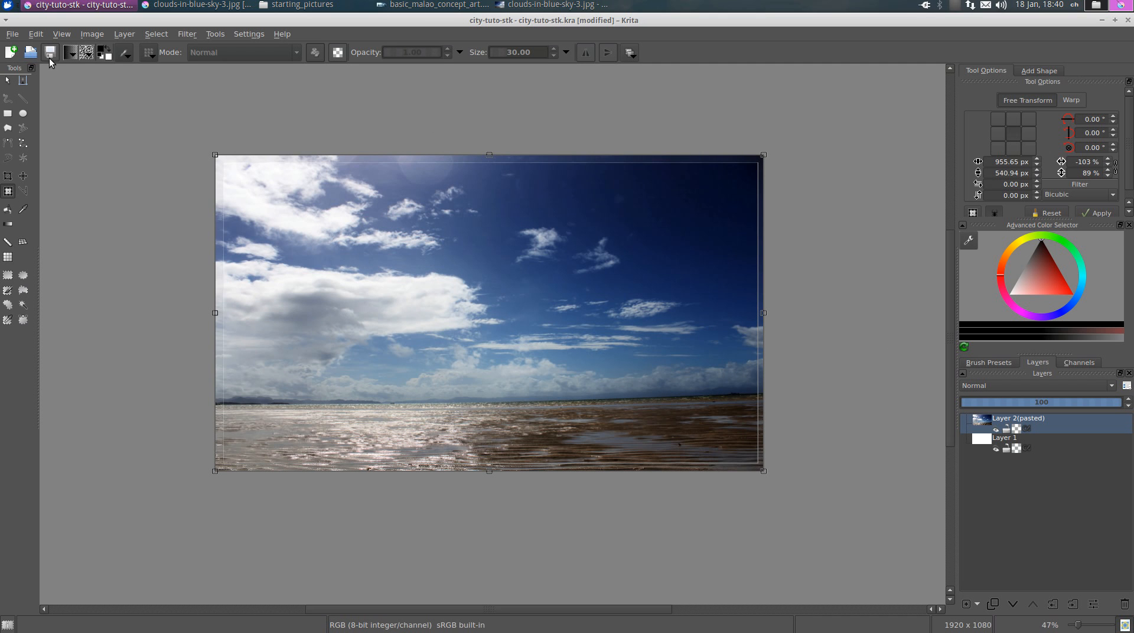
click(7, 81)
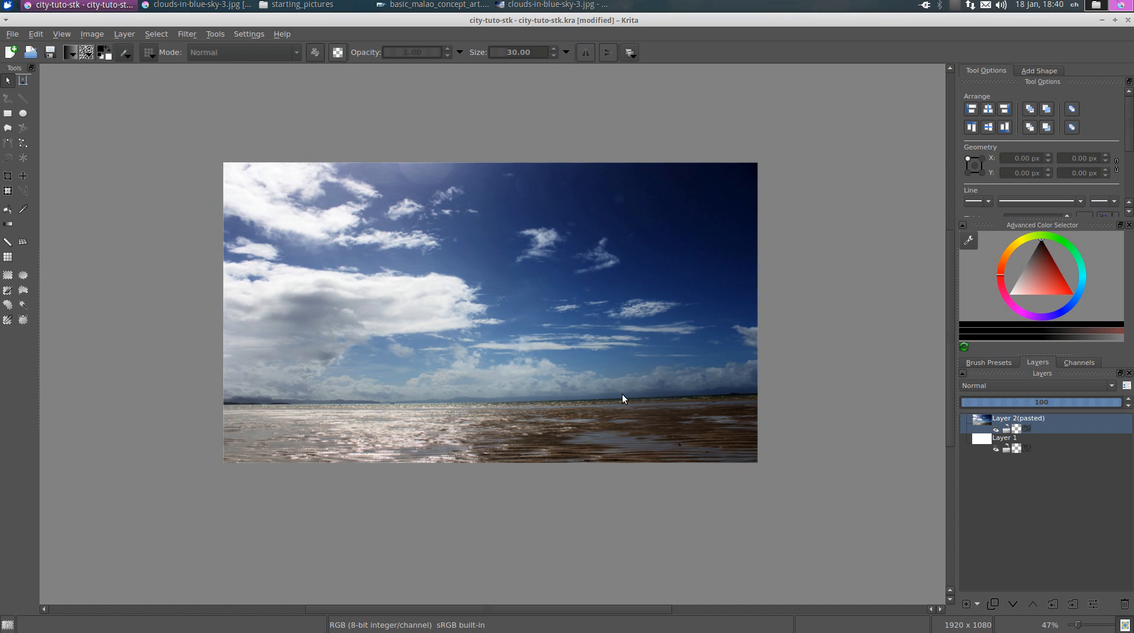
Step: Turn the sky layer black and white with an HSV/HSL adjustment, setting the saturation to -100
drag(674, 340, 649, 356)
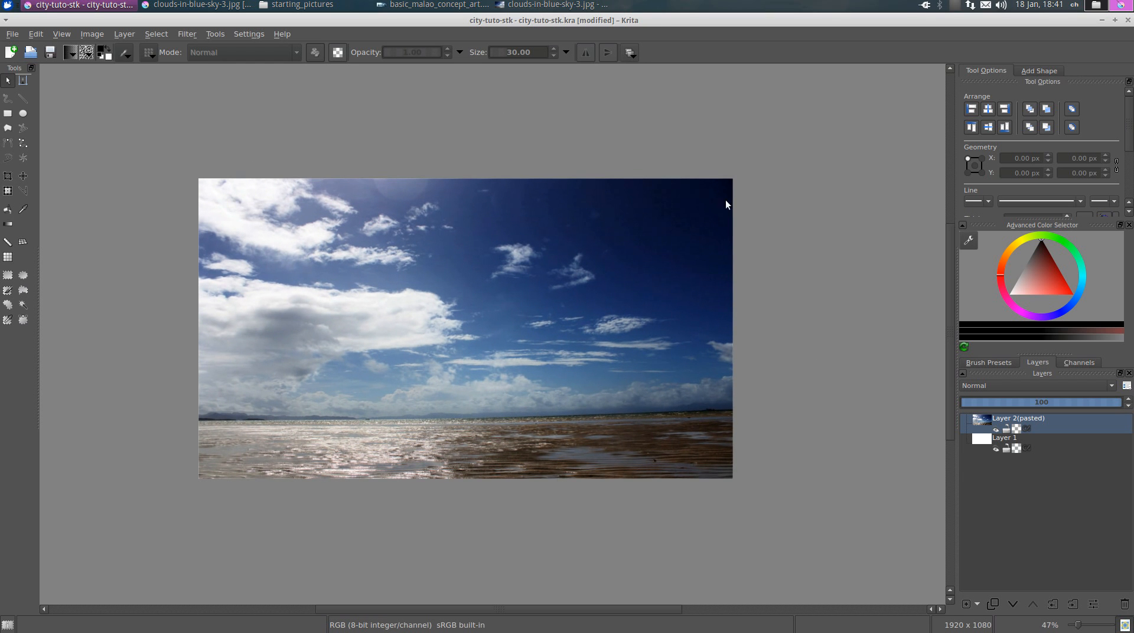
drag(534, 392, 527, 327)
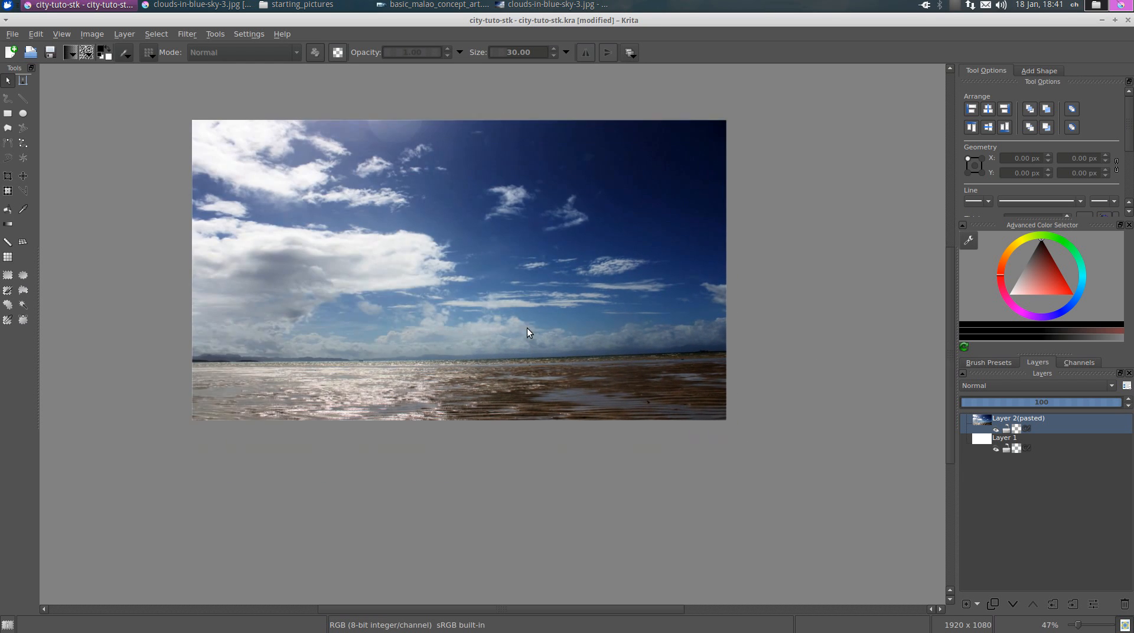
key(ctrl+u)
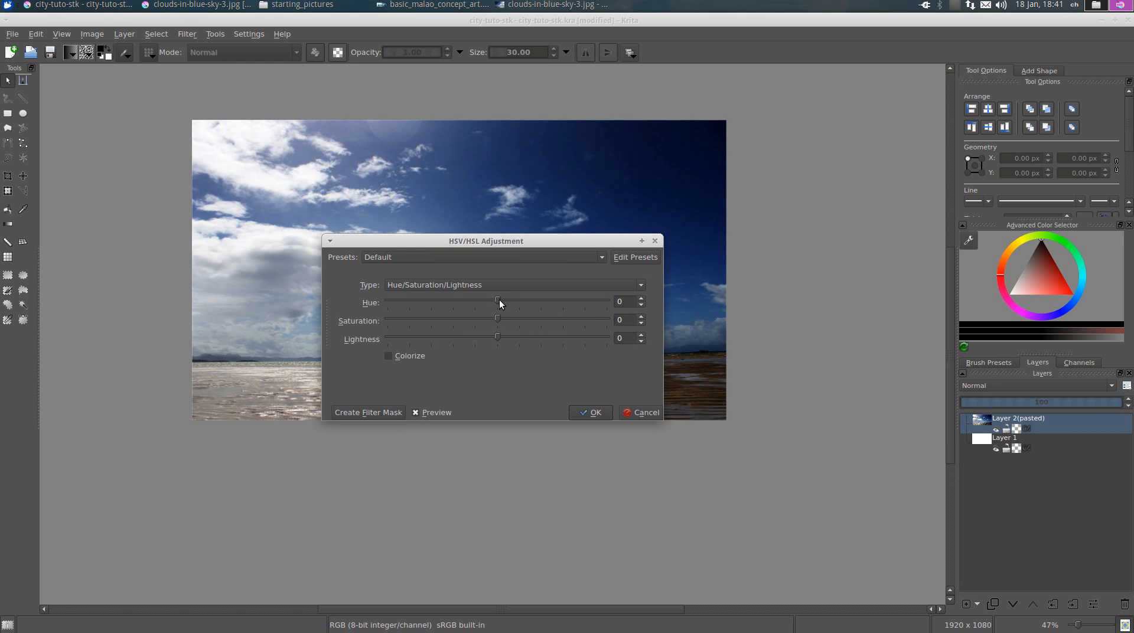
drag(495, 321, 522, 320)
drag(552, 238, 757, 403)
drag(729, 483, 602, 482)
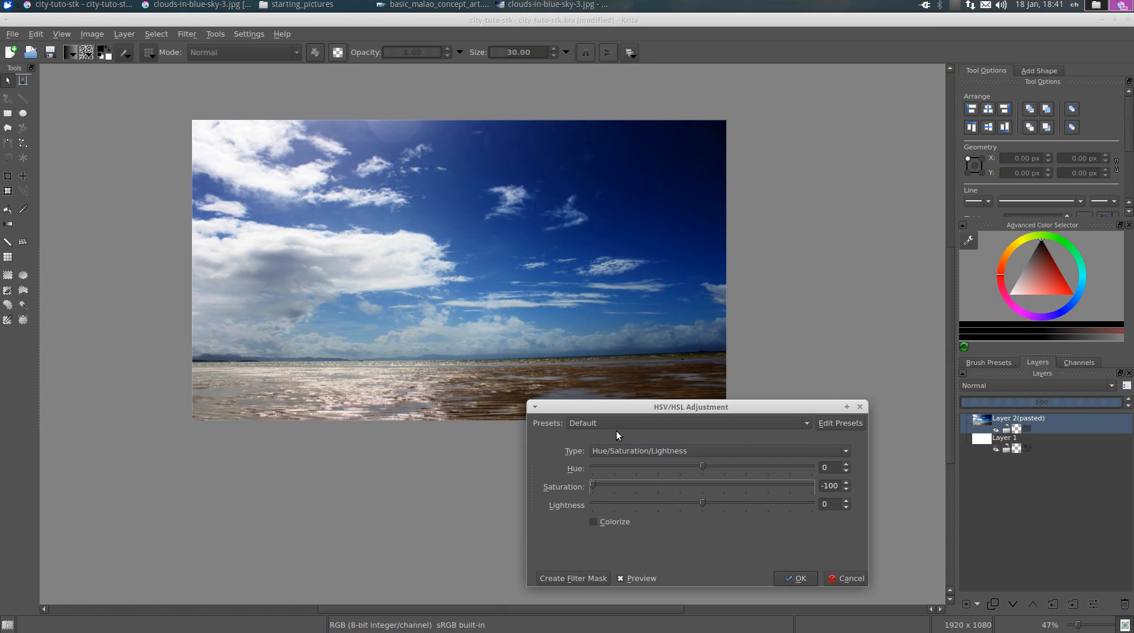
drag(625, 410, 699, 246)
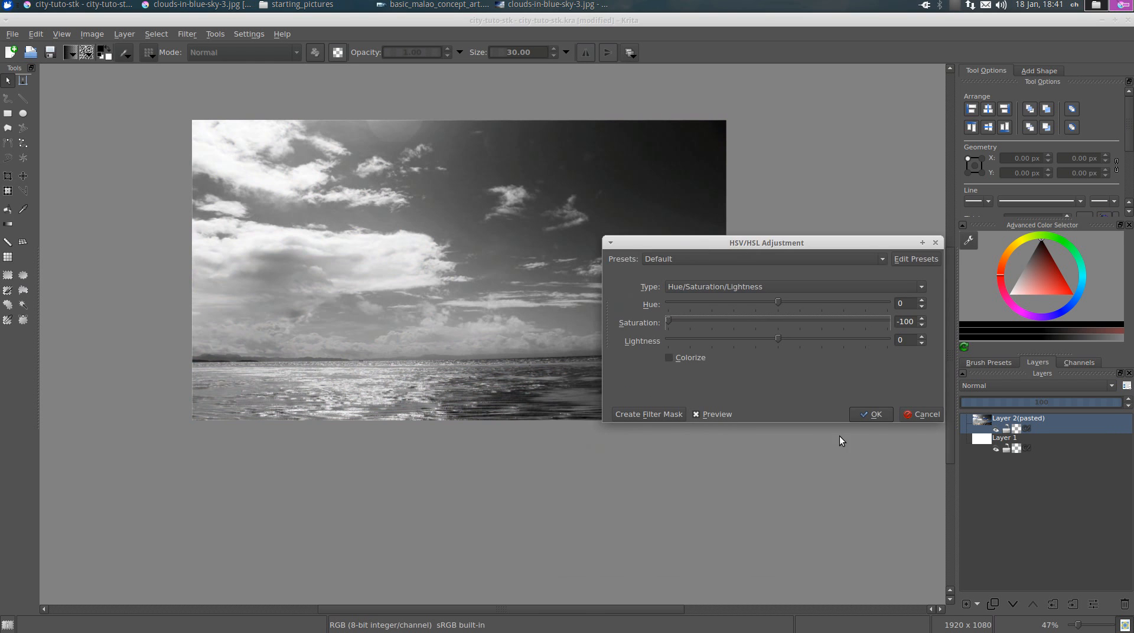
click(873, 414)
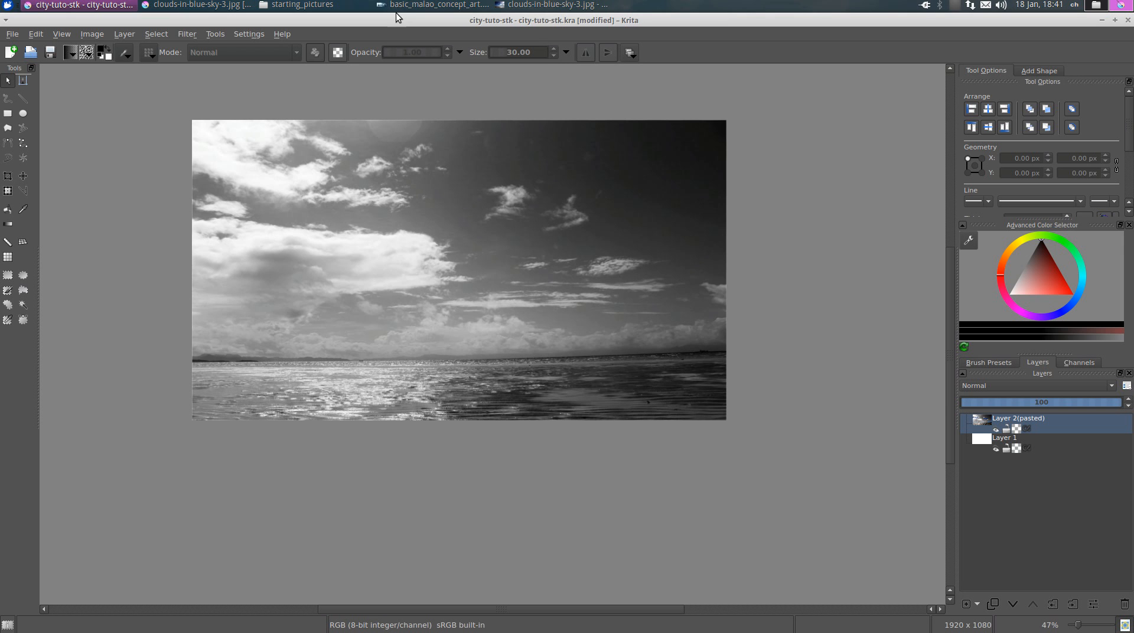
Step: View the reference image basic_malao_concept_art.png and the source photo folder, and return to the city-tuto-stk document
click(428, 5)
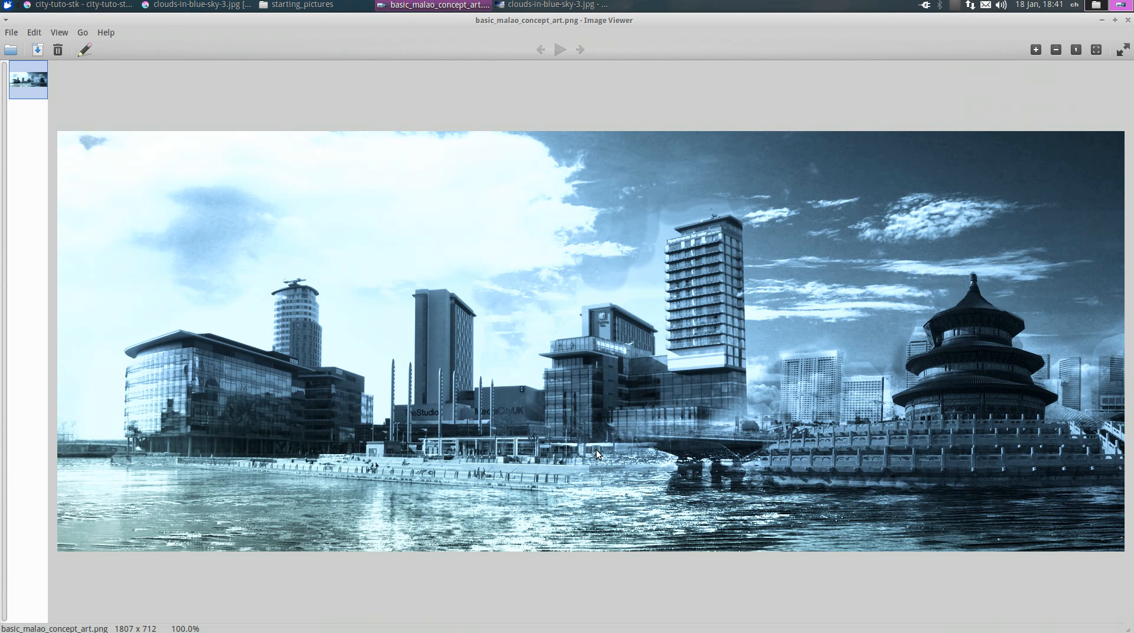
click(351, 5)
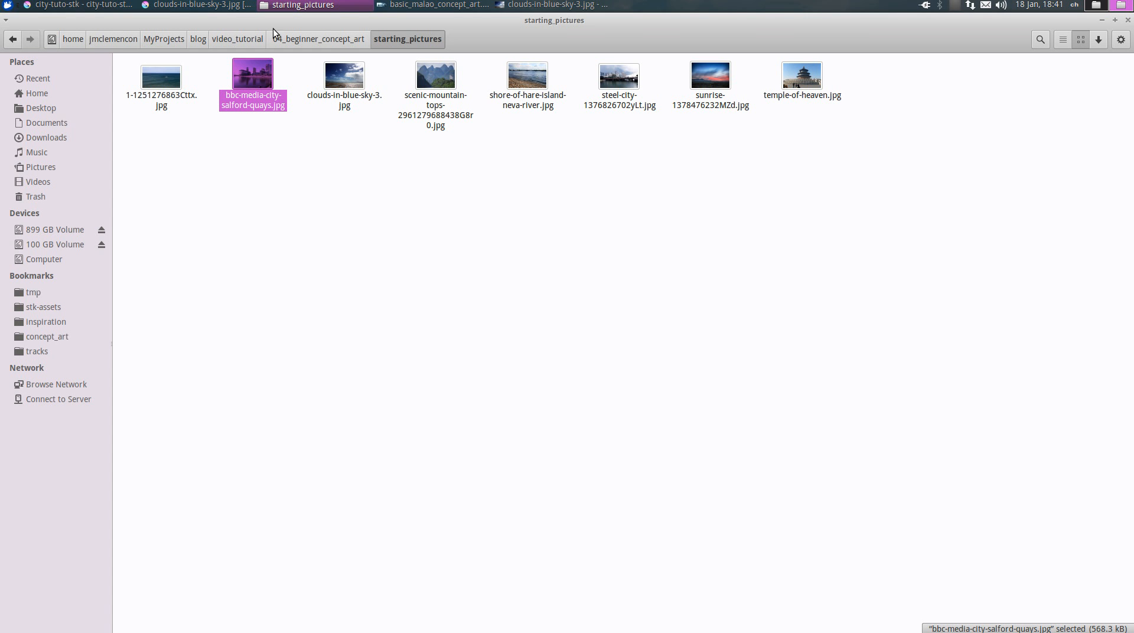
click(113, 6)
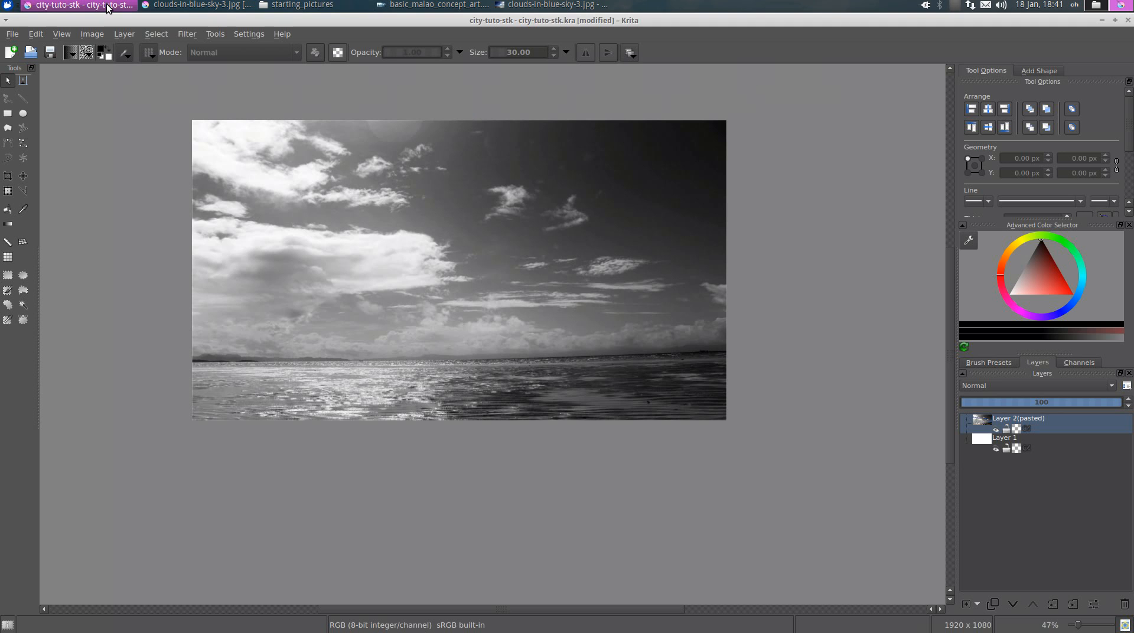
Step: Close the clouds-in-blue-sky-3.jpg document and discard its changes
click(204, 5)
key(ctrl+w)
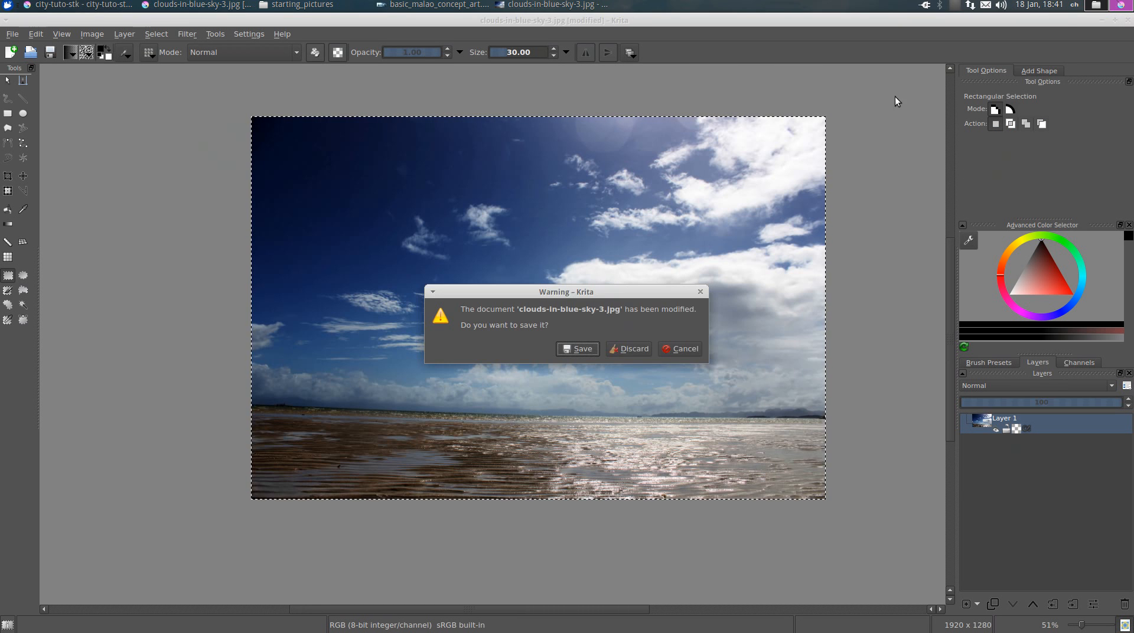
click(630, 347)
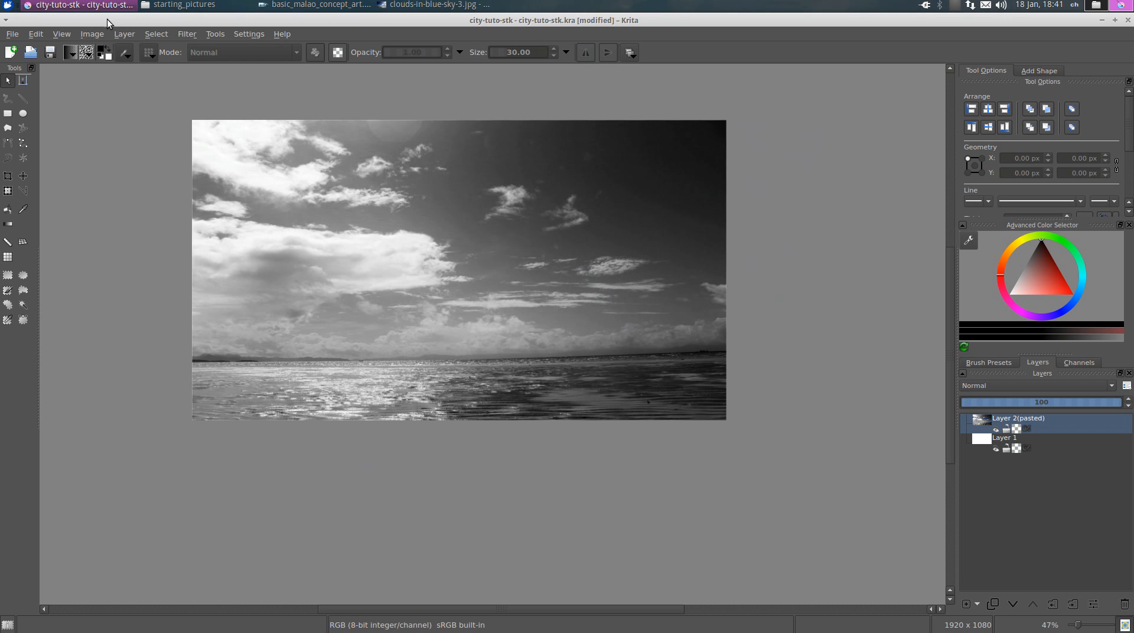
click(188, 7)
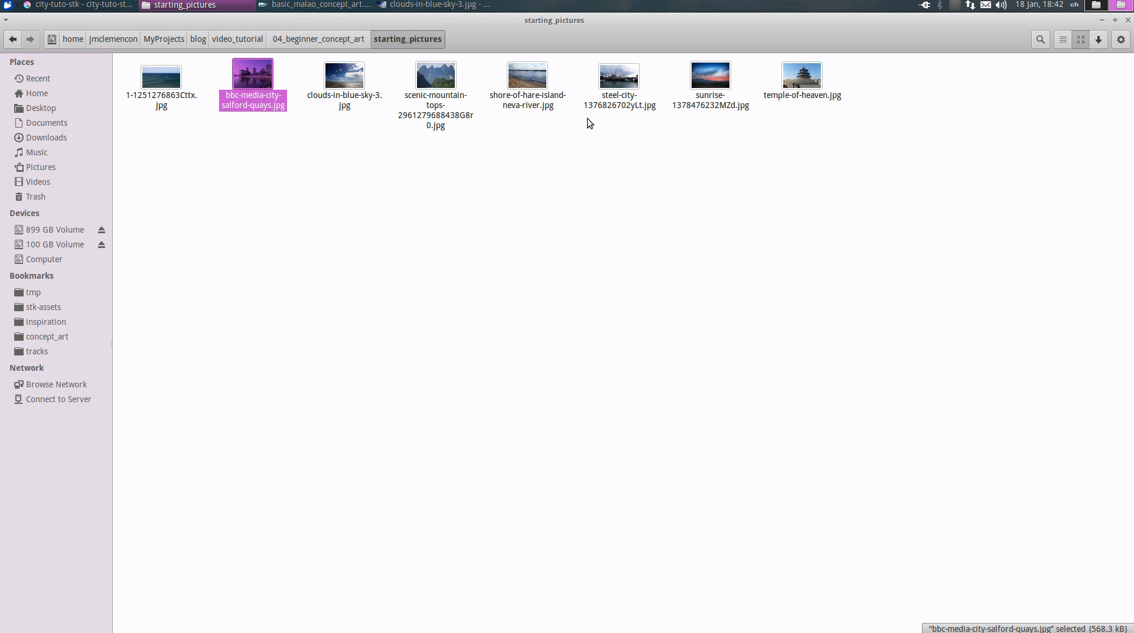
double_click(611, 85)
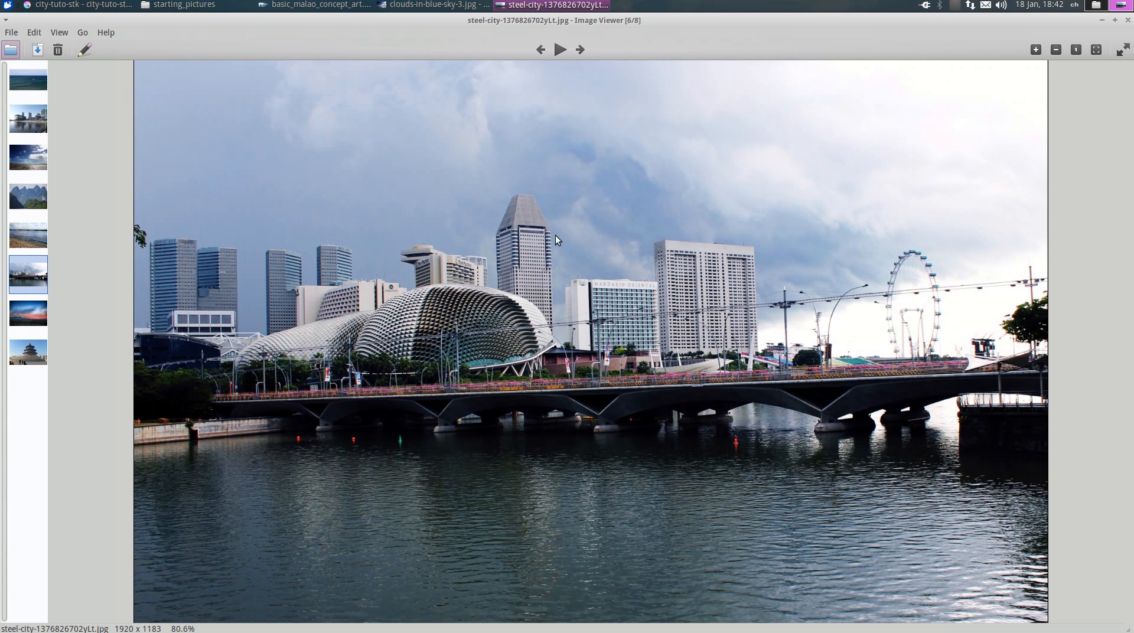
click(1126, 21)
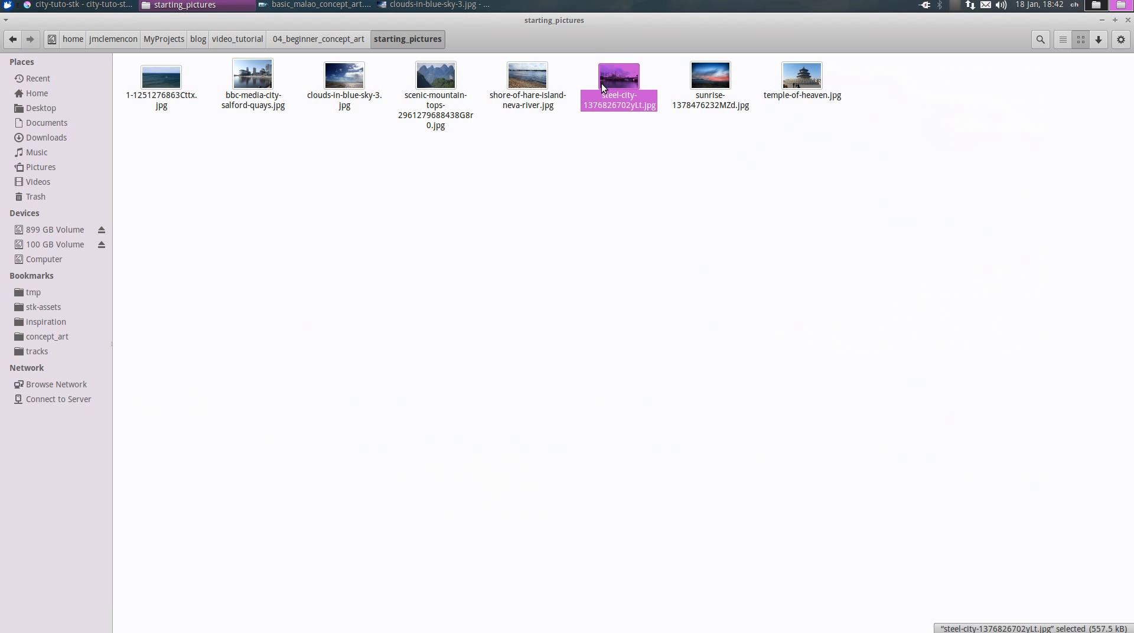
right_click(603, 86)
mouse_move(752, 111)
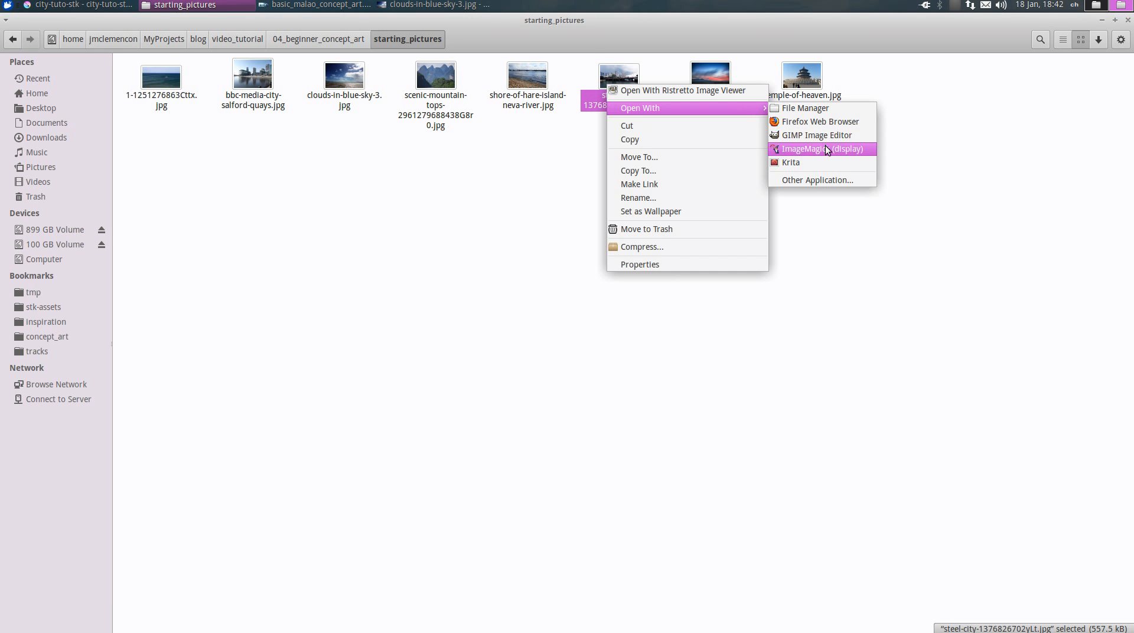
click(816, 161)
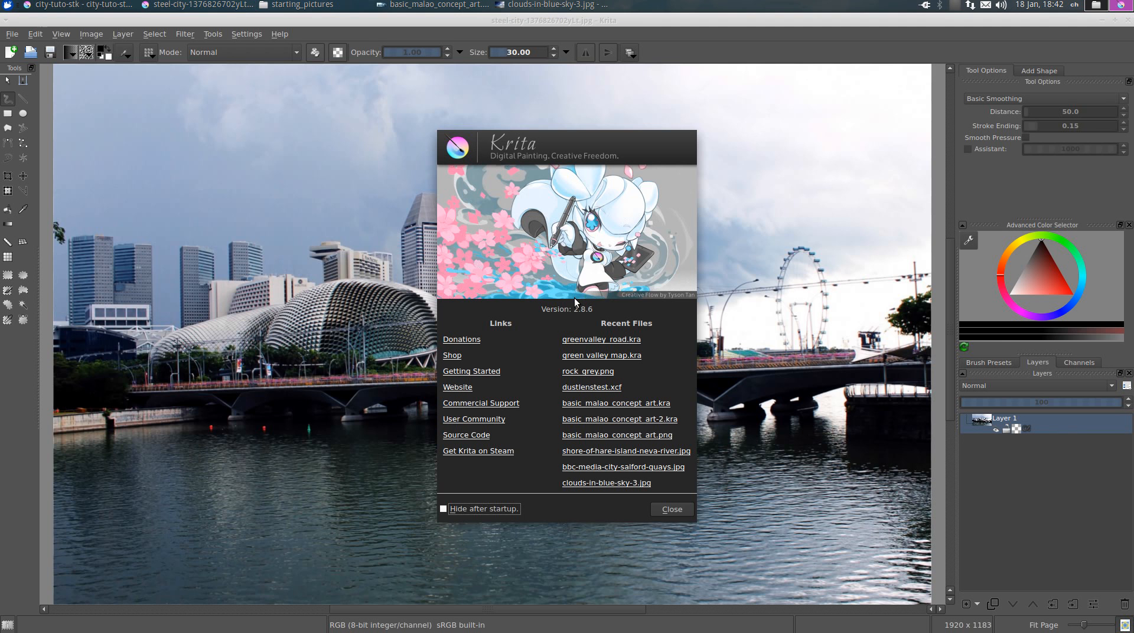
click(672, 509)
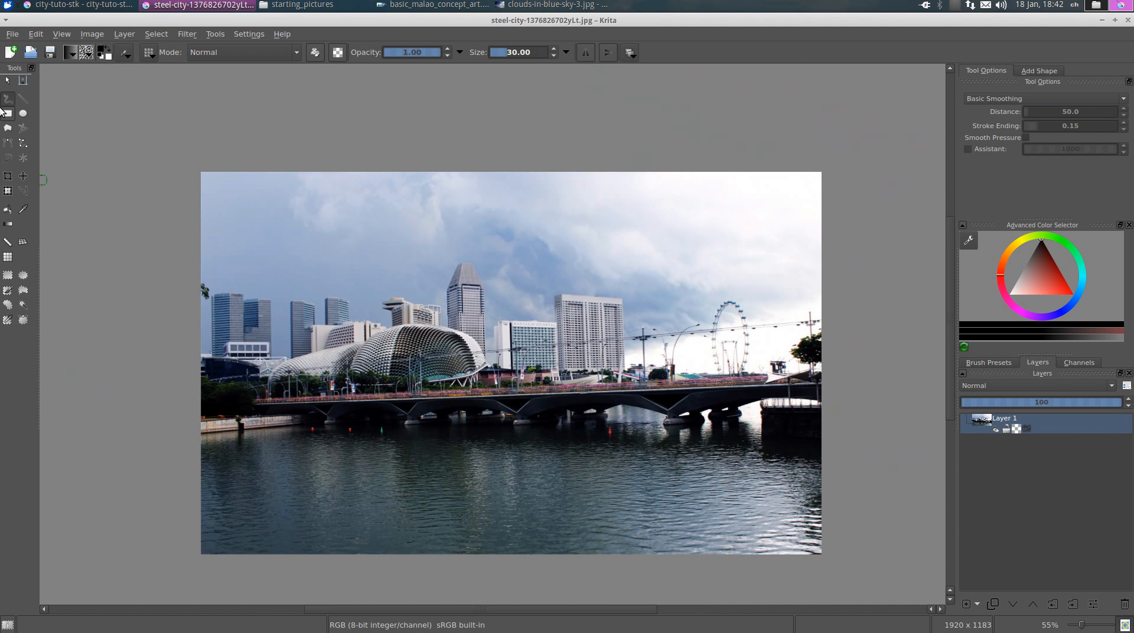
Step: Copy the whole steel-city photo with a rectangular selection and paste it into the city-tuto-stk document as a new layer
click(8, 276)
drag(166, 168, 883, 579)
click(83, 4)
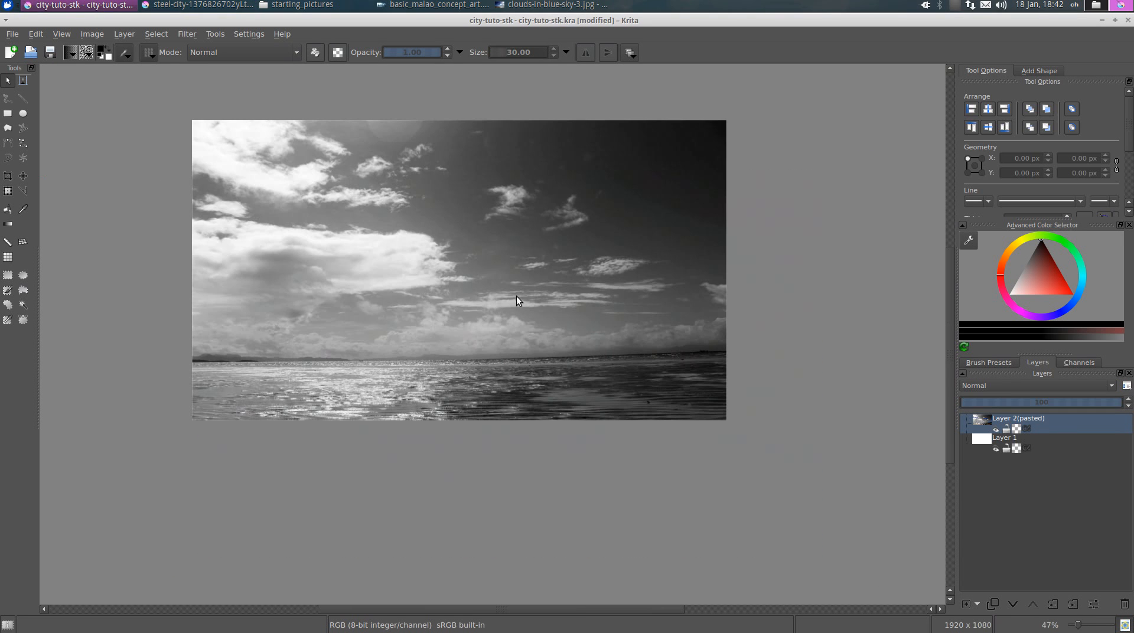
key(ctrl+v)
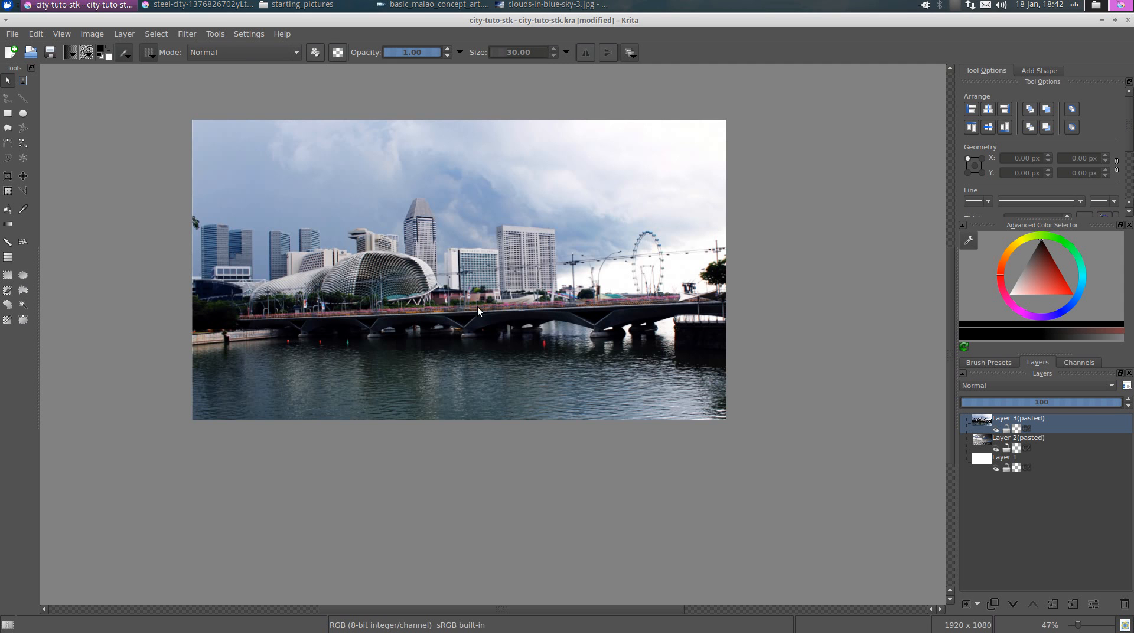
Step: Scale the pasted city layer to 50% height and mirror it horizontally to -63% width over the canvas's lower-right area
key(ctrl+t)
drag(412, 201, 465, 228)
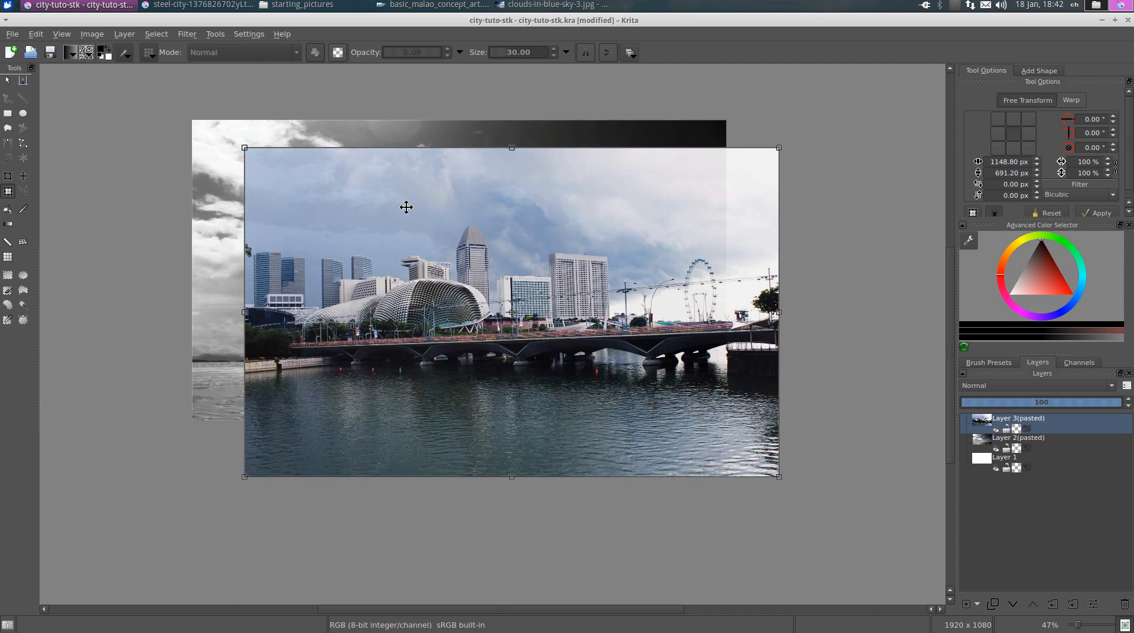
drag(258, 171, 505, 311)
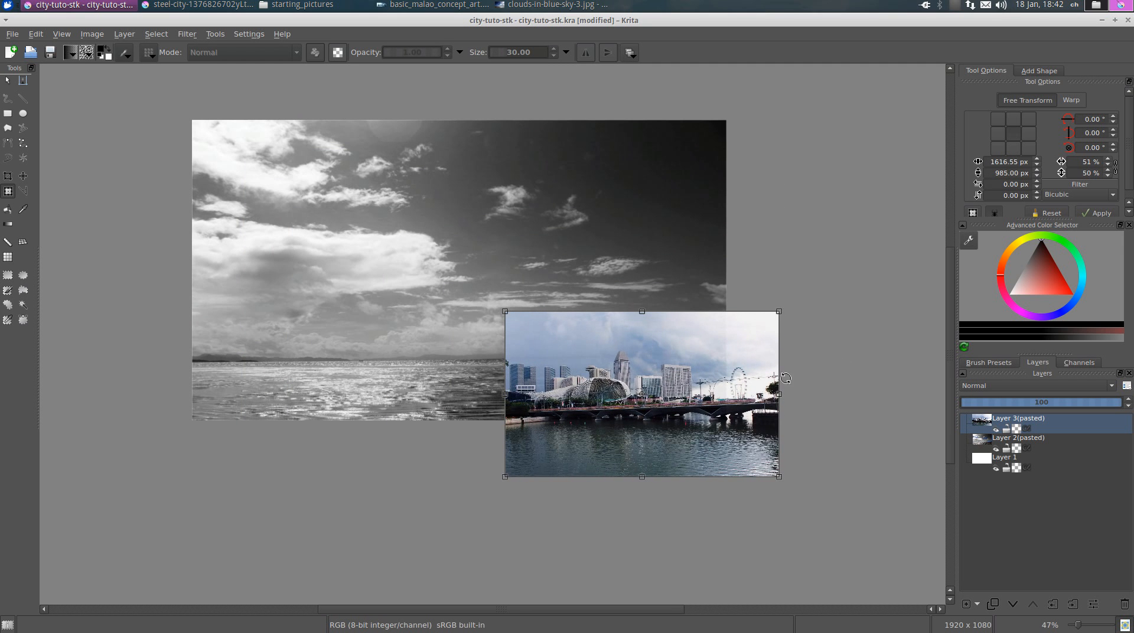
drag(780, 392, 261, 391)
drag(505, 394, 617, 356)
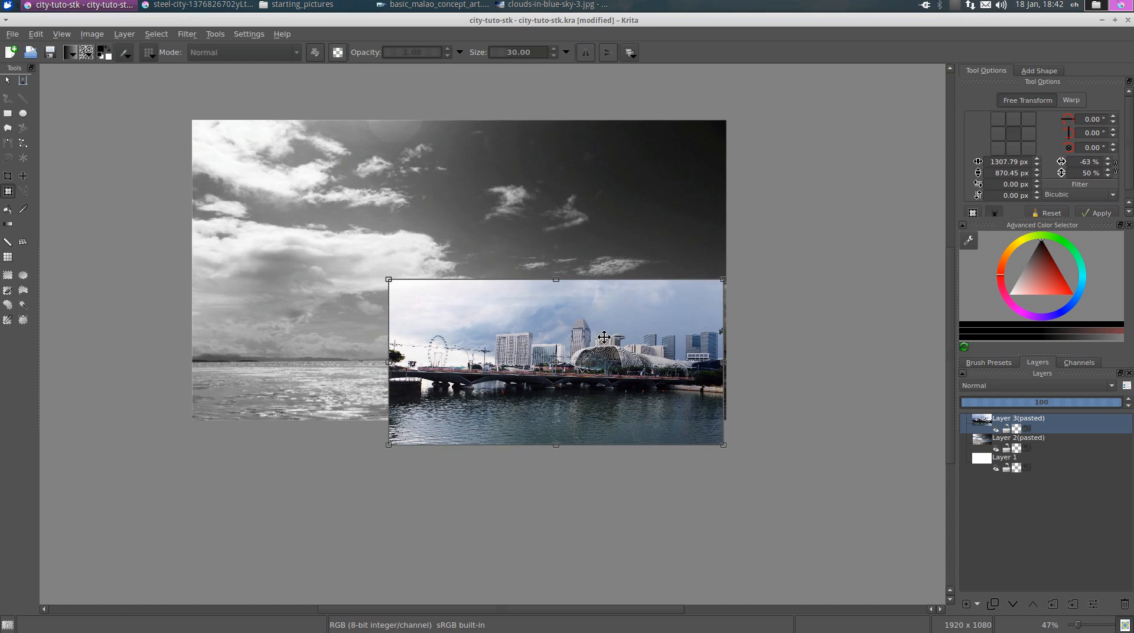
Step: Fit the city layer into the canvas's lower-right corner, resizing it to -51% width and 48% height
ctrl+scroll(596, 339, down, 1)
ctrl+scroll(644, 378, up, 3)
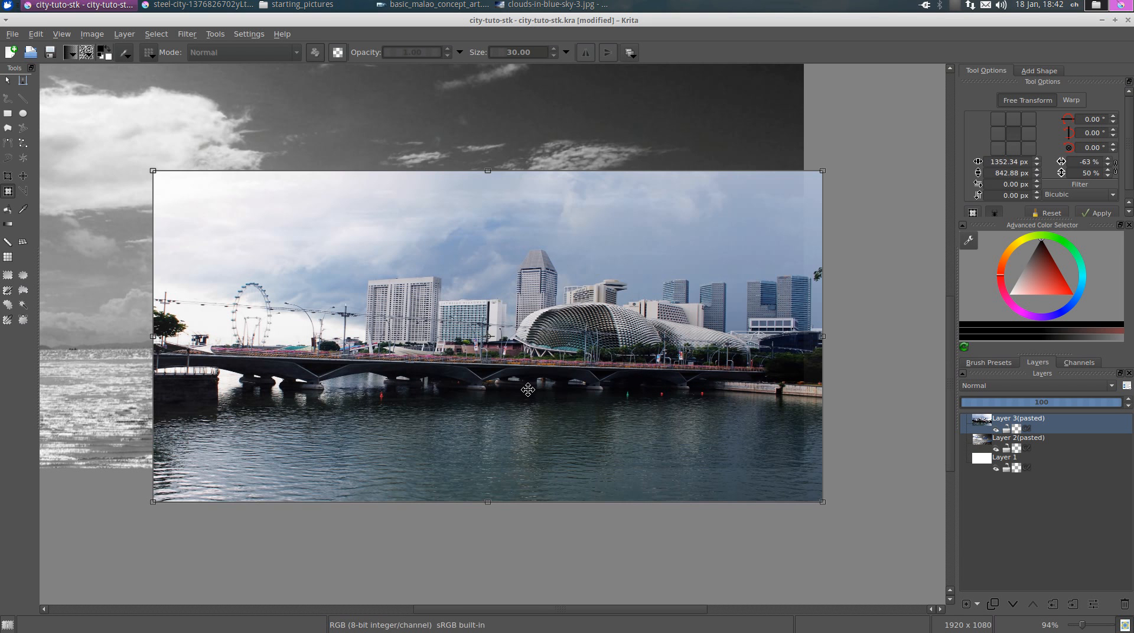
ctrl+scroll(531, 390, down, 1)
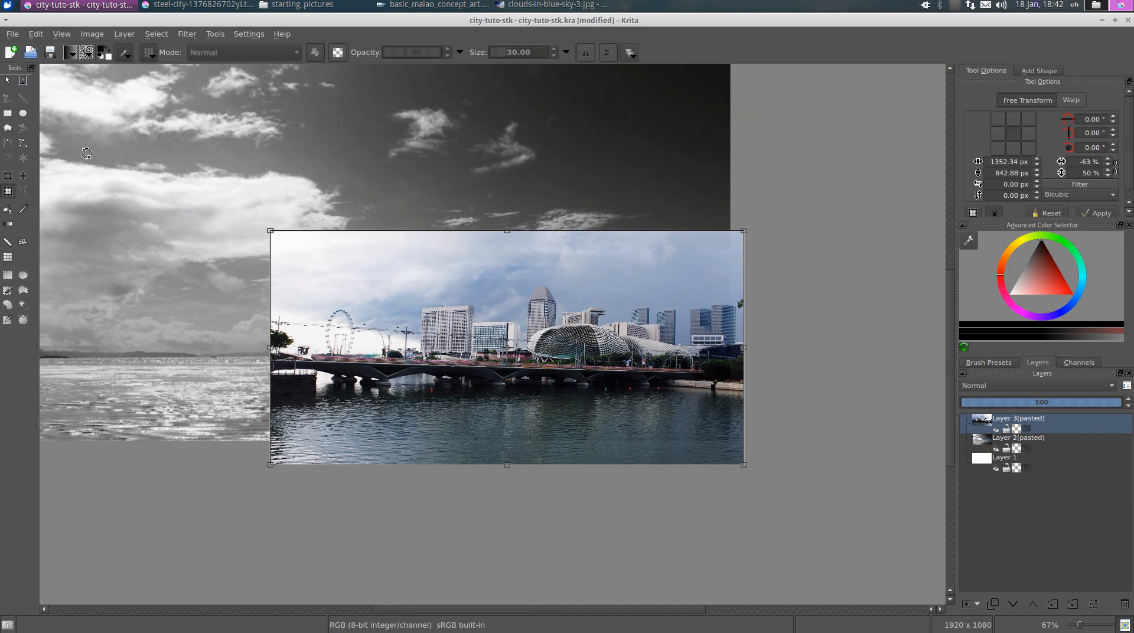
drag(525, 353, 516, 329)
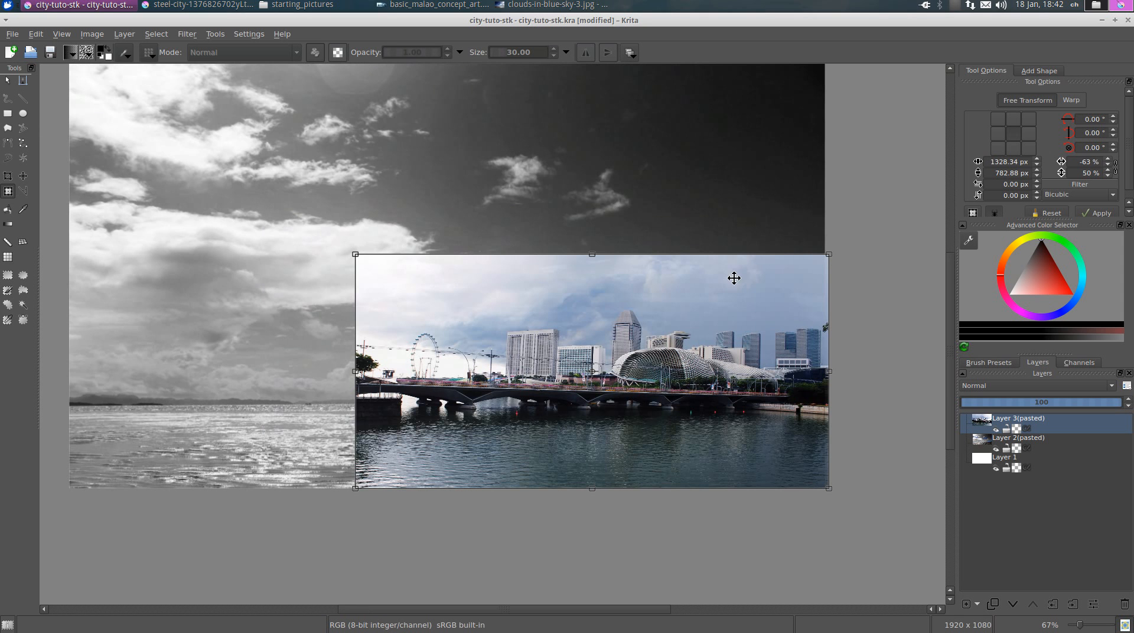
drag(352, 351, 443, 351)
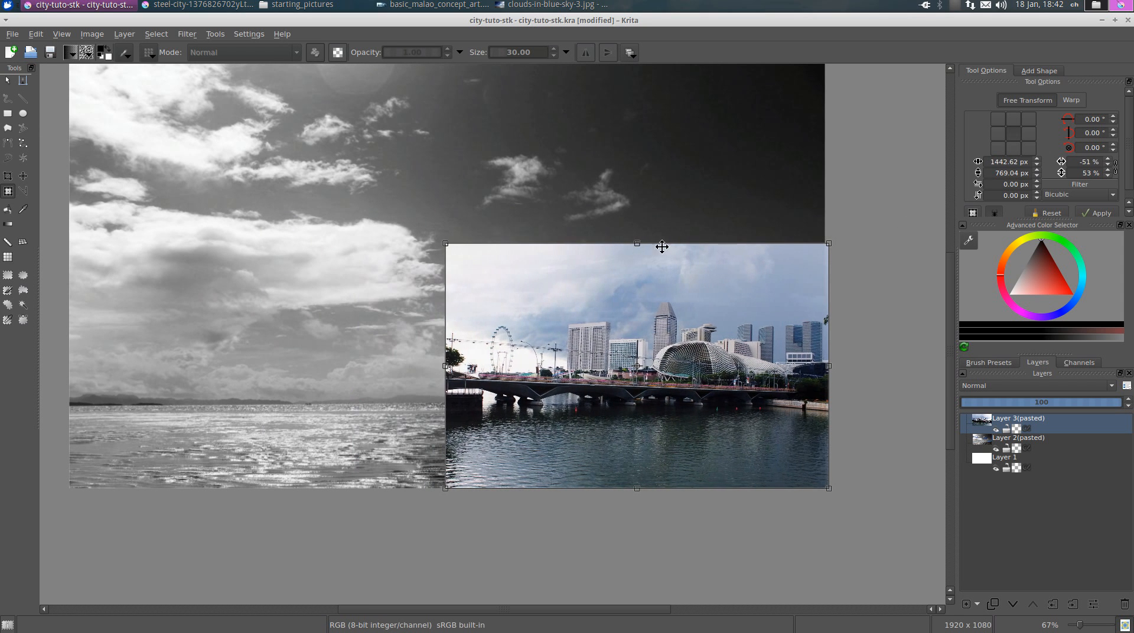
drag(648, 324, 650, 327)
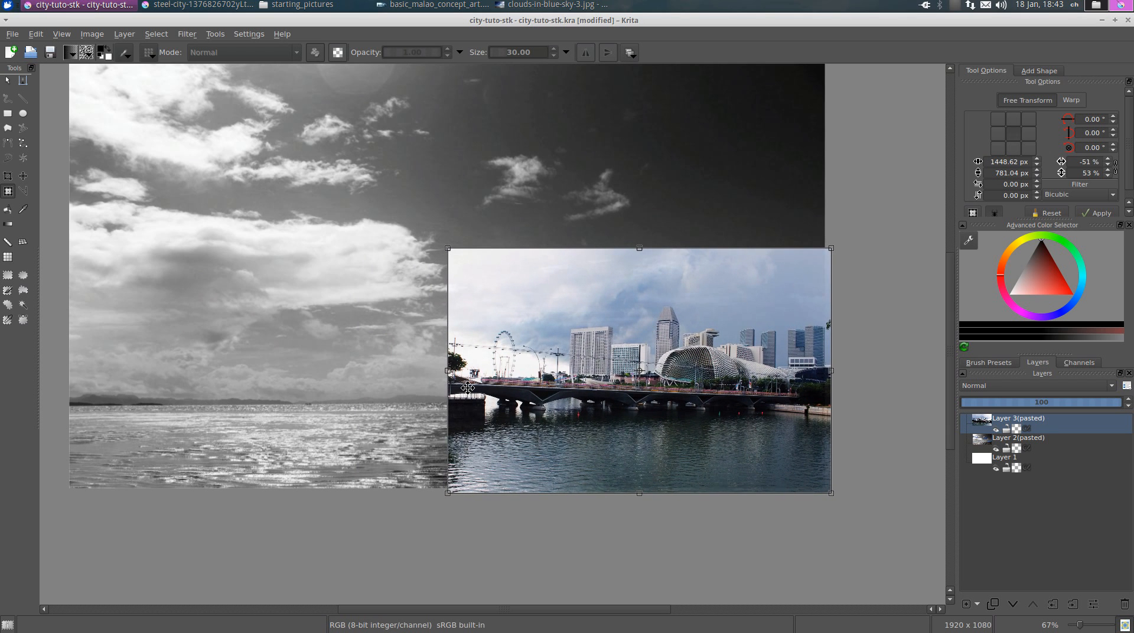
drag(636, 249, 637, 269)
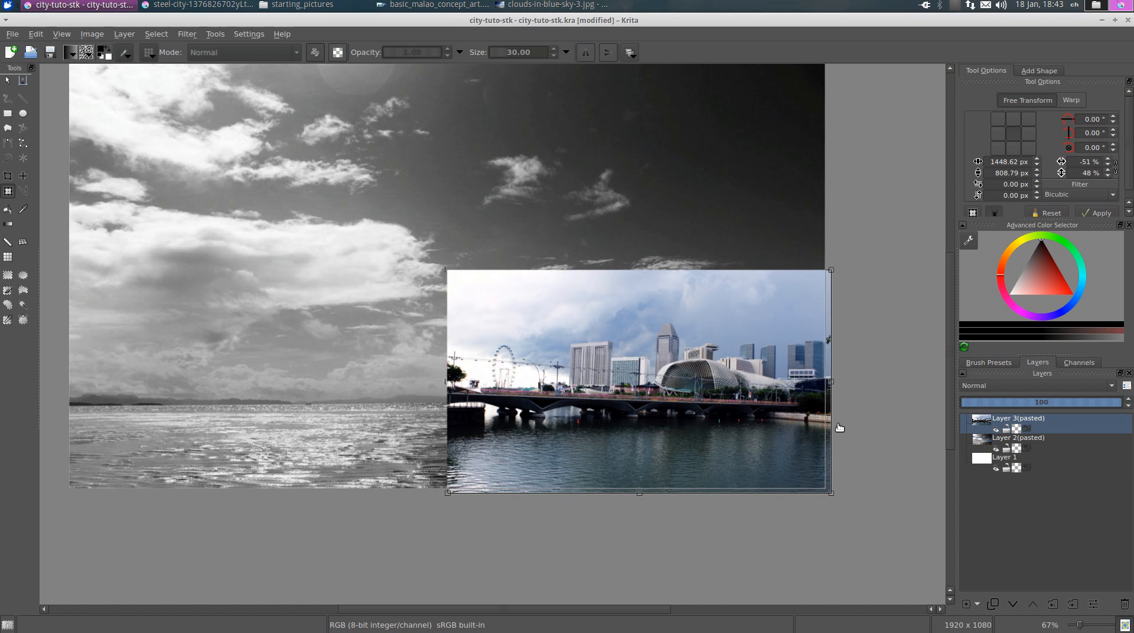
Step: Apply the transform and erase the sky above the buildings on the city layer with a brush in Erase mode at size 154.71
scroll(560, 373, up, 3)
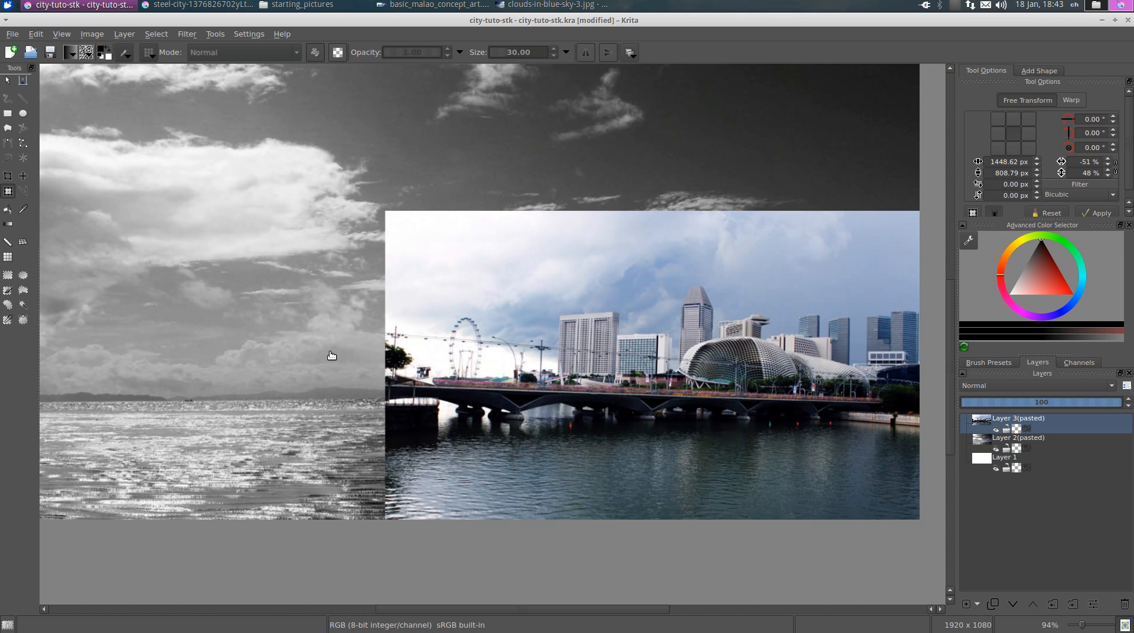
key(b)
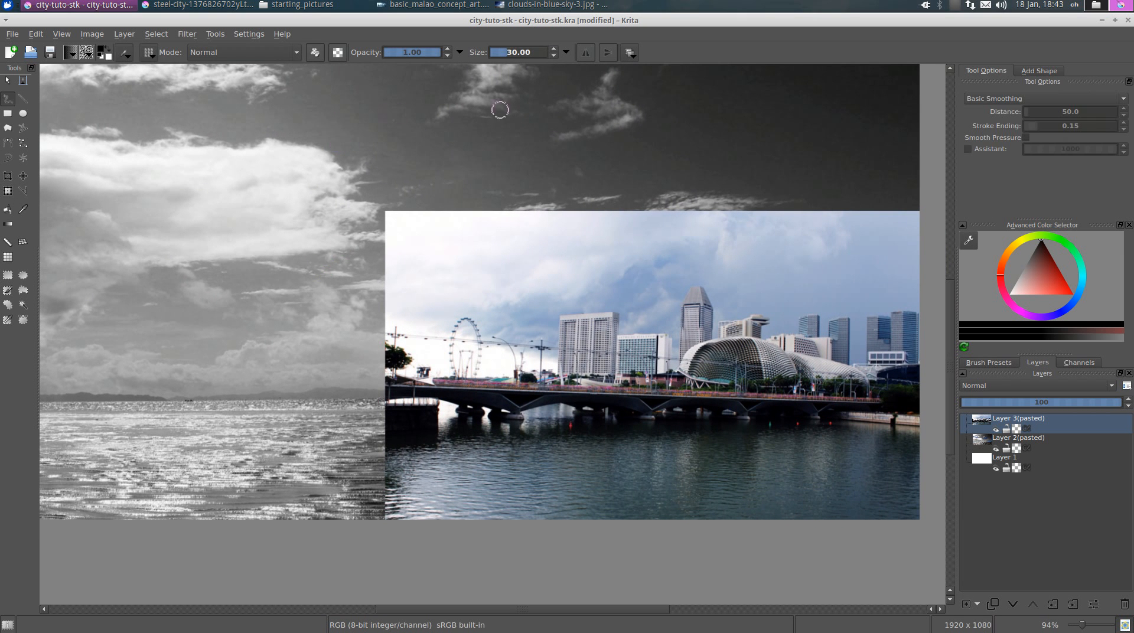
click(515, 52)
click(315, 54)
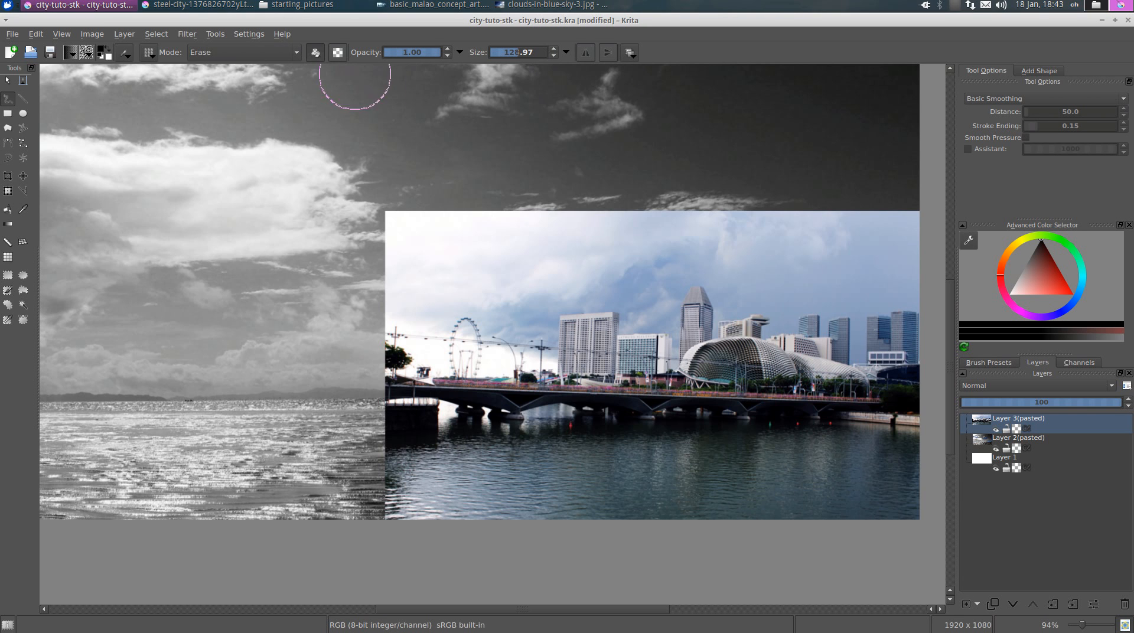
click(527, 53)
drag(521, 54, 519, 55)
mouse_move(413, 215)
mouse_down()
mouse_move(337, 255)
mouse_move(413, 226)
mouse_move(511, 211)
mouse_move(437, 192)
mouse_move(471, 212)
mouse_move(471, 173)
mouse_move(469, 207)
mouse_move(372, 255)
mouse_move(518, 212)
mouse_move(776, 183)
mouse_move(739, 218)
mouse_move(748, 269)
mouse_move(780, 264)
mouse_move(796, 232)
mouse_move(868, 232)
mouse_move(856, 244)
mouse_move(672, 247)
mouse_move(611, 274)
mouse_move(644, 291)
mouse_move(632, 272)
mouse_up()
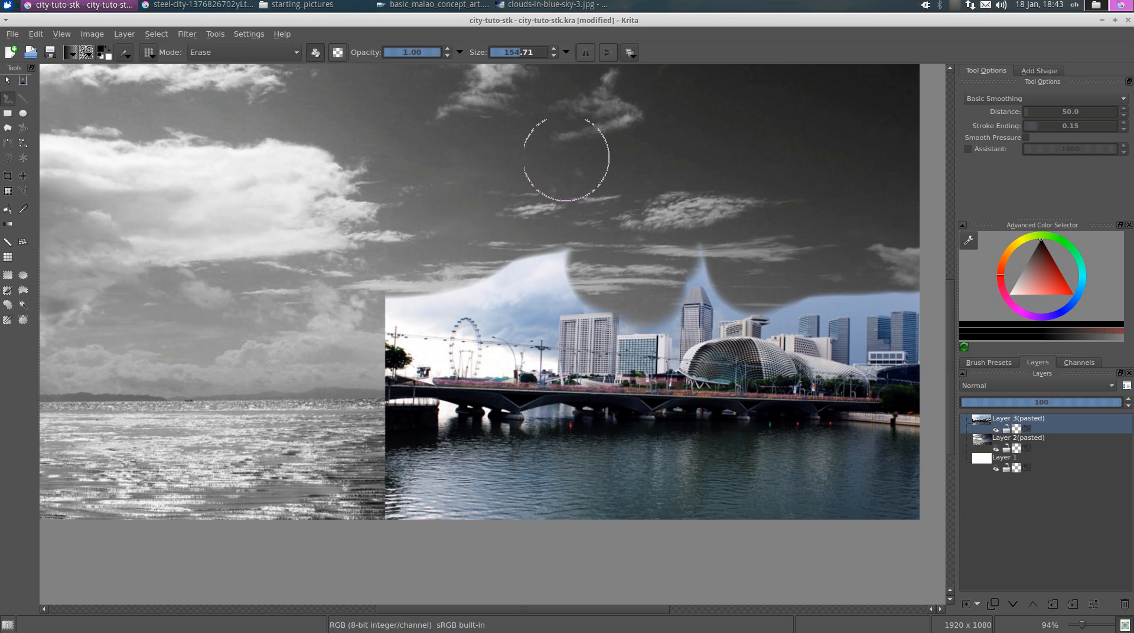
Step: Erase the leftover sky around the towers, the ferris wheel and the hard left edge of the city layer using a smaller eraser
click(504, 53)
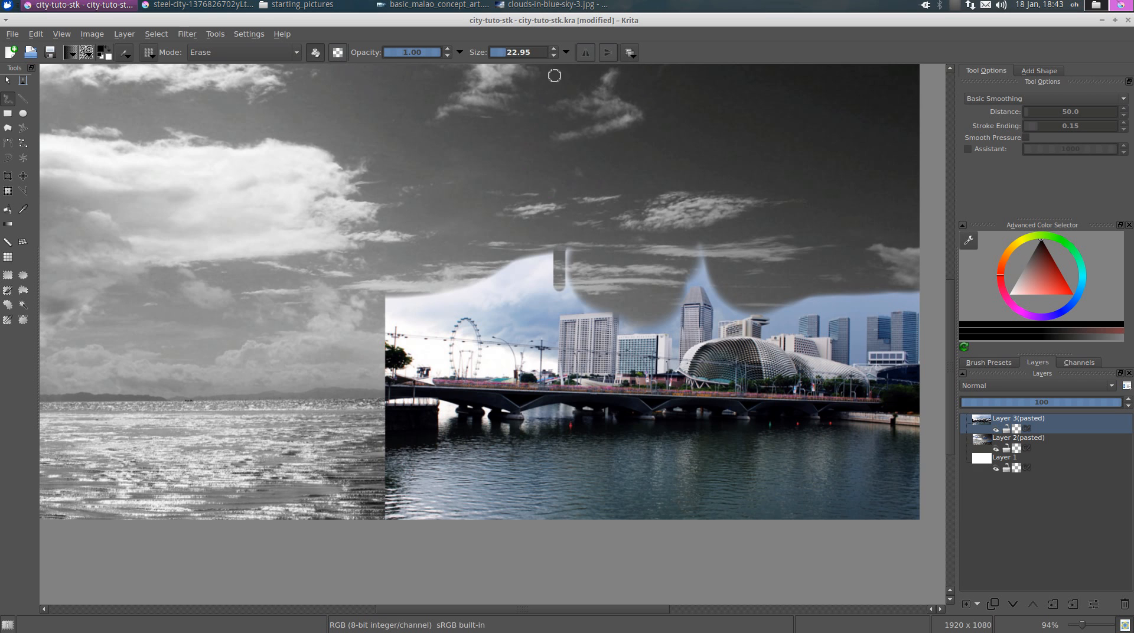
click(514, 53)
mouse_move(552, 267)
mouse_down()
mouse_move(511, 286)
mouse_move(374, 308)
mouse_move(451, 324)
mouse_move(419, 356)
mouse_move(430, 337)
mouse_move(400, 349)
mouse_move(421, 395)
mouse_move(431, 392)
mouse_move(380, 385)
mouse_move(402, 437)
mouse_move(354, 488)
mouse_up()
mouse_move(549, 283)
mouse_down()
mouse_move(650, 264)
mouse_move(756, 220)
mouse_move(706, 242)
mouse_move(717, 254)
mouse_move(688, 258)
mouse_move(829, 280)
mouse_move(819, 285)
mouse_move(906, 281)
mouse_up()
drag(785, 412, 587, 402)
scroll(727, 402, down, 2)
scroll(631, 390, up, 2)
Step: Turn the city layer black and white with an HSV/HSL adjustment, setting the saturation to -100
key(ctrl+u)
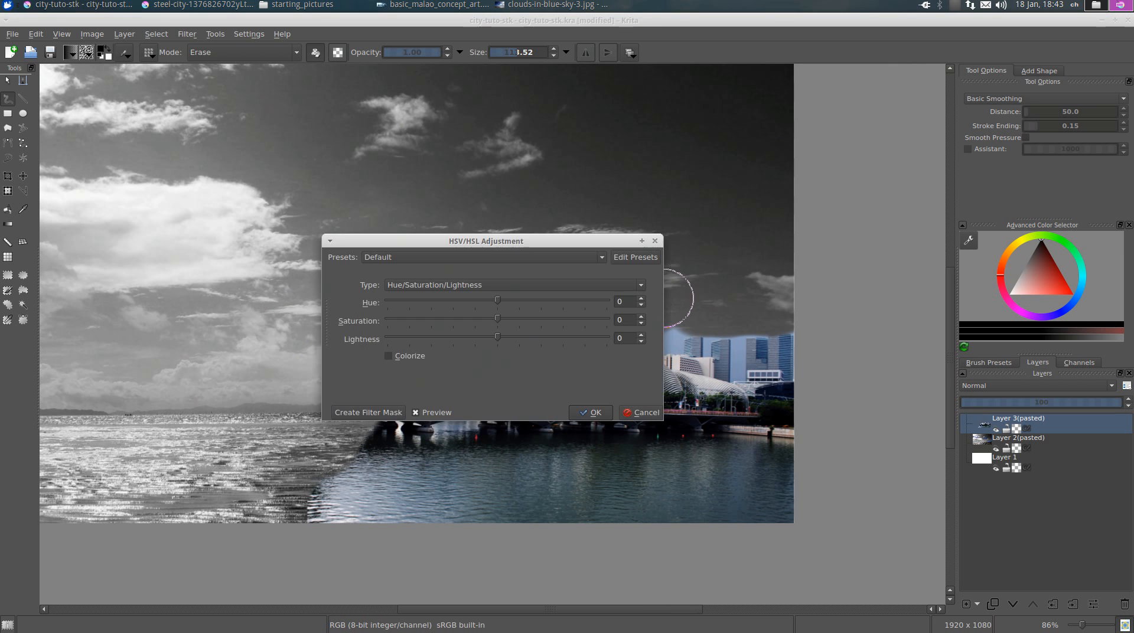
drag(530, 241, 483, 144)
drag(462, 210, 285, 195)
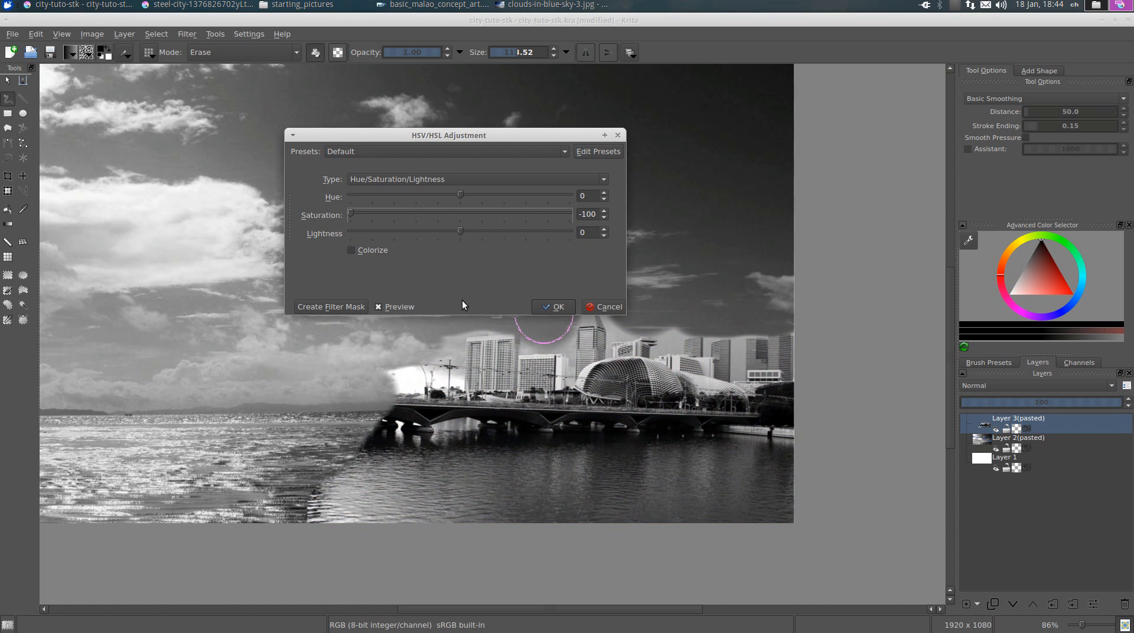
click(558, 307)
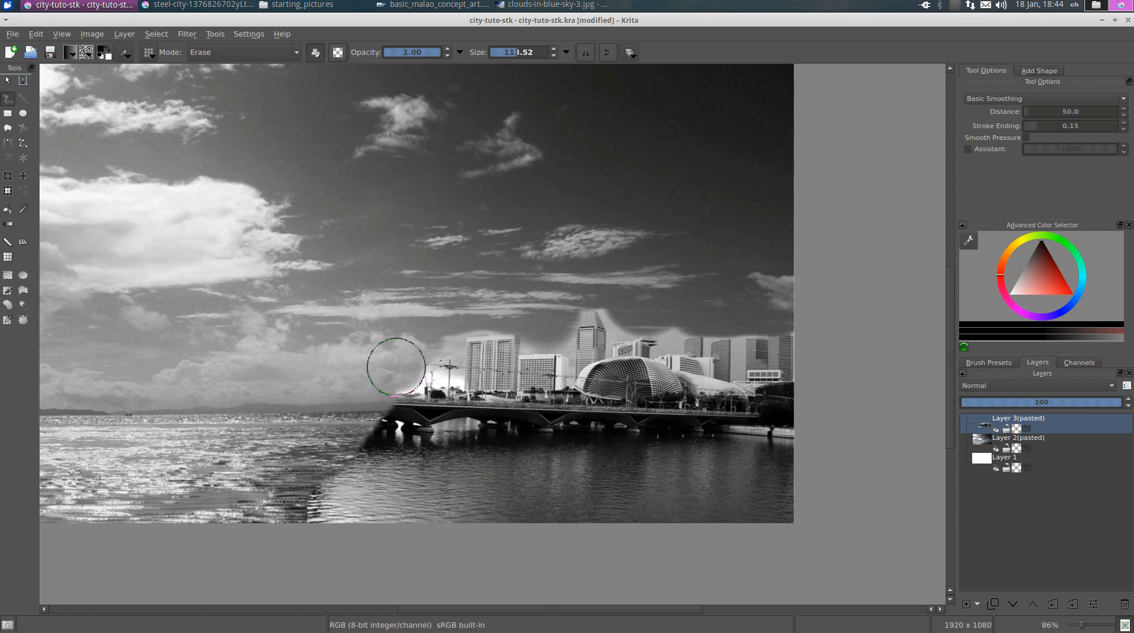
Step: Erase the left edge of the city layer's water and set the layer's blending mode to Overlay
mouse_move(361, 427)
mouse_down()
mouse_move(294, 486)
mouse_move(308, 492)
mouse_move(299, 531)
mouse_up()
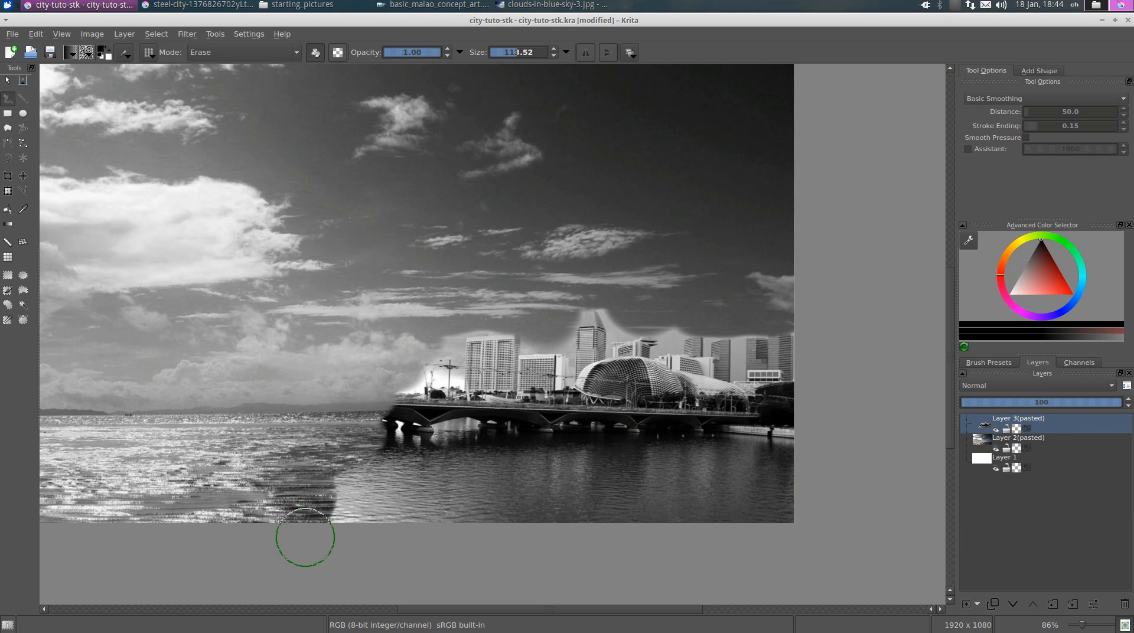
click(1004, 385)
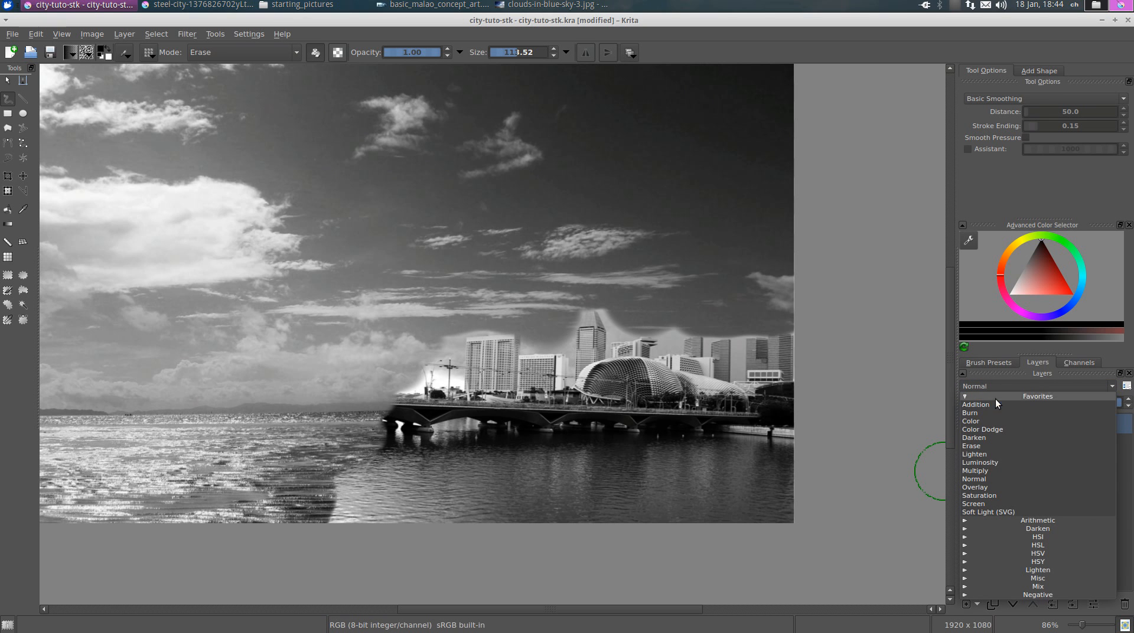
click(983, 486)
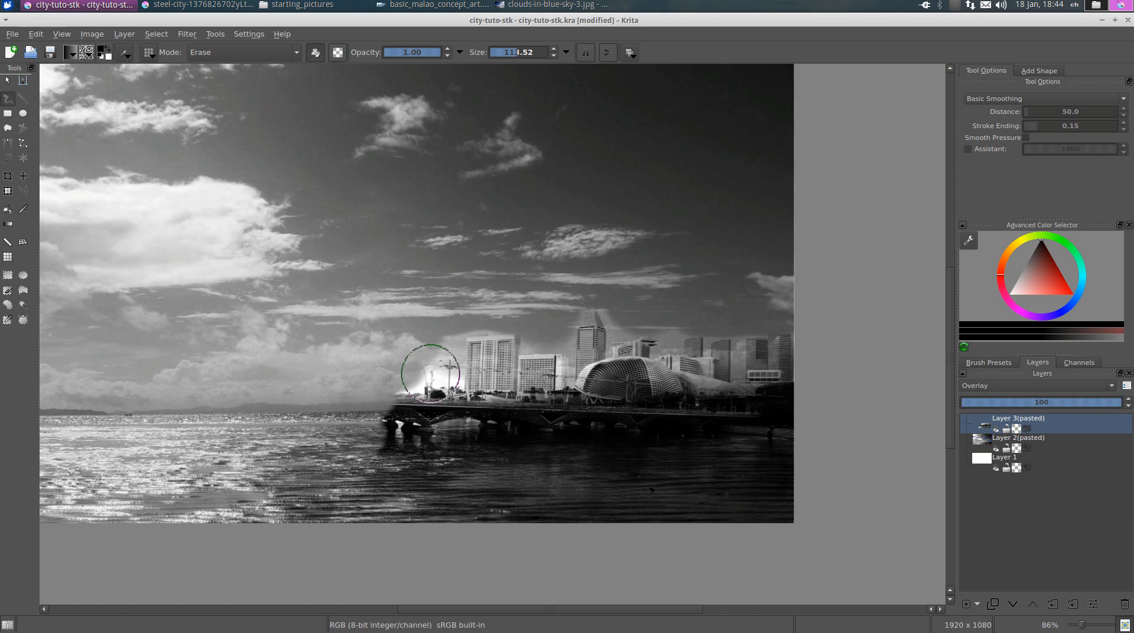
Step: Erase the bright patch left of the towers, and soften the bridge and water below it with the eraser at 0.50 opacity
mouse_move(432, 373)
mouse_down()
mouse_move(406, 366)
mouse_move(435, 364)
mouse_move(421, 350)
mouse_move(436, 355)
mouse_move(403, 340)
mouse_move(445, 329)
mouse_up()
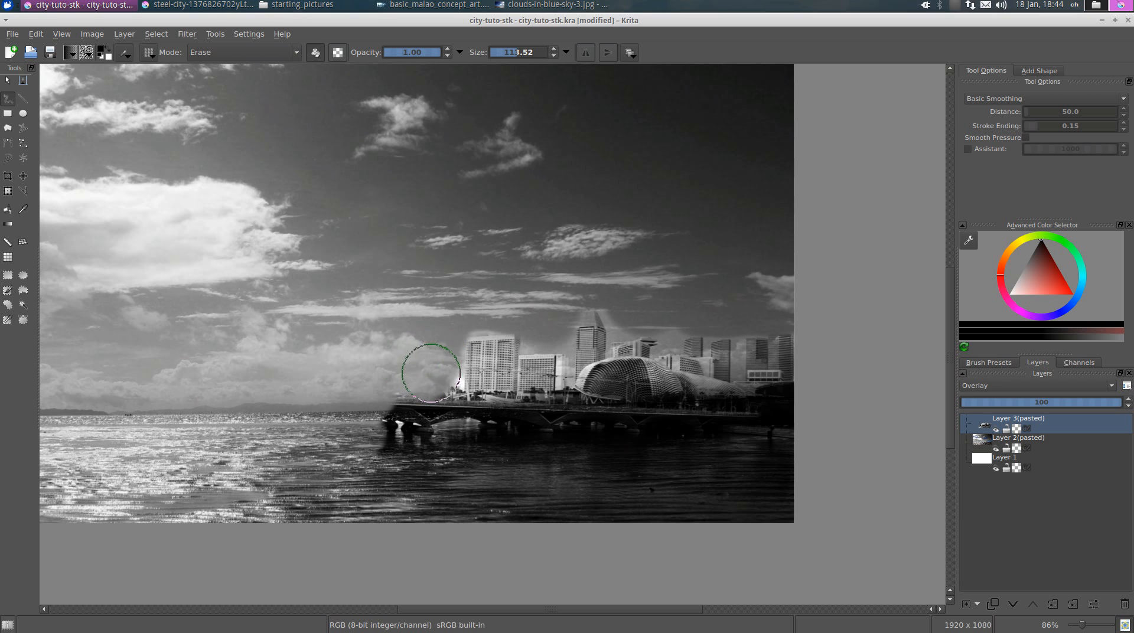
drag(616, 295, 623, 309)
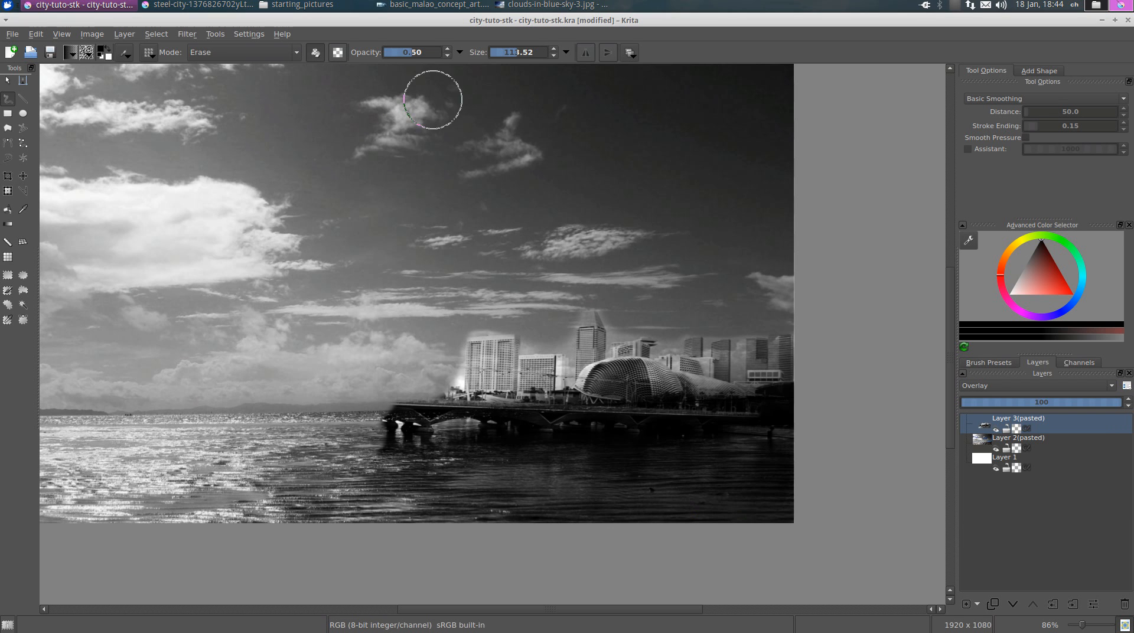
drag(585, 505, 858, 501)
drag(695, 479, 883, 468)
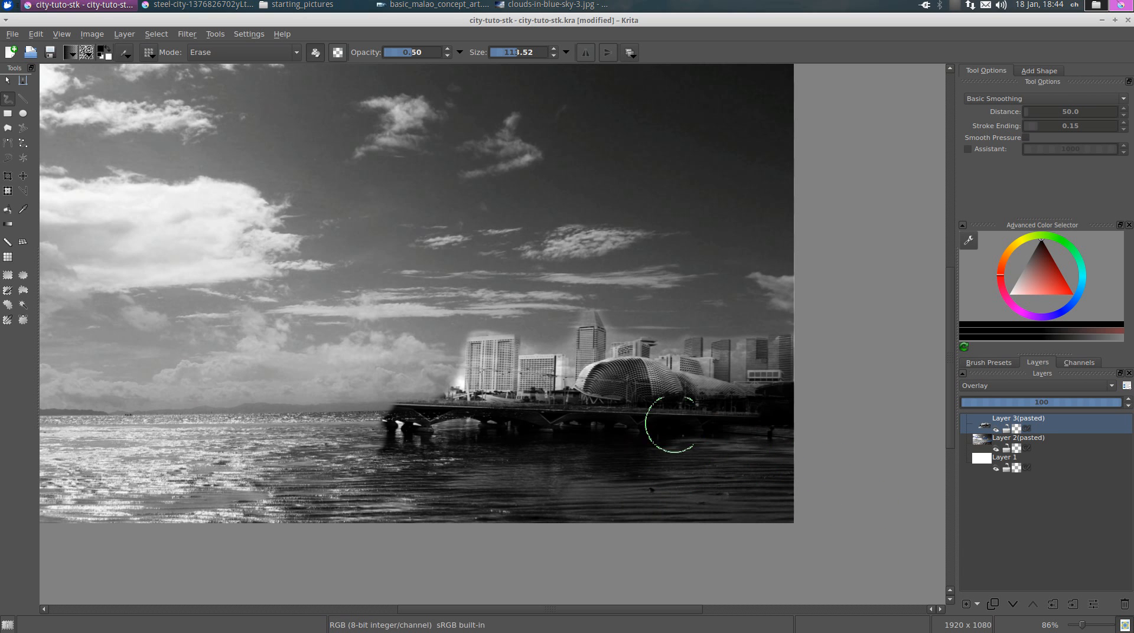
drag(602, 423, 678, 424)
key(ctrl+z)
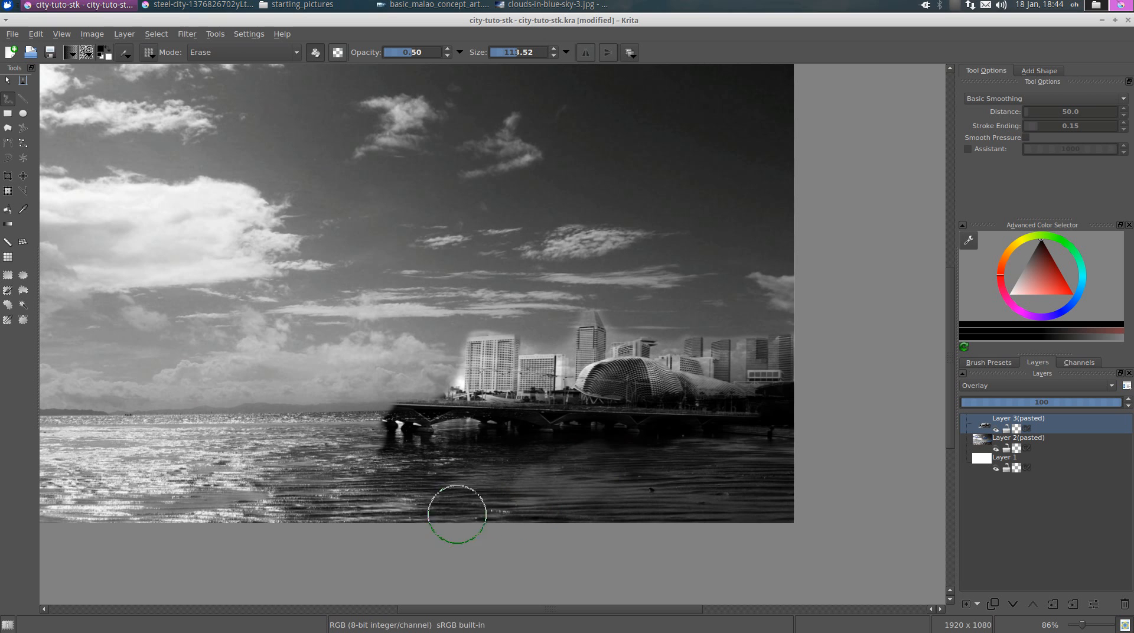
drag(773, 402, 891, 411)
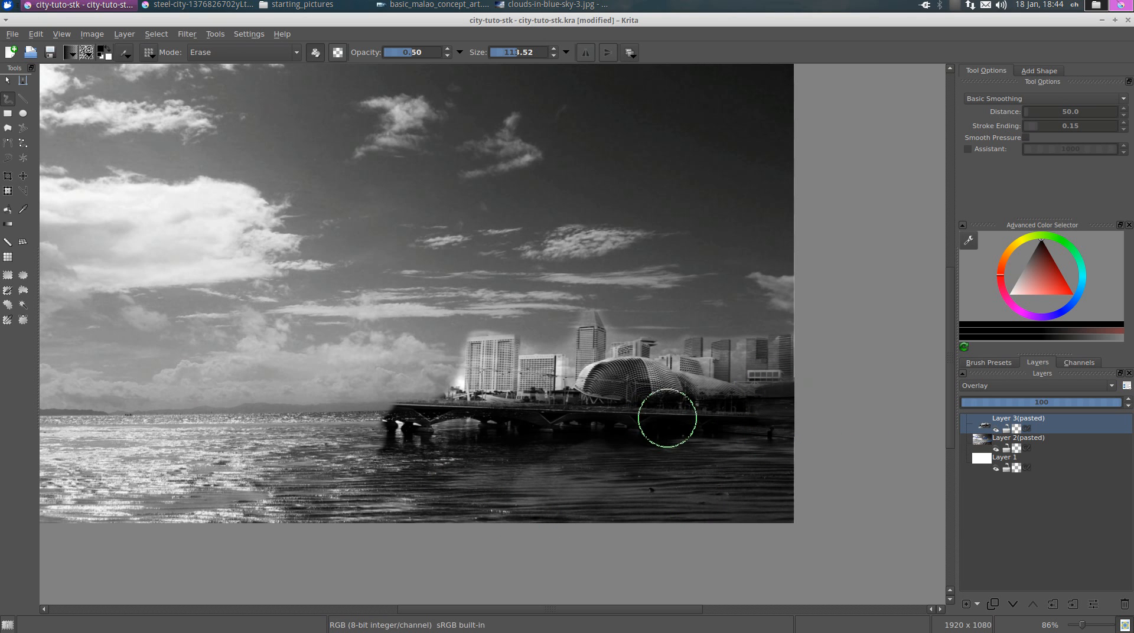
drag(655, 436, 683, 432)
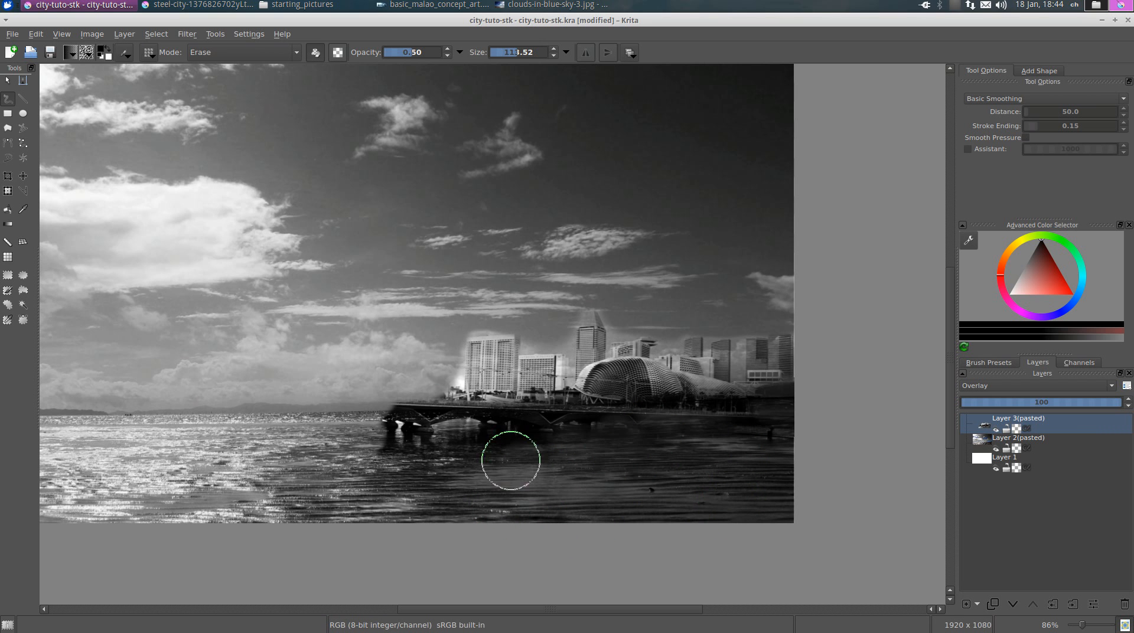
Step: Check the whole composition, and browse the source photos in Image Viewer from clouds-in-blue-sky-3.jpg through to temple-of-heaven.jpg
scroll(645, 442, down, 1)
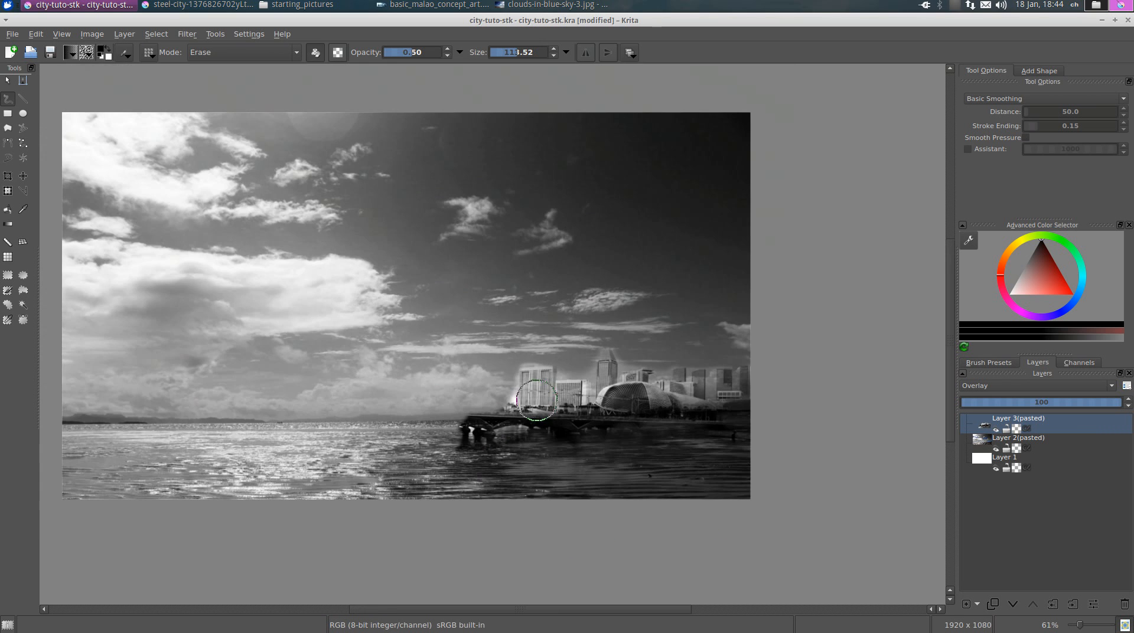
drag(462, 404, 502, 362)
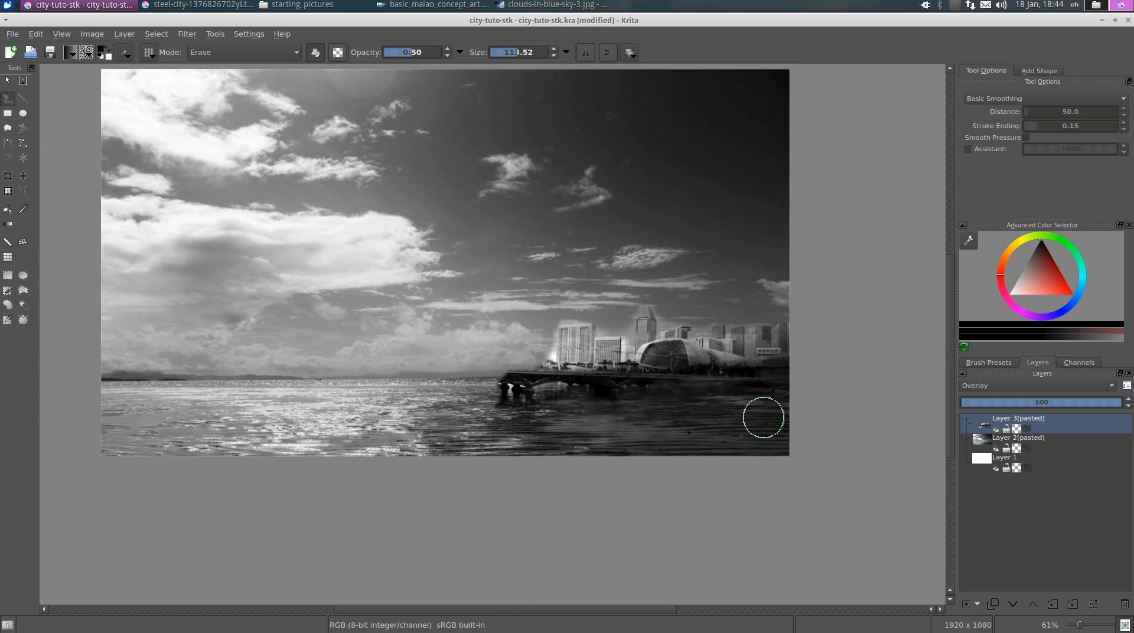
drag(754, 316, 685, 368)
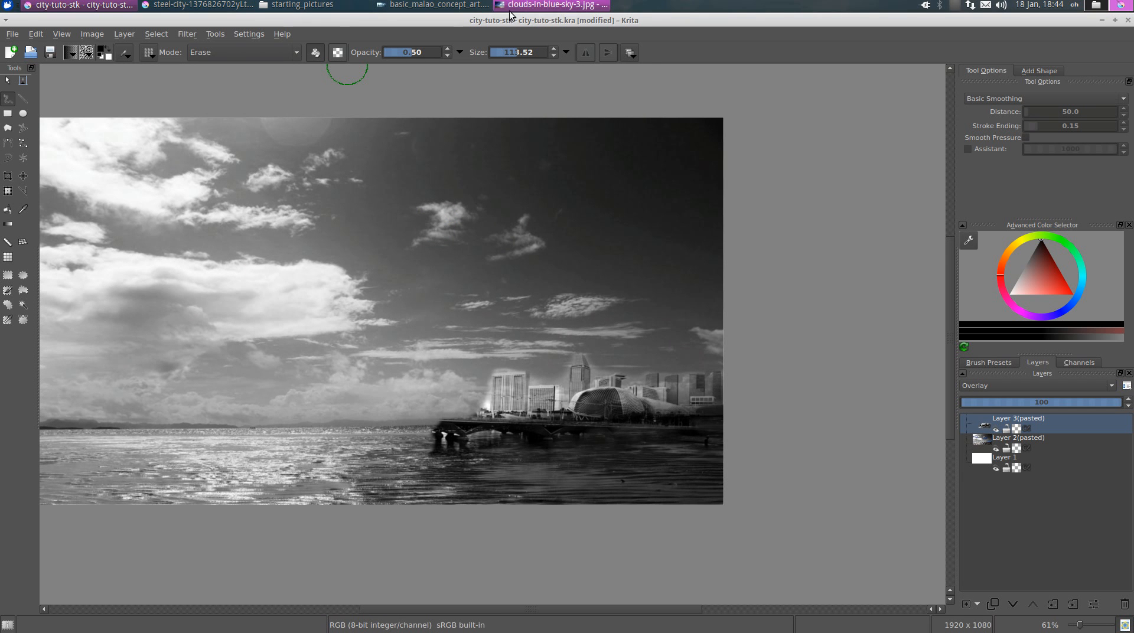
click(552, 5)
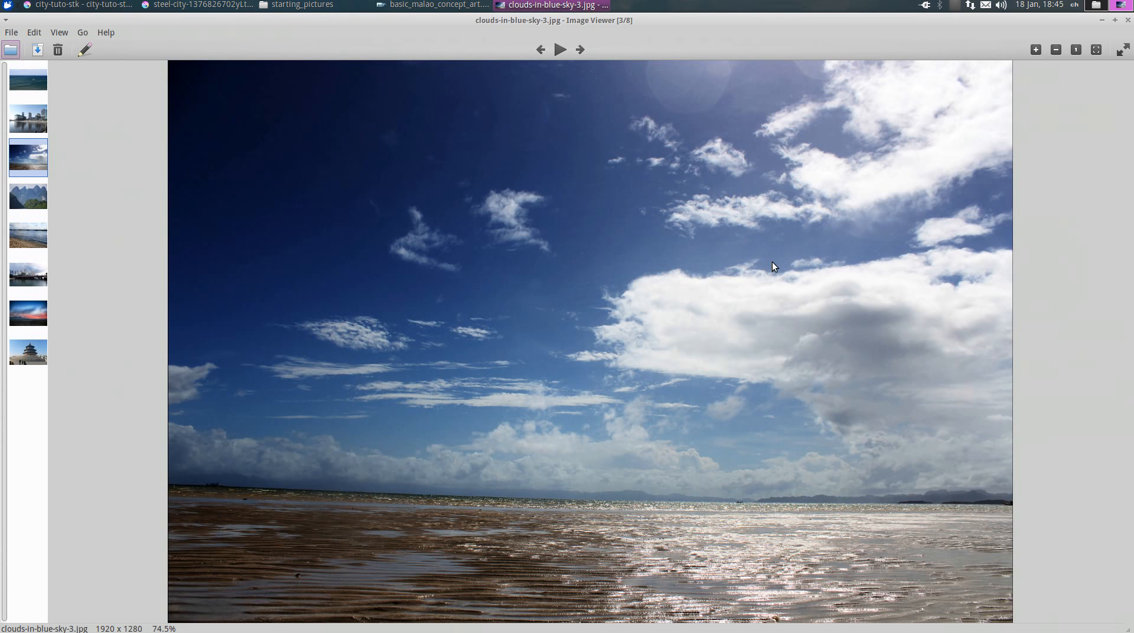
key(Right)
key(Right)
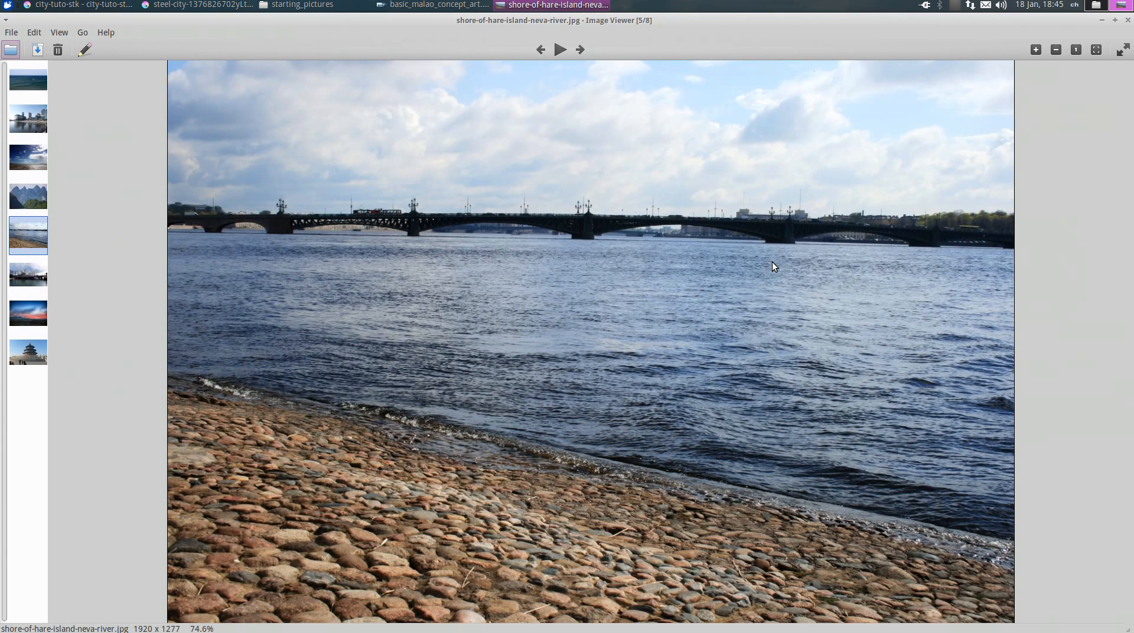
key(Right)
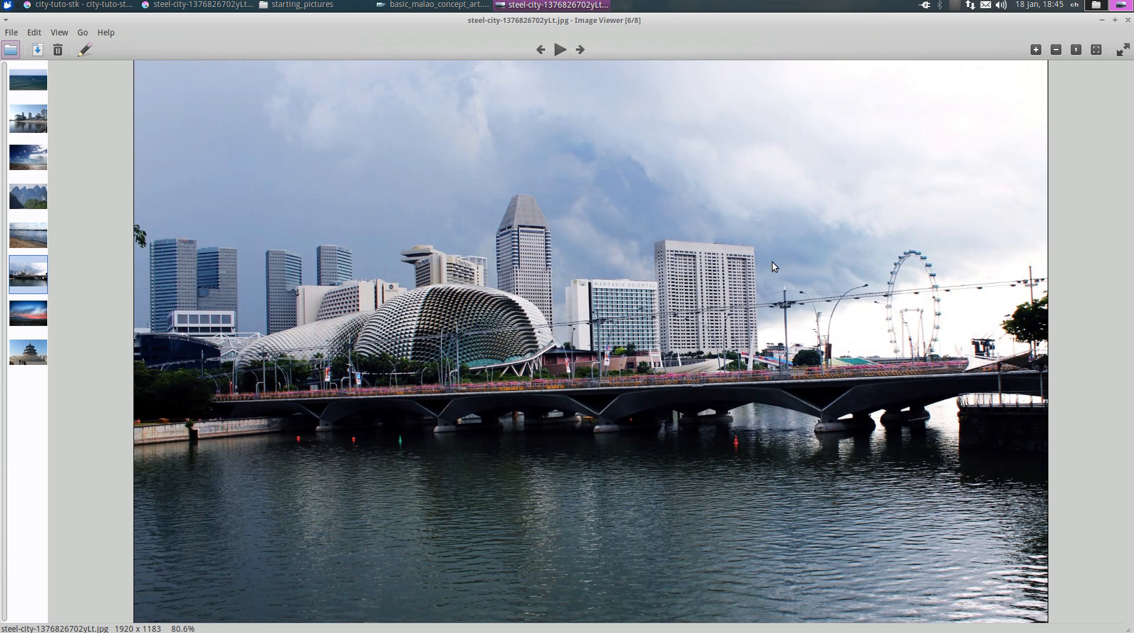
key(Right)
key(Right)
key(Right)
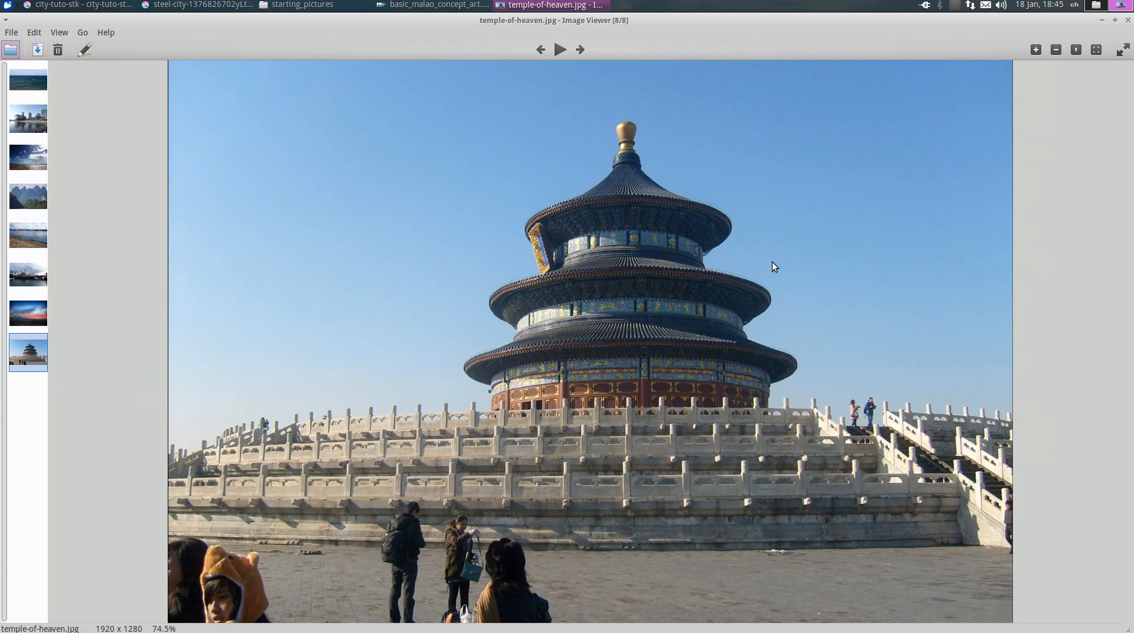
Step: Open the source photo bbc-media-city-salford-quays.jpg from Image Viewer in Krita and dismiss the welcome window
key(Right)
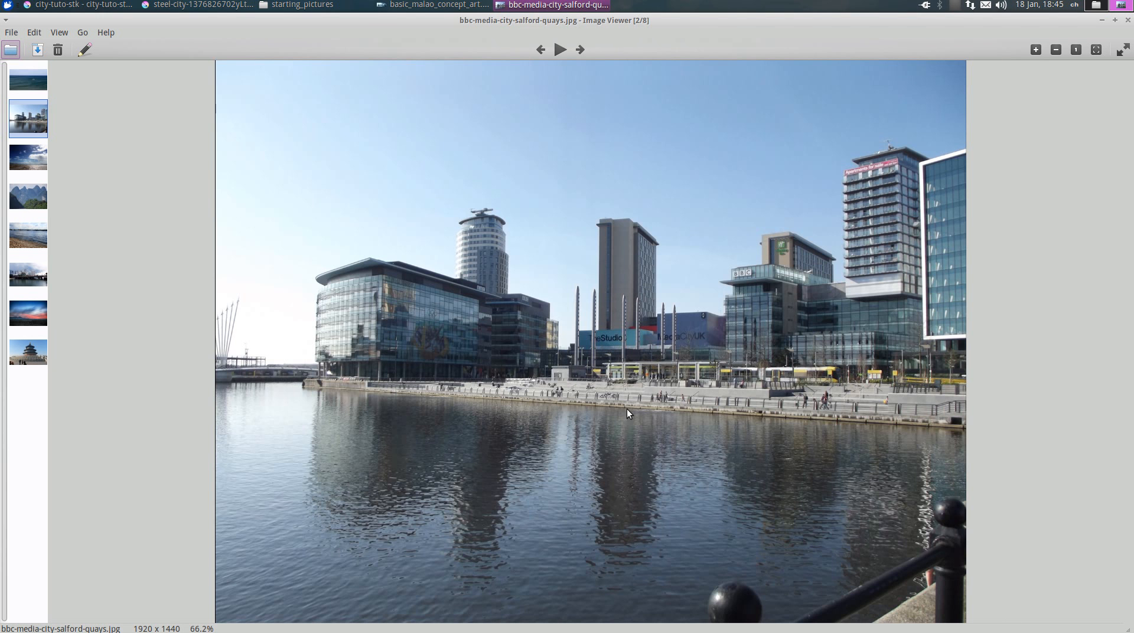
right_click(530, 239)
mouse_move(593, 289)
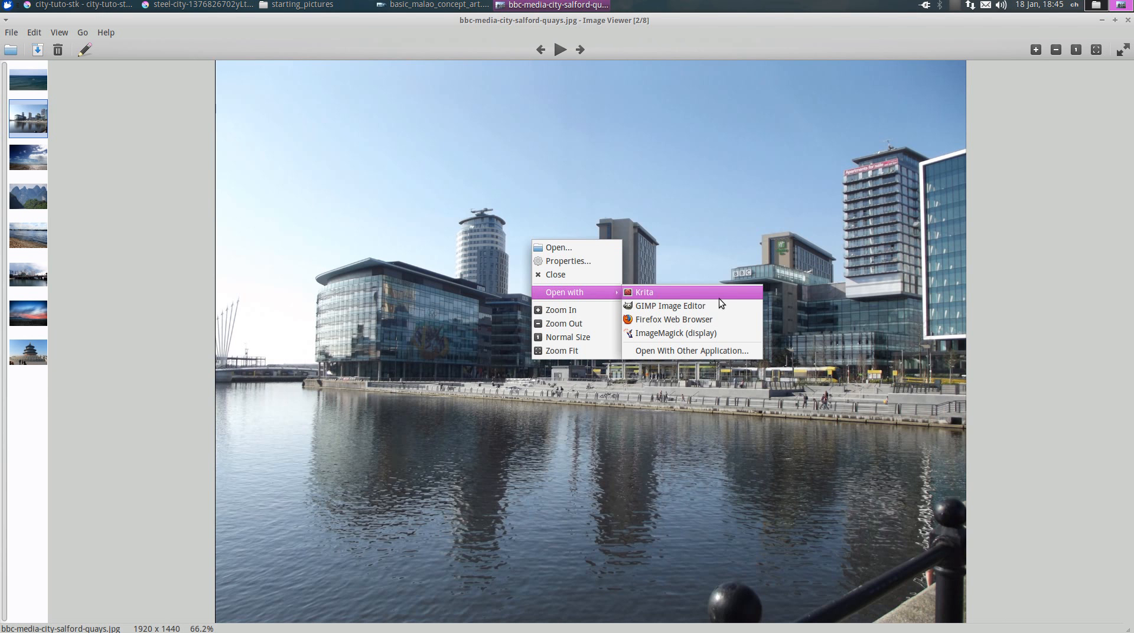
click(694, 295)
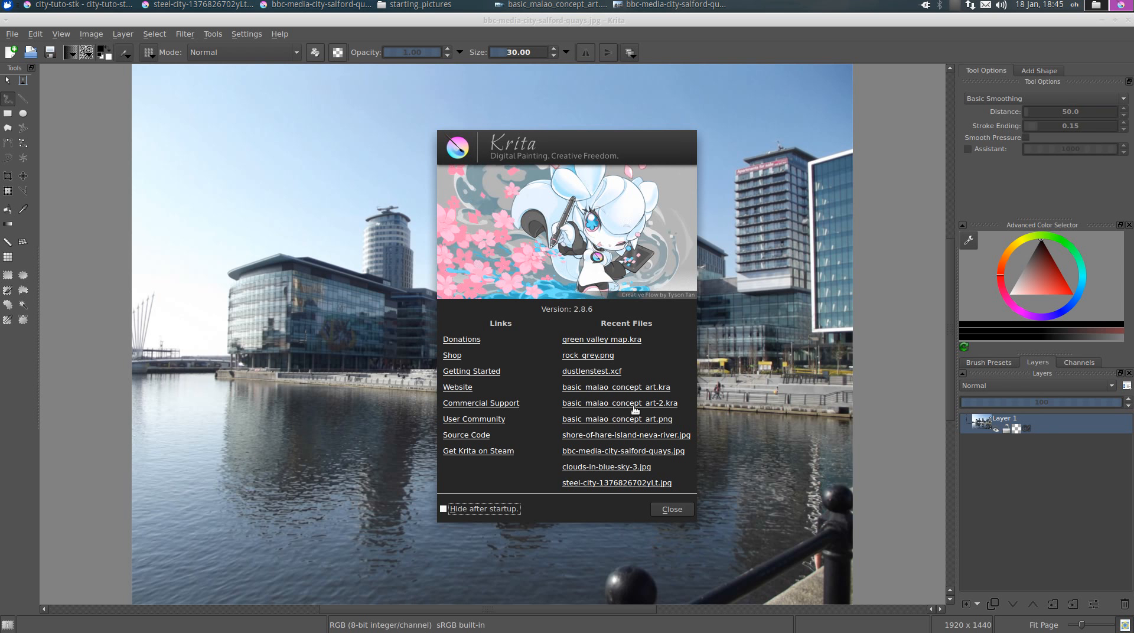
click(673, 507)
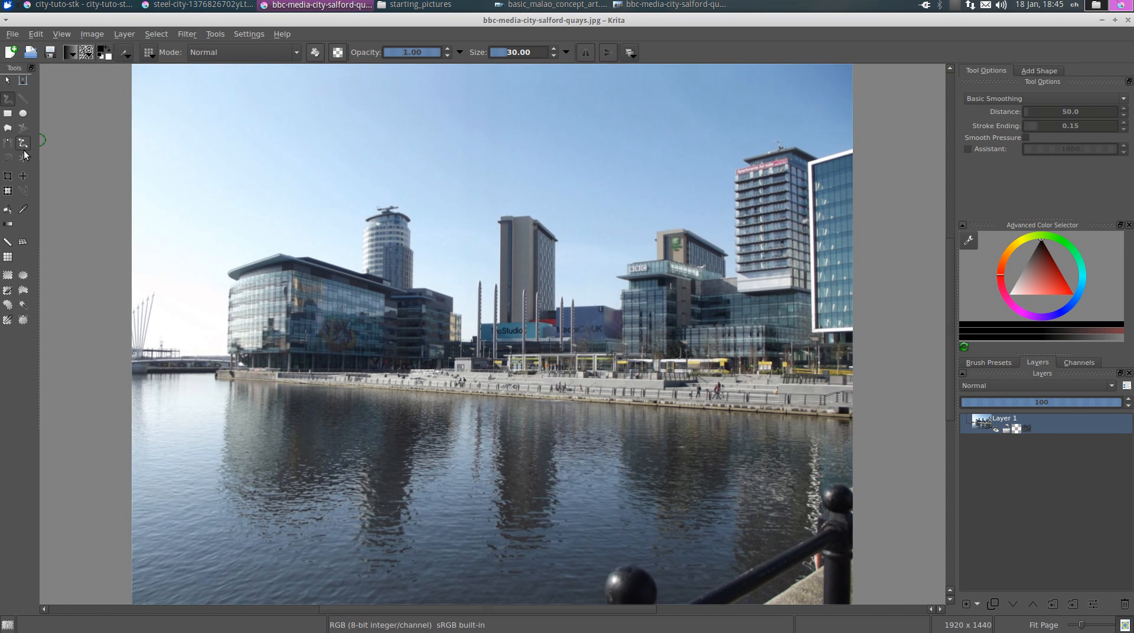
Step: Select the whole Salford Quays photo, copy it, and paste it as a new layer into city-tuto-stk.kra
click(8, 275)
scroll(178, 253, down, 2)
drag(126, 105, 698, 521)
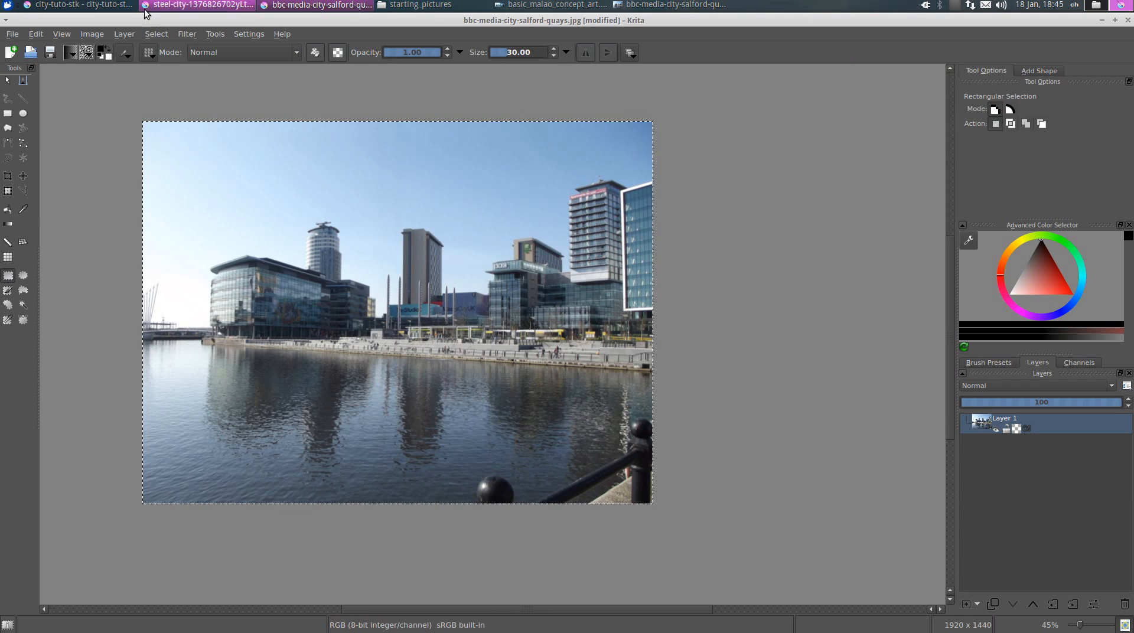
click(80, 4)
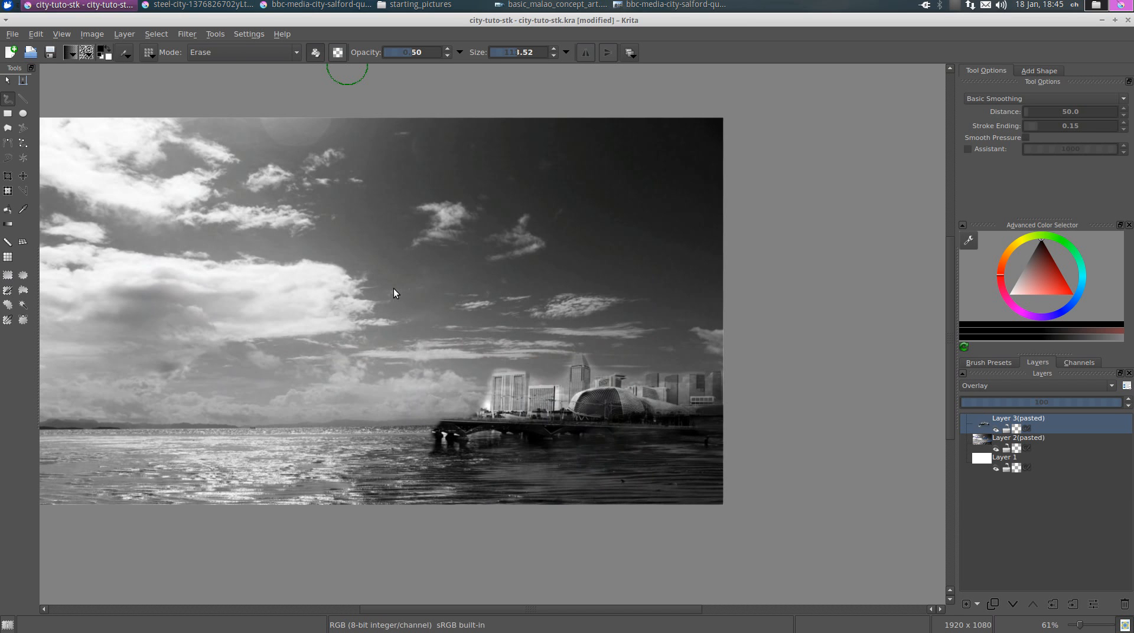
key(ctrl+v)
Step: Scale the pasted Salford Quays photo to about 50% width and 43% height, placing it beside the existing city
mouse_move(562, 314)
mouse_down()
mouse_move(398, 255)
mouse_move(433, 259)
mouse_up()
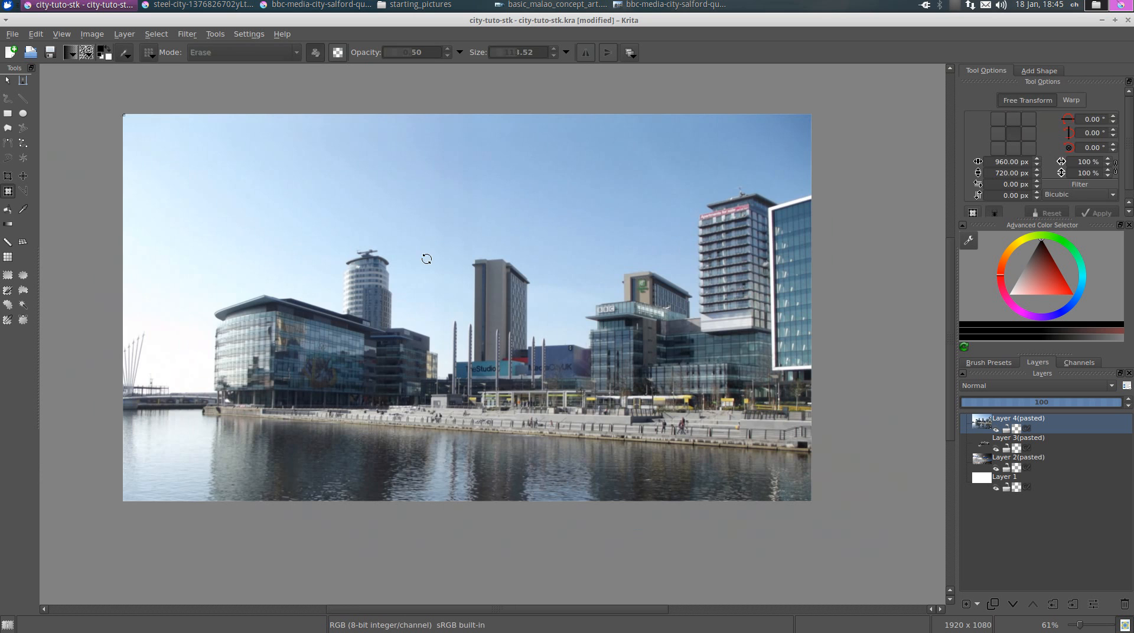
key(ctrl+t)
drag(123, 116, 517, 436)
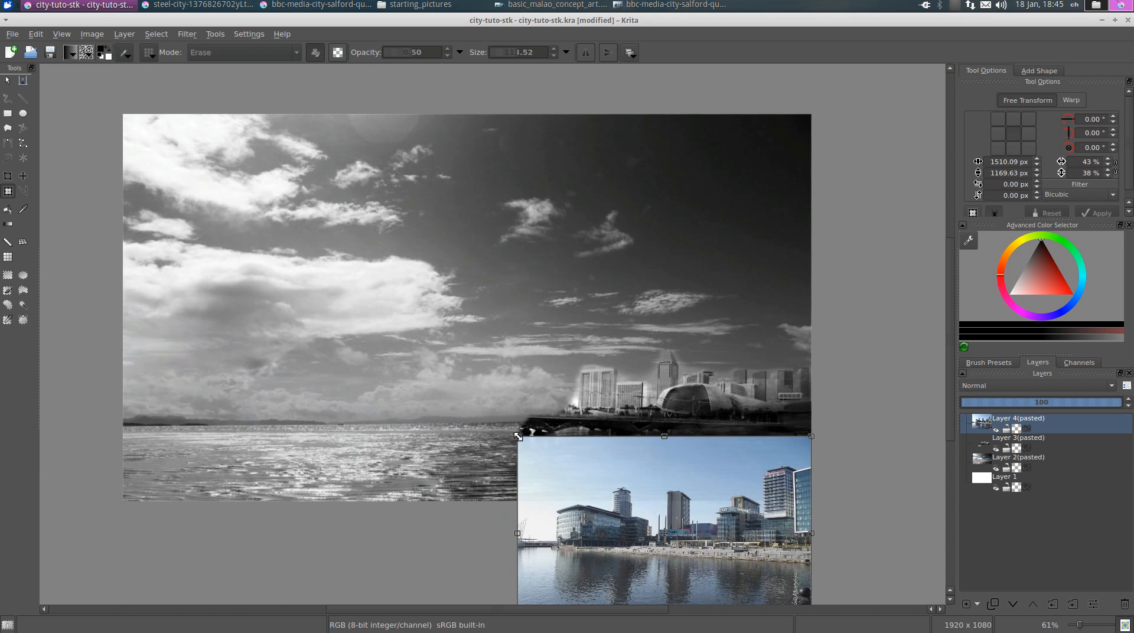
drag(637, 478, 364, 354)
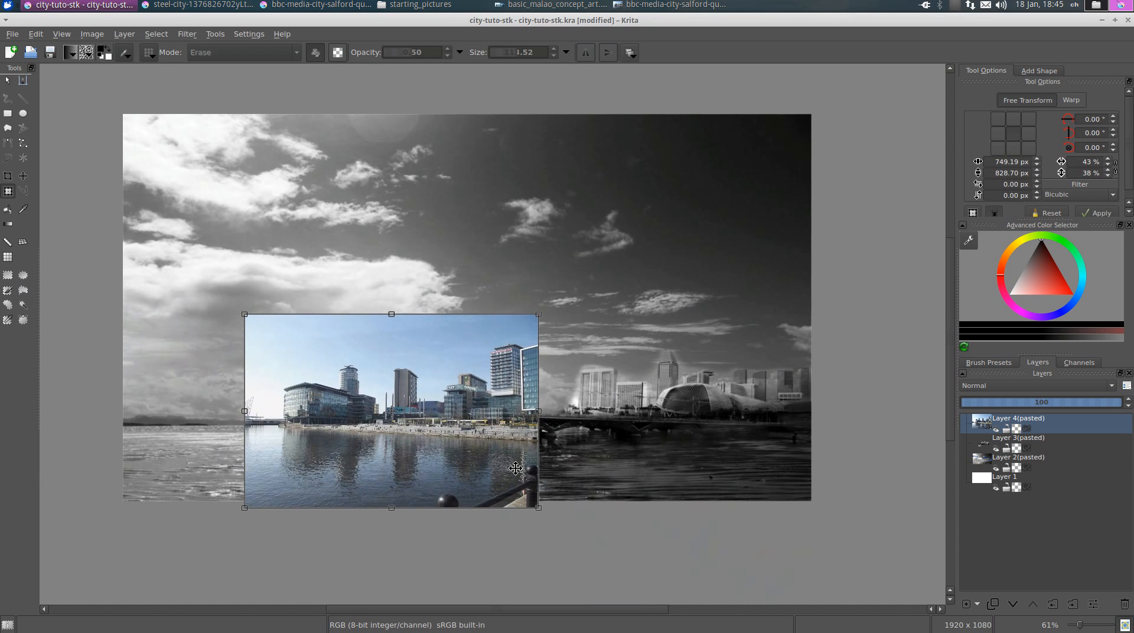
drag(538, 505, 590, 537)
drag(525, 427, 484, 405)
drag(274, 428, 272, 435)
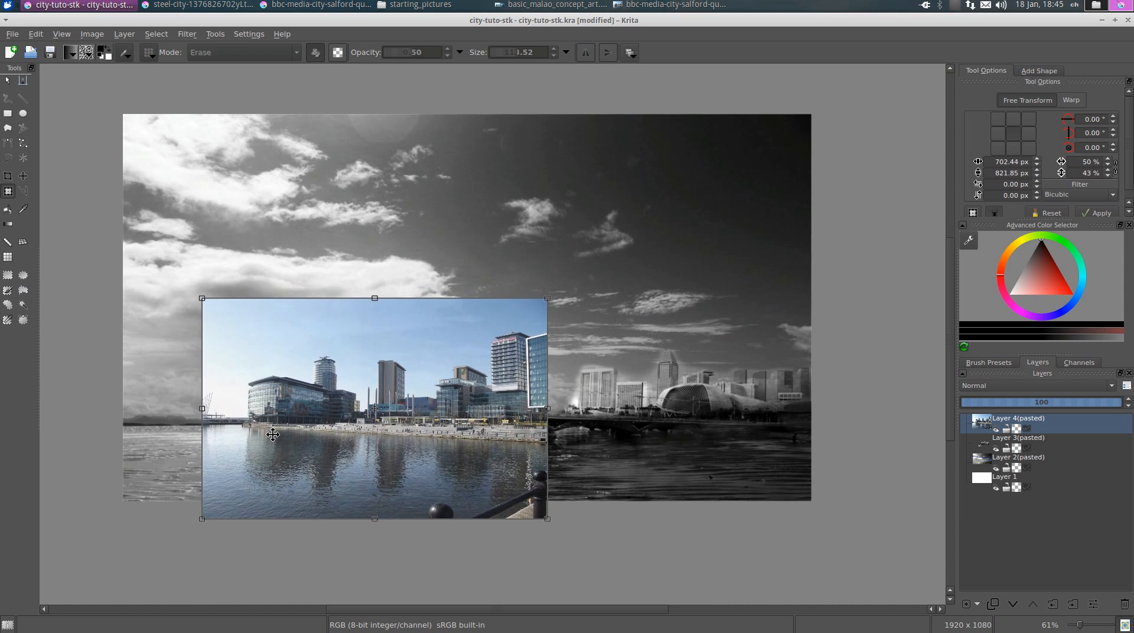
Step: Shift the scaled photo right until it meets the existing city, with its shoreline near the horizon, and apply the transform
drag(509, 426, 512, 425)
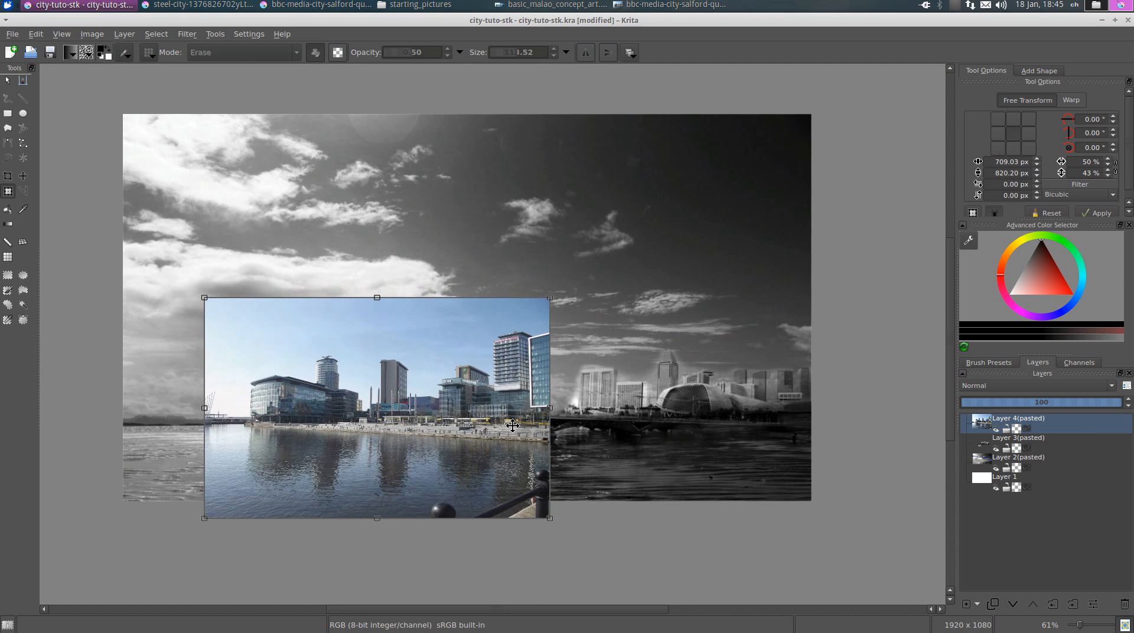
drag(379, 344, 384, 344)
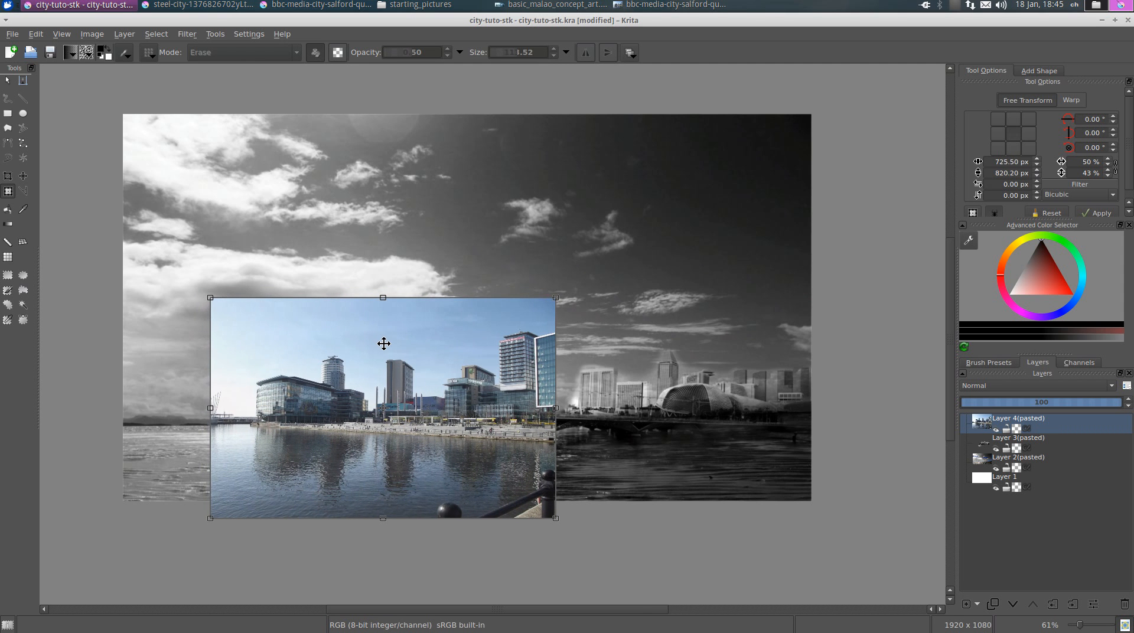
scroll(420, 410, up, 4)
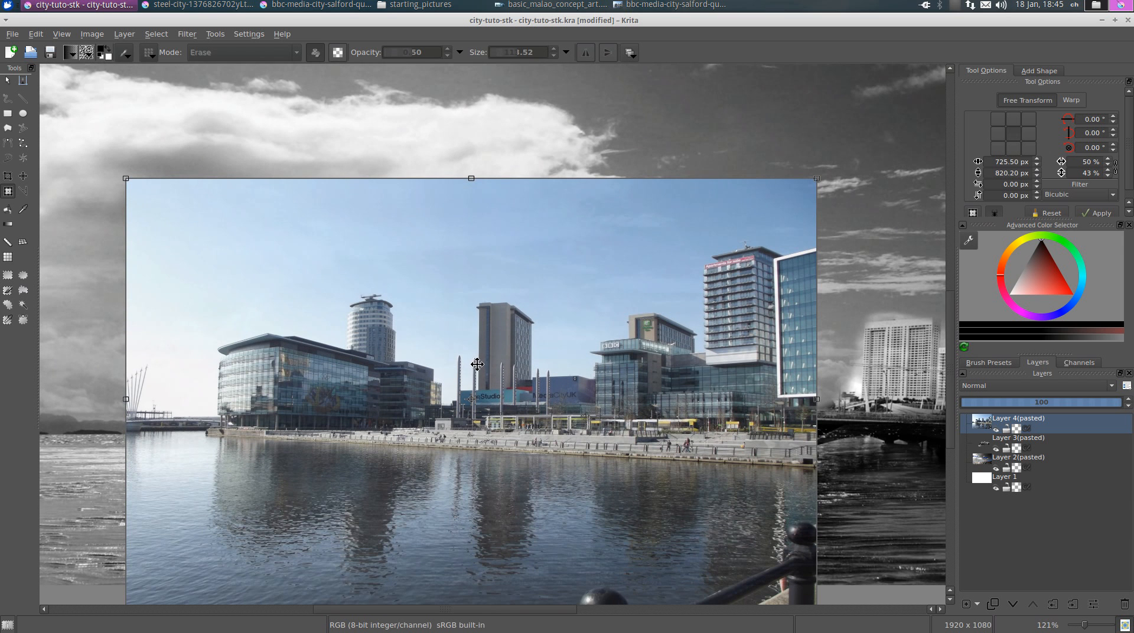
drag(478, 364, 503, 324)
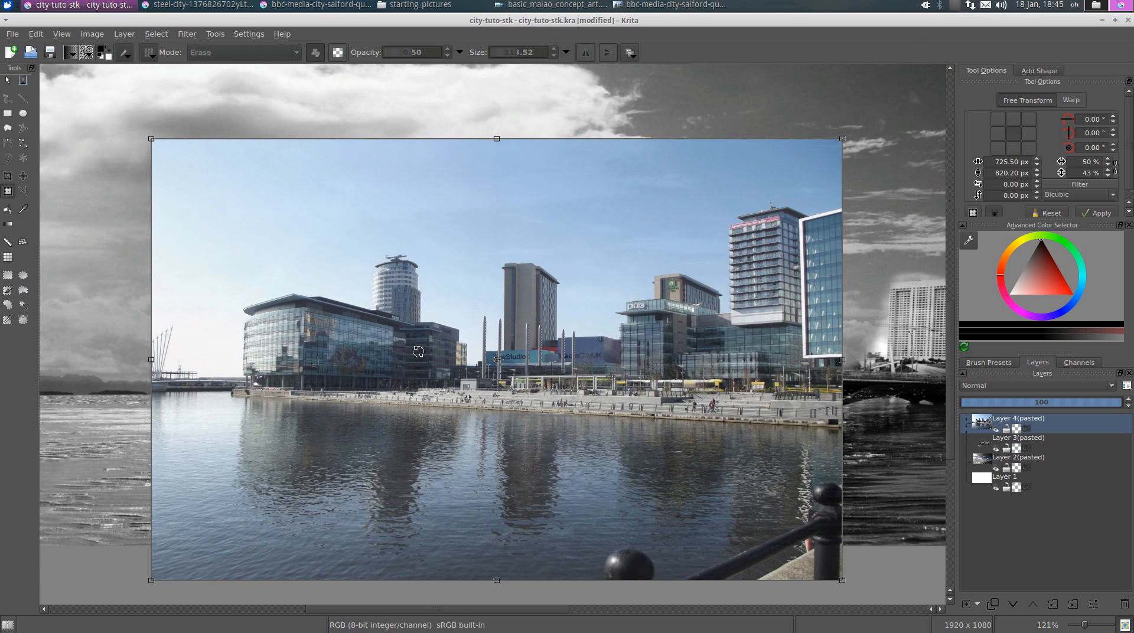
scroll(418, 352, down, 2)
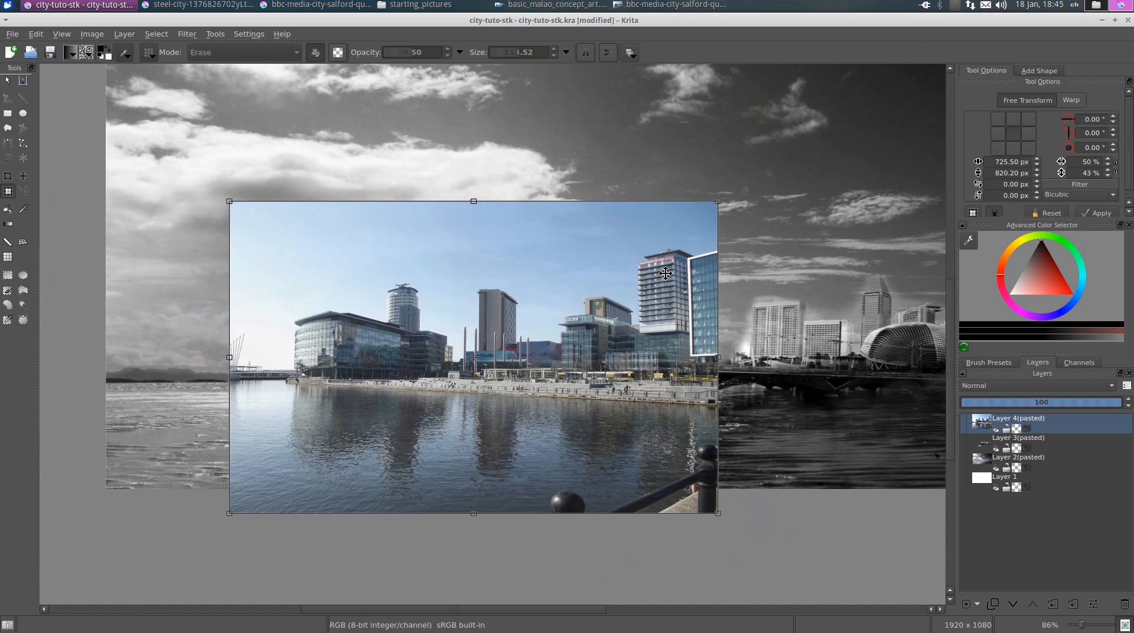
drag(695, 356, 624, 349)
drag(520, 338, 563, 334)
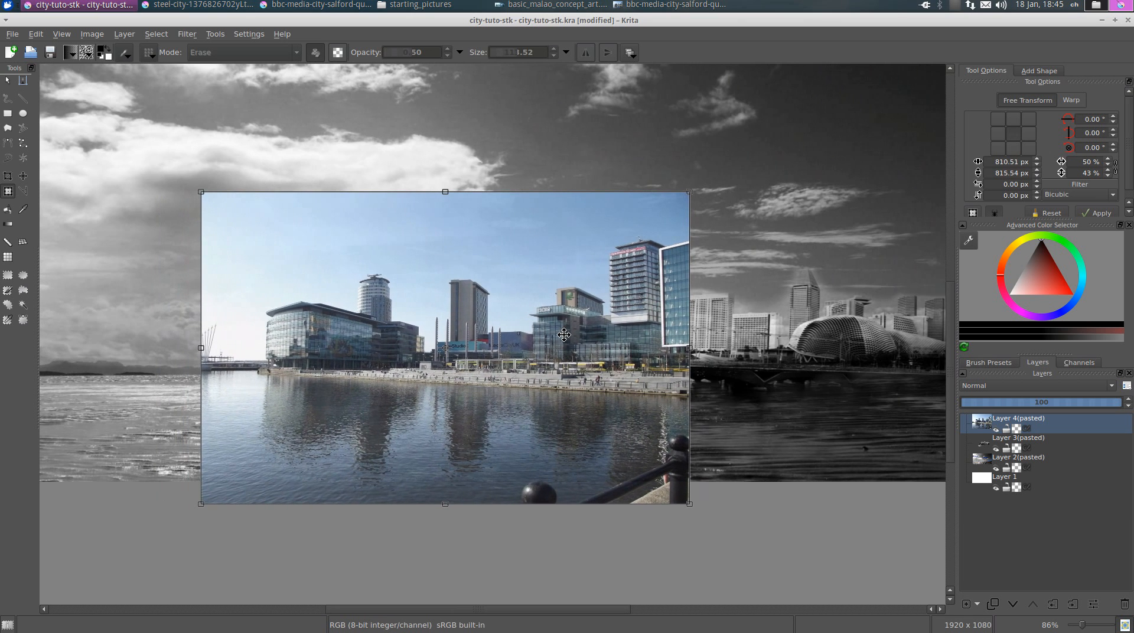
key(Return)
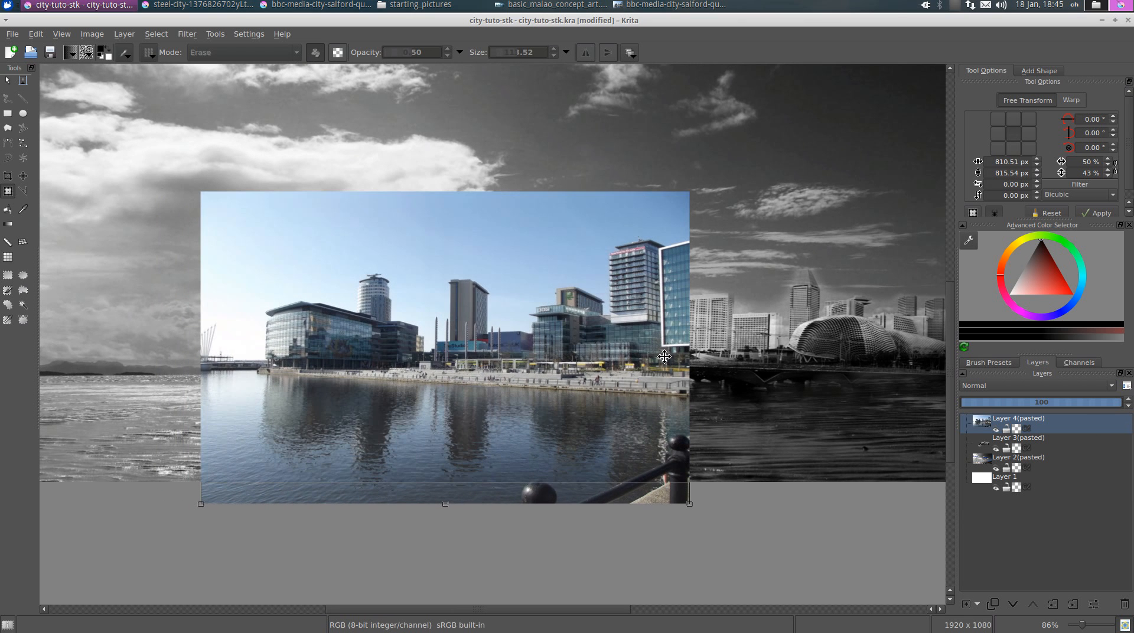
Step: Erase the blue sky around the pasted buildings and the left edge of their water with the eraser at 0.50 opacity
scroll(651, 270, down, 4)
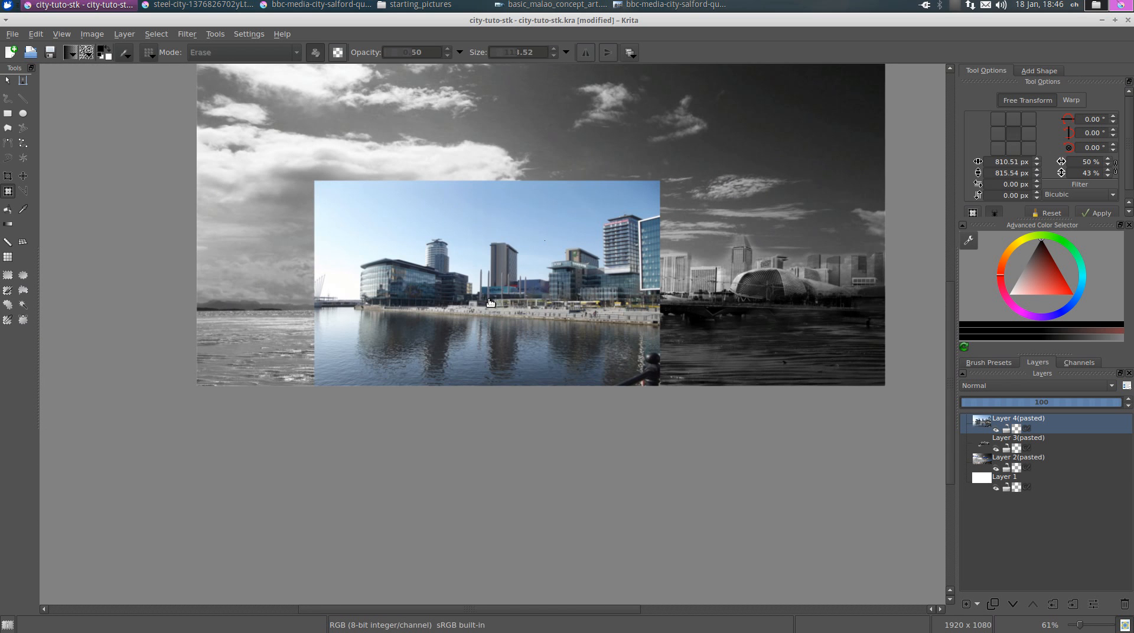
key(b)
drag(444, 314, 412, 393)
scroll(361, 343, up, 2)
mouse_move(253, 349)
mouse_down()
mouse_move(280, 360)
mouse_move(251, 214)
mouse_move(267, 310)
mouse_move(355, 211)
mouse_move(370, 239)
mouse_move(244, 247)
mouse_move(264, 294)
mouse_move(344, 210)
mouse_move(283, 225)
mouse_move(392, 214)
mouse_move(248, 344)
mouse_move(310, 295)
mouse_move(344, 299)
mouse_move(410, 268)
mouse_move(592, 234)
mouse_move(488, 223)
mouse_move(556, 245)
mouse_move(597, 282)
mouse_move(522, 331)
mouse_move(572, 355)
mouse_move(573, 299)
mouse_move(567, 317)
mouse_move(558, 287)
mouse_move(452, 286)
mouse_move(464, 314)
mouse_up()
key(ctrl+z)
mouse_move(393, 295)
mouse_down()
mouse_move(289, 332)
mouse_move(292, 362)
mouse_move(216, 360)
mouse_up()
mouse_move(258, 319)
mouse_down()
mouse_move(619, 267)
mouse_move(623, 286)
mouse_move(642, 291)
mouse_move(599, 296)
mouse_move(574, 320)
mouse_move(563, 346)
mouse_move(572, 351)
mouse_move(522, 352)
mouse_move(471, 330)
mouse_move(463, 304)
mouse_move(478, 347)
mouse_move(566, 325)
mouse_up()
key(ctrl+z)
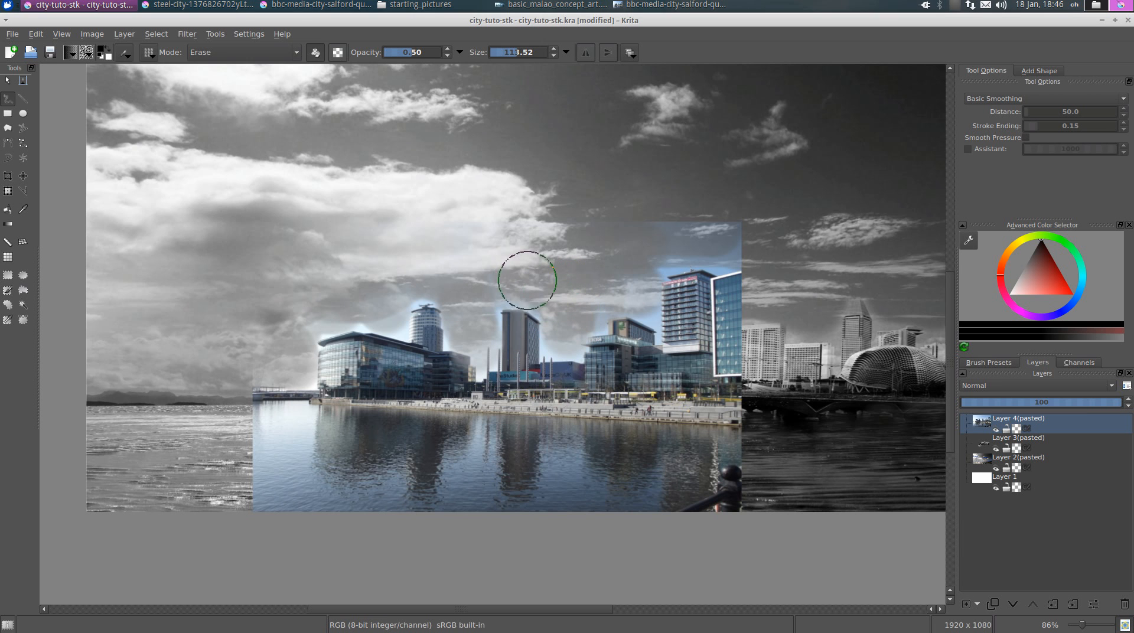
mouse_move(646, 246)
mouse_down()
mouse_move(628, 215)
mouse_move(708, 225)
mouse_up()
click(252, 405)
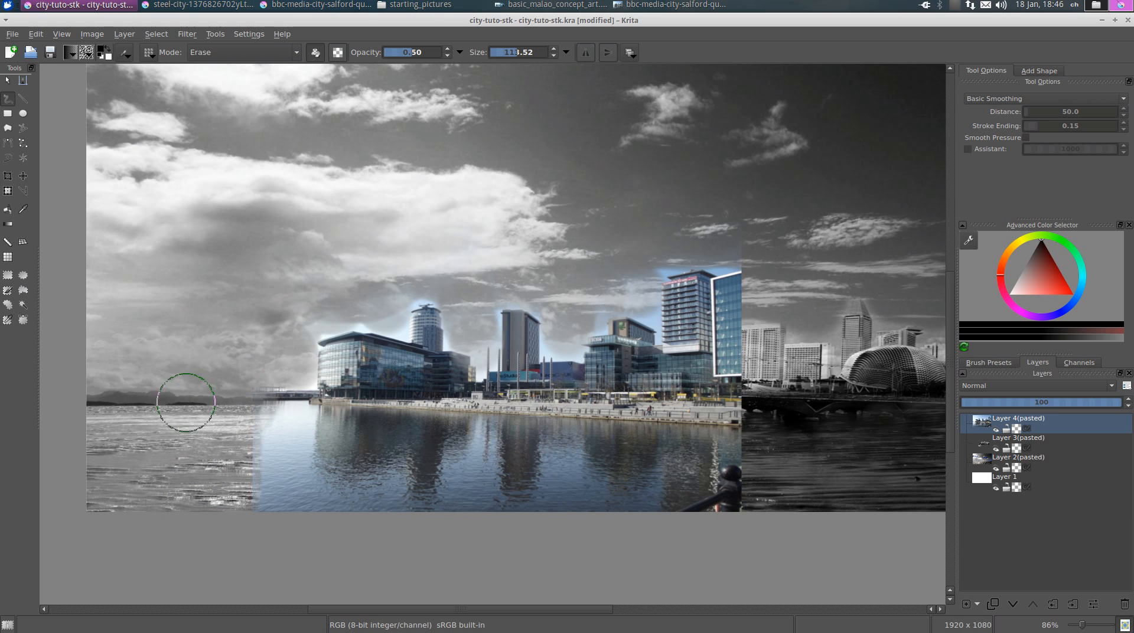
drag(240, 463, 261, 481)
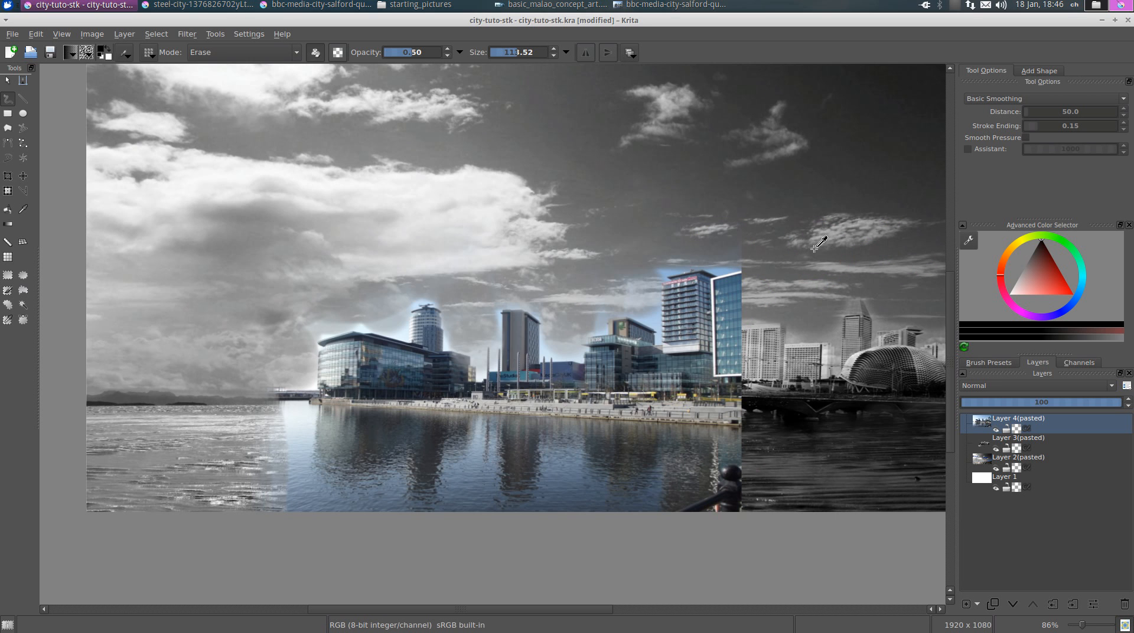
Step: Turn the Salford Quays layer black and white with an HSV/HSL adjustment, setting the saturation to -100
key(ctrl+u)
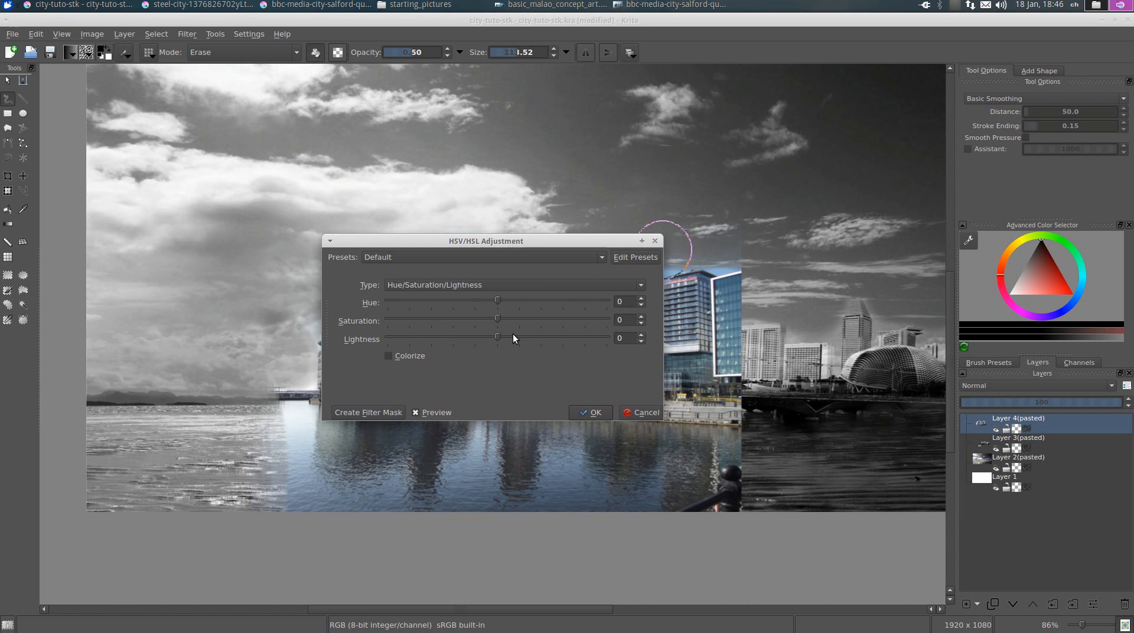
drag(494, 320, 234, 307)
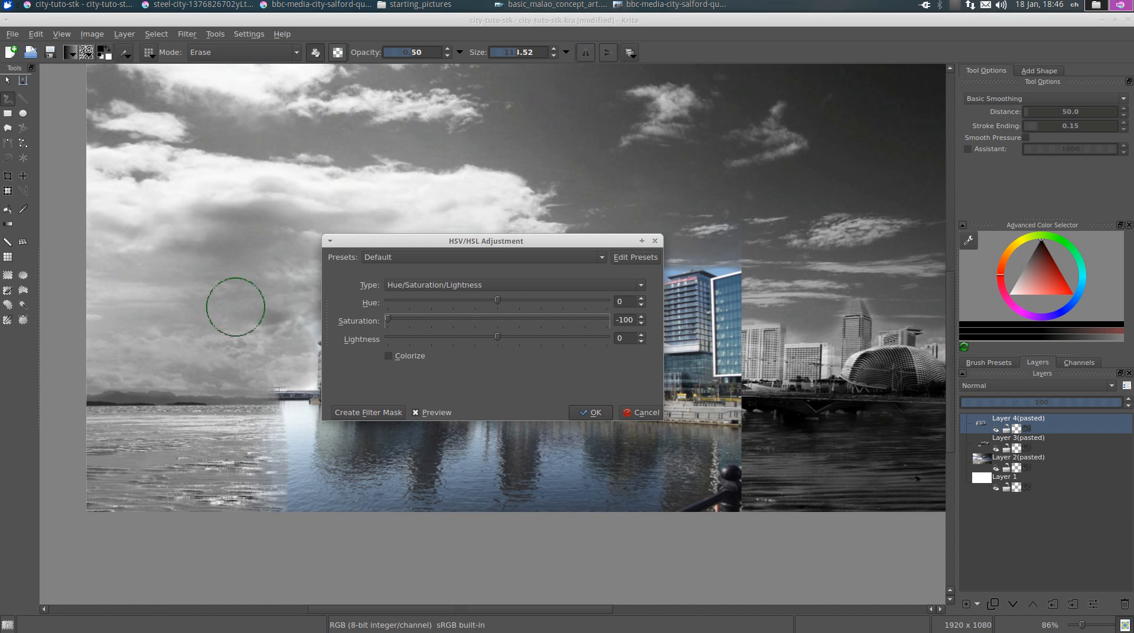
drag(473, 236, 596, 38)
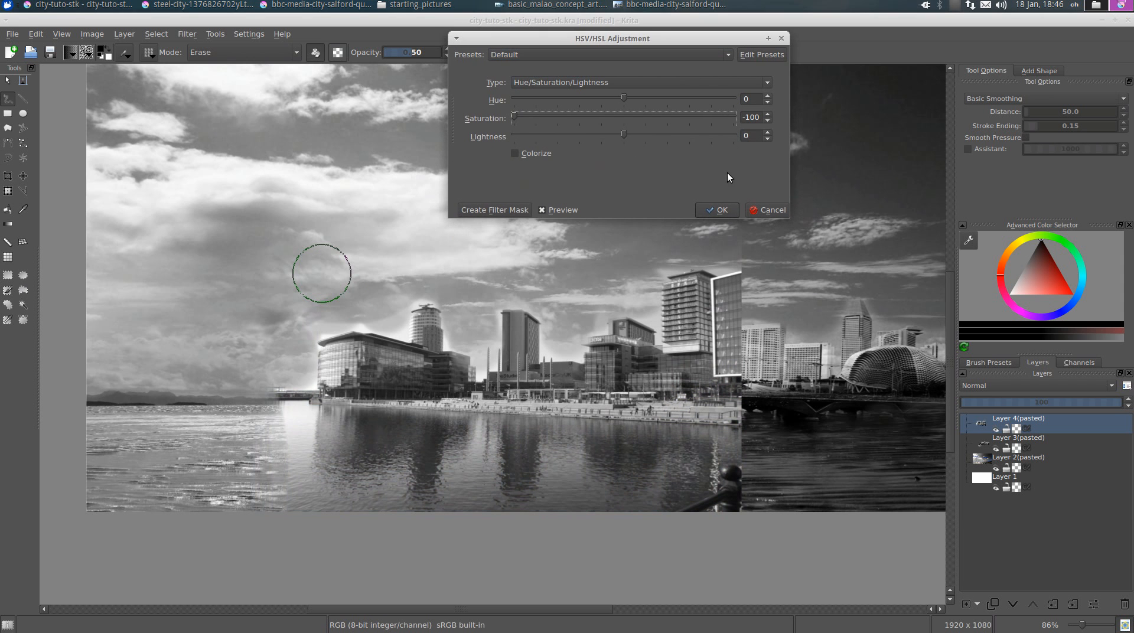
click(716, 210)
Step: Blend the layer's lower water and its left and right edges into the sea, lowering the eraser opacity to 0.27
drag(732, 276, 619, 270)
mouse_move(625, 428)
mouse_down()
mouse_move(632, 463)
mouse_move(562, 494)
mouse_move(586, 484)
mouse_up()
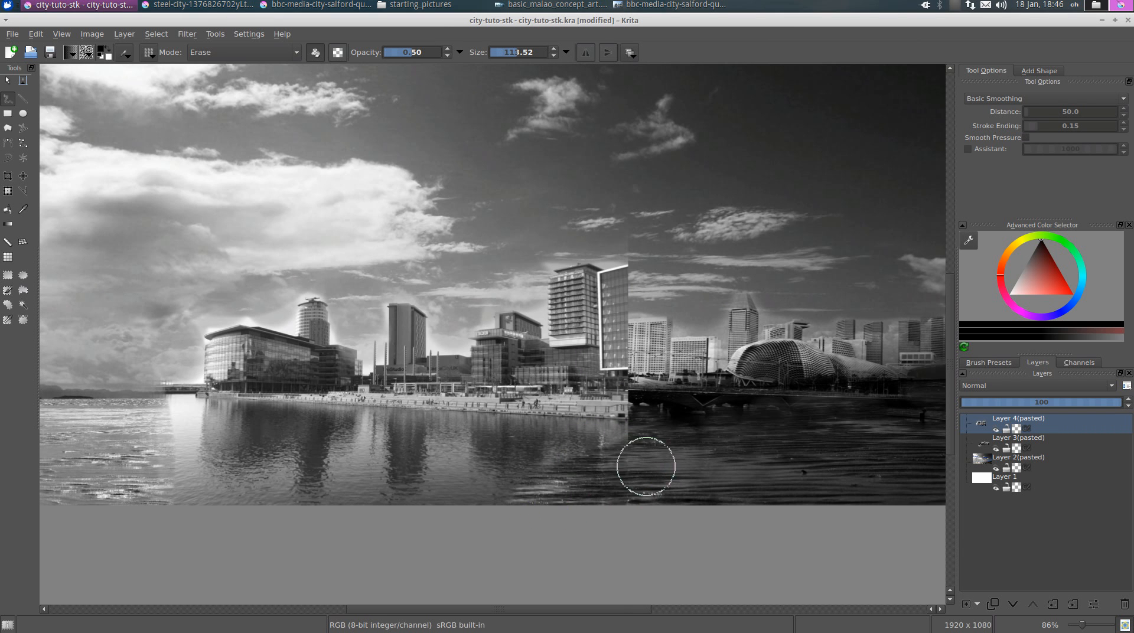
mouse_move(502, 493)
mouse_down()
mouse_move(455, 496)
mouse_move(541, 509)
mouse_move(300, 515)
mouse_up()
mouse_move(208, 505)
mouse_down()
mouse_move(165, 461)
mouse_move(112, 354)
mouse_move(162, 401)
mouse_move(165, 363)
mouse_move(160, 402)
mouse_move(171, 389)
mouse_move(177, 478)
mouse_move(174, 440)
mouse_move(241, 522)
mouse_move(222, 486)
mouse_up()
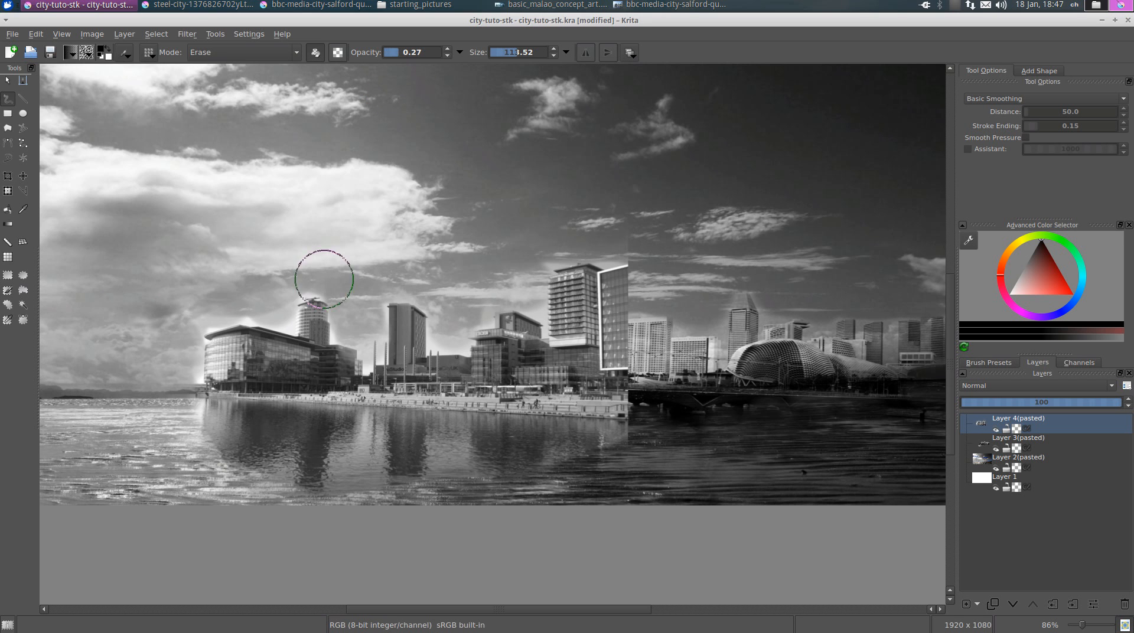
mouse_move(252, 476)
mouse_down()
mouse_move(442, 501)
mouse_move(185, 460)
mouse_up()
mouse_move(663, 442)
mouse_down()
mouse_move(643, 429)
mouse_move(648, 404)
mouse_move(637, 397)
mouse_move(637, 432)
mouse_move(630, 399)
mouse_move(632, 430)
mouse_move(616, 401)
mouse_move(682, 438)
mouse_move(619, 396)
mouse_move(648, 400)
mouse_up()
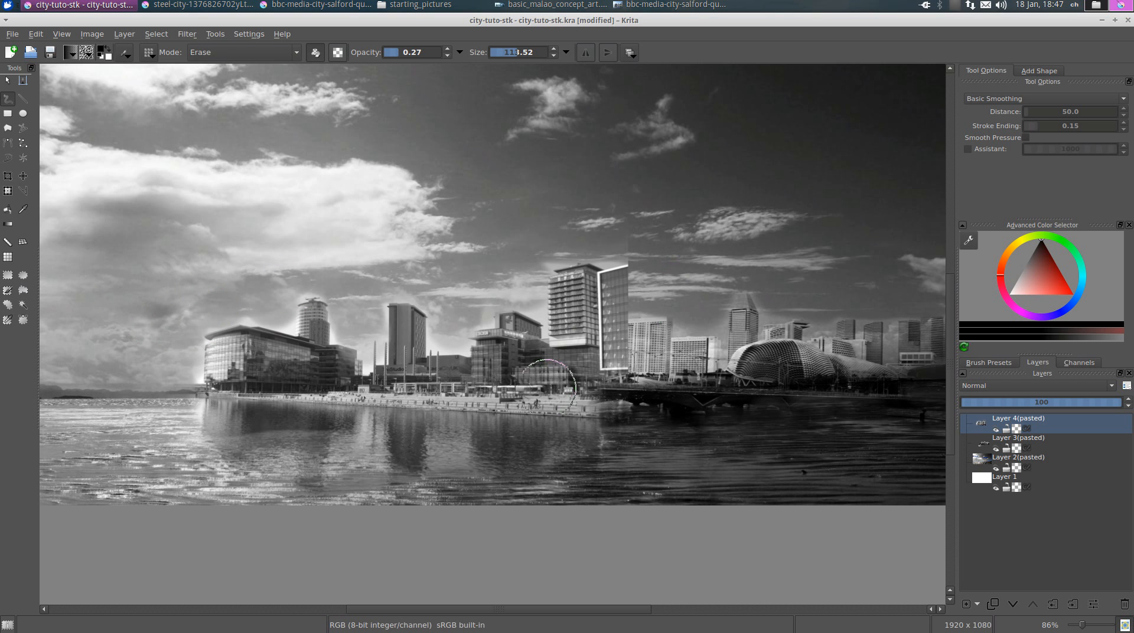
Step: Outline the cut-off, white-framed building at the Salford Quays layer's right edge with a polygonal selection
scroll(700, 378, down, 2)
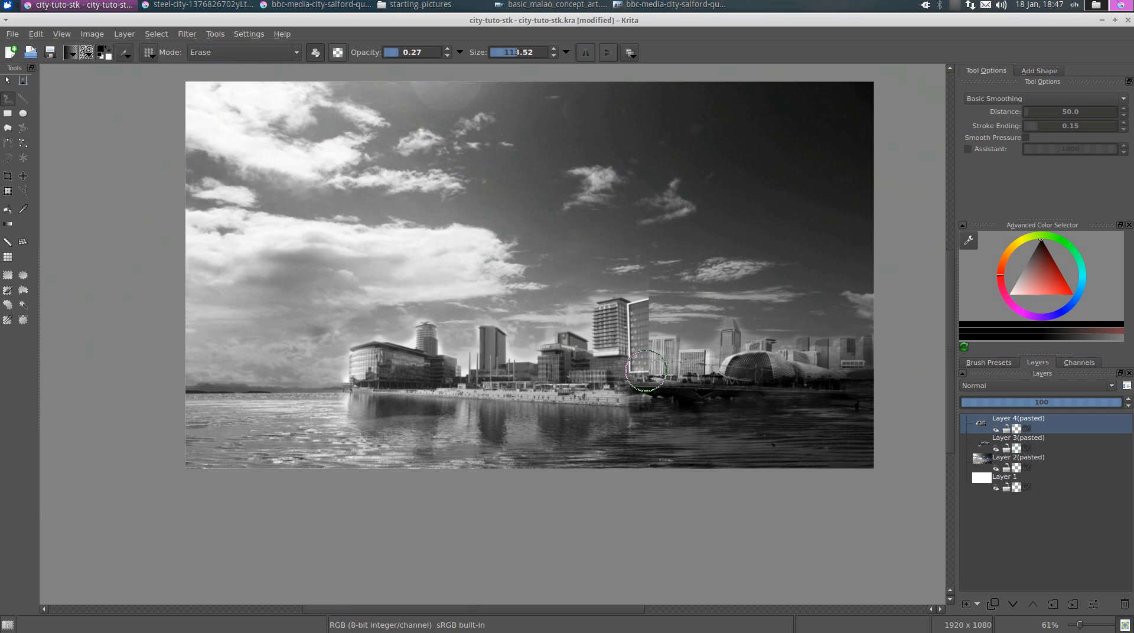
scroll(645, 371, up, 3)
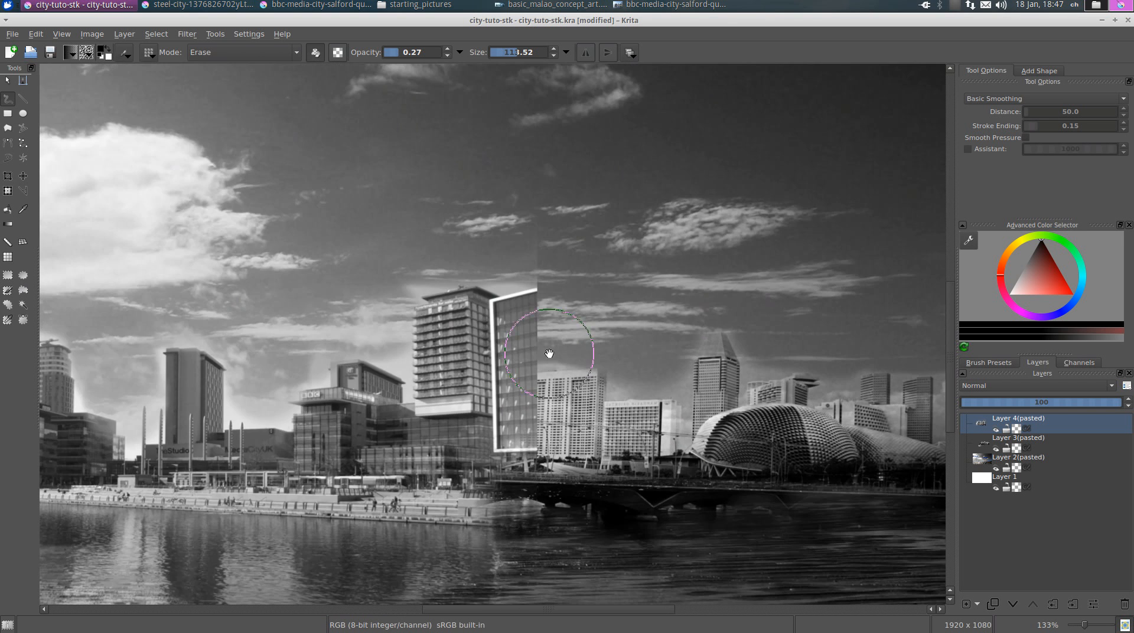
drag(550, 353, 538, 334)
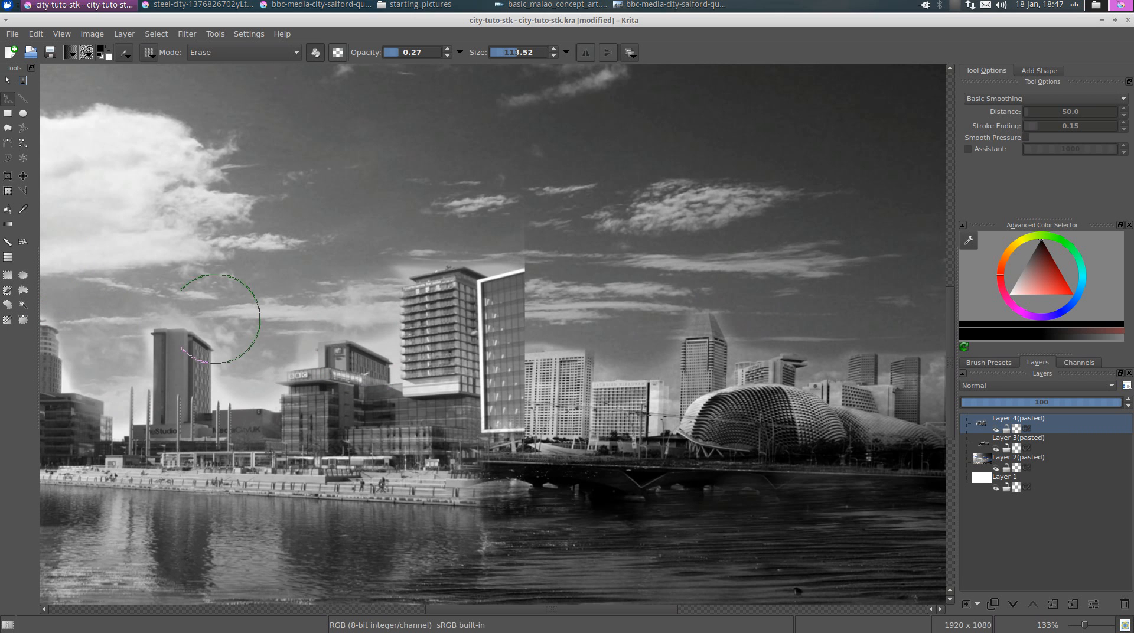
click(22, 291)
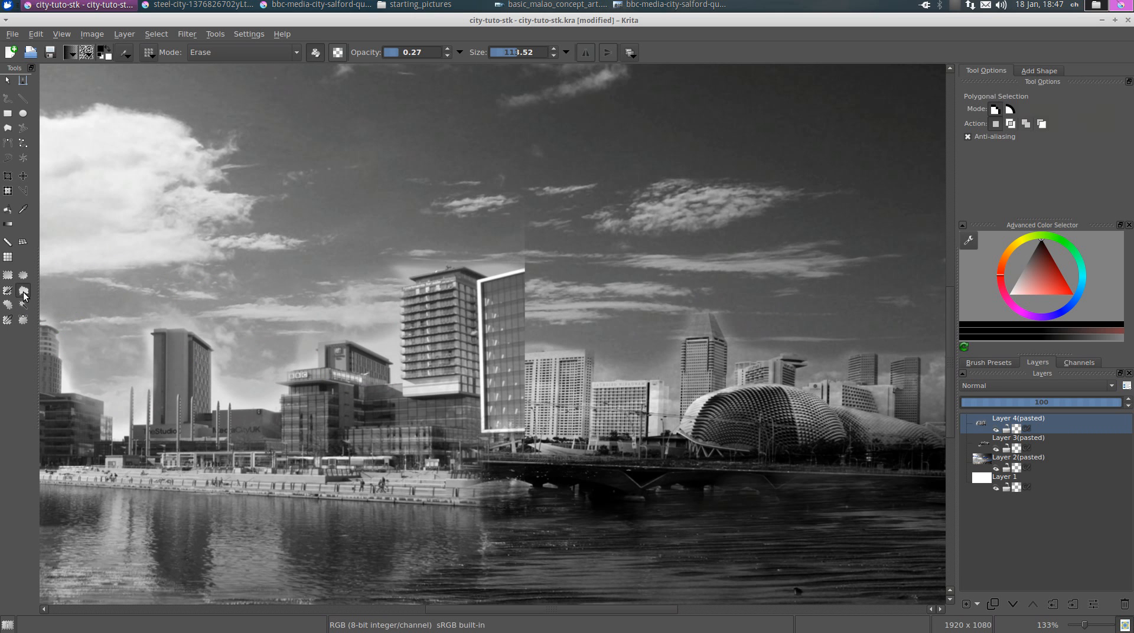
scroll(480, 303, up, 5)
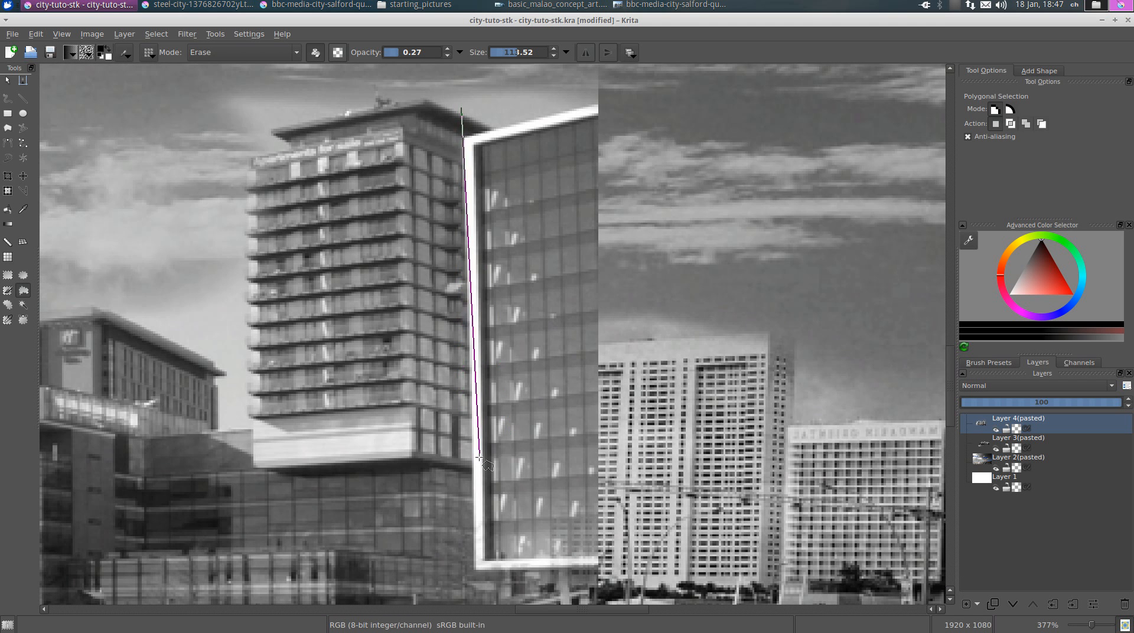
scroll(483, 364, down, 3)
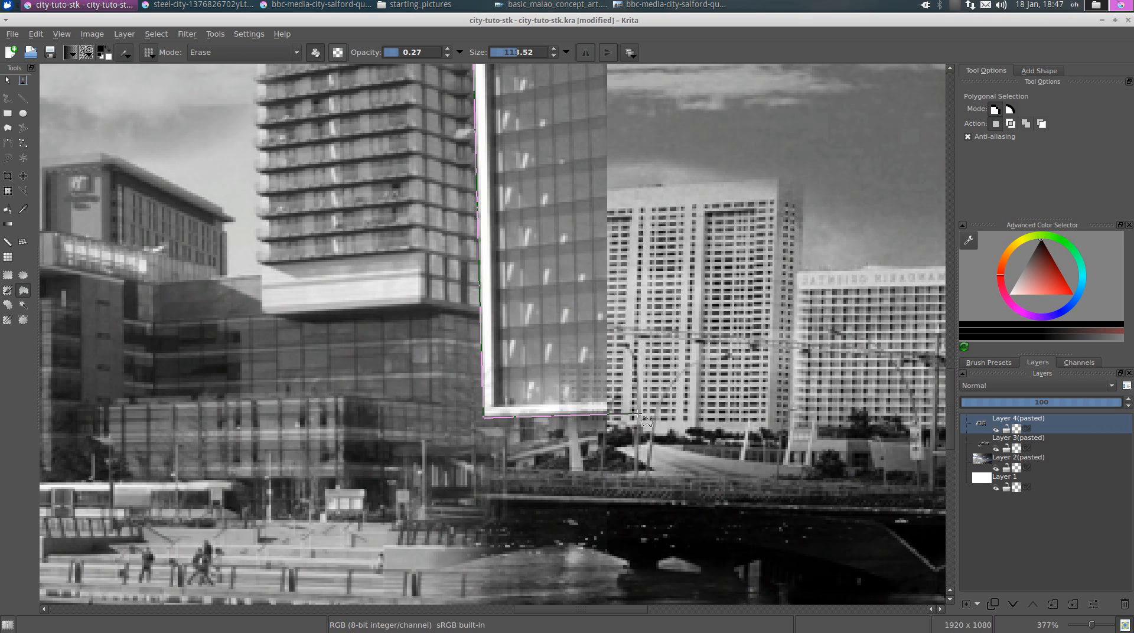
scroll(676, 174, up, 5)
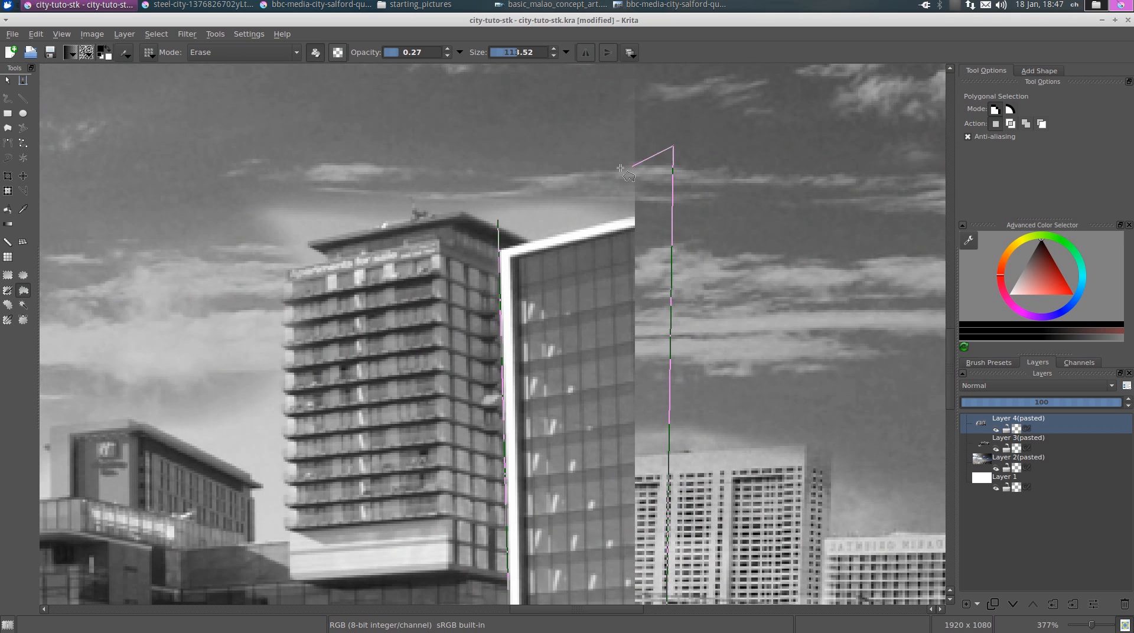
click(498, 221)
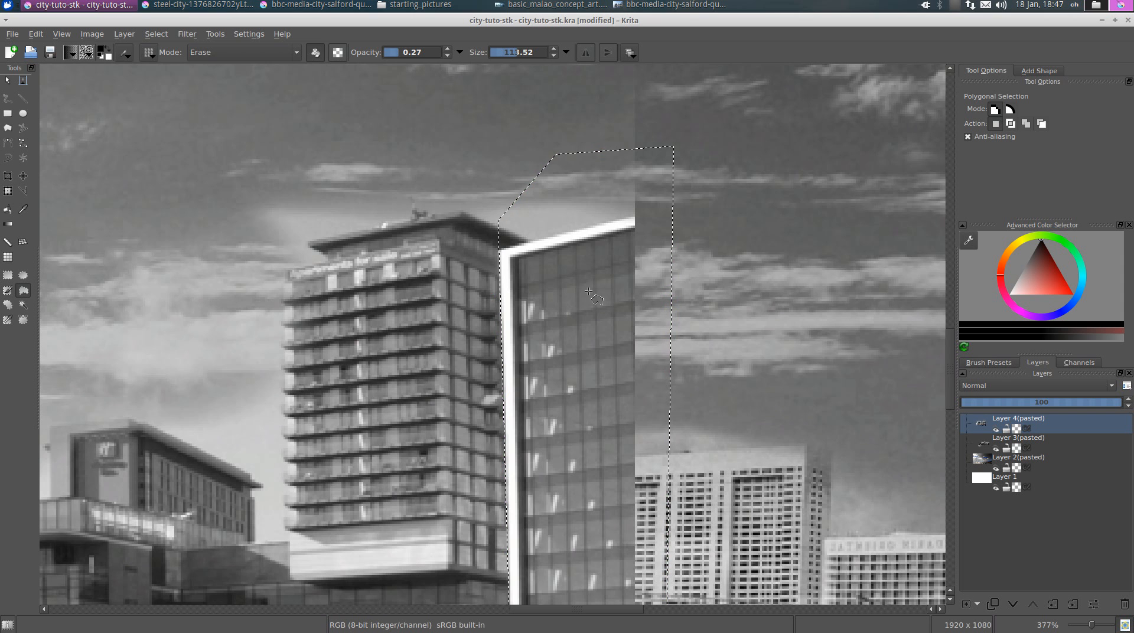
Step: Delete the selected white-framed building from the Salford Quays layer, clear the selection and return to the freehand brush
key(Delete)
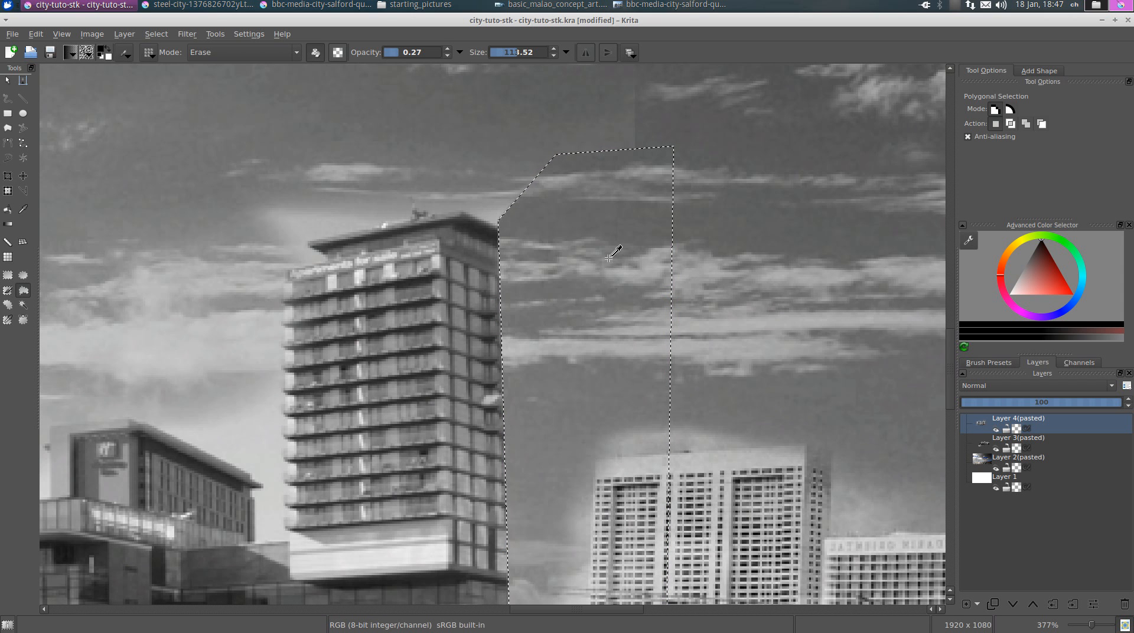
scroll(675, 187, down, 2)
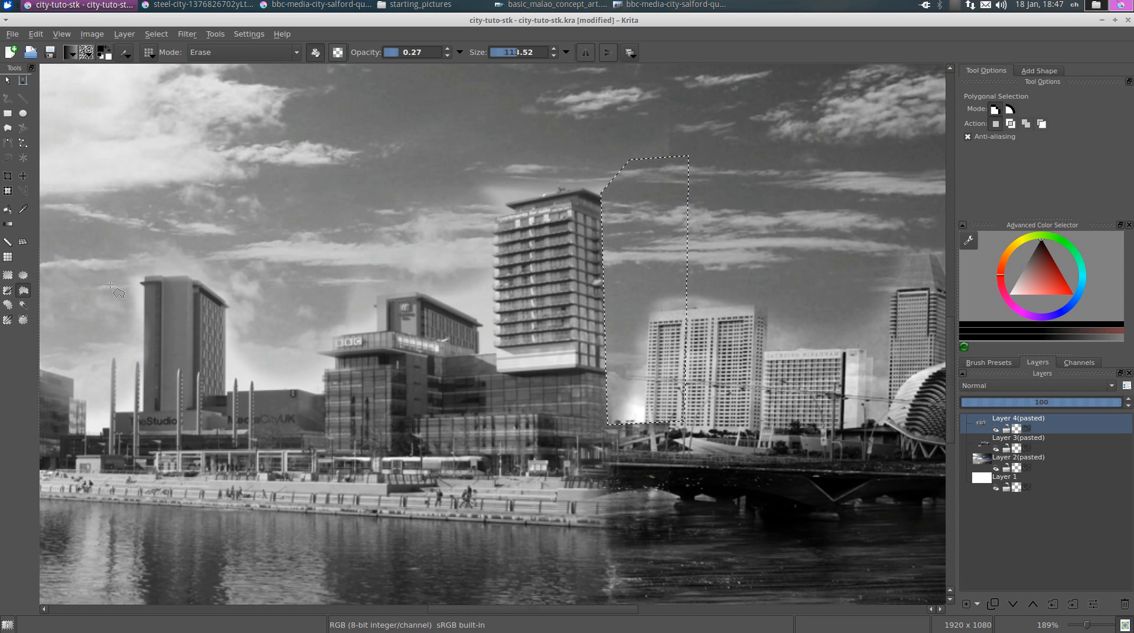
key(b)
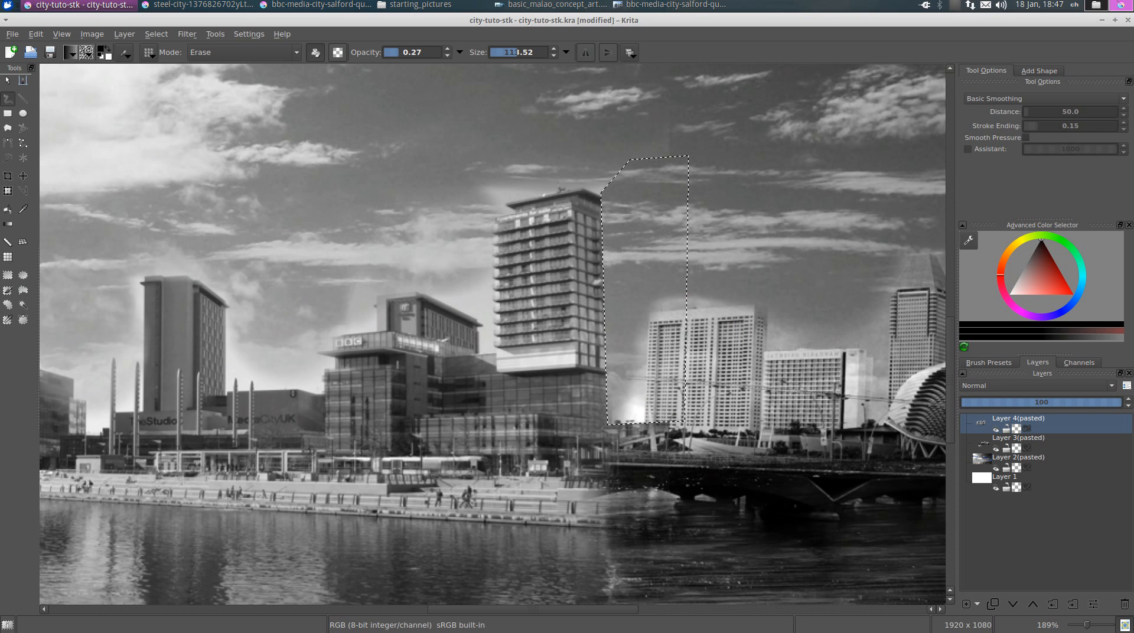
key(ctrl+shift+a)
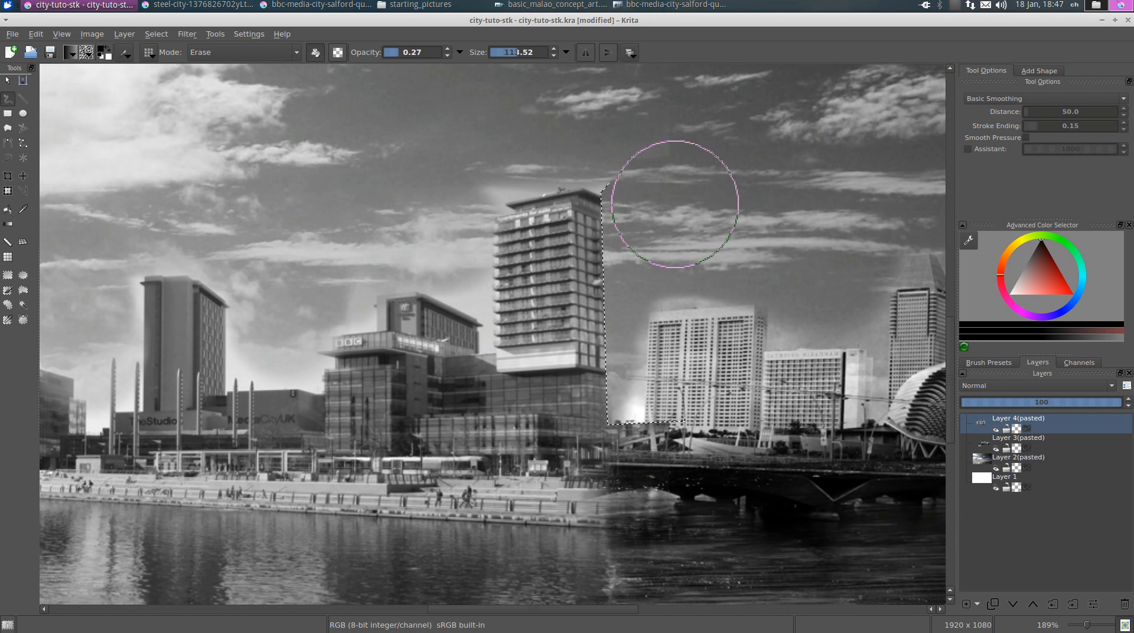
Step: Soften the sky seam beside the tall tower and blend the quay's right end and water into the bridge, erasing at 0.27 opacity
drag(661, 197, 638, 263)
drag(642, 321, 585, 346)
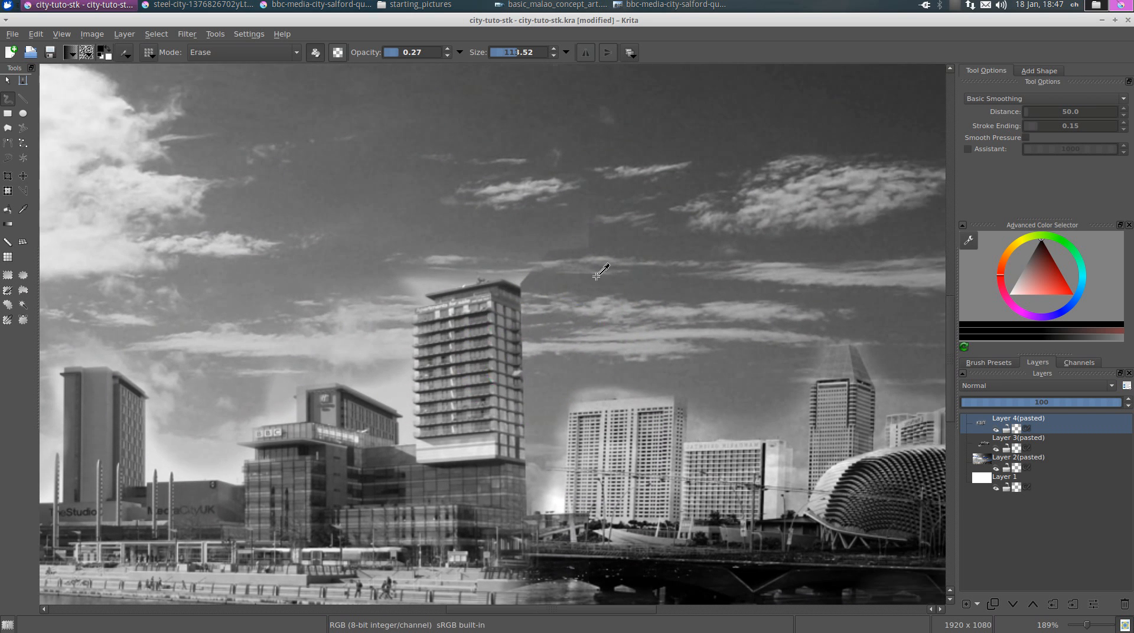
scroll(597, 275, down, 2)
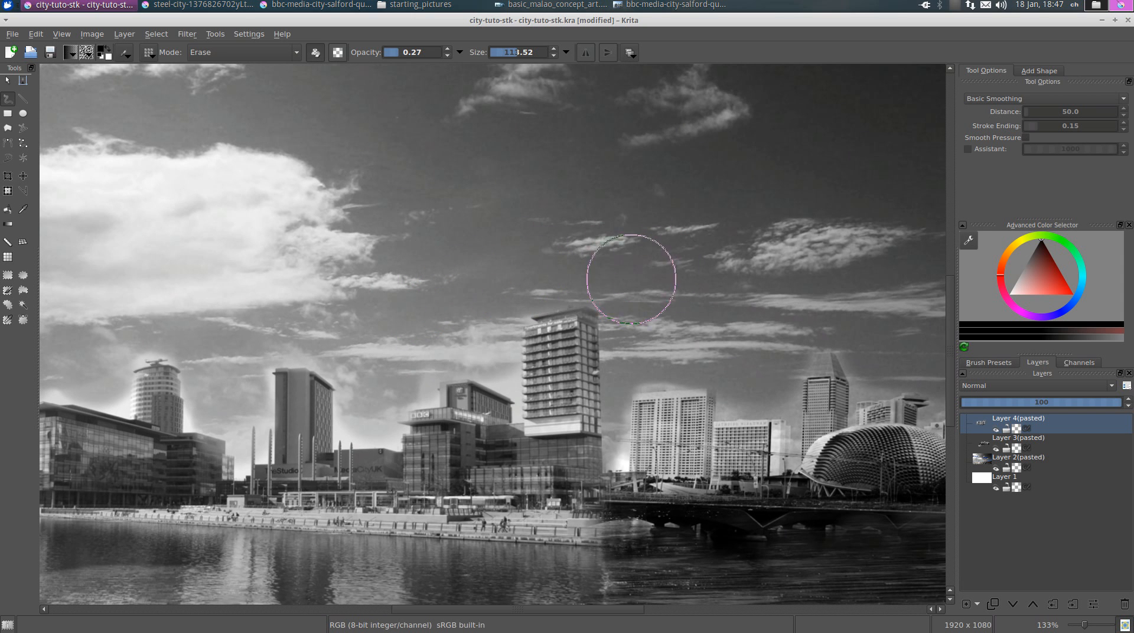
drag(618, 510, 613, 560)
mouse_move(579, 515)
mouse_down()
mouse_move(601, 499)
mouse_move(585, 542)
mouse_move(633, 431)
mouse_move(671, 398)
mouse_up()
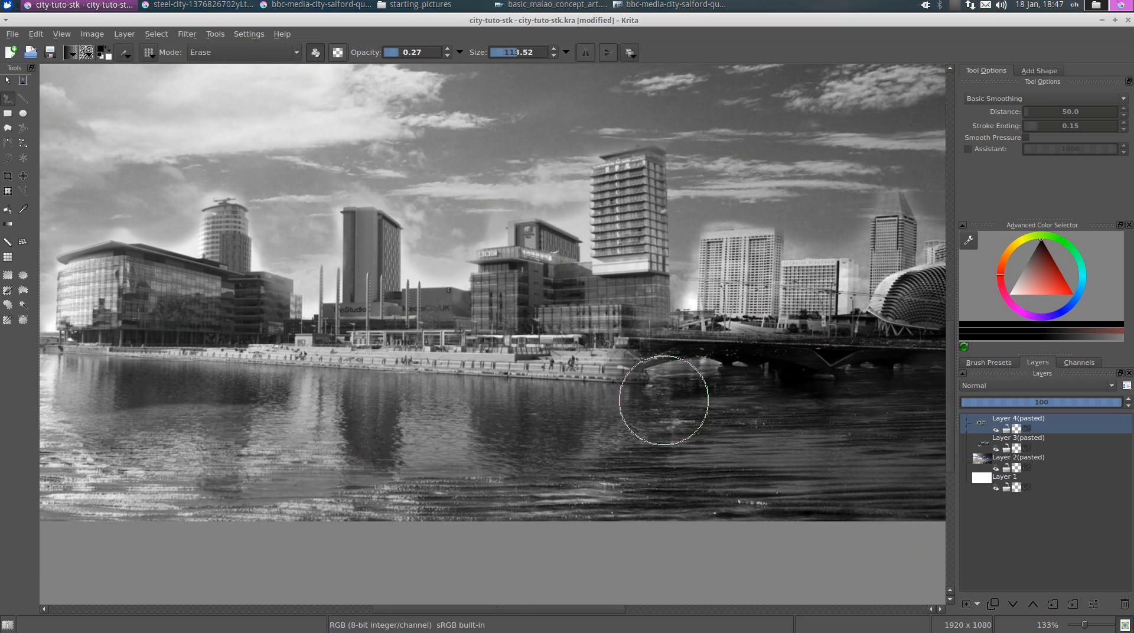
mouse_move(562, 425)
mouse_down()
mouse_move(630, 367)
mouse_move(583, 367)
mouse_up()
drag(589, 442, 575, 457)
drag(686, 363, 503, 341)
drag(600, 354, 736, 414)
scroll(583, 344, down, 1)
scroll(738, 413, down, 1)
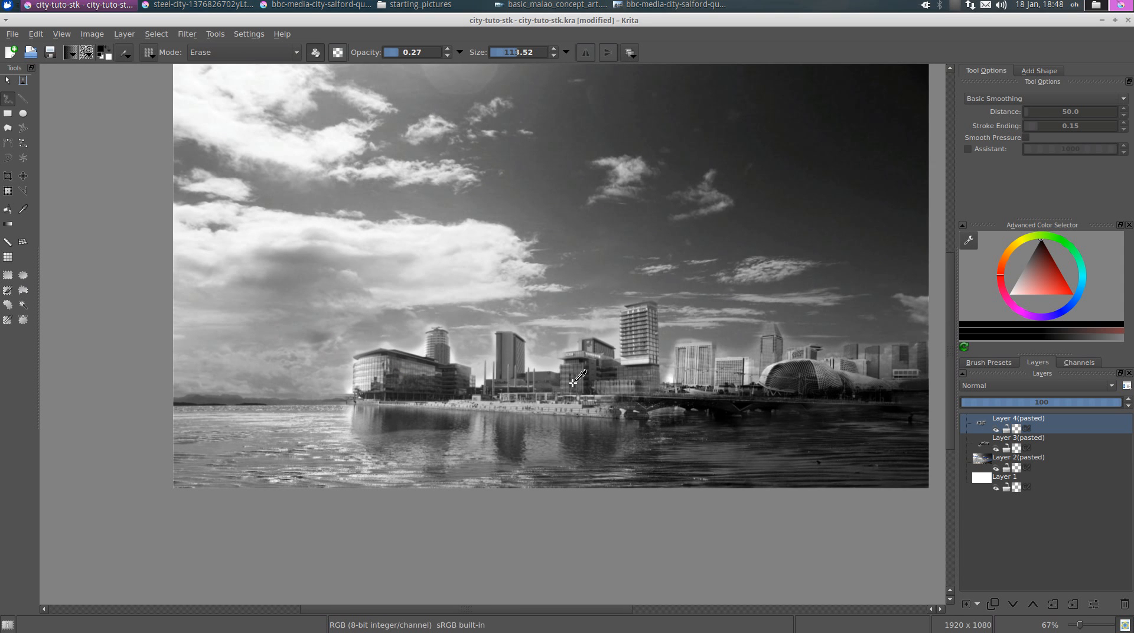
Step: Paint faint white haze around the bridge arches and right-hand skyline on Layer 2, with a normal brush at 0.14 opacity and size 50
drag(574, 381, 455, 323)
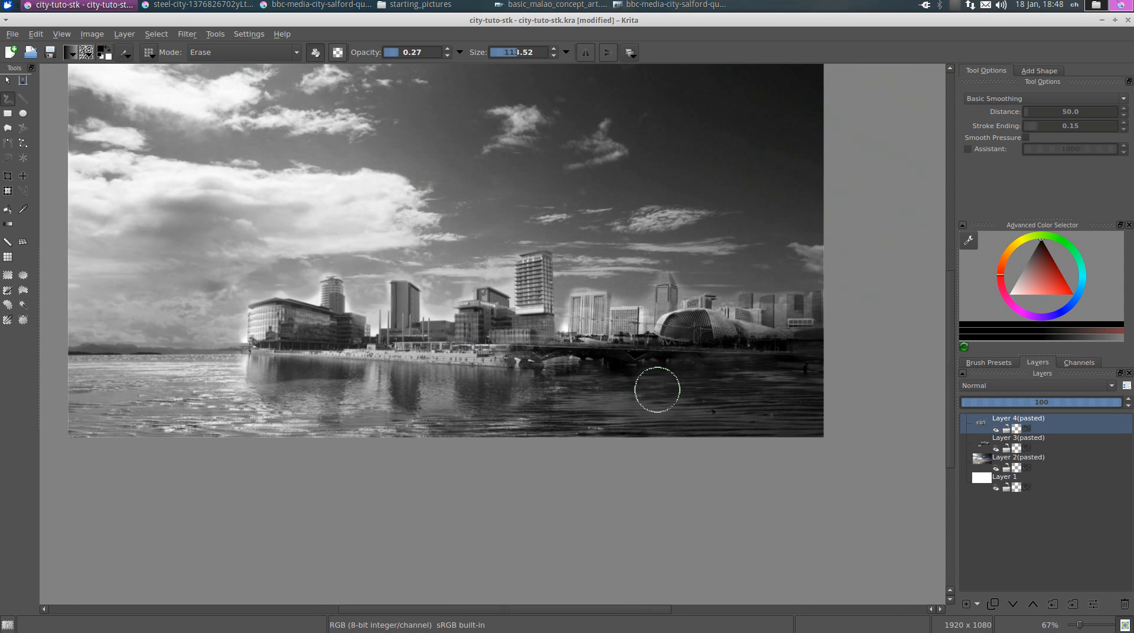
scroll(718, 375, up, 3)
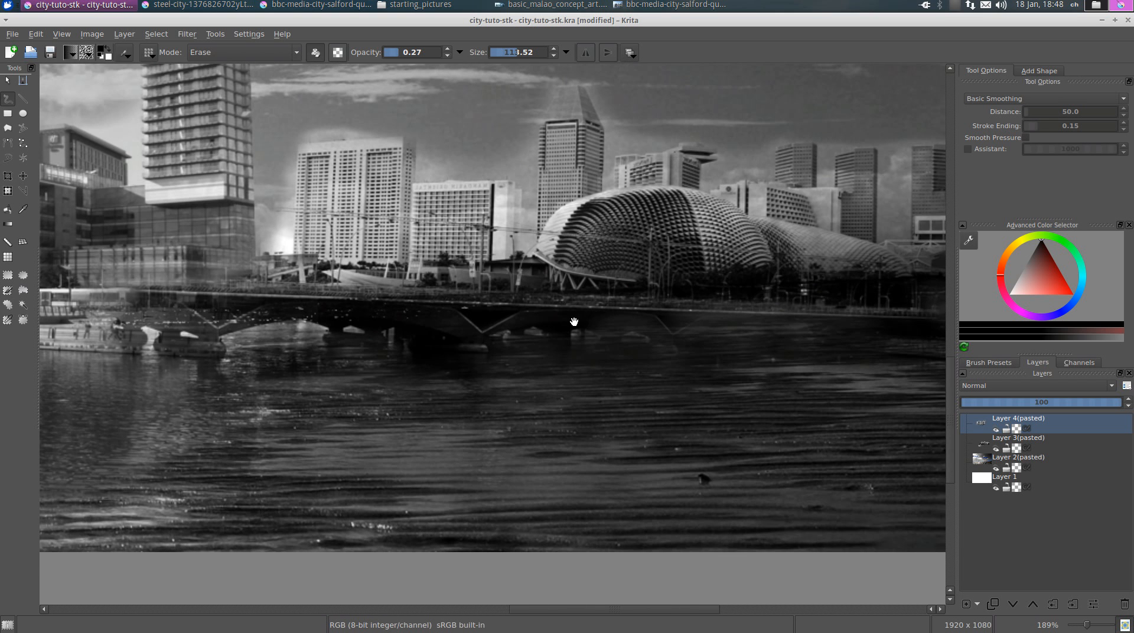
drag(363, 303, 415, 317)
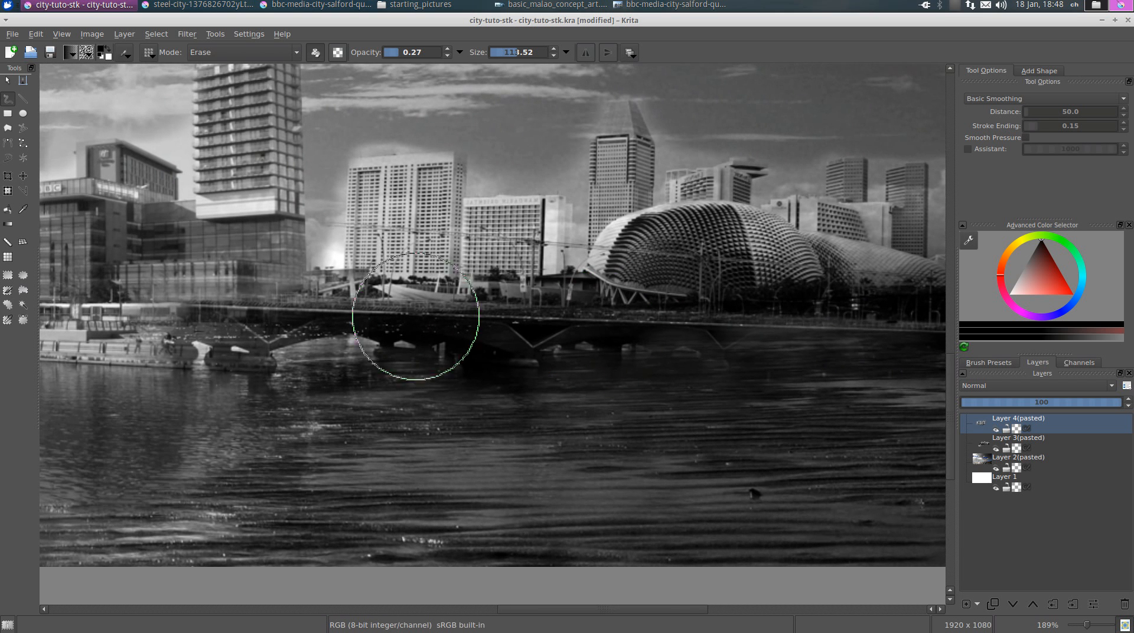
click(1048, 457)
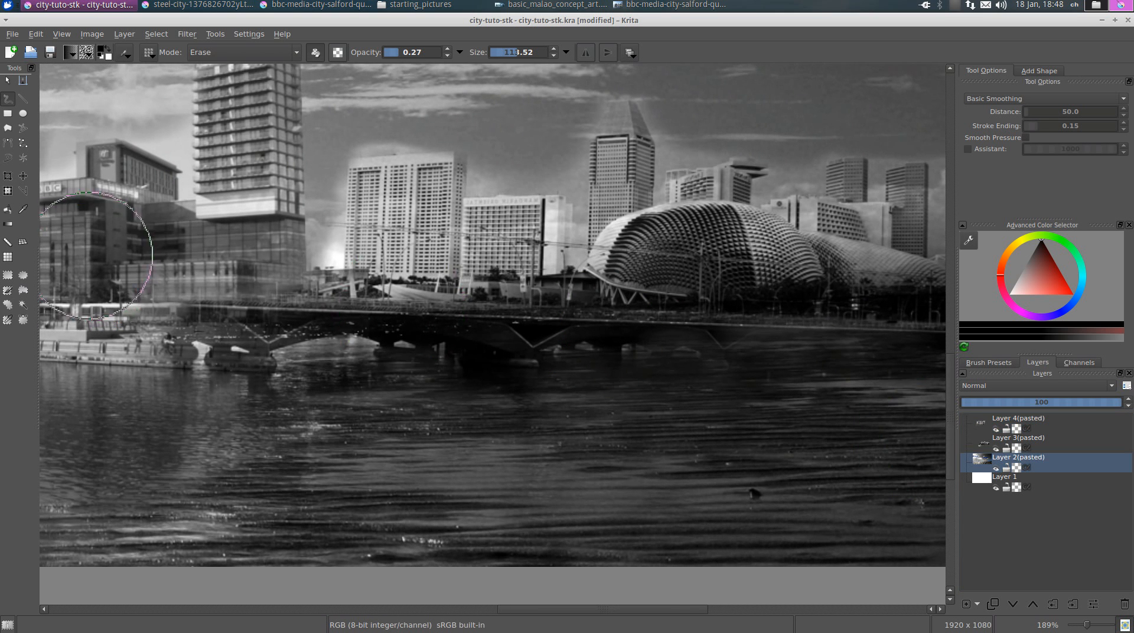
click(311, 53)
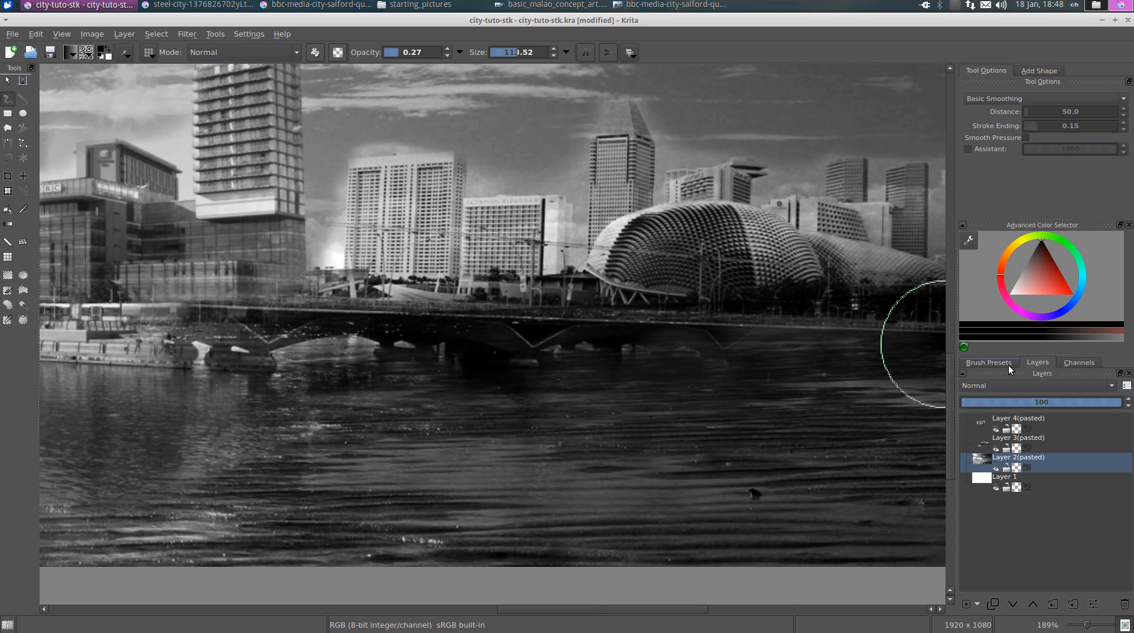
click(108, 53)
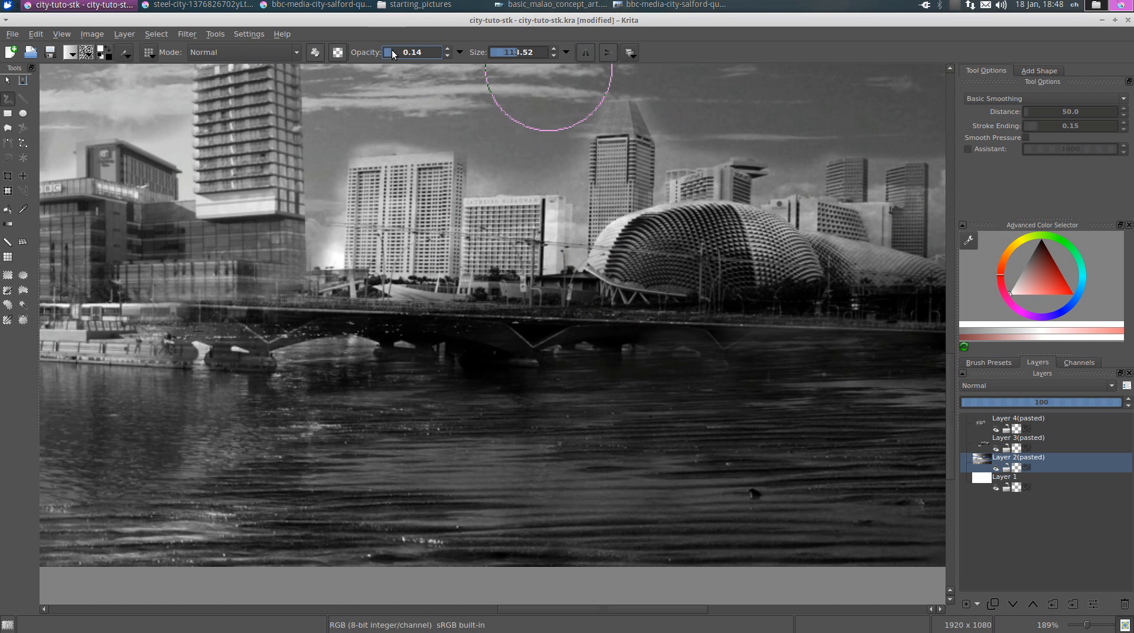
click(511, 53)
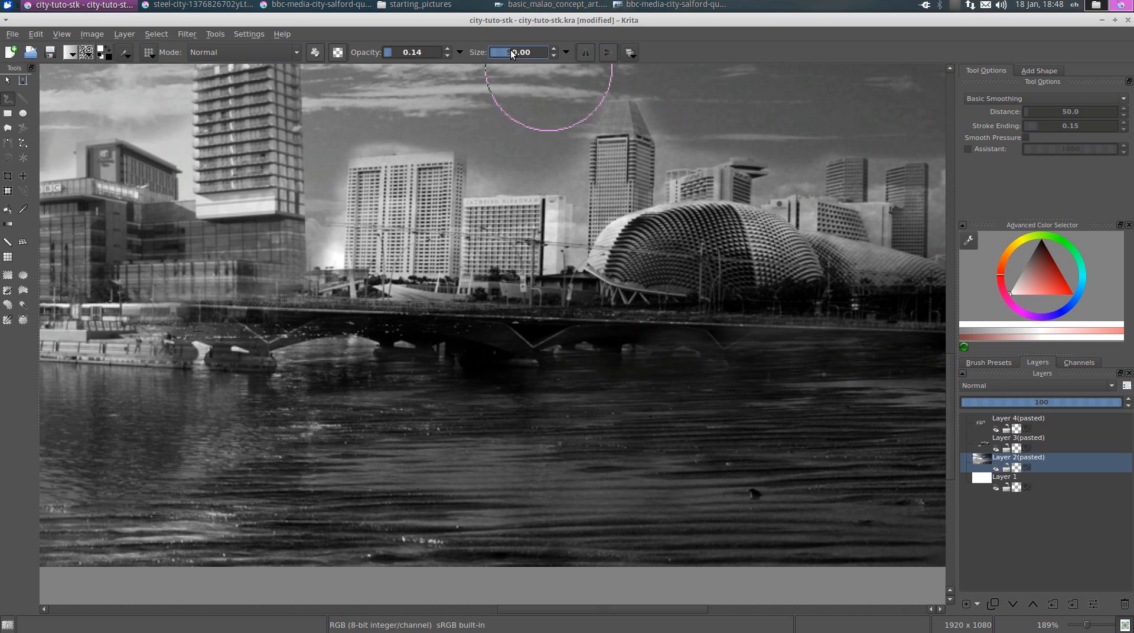
mouse_move(472, 346)
mouse_down()
mouse_move(458, 340)
mouse_move(511, 367)
mouse_move(524, 347)
mouse_move(418, 324)
mouse_move(335, 329)
mouse_move(547, 324)
mouse_move(716, 339)
mouse_up()
mouse_move(638, 257)
mouse_down()
mouse_move(720, 233)
mouse_move(649, 269)
mouse_move(691, 222)
mouse_move(642, 261)
mouse_move(744, 260)
mouse_move(627, 278)
mouse_up()
mouse_move(817, 309)
mouse_down()
mouse_move(579, 299)
mouse_move(713, 347)
mouse_move(706, 316)
mouse_move(647, 284)
mouse_move(494, 288)
mouse_up()
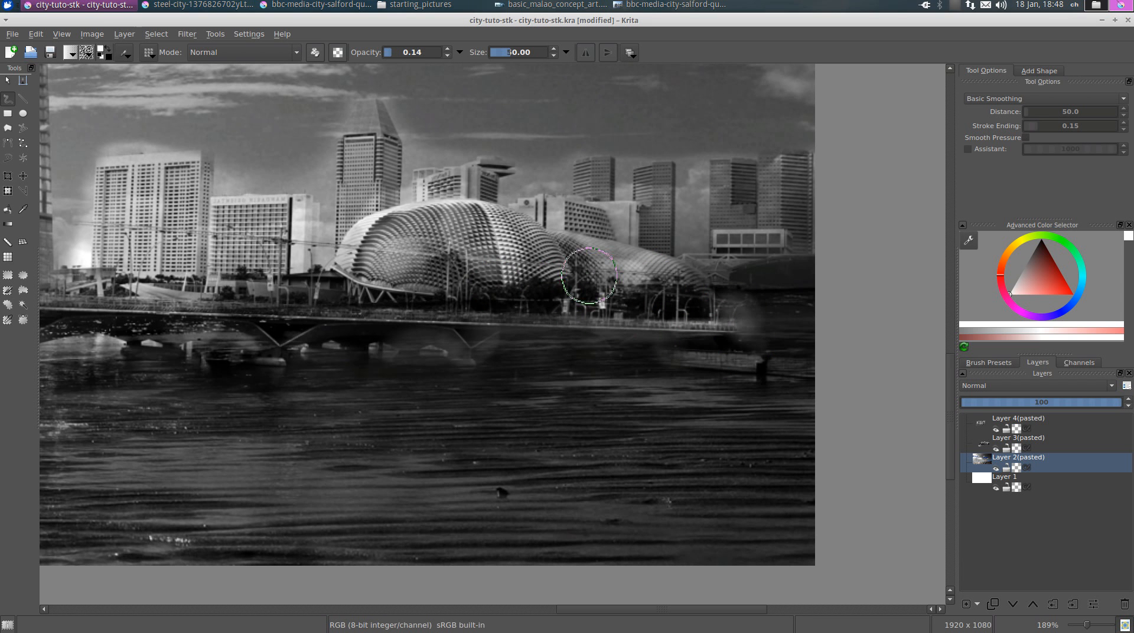
mouse_move(779, 273)
mouse_down()
mouse_move(755, 313)
mouse_move(779, 360)
mouse_up()
drag(410, 333, 426, 337)
scroll(426, 337, down, 4)
scroll(530, 363, down, 2)
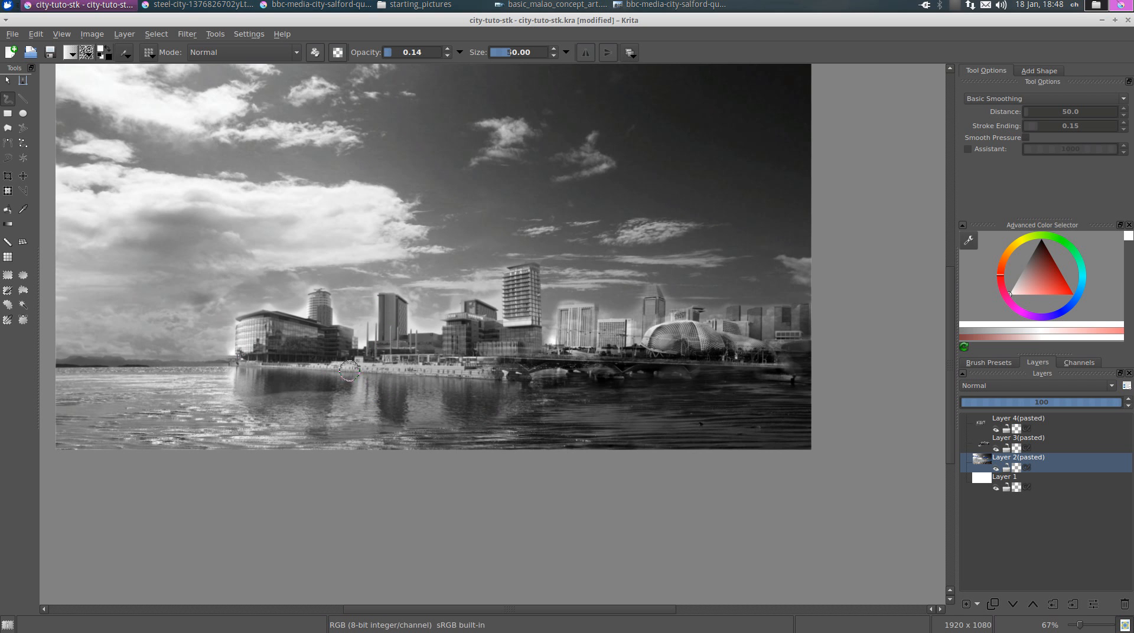
scroll(530, 435, down, 1)
scroll(506, 418, up, 1)
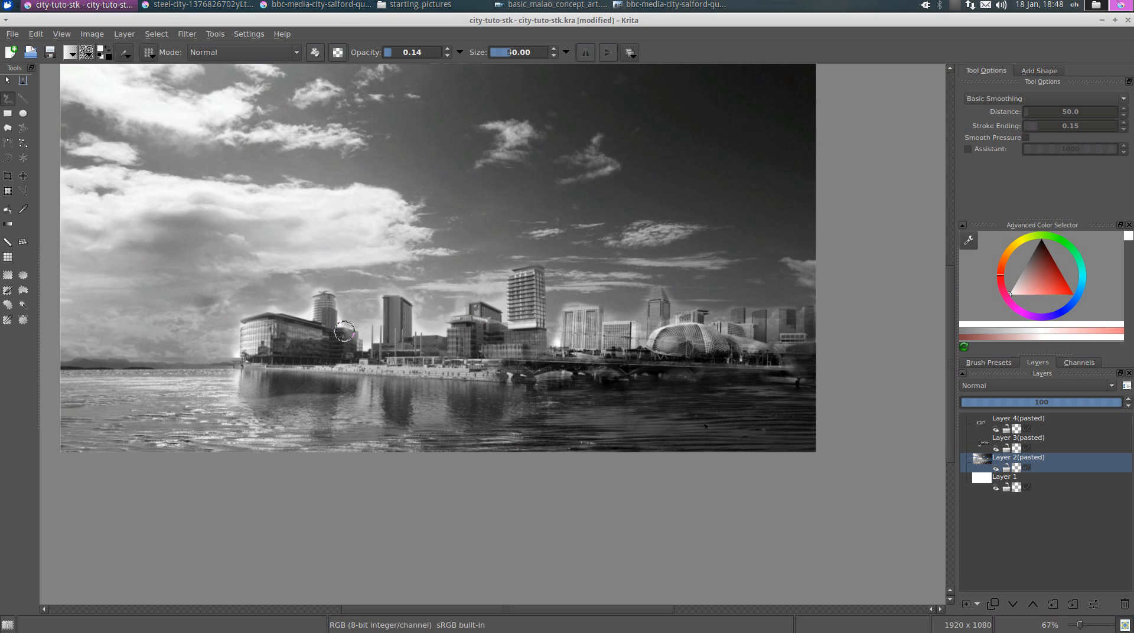
Step: Find temple-of-heaven.jpg among the source pictures in the image viewer and open it in Krita, dismissing the splash screen
click(468, 6)
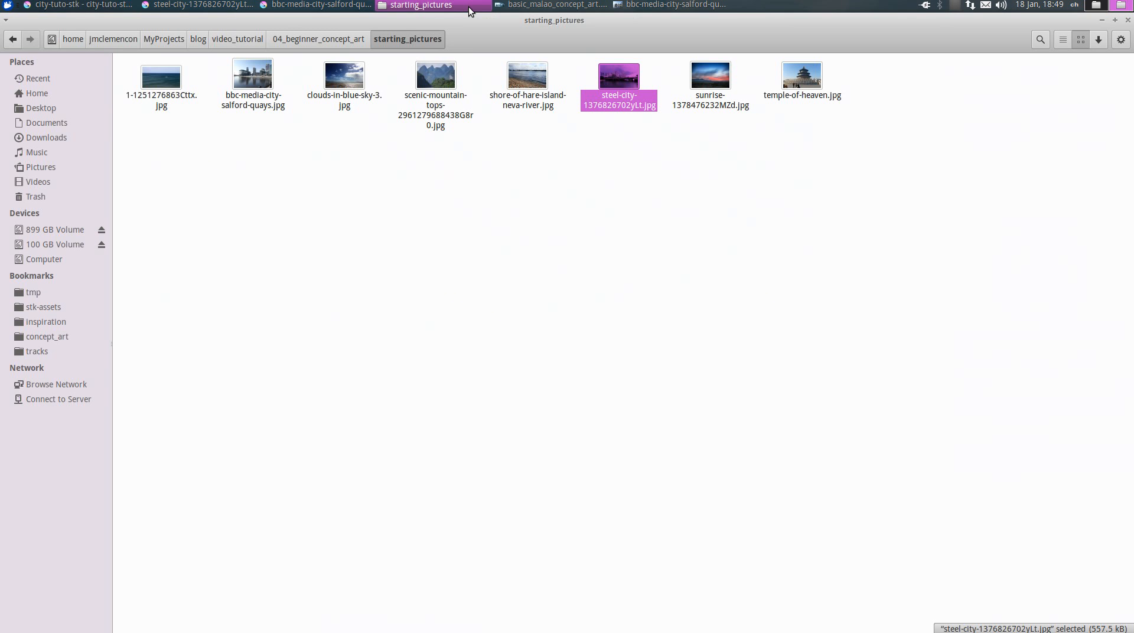
click(621, 171)
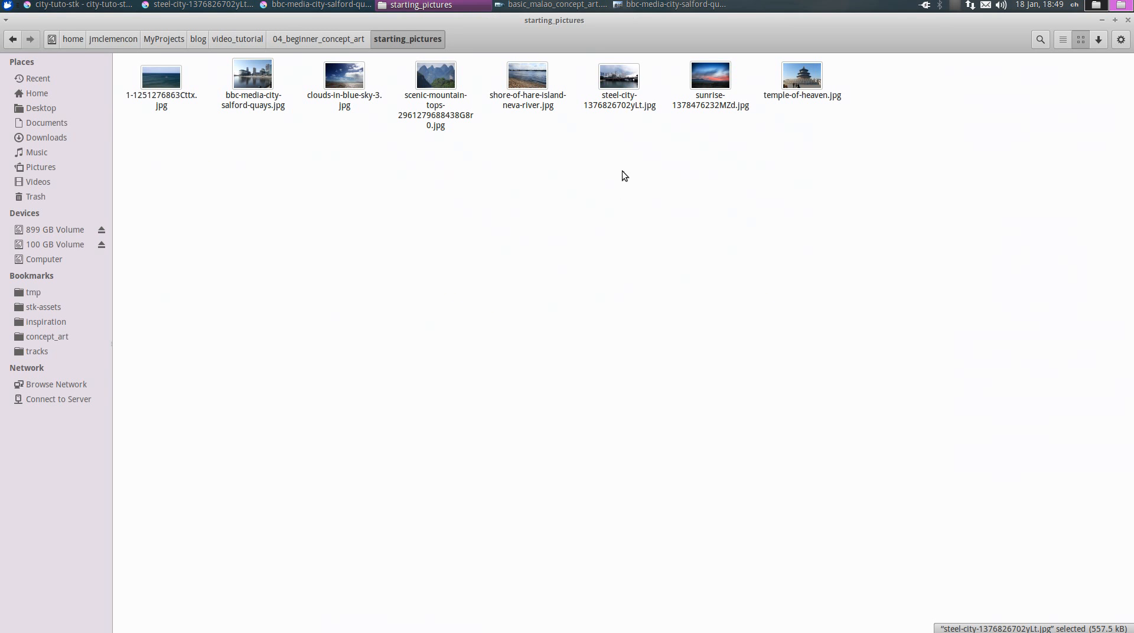
click(558, 5)
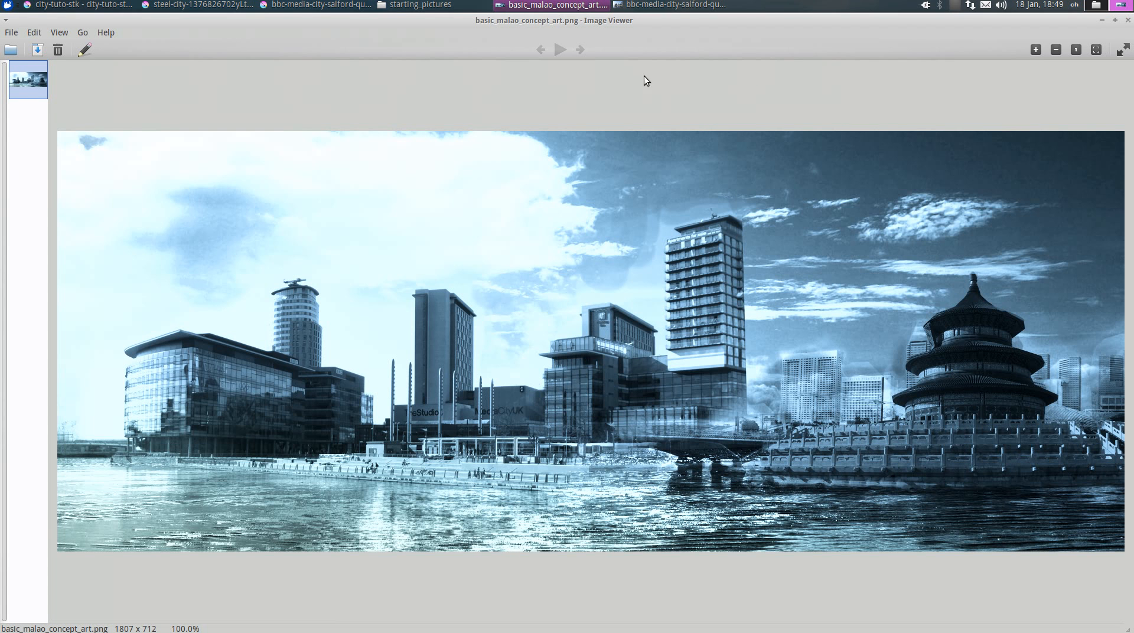
click(641, 5)
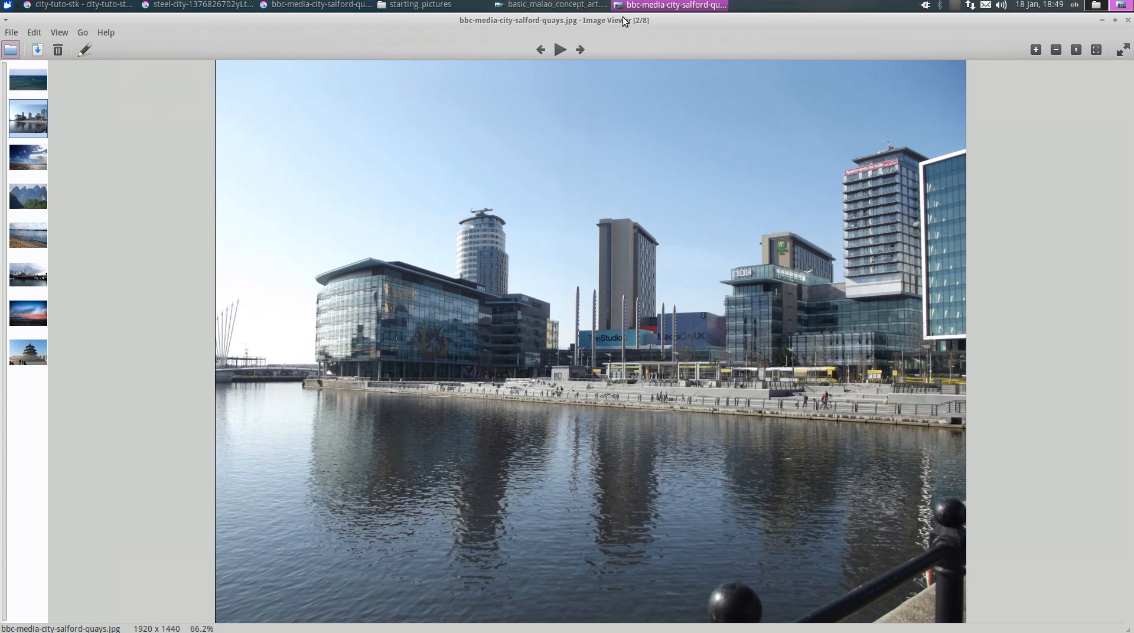
click(20, 339)
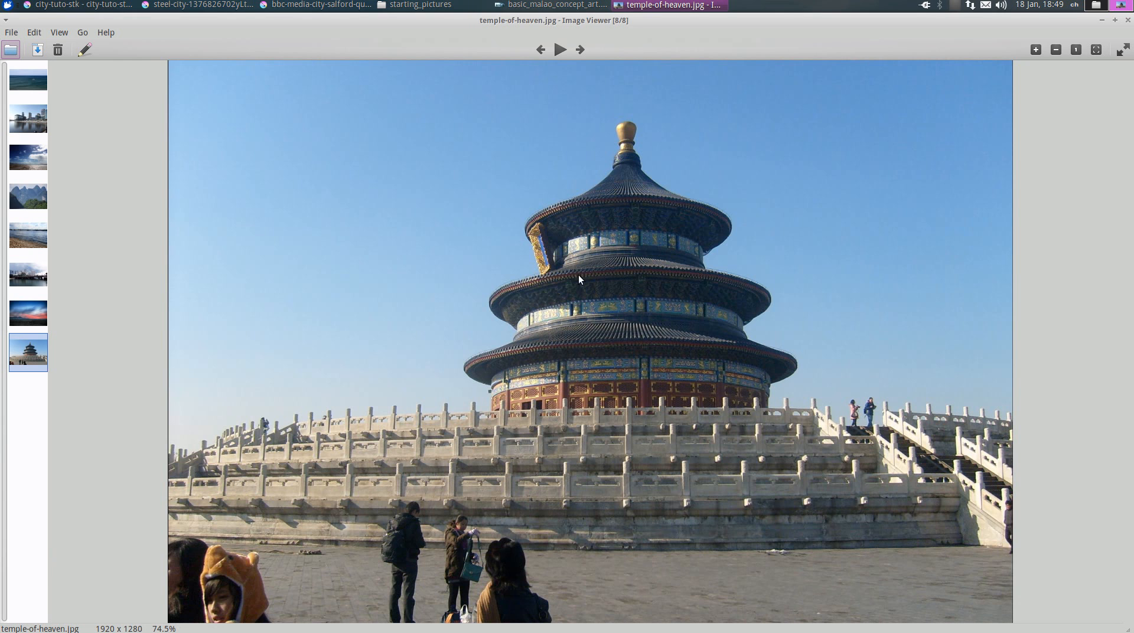
right_click(598, 200)
mouse_move(643, 251)
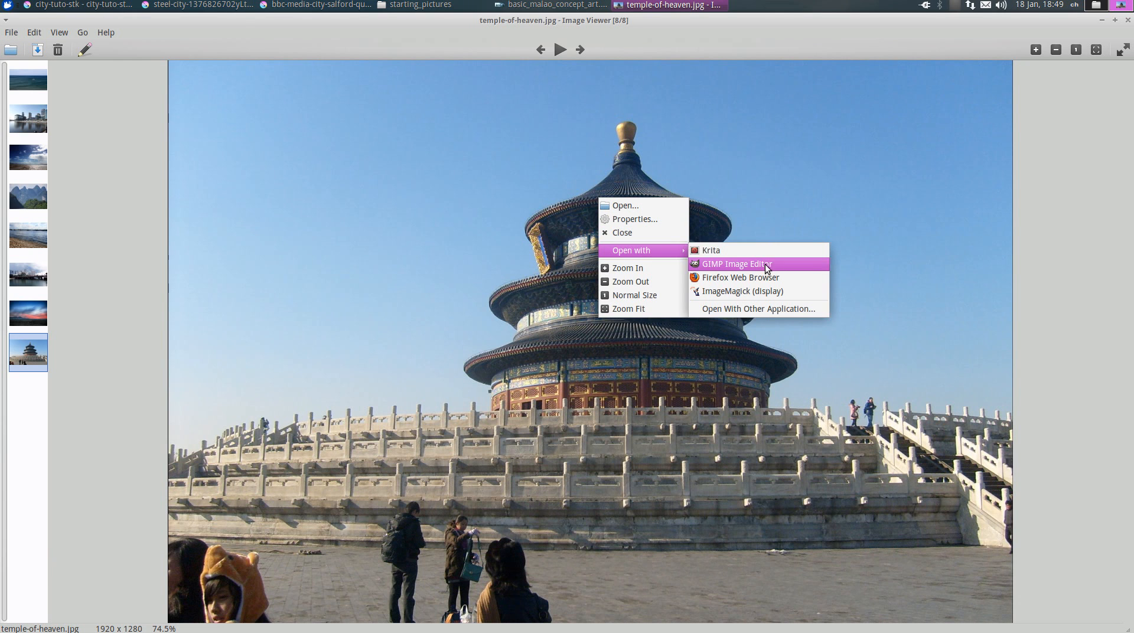
click(721, 250)
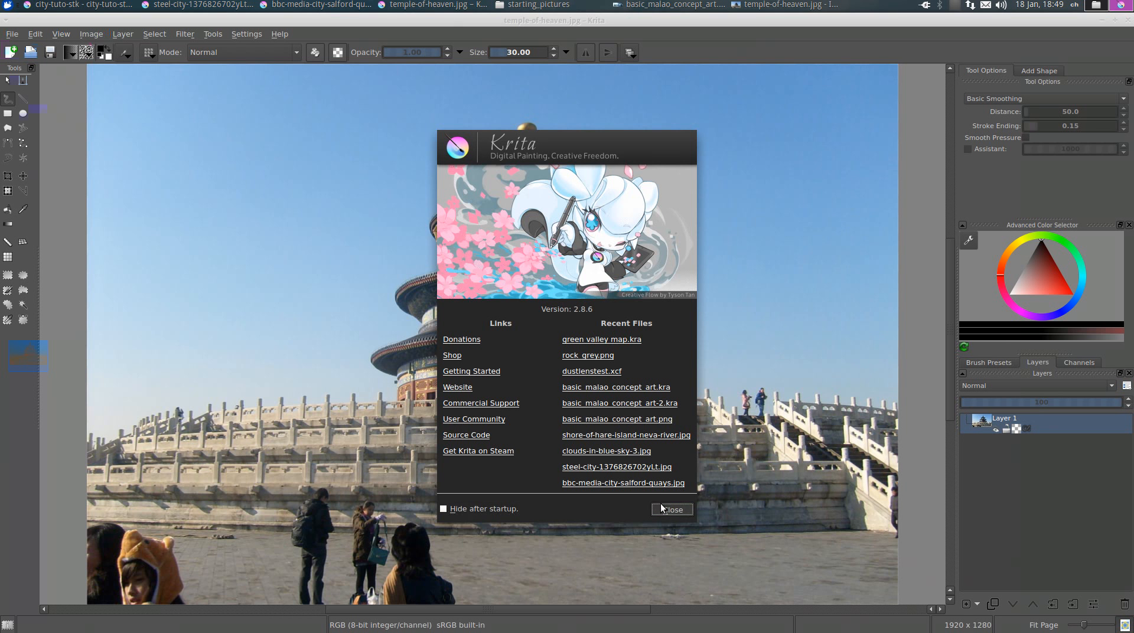
click(671, 509)
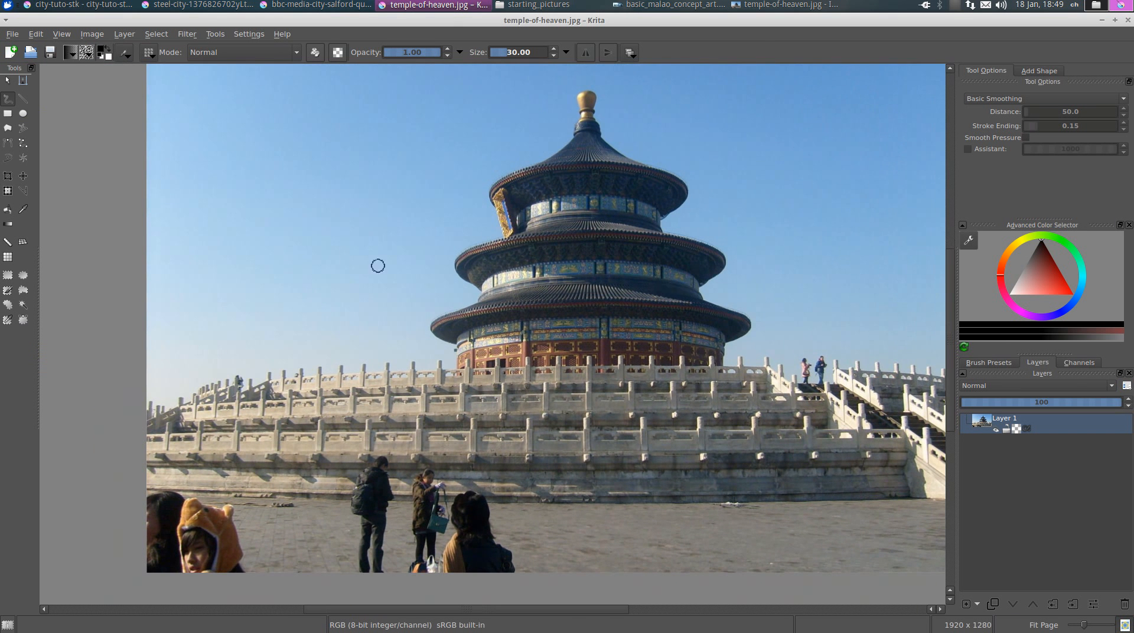
Step: Select the temple, terraces and sky with a rectangle that leaves out the paved foreground, and copy that area
click(9, 275)
scroll(430, 280, down, 1)
drag(230, 102, 803, 441)
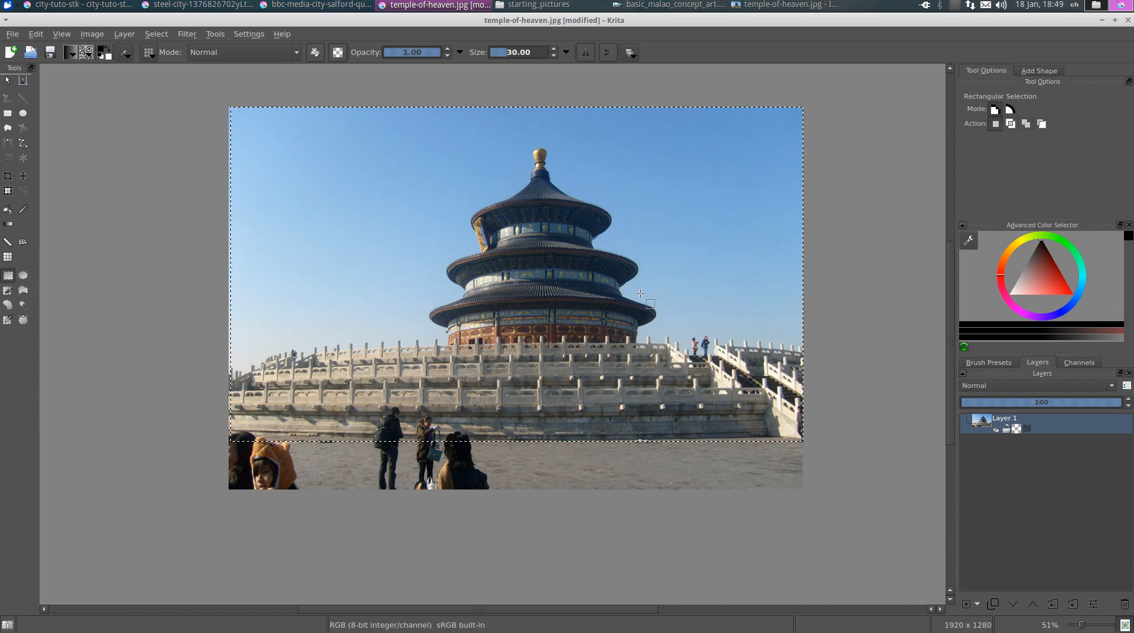
Step: Paste the copied temple into the city-tuto-stk document and move its layer to the top of the layer stack
click(92, 4)
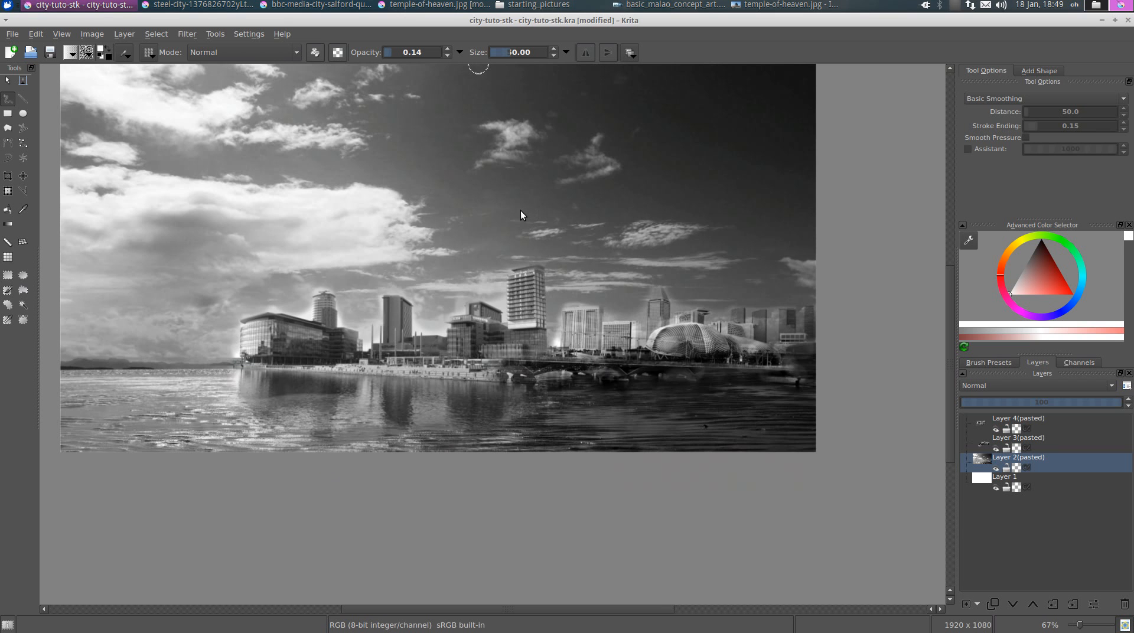
drag(514, 211, 493, 213)
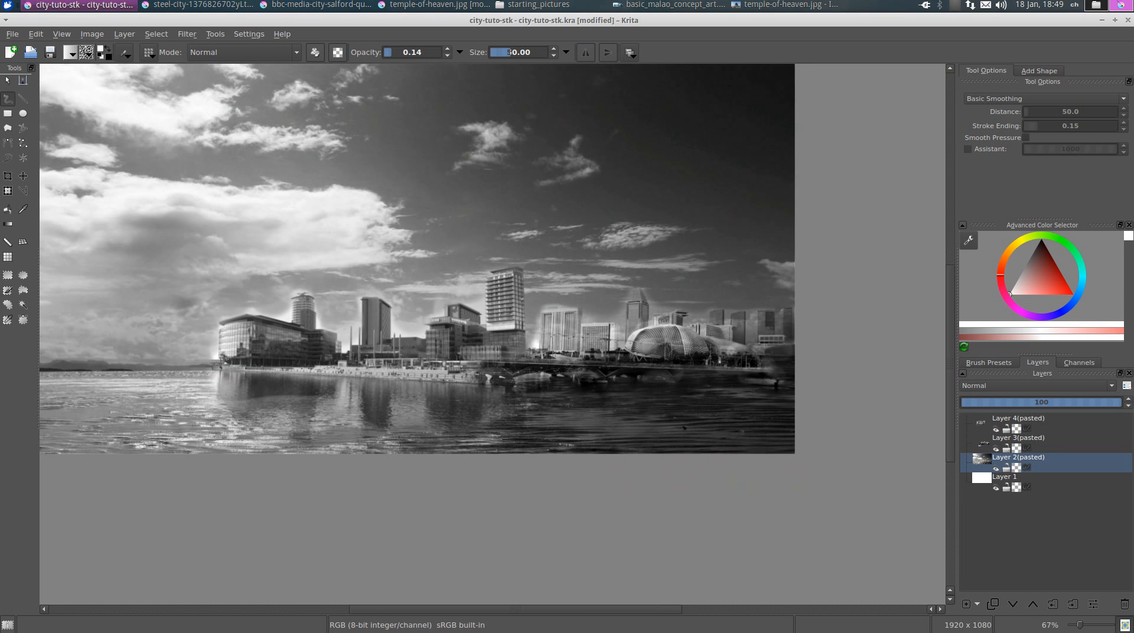
key(ctrl+v)
drag(565, 265, 615, 287)
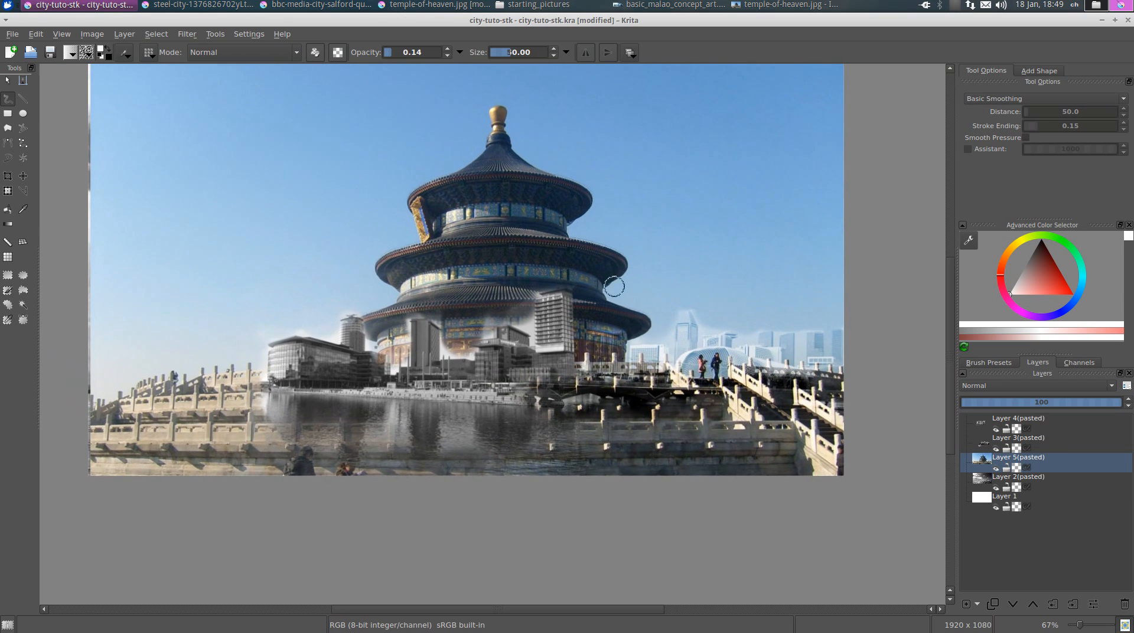
click(1013, 607)
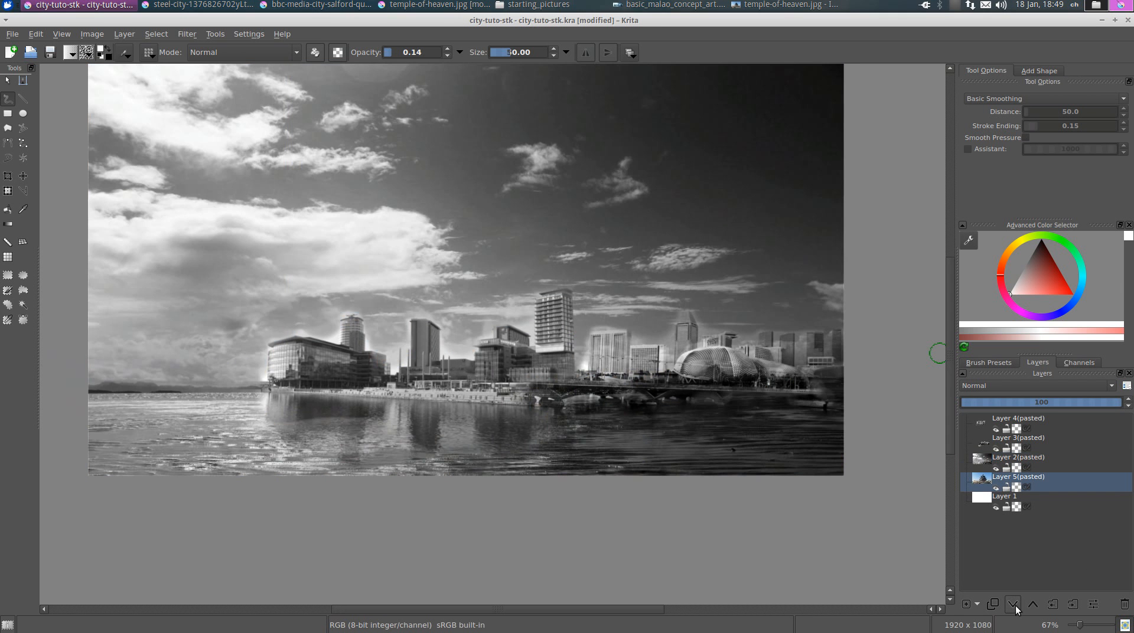
click(1033, 608)
click(1034, 609)
click(1033, 610)
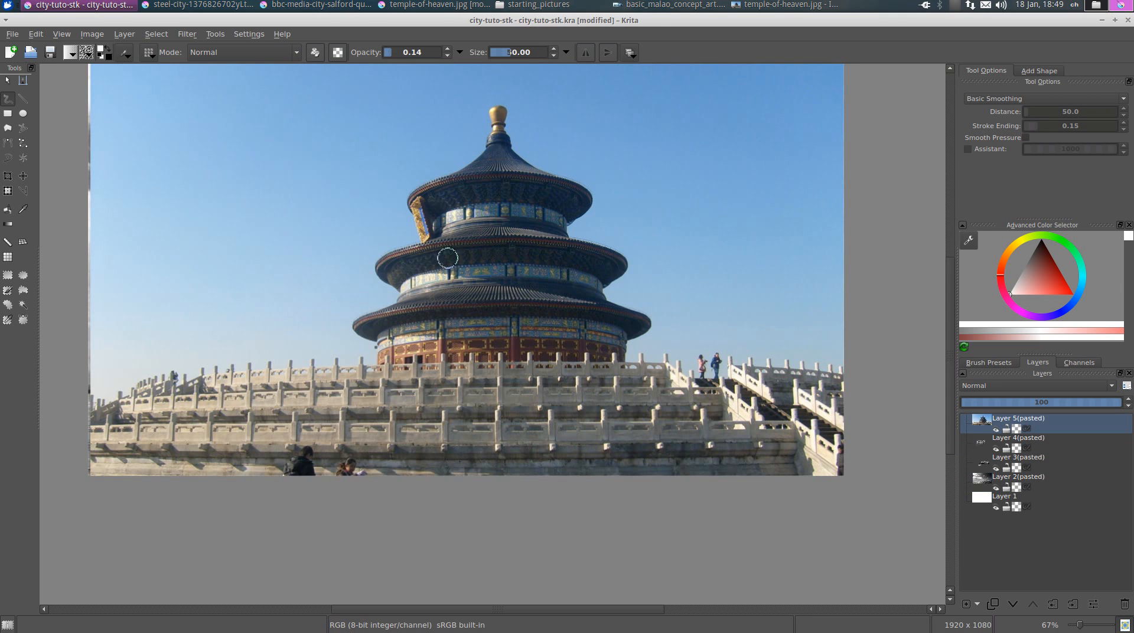
Step: Scale the pasted temple to about 28% width and 32% height, and position it over the right end of the waterfront
key(ctrl+t)
drag(394, 229, 355, 265)
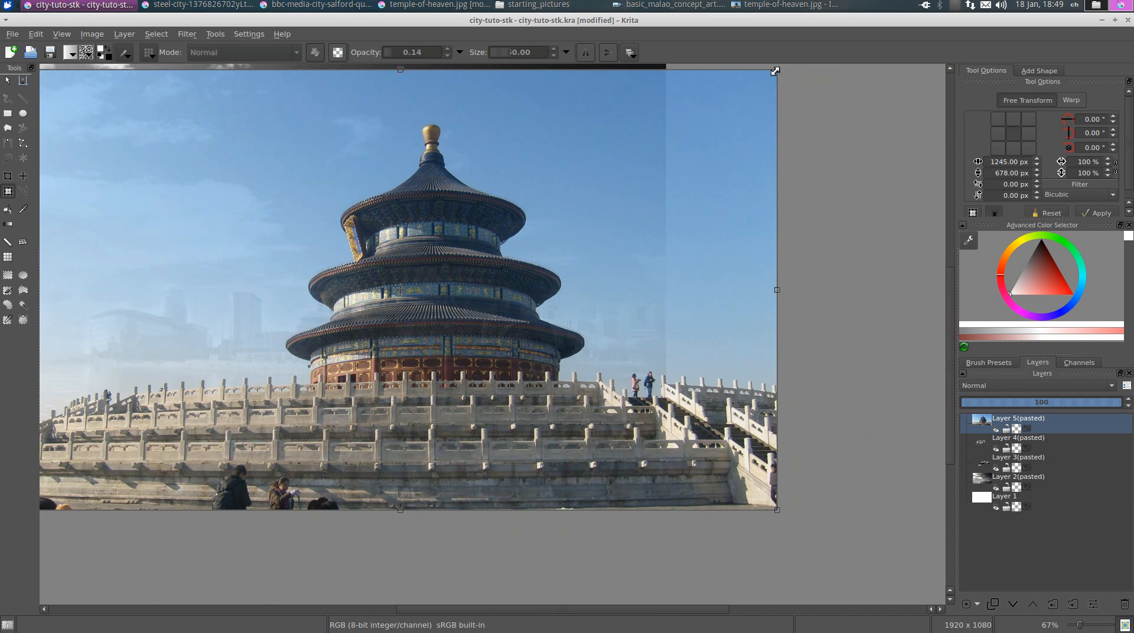
drag(778, 70, 325, 324)
drag(248, 392, 590, 303)
drag(712, 230, 679, 246)
drag(547, 314, 563, 293)
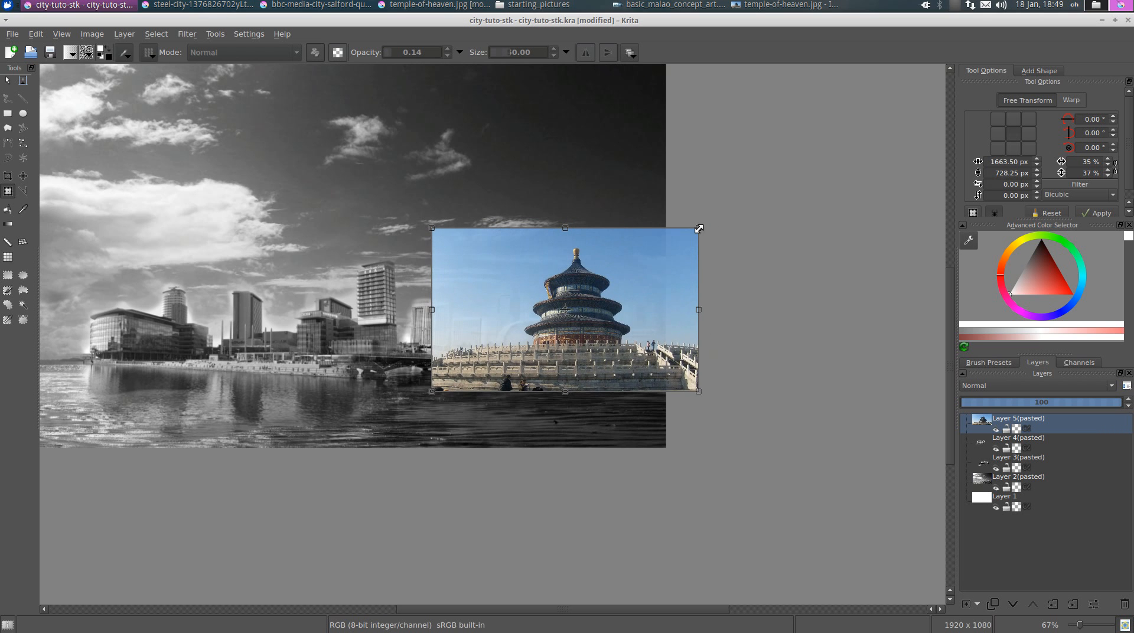
drag(697, 228, 646, 252)
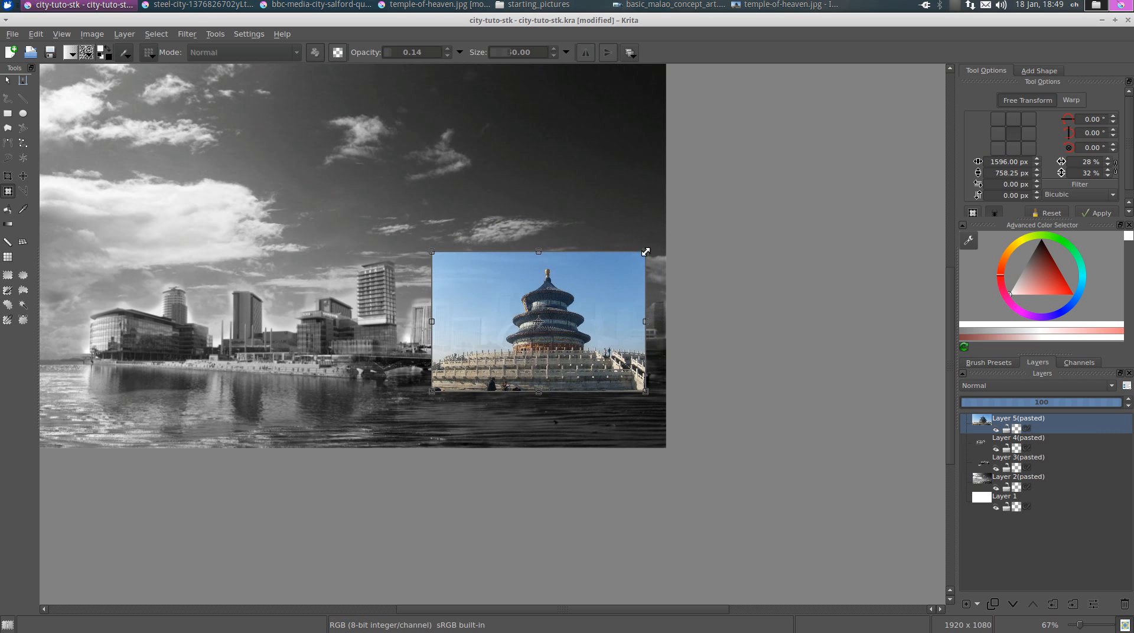
drag(565, 304, 624, 305)
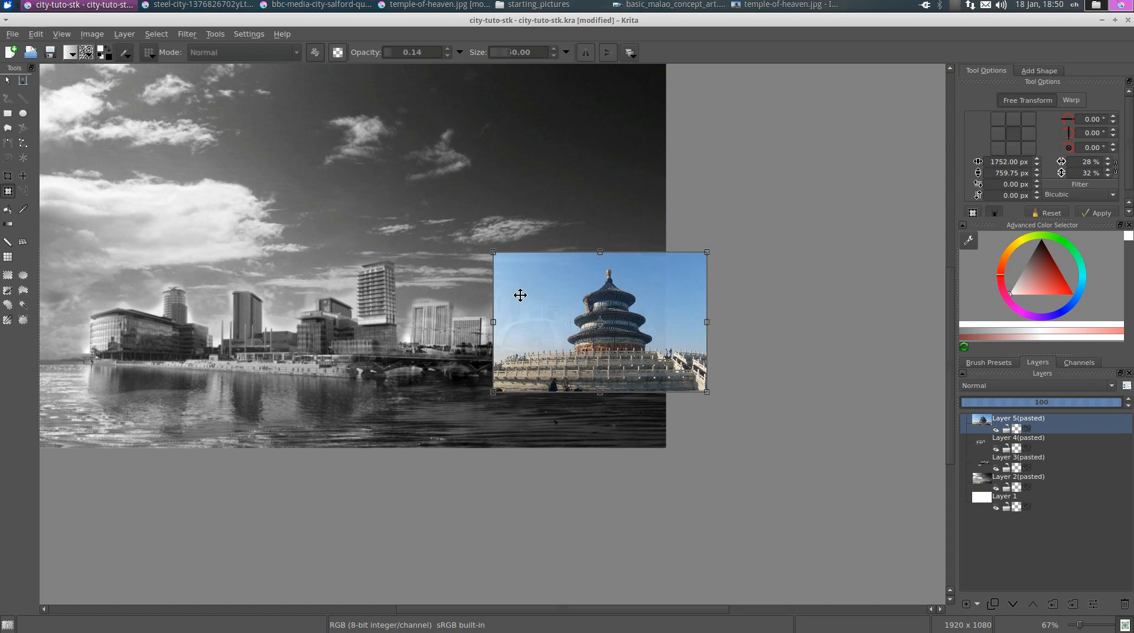
Step: Desaturate the temple layer completely with the HSV/HSL Adjustment filter by setting Saturation to -100
scroll(602, 321, up, 2)
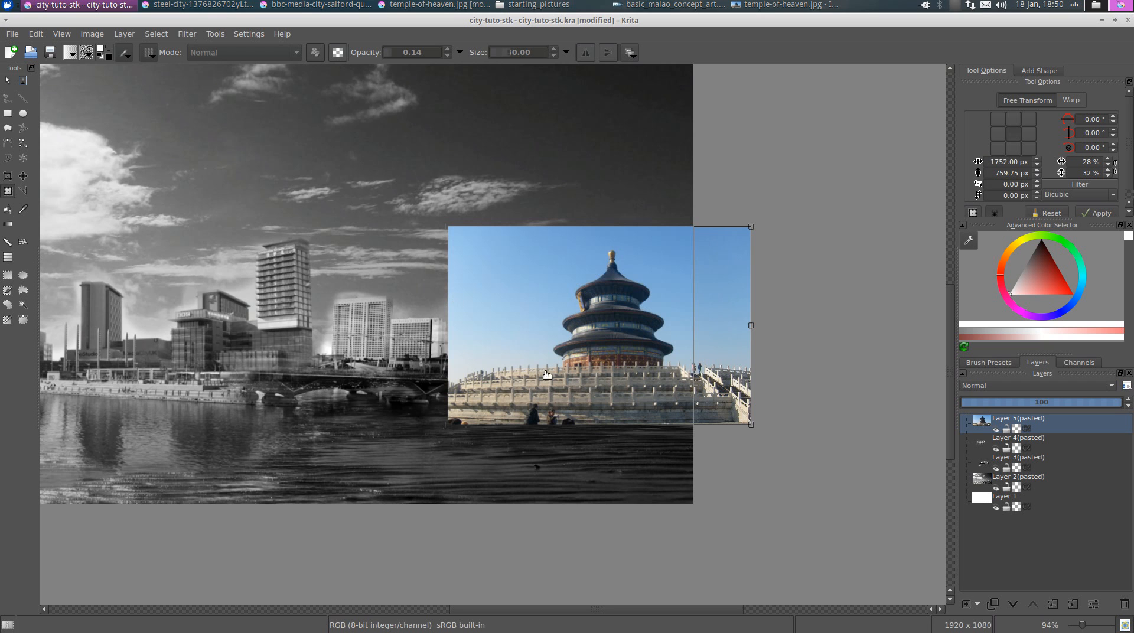
scroll(725, 292, down, 1)
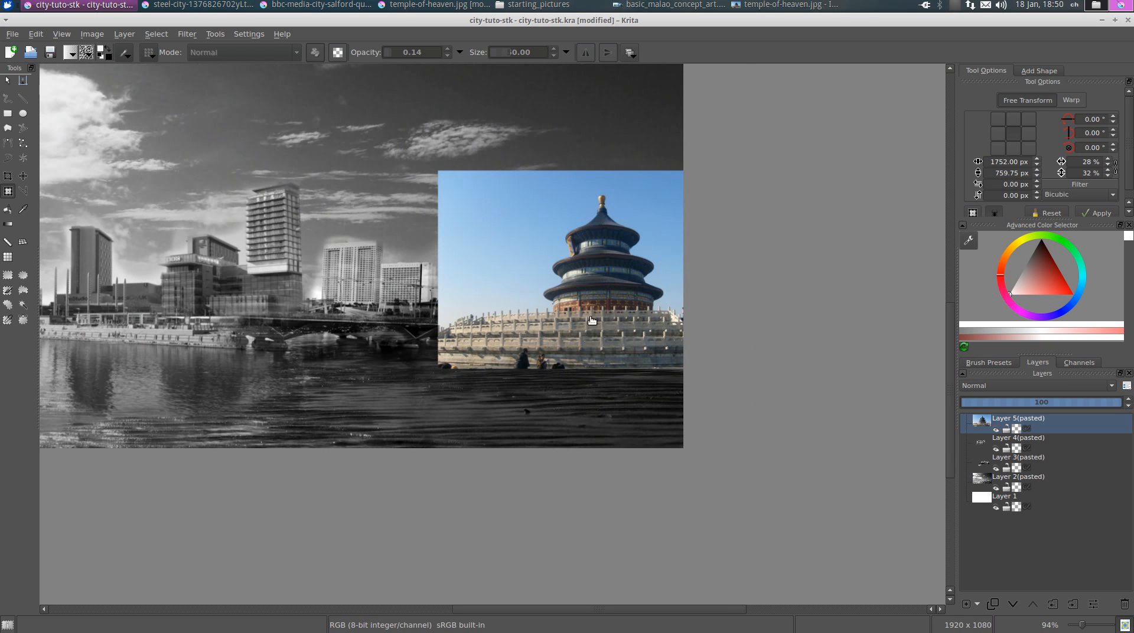
key(ctrl+u)
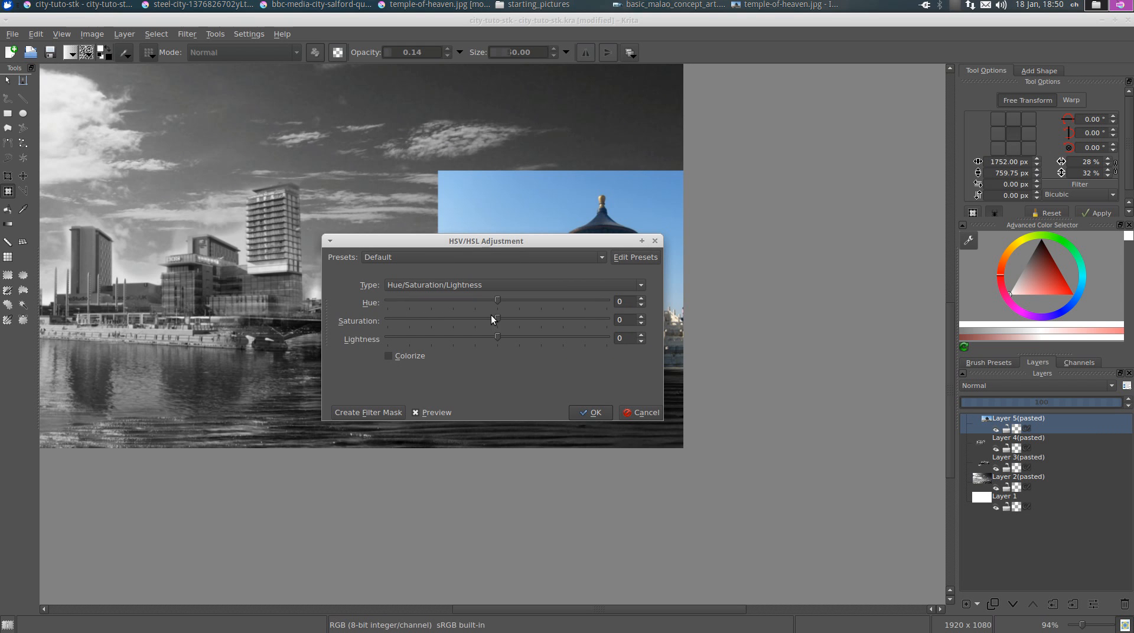
drag(498, 319, 373, 316)
drag(455, 244, 767, 149)
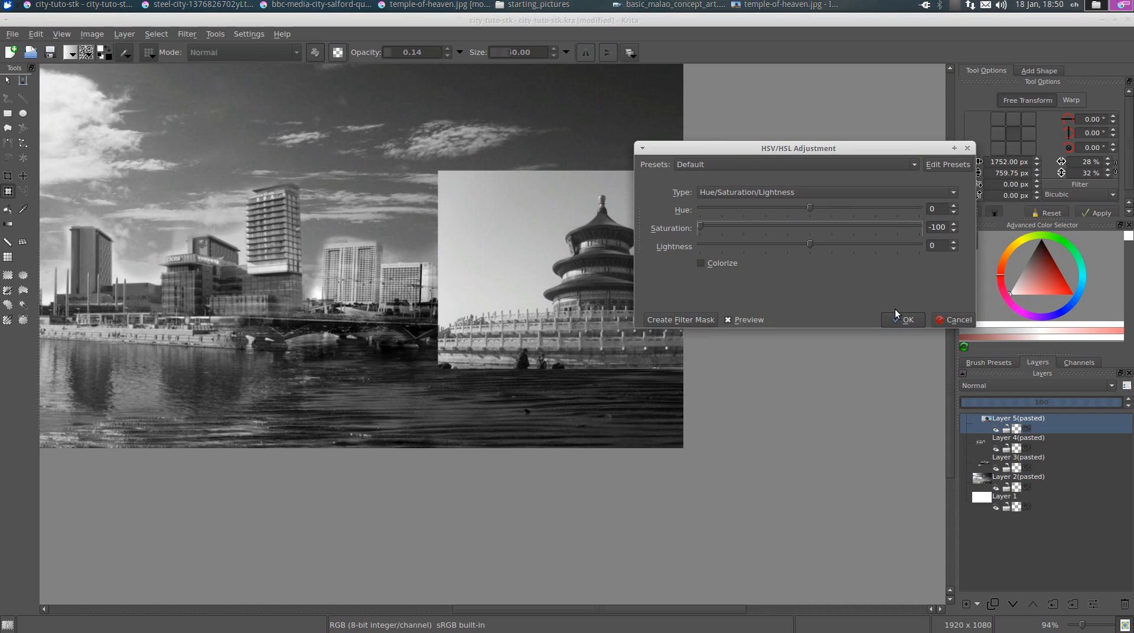
click(897, 319)
Step: Darken the temple layer with a Levels filter, using darker midtones, input white 242 and output white 233
scroll(582, 300, down, 1)
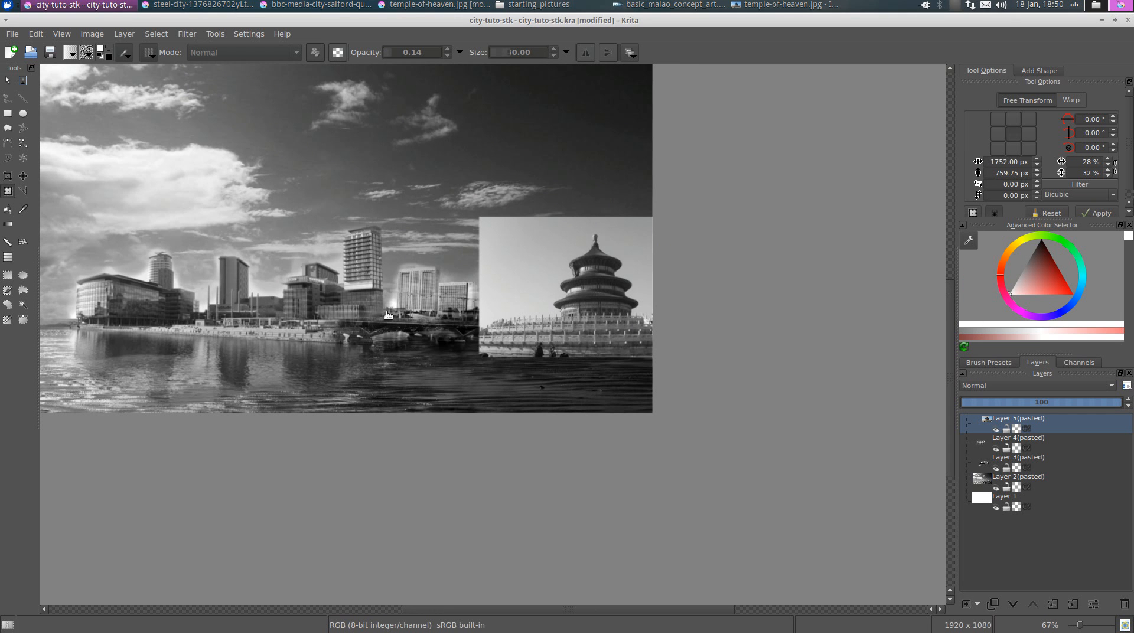
drag(621, 327, 562, 378)
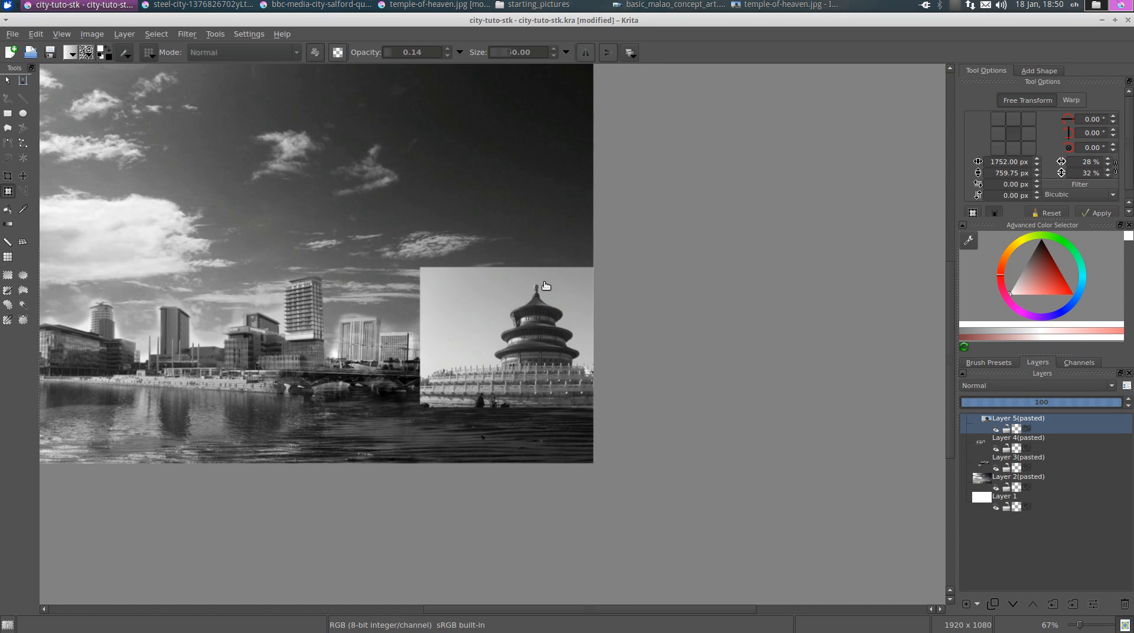
scroll(707, 309, up, 1)
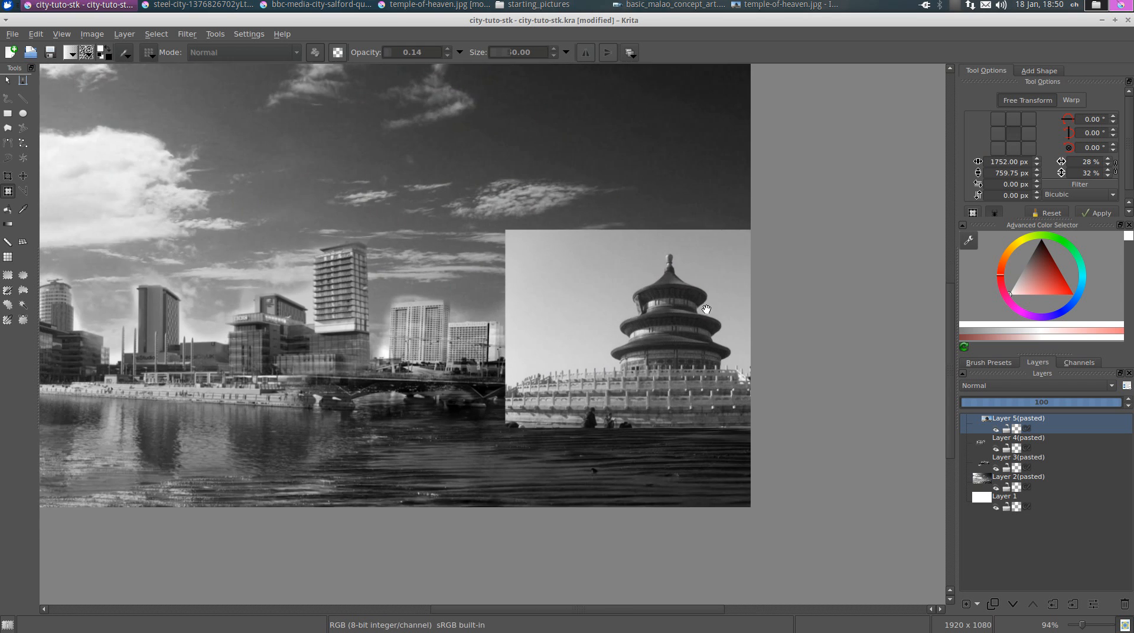
key(ctrl+l)
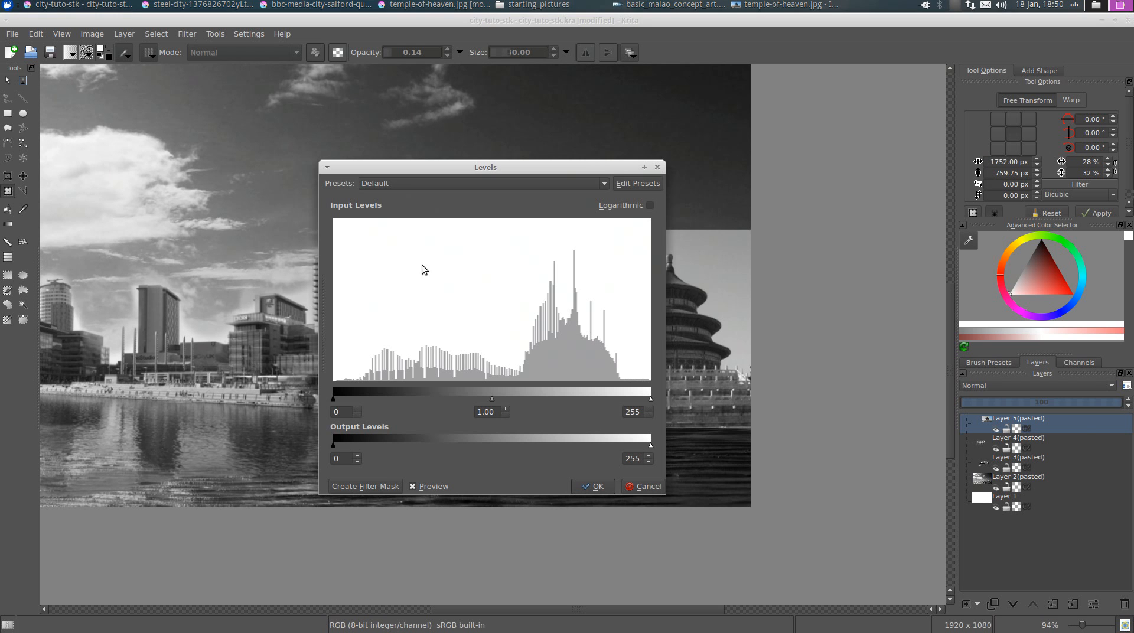
drag(493, 172, 258, 158)
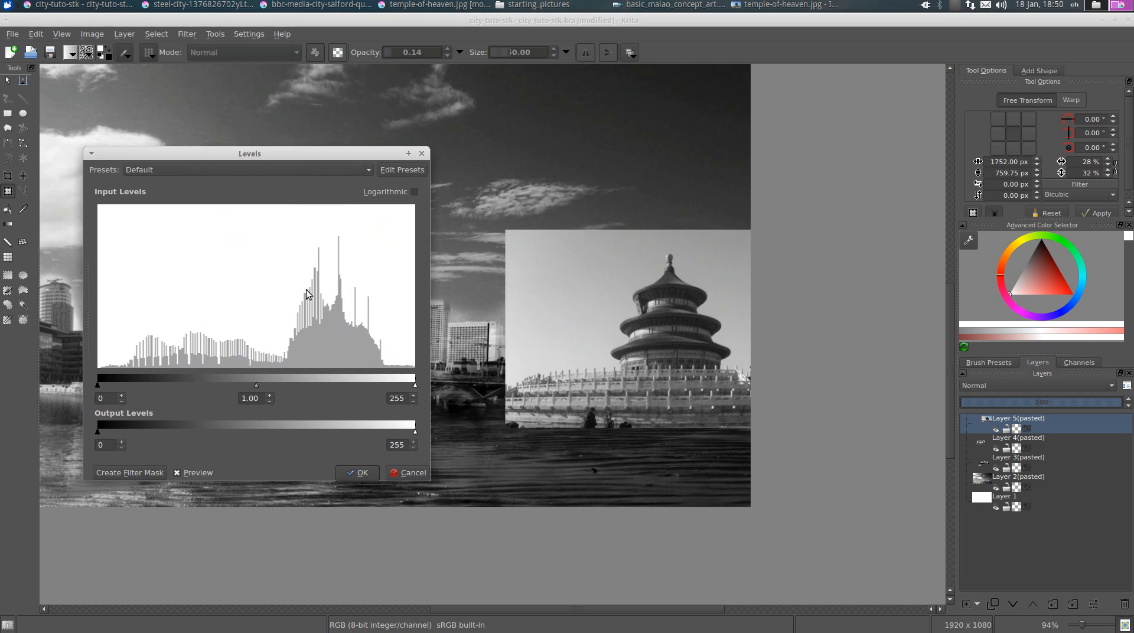
drag(260, 386, 273, 388)
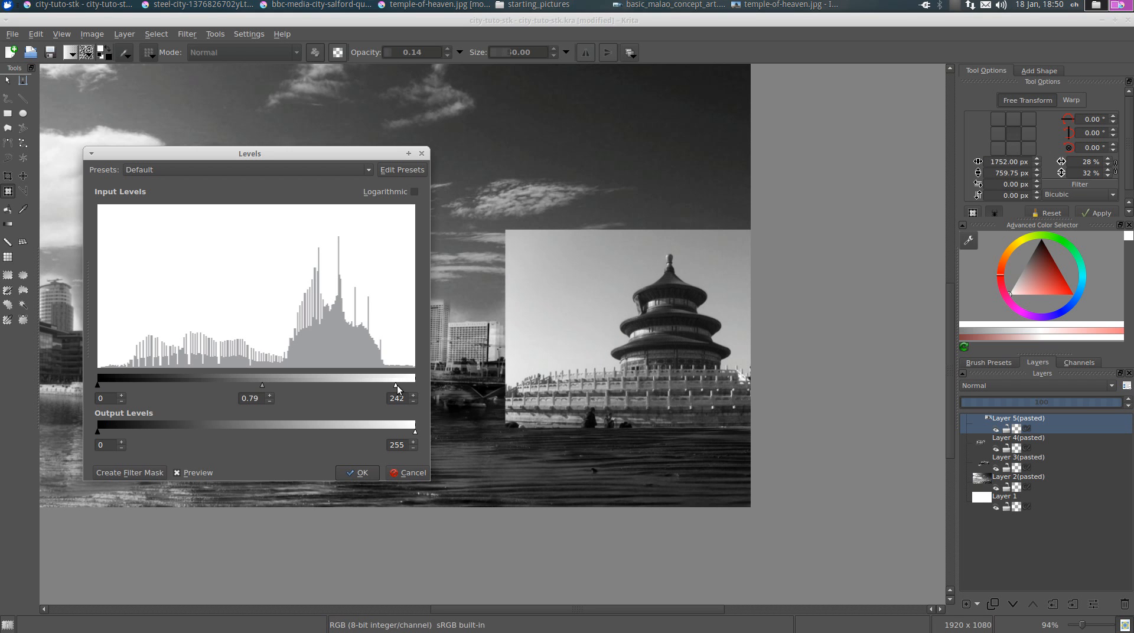
drag(261, 385, 298, 387)
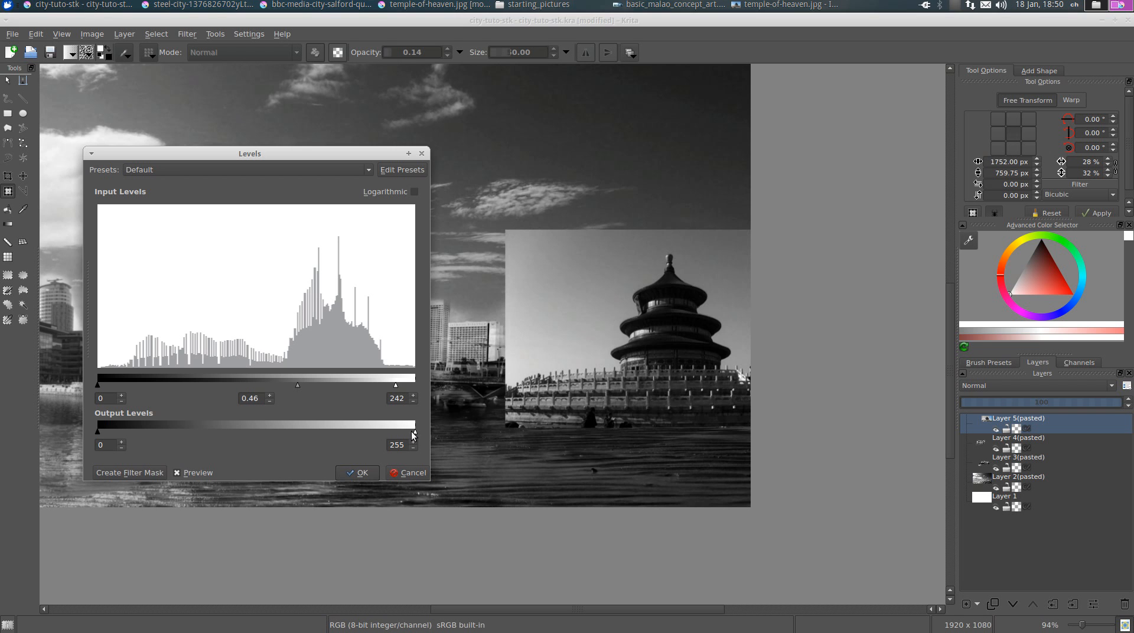
drag(398, 431, 383, 431)
drag(304, 384, 317, 387)
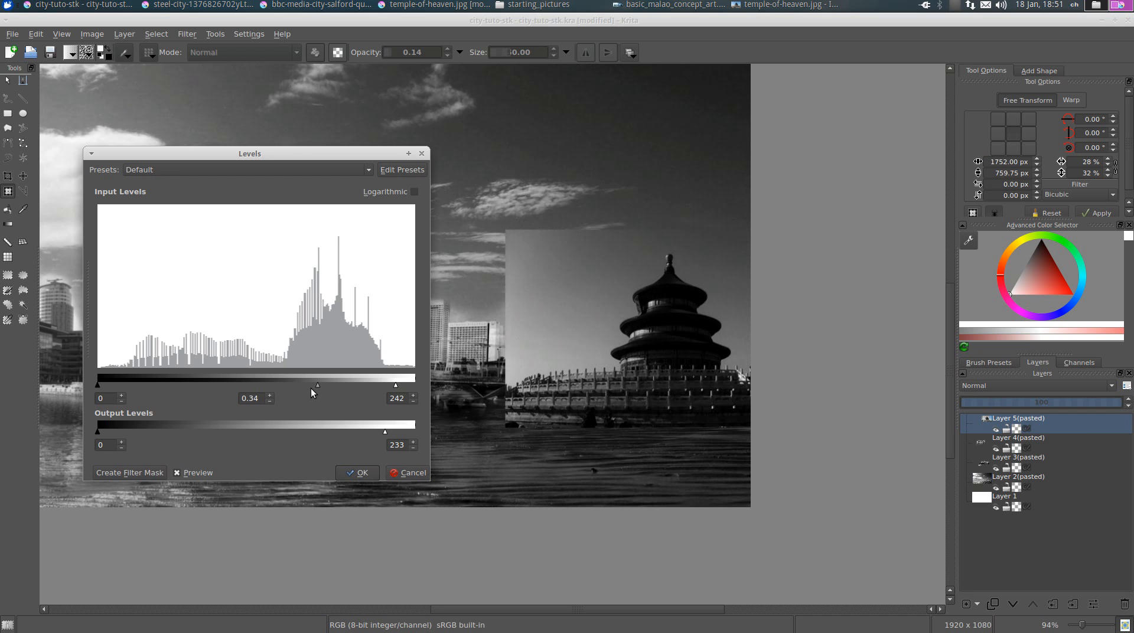
drag(315, 385, 299, 384)
click(367, 471)
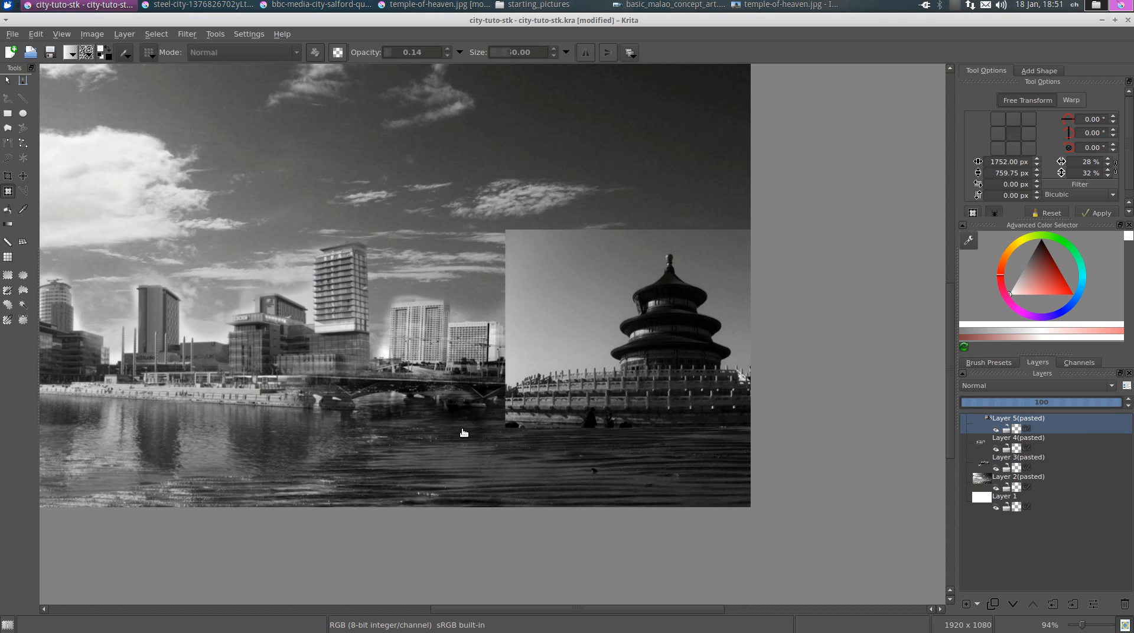
Step: Erase the sky around the temple on its layer with a soft eraser at 0.34 opacity, enlarged to about size 146 for the open areas
scroll(594, 339, down, 2)
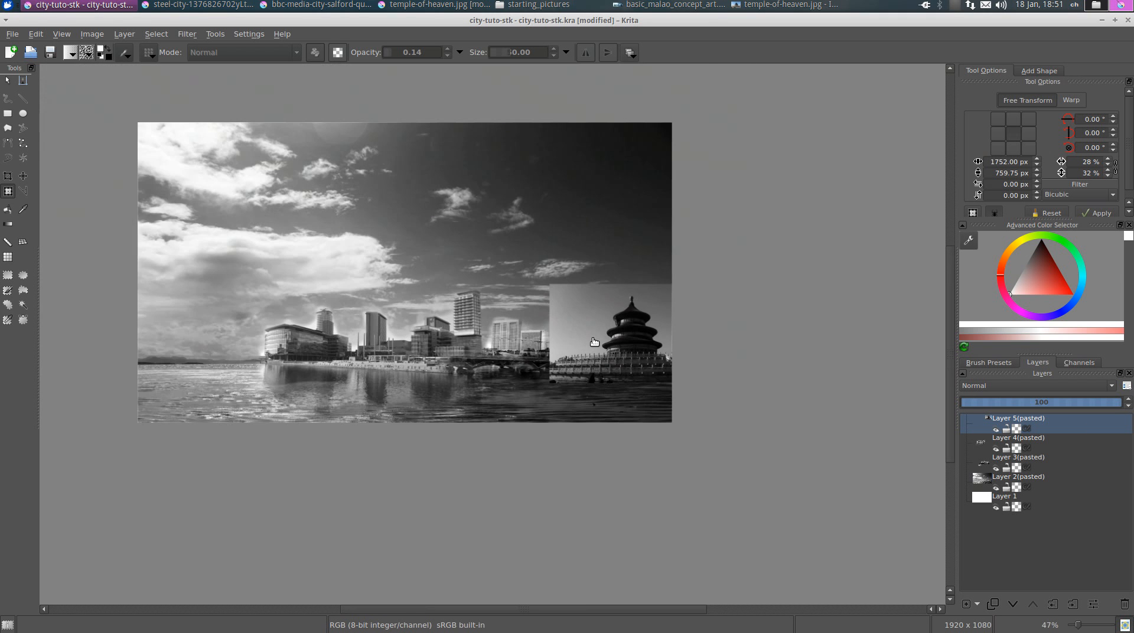
scroll(593, 339, up, 1)
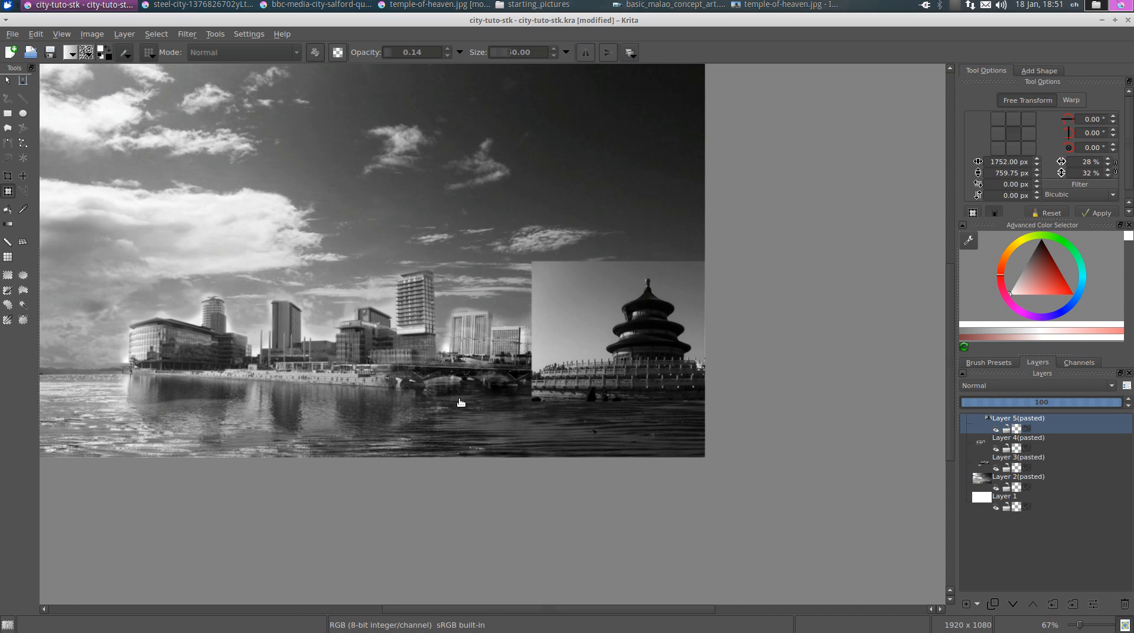
scroll(614, 397, up, 3)
key(b)
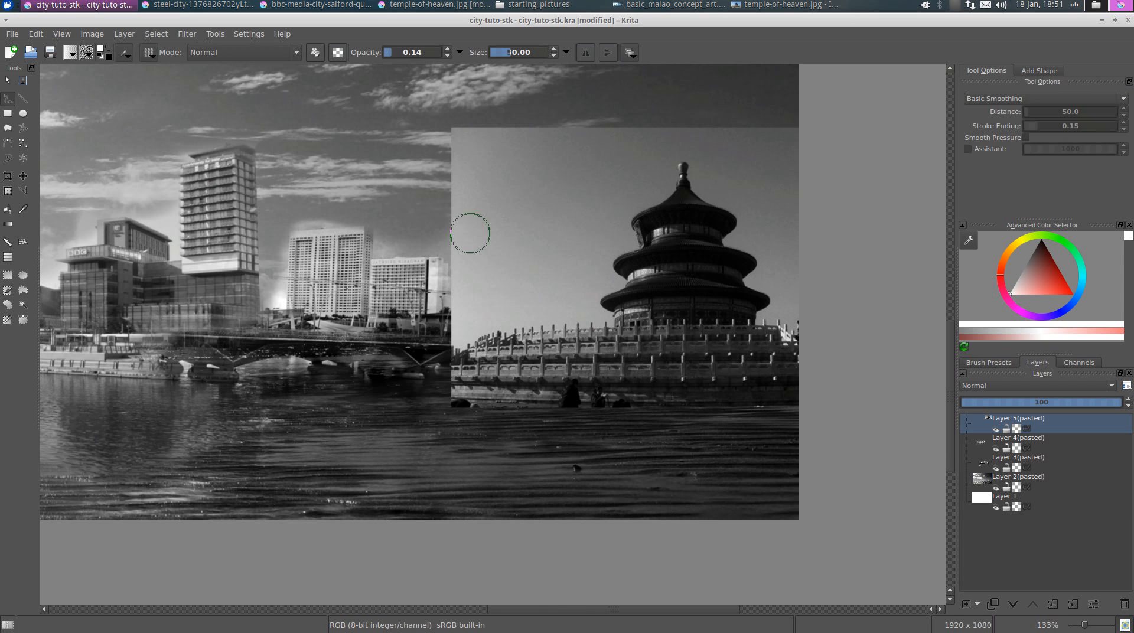
click(406, 53)
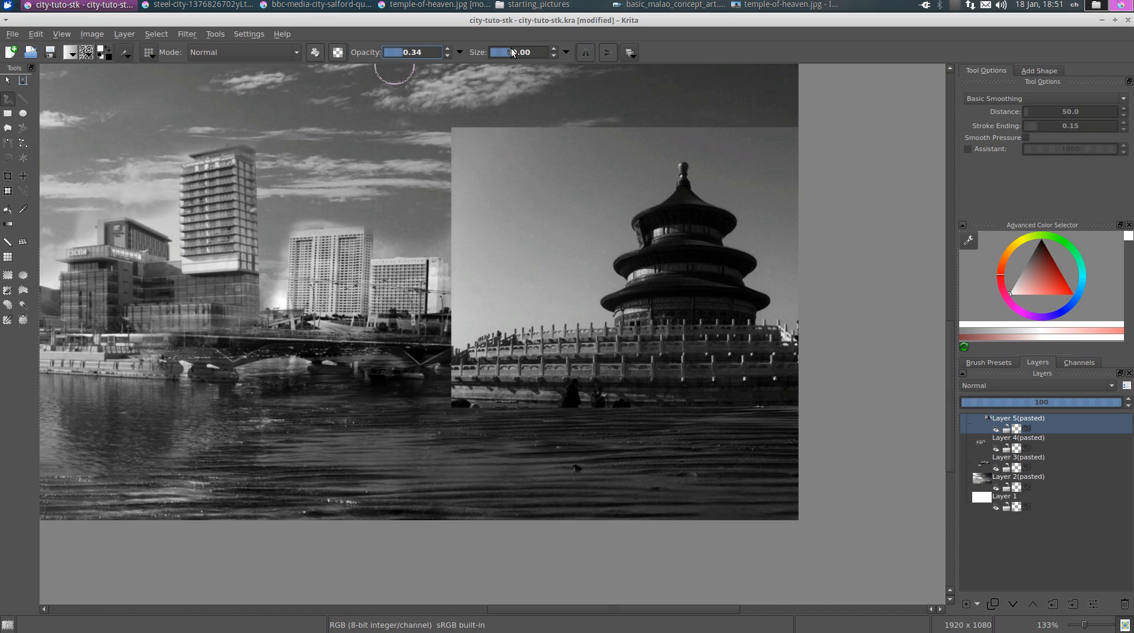
click(317, 53)
mouse_move(480, 130)
mouse_down()
mouse_move(388, 171)
mouse_move(483, 124)
mouse_move(478, 144)
mouse_move(519, 53)
mouse_move(459, 178)
mouse_move(542, 134)
mouse_move(528, 170)
mouse_move(425, 266)
mouse_move(463, 256)
mouse_move(415, 299)
mouse_move(573, 237)
mouse_move(553, 258)
mouse_move(591, 175)
mouse_move(601, 183)
mouse_move(659, 121)
mouse_move(655, 144)
mouse_move(616, 159)
mouse_move(624, 143)
mouse_move(632, 158)
mouse_move(759, 118)
mouse_move(755, 163)
mouse_move(724, 111)
mouse_move(770, 133)
mouse_move(724, 110)
mouse_move(593, 106)
mouse_move(804, 121)
mouse_move(800, 176)
mouse_move(819, 172)
mouse_move(793, 194)
mouse_move(806, 268)
mouse_move(830, 322)
mouse_up()
click(520, 53)
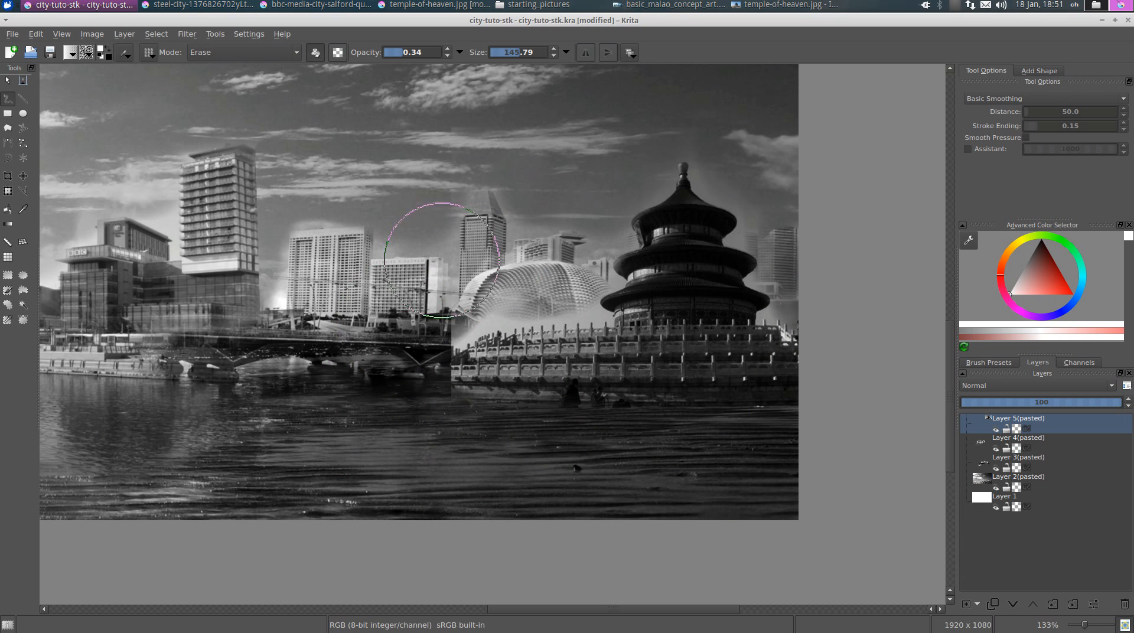
mouse_move(440, 283)
mouse_down()
mouse_move(403, 302)
mouse_move(410, 316)
mouse_move(537, 264)
mouse_move(560, 275)
mouse_move(525, 265)
mouse_up()
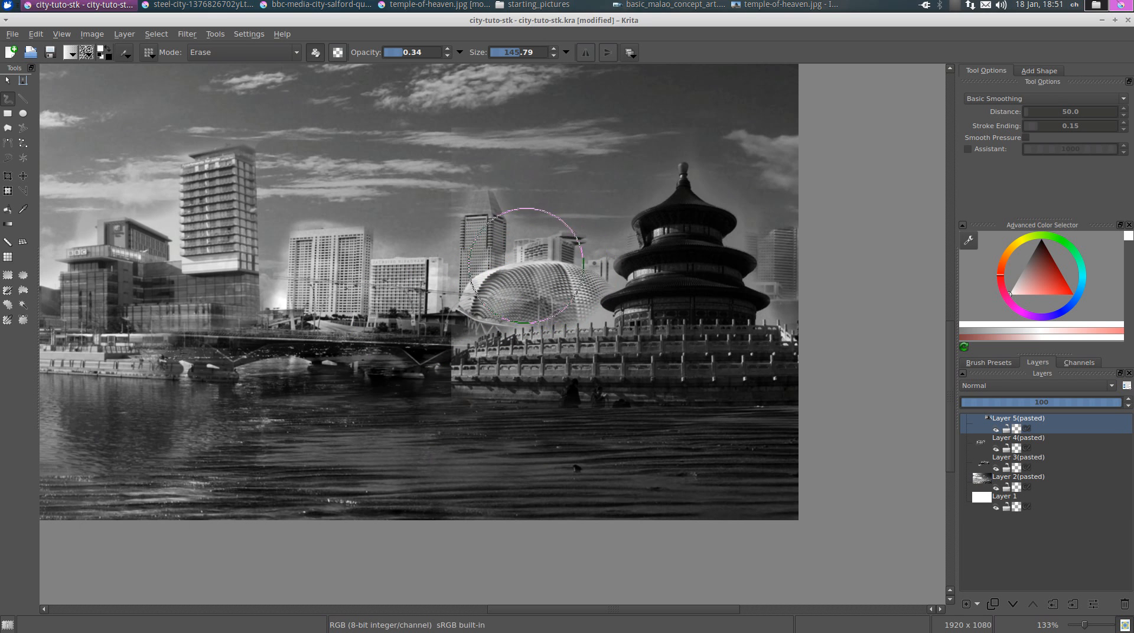
Step: Soften the terrace's left end and lower edge into the bridge and water with the eraser at size 34.74
click(505, 52)
mouse_move(598, 320)
mouse_down()
mouse_move(453, 341)
mouse_move(486, 333)
mouse_move(456, 342)
mouse_move(427, 384)
mouse_move(429, 370)
mouse_move(437, 406)
mouse_move(454, 399)
mouse_move(437, 343)
mouse_move(448, 422)
mouse_move(444, 345)
mouse_move(441, 366)
mouse_move(480, 440)
mouse_move(564, 420)
mouse_move(489, 397)
mouse_up()
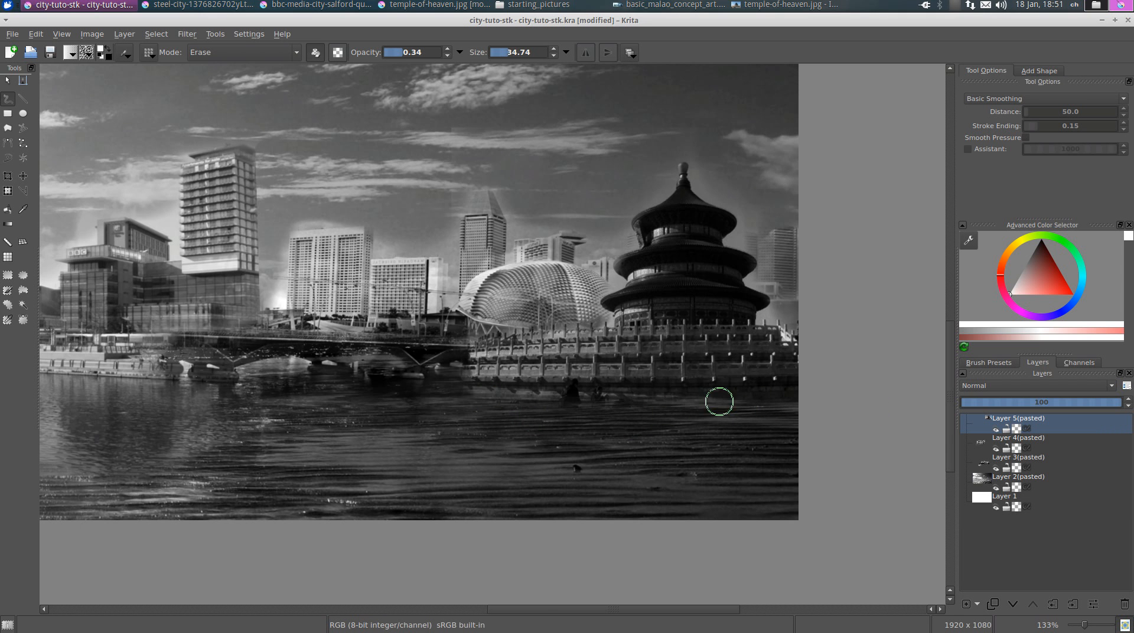
scroll(663, 417, up, 1)
mouse_move(514, 385)
mouse_down()
mouse_move(577, 400)
mouse_move(553, 376)
mouse_up()
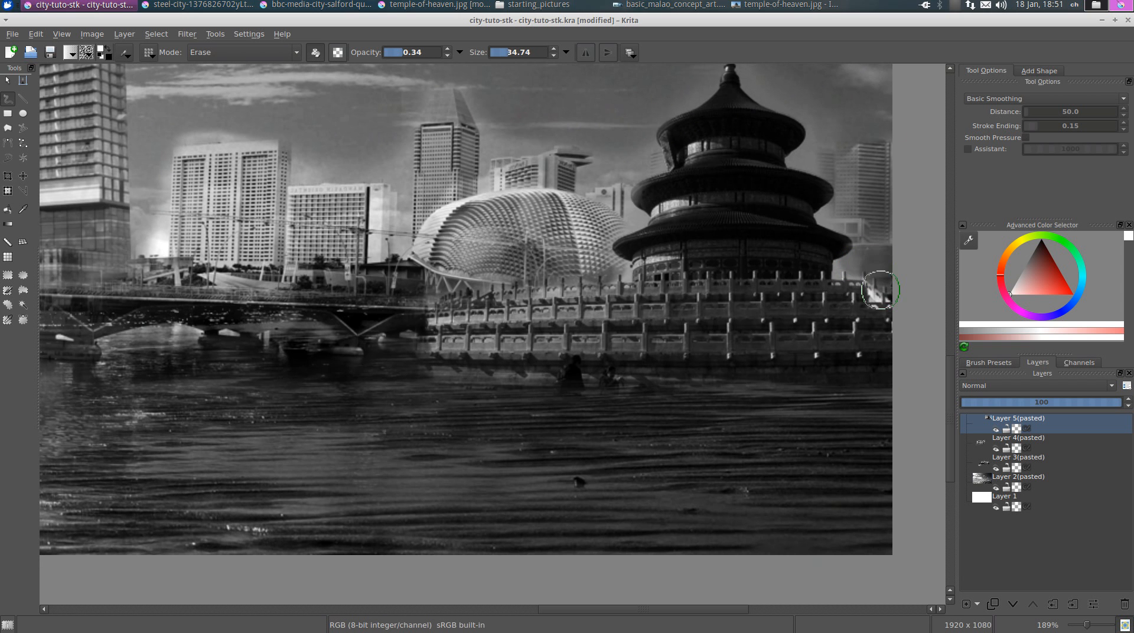
Step: Switch to the Duplicate brush engine with normal blending and set the brush size to 64
scroll(575, 407, up, 2)
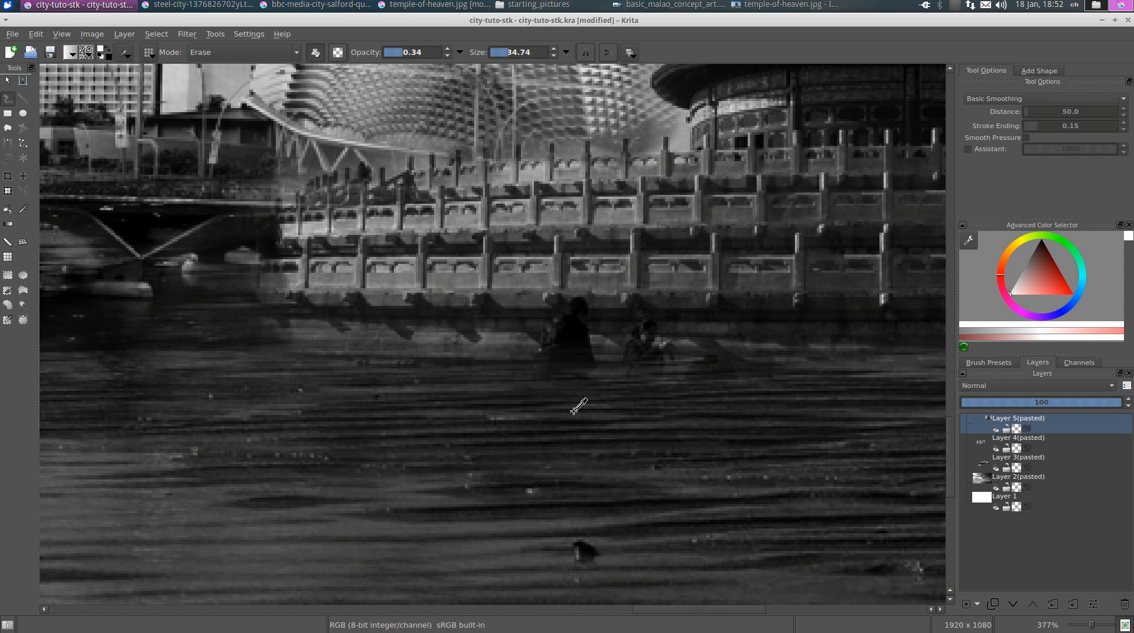
drag(573, 412, 487, 453)
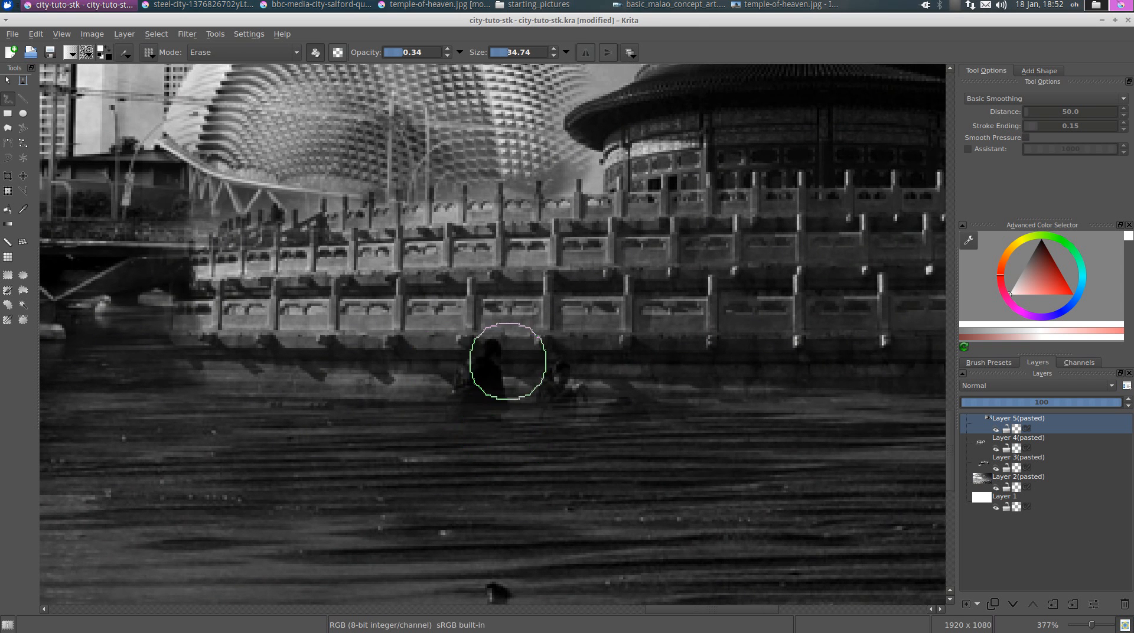
click(124, 54)
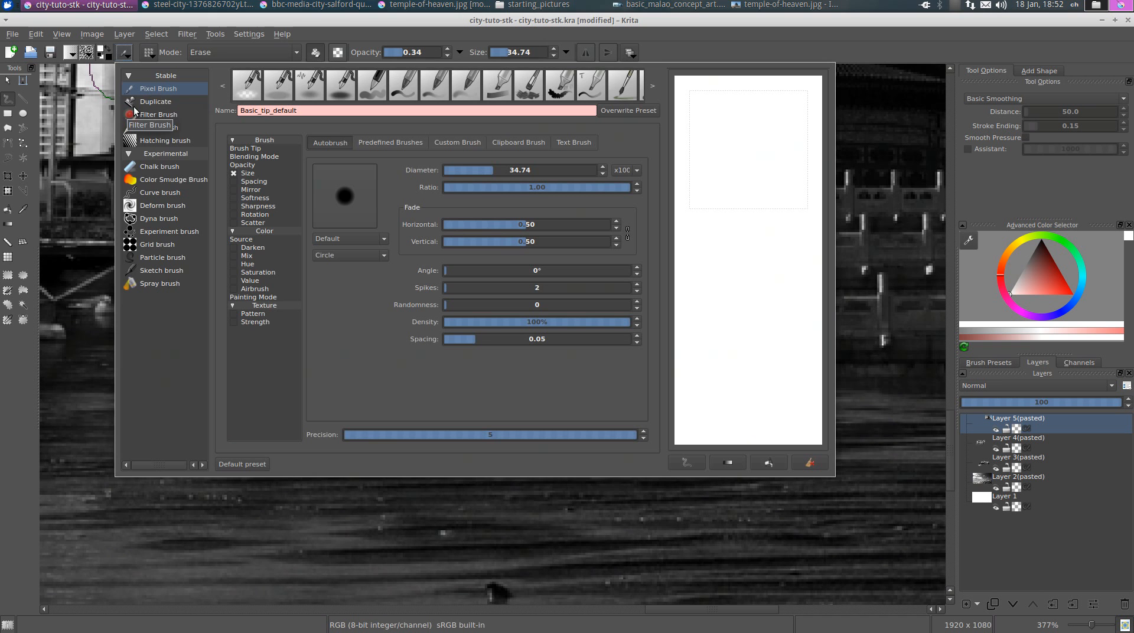
click(160, 102)
click(50, 319)
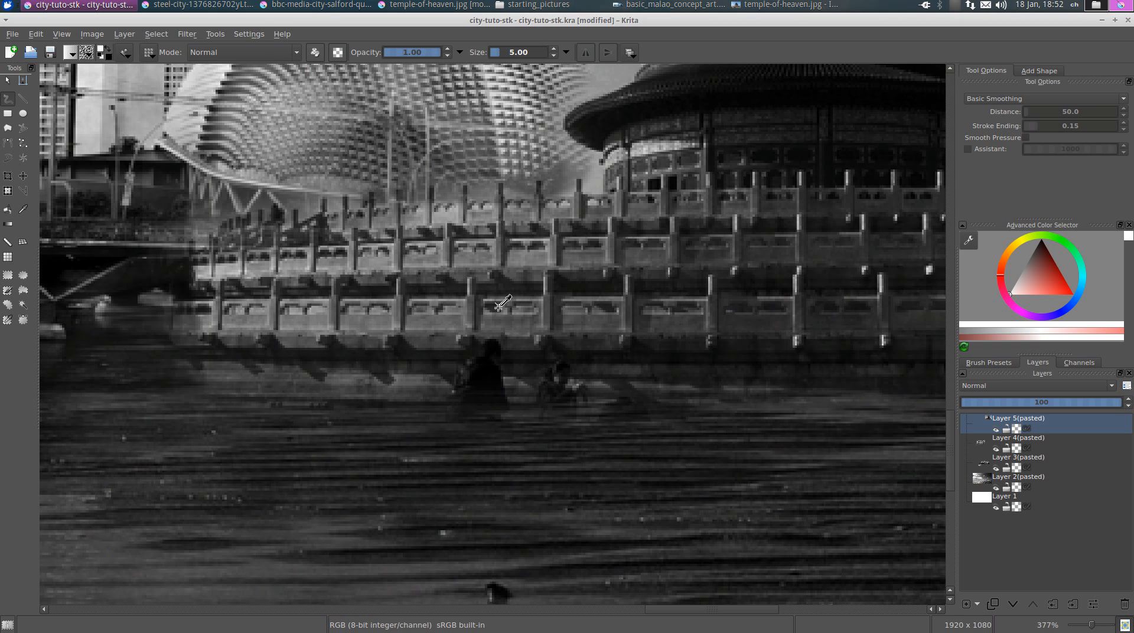
click(511, 53)
text(64)
key(Return)
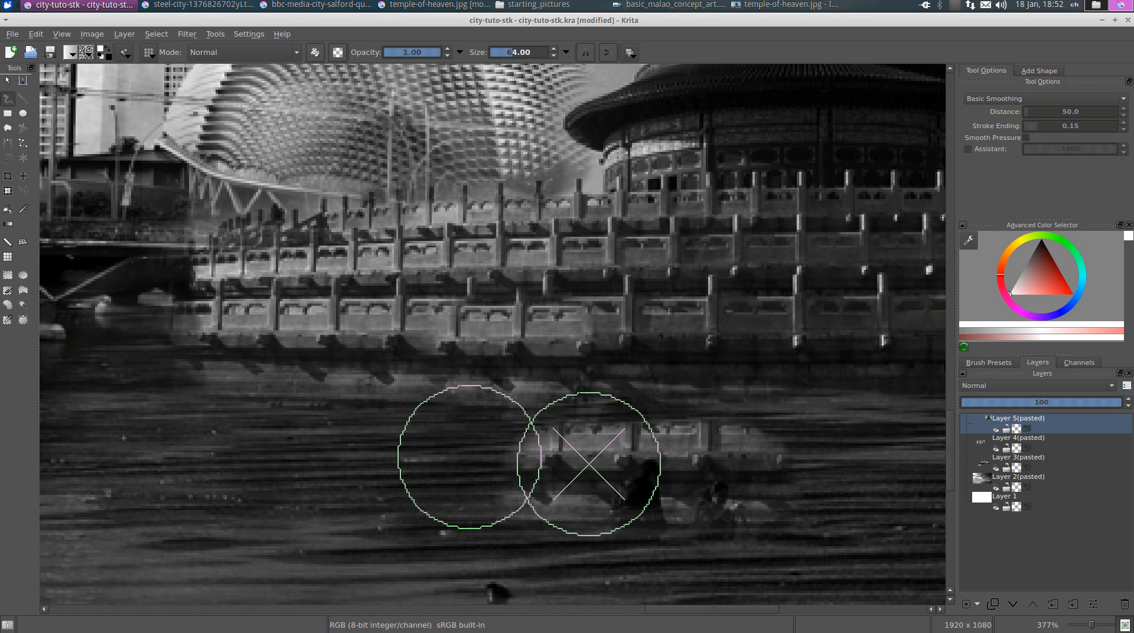
Step: Undo the misplaced clone strokes, then sample the clean terrace wall and clone it over the two people at the waterline
key(ctrl+z)
key(ctrl+z)
key(ctrl+z)
ctrl+click(347, 360)
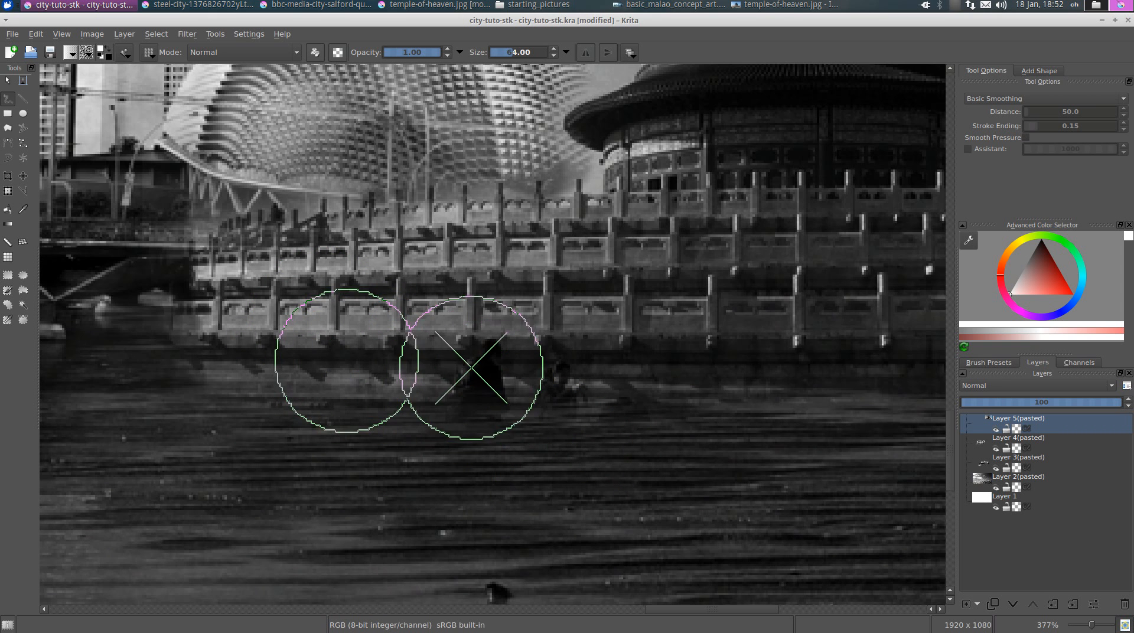
drag(476, 360, 504, 366)
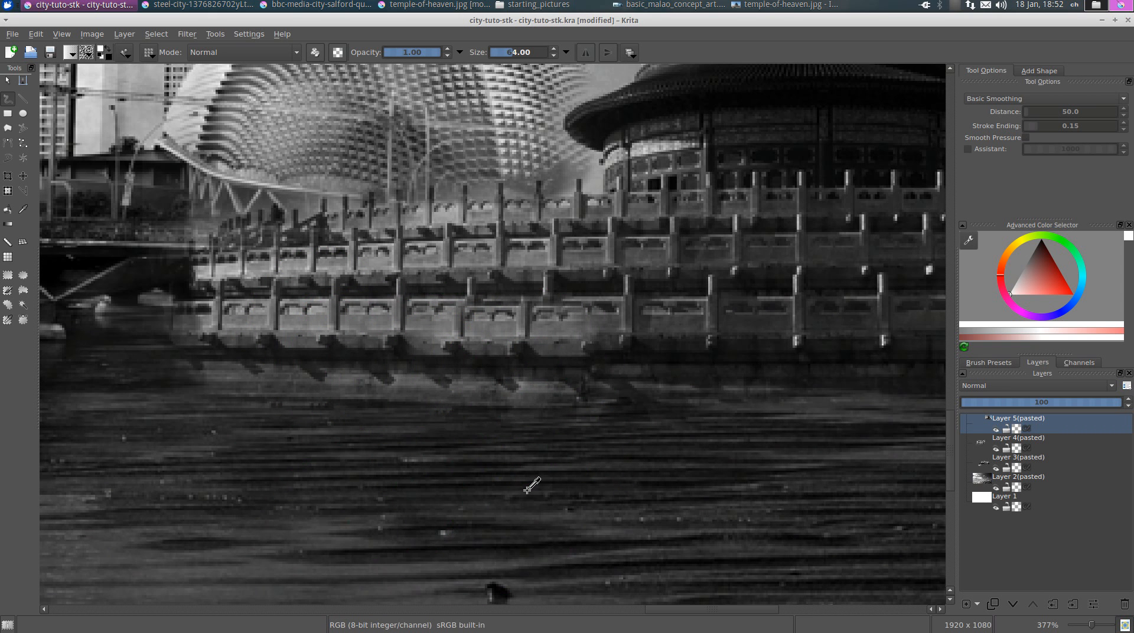
Step: Return to the Pixel Brush eraser at 0.34 opacity and size 34.74, and blend the terrace's edges into the bridge and water
scroll(527, 484, down, 2)
drag(594, 481, 522, 454)
scroll(522, 455, down, 2)
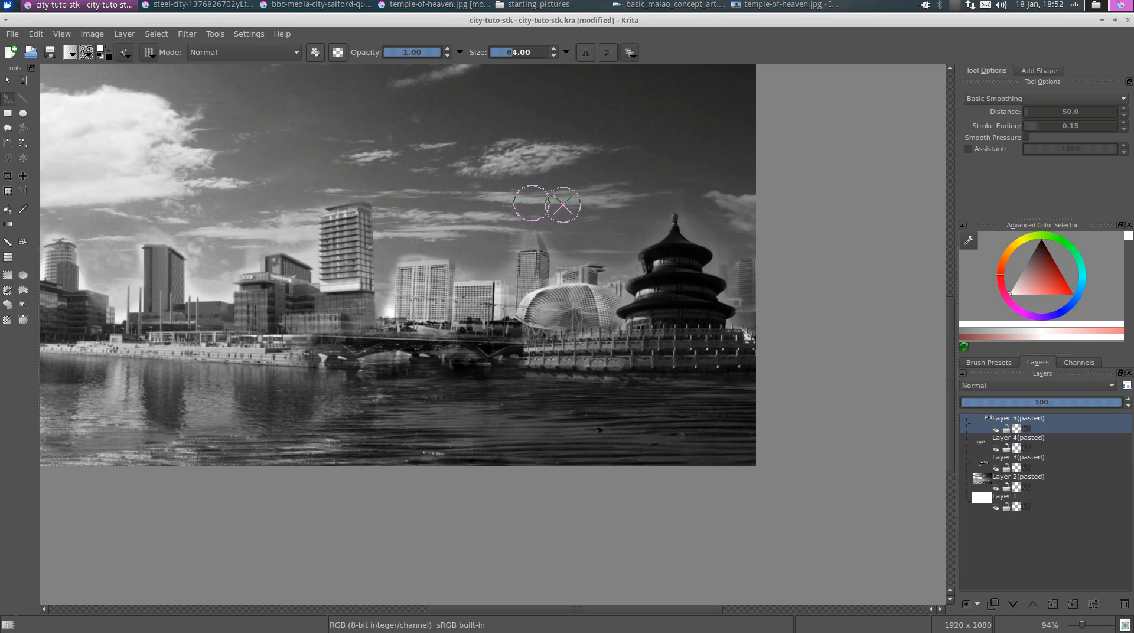
click(122, 53)
click(164, 88)
scroll(512, 292, up, 5)
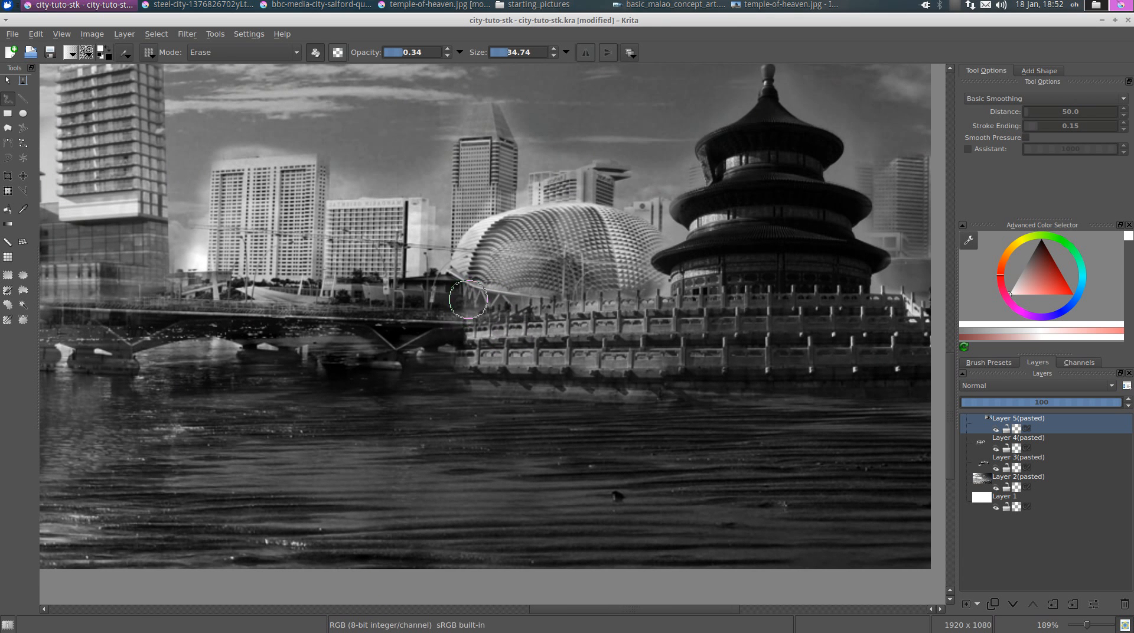
mouse_move(468, 299)
mouse_down()
mouse_move(480, 350)
mouse_move(480, 318)
mouse_move(460, 320)
mouse_move(471, 373)
mouse_move(494, 300)
mouse_move(477, 405)
mouse_move(527, 311)
mouse_move(518, 398)
mouse_move(548, 316)
mouse_move(526, 385)
mouse_move(496, 369)
mouse_move(424, 401)
mouse_move(533, 413)
mouse_move(450, 389)
mouse_move(681, 418)
mouse_move(616, 412)
mouse_move(909, 419)
mouse_up()
scroll(539, 454, down, 3)
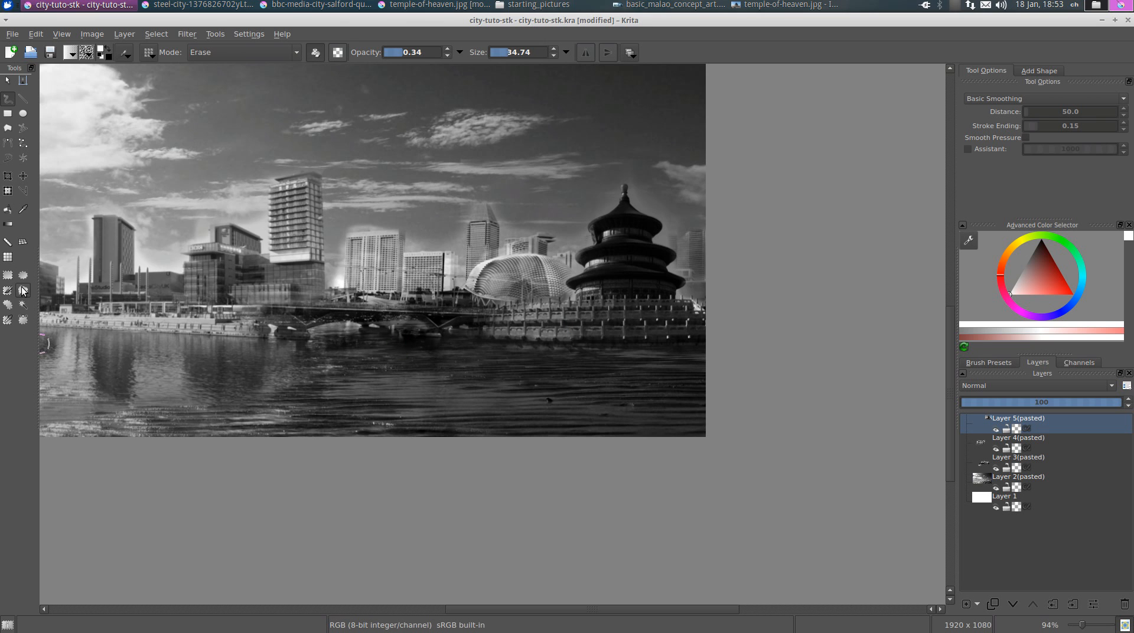
Step: Copy a rectangular area around the temple and its terrace and paste it as a new layer
click(8, 275)
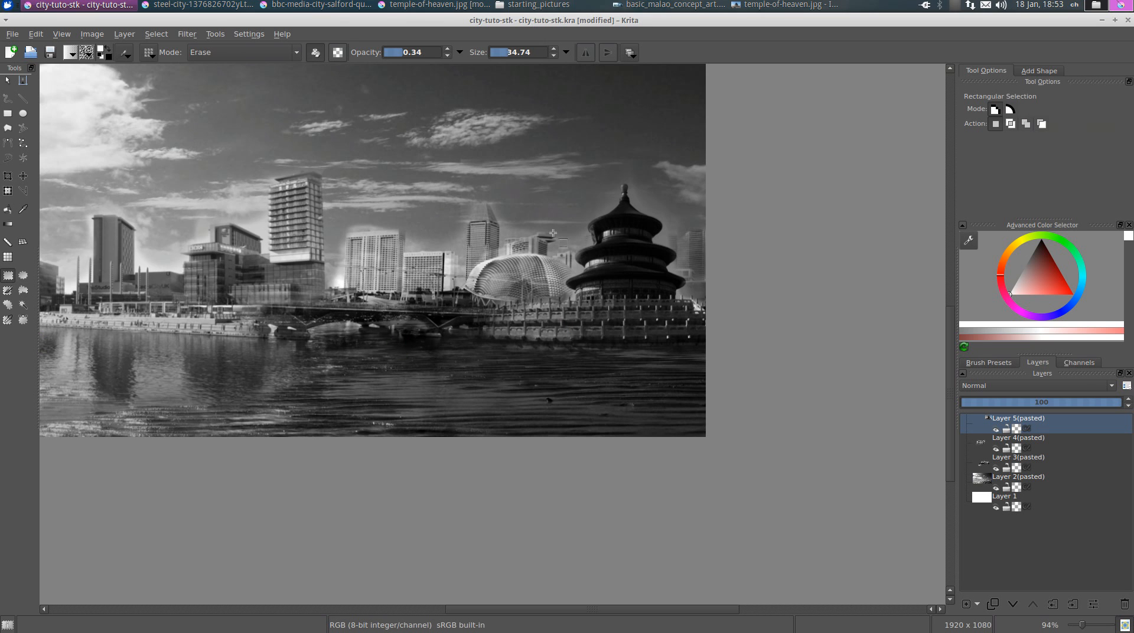
drag(405, 171, 735, 375)
key(ctrl+c)
key(ctrl+v)
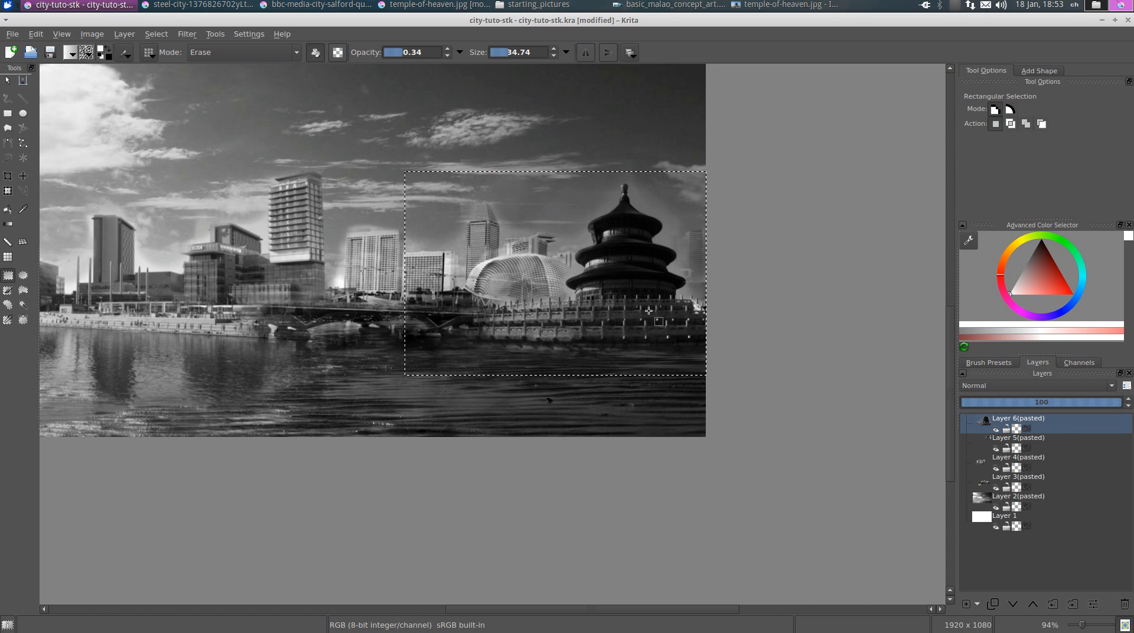
Step: Flip the pasted temple vertically with a -117 % height scale and place it below the terrace as a water reflection
key(ctrl+t)
drag(555, 172, 623, 593)
drag(616, 433, 614, 383)
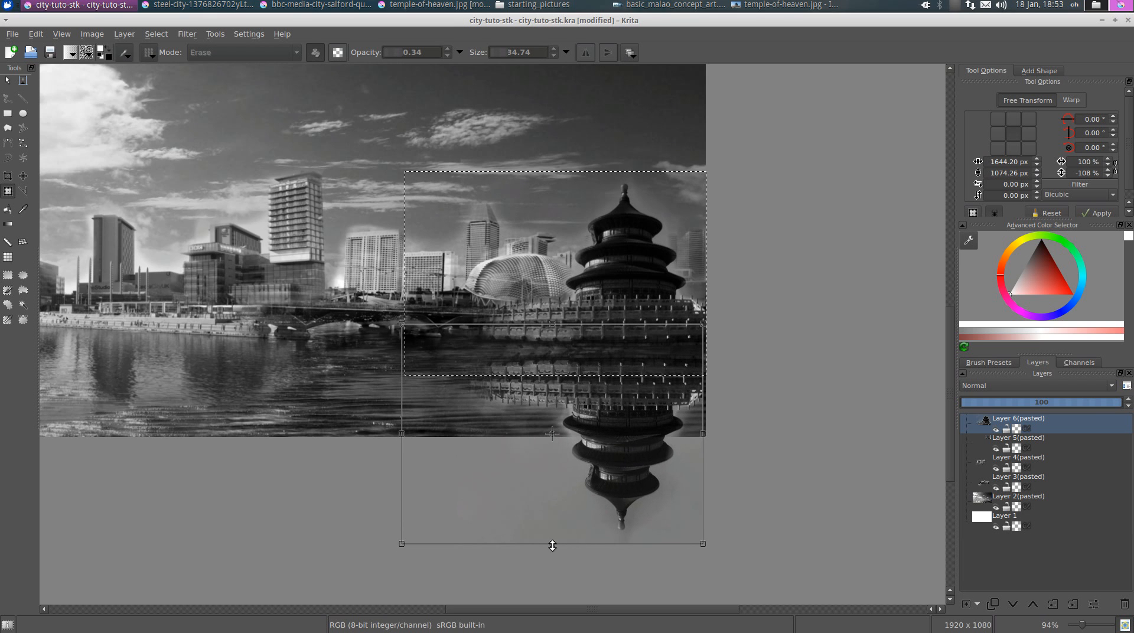
drag(552, 544, 554, 562)
key(Return)
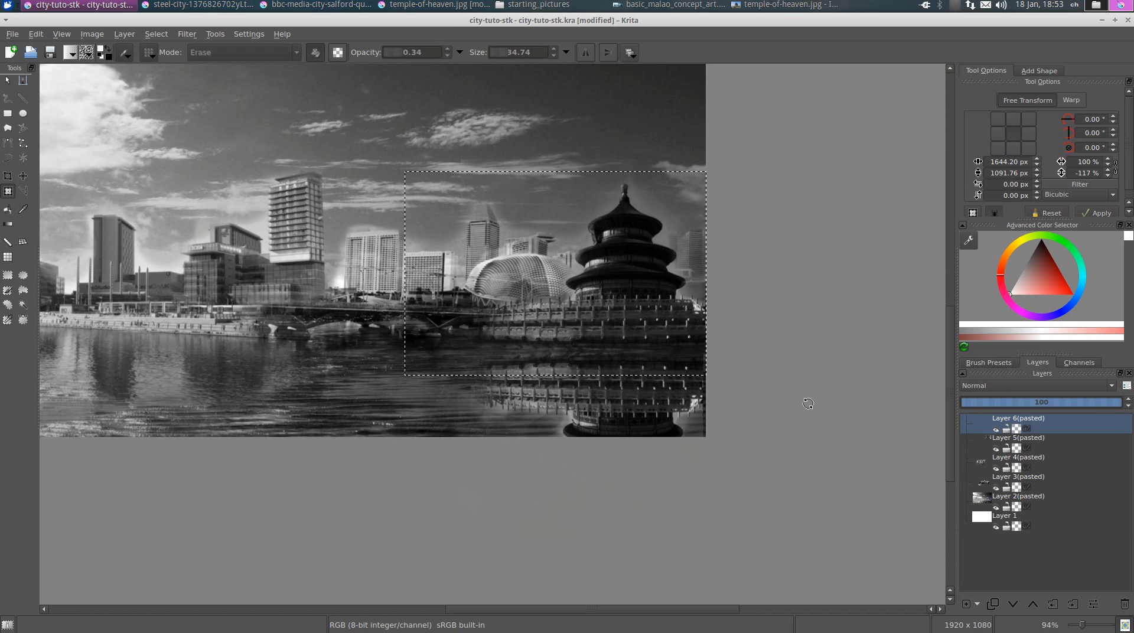
Step: Reduce the reflection layer's opacity to 21 and move it beneath Layer 5 in the layer stack
drag(1054, 399, 993, 402)
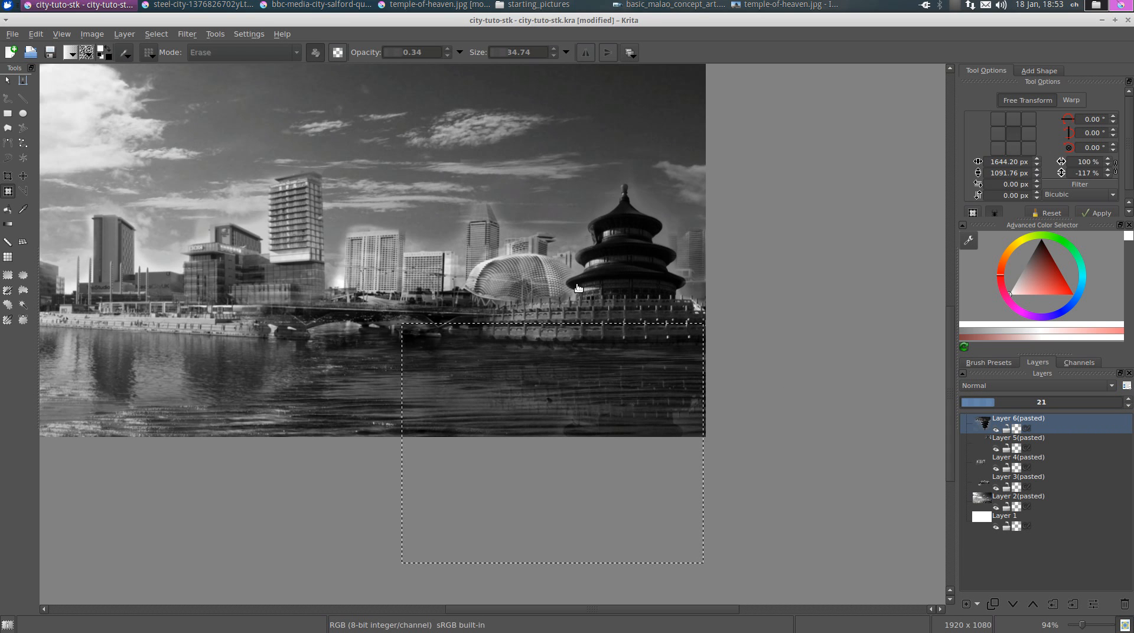
click(7, 81)
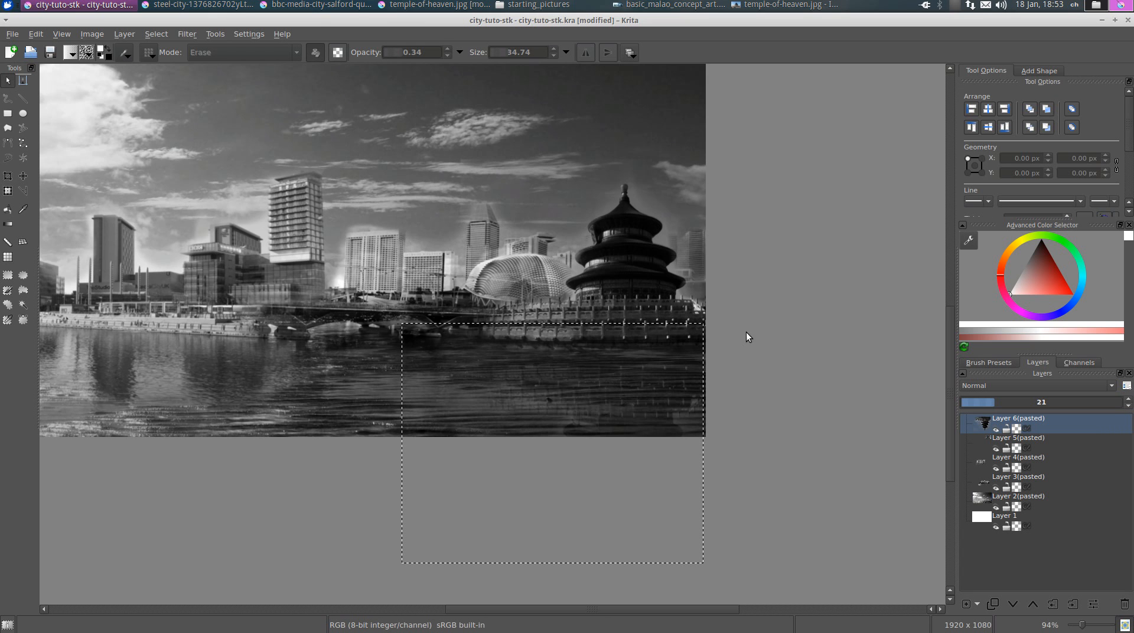
click(1012, 604)
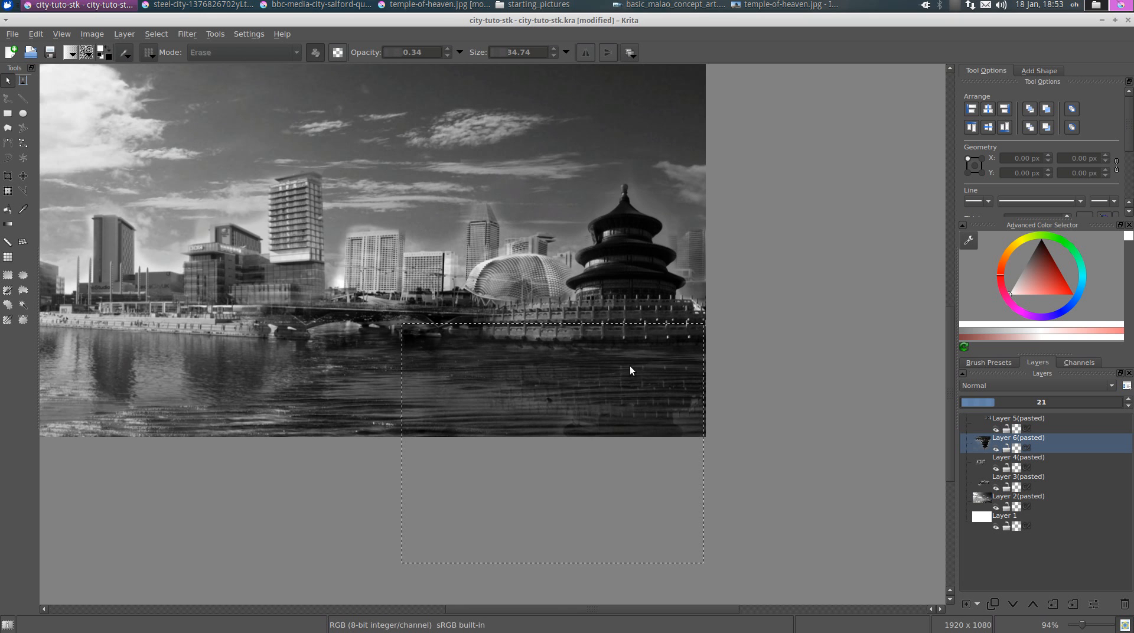
Step: Examine the faded temple reflection in the water up close and within the whole composition
scroll(654, 418, up, 4)
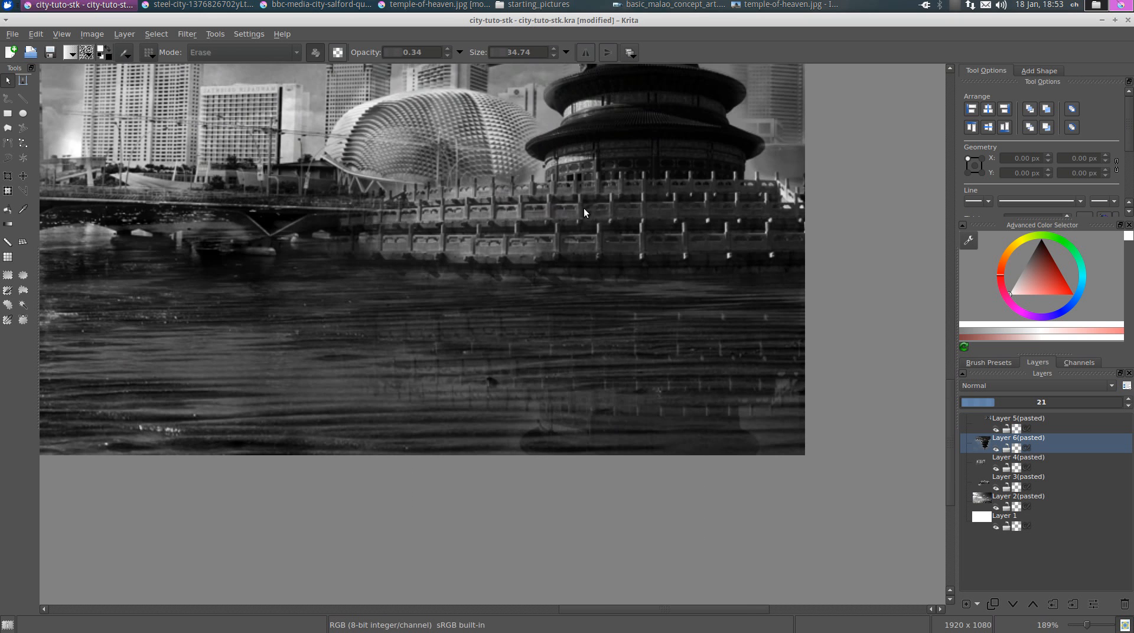
scroll(682, 295, down, 3)
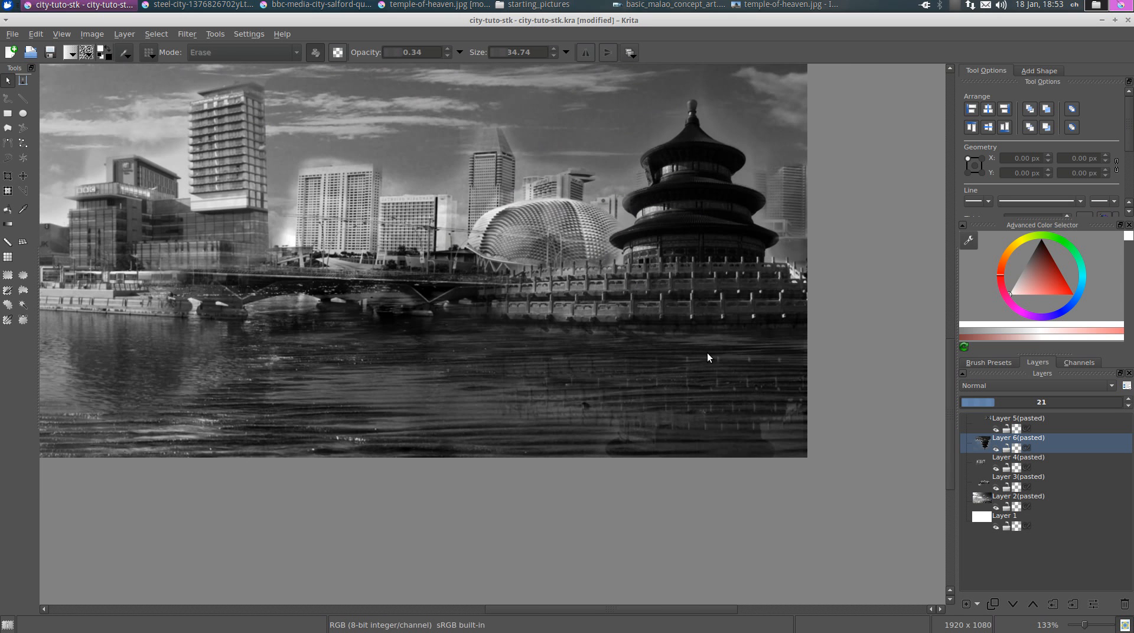
drag(522, 377, 657, 426)
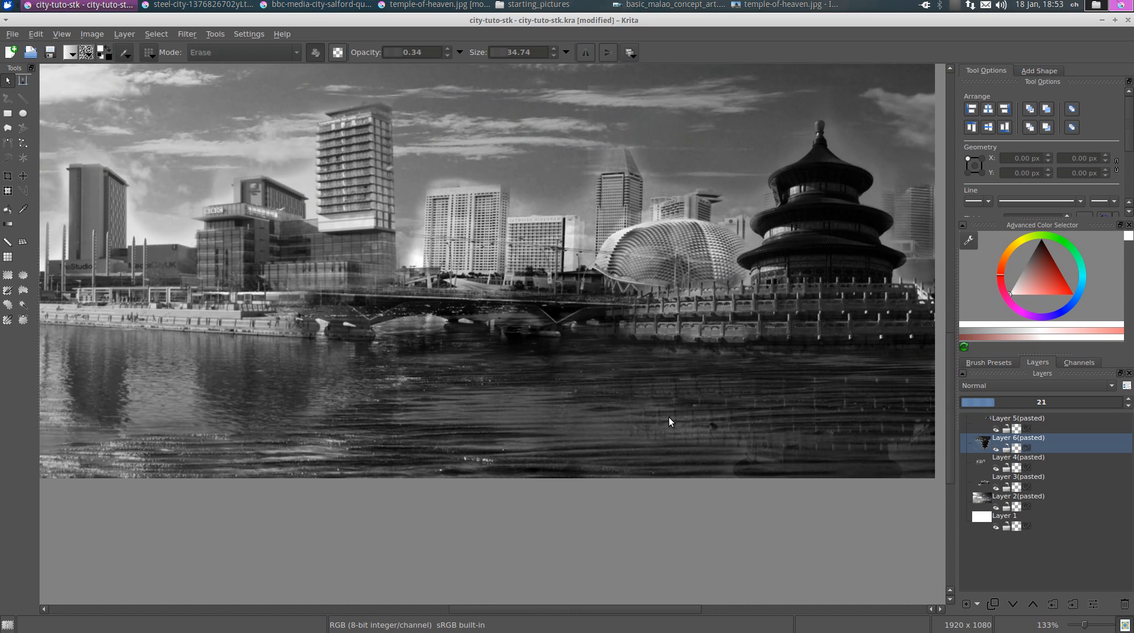
scroll(669, 418, down, 2)
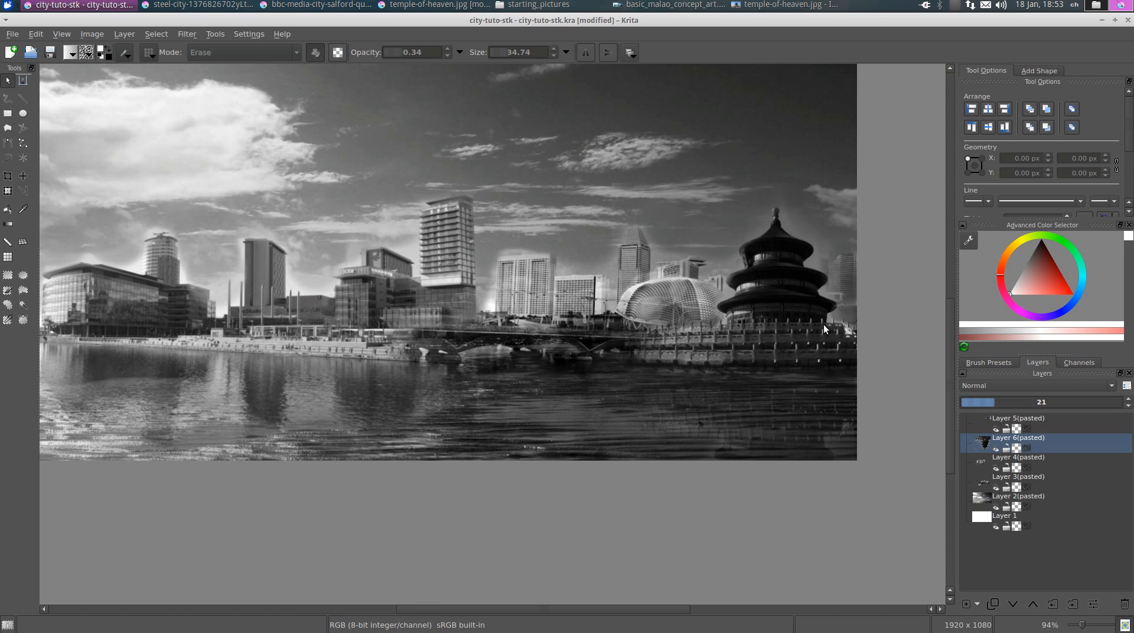
scroll(714, 364, down, 1)
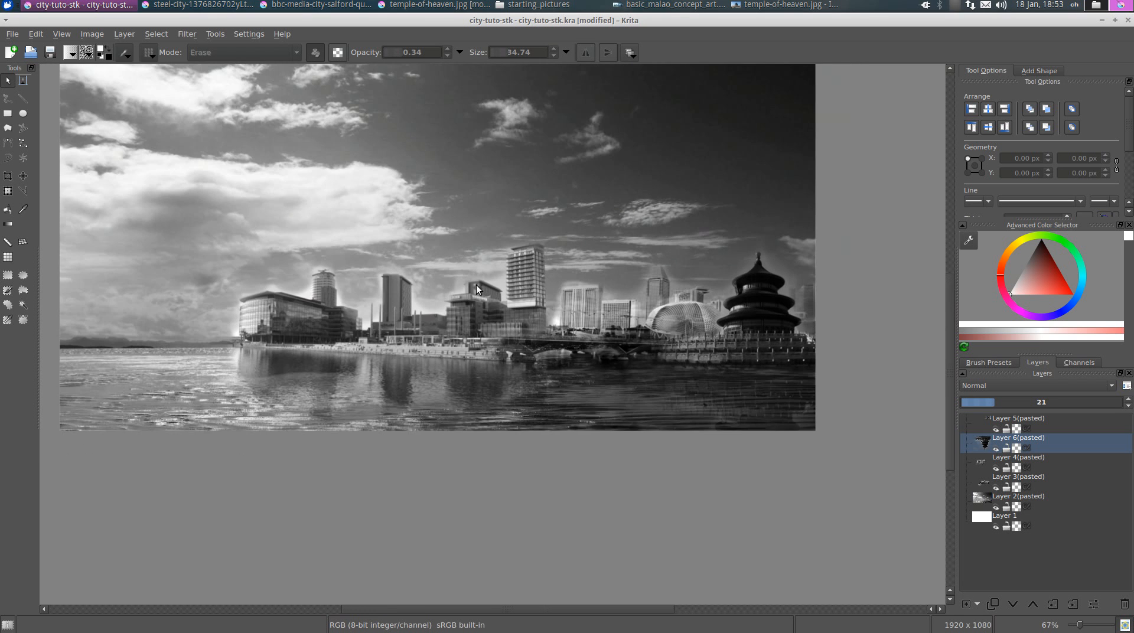
drag(479, 287, 521, 335)
drag(397, 235, 372, 229)
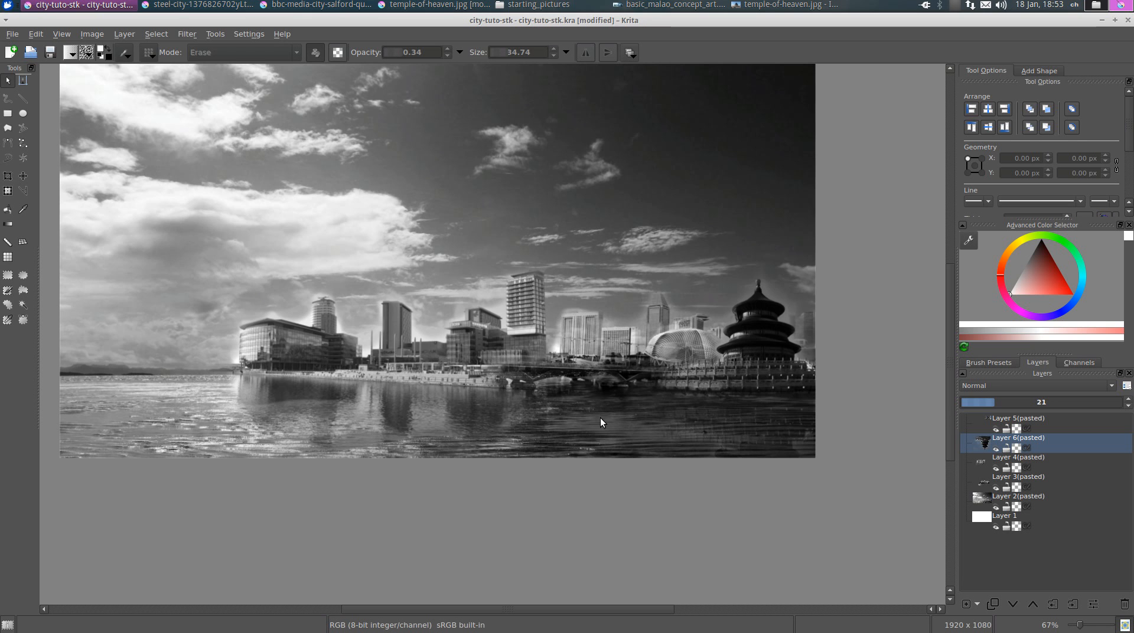
click(1040, 423)
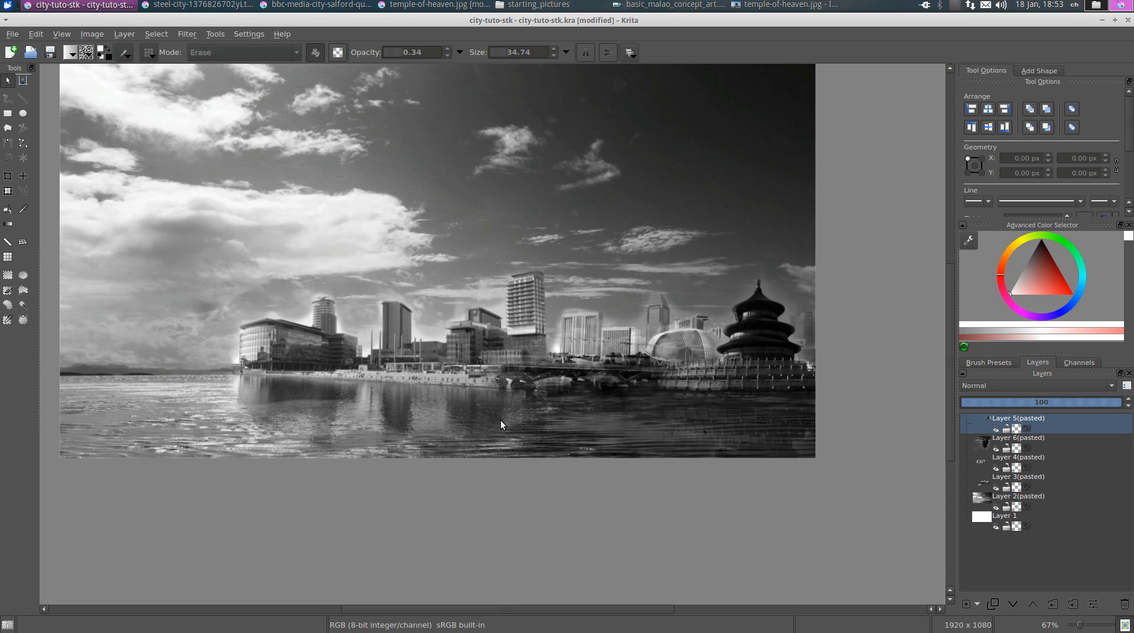
click(538, 6)
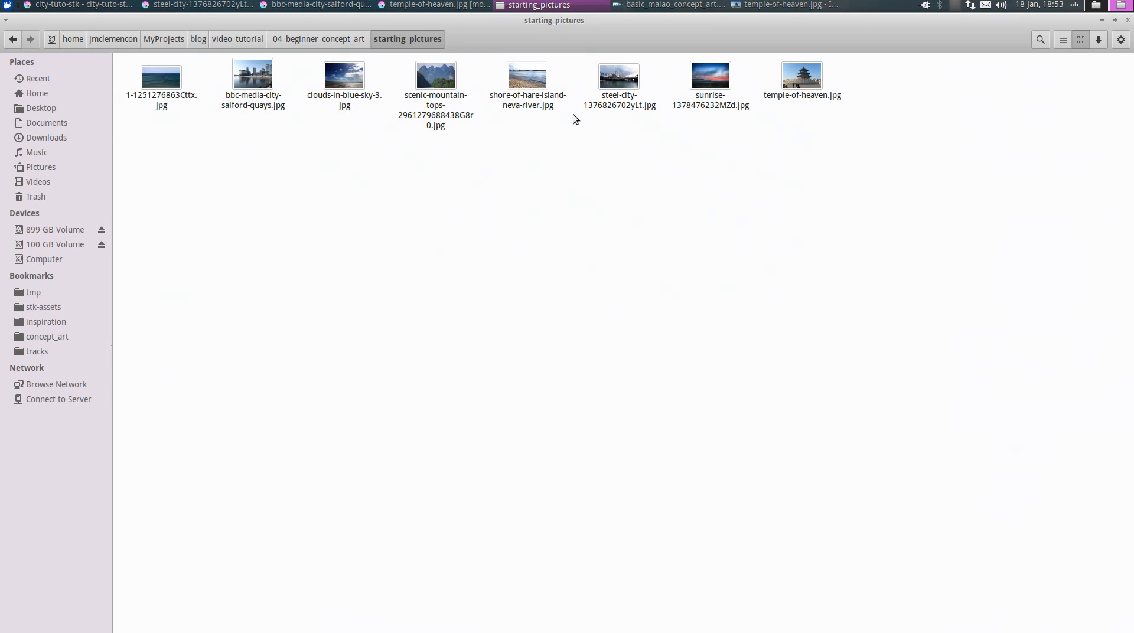
click(785, 5)
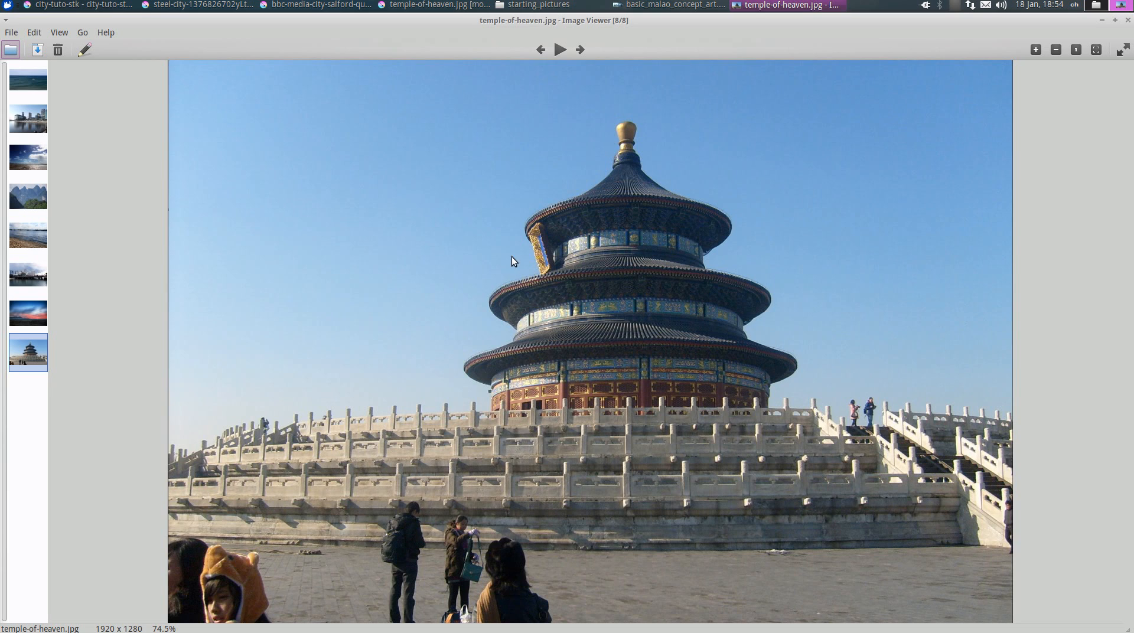
click(33, 315)
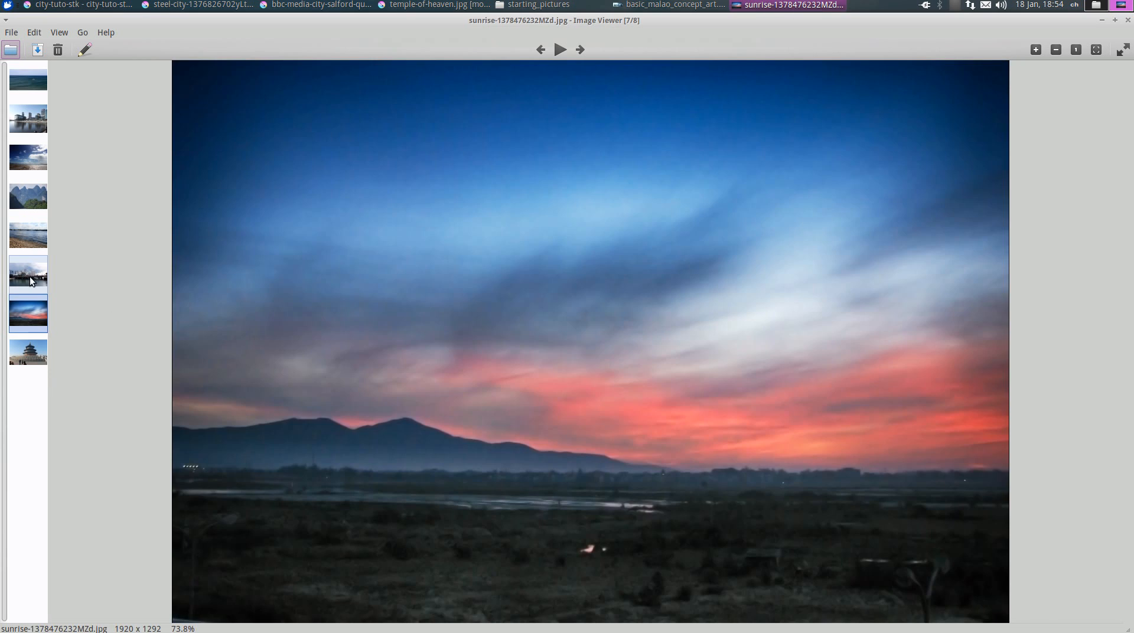
click(30, 263)
click(31, 239)
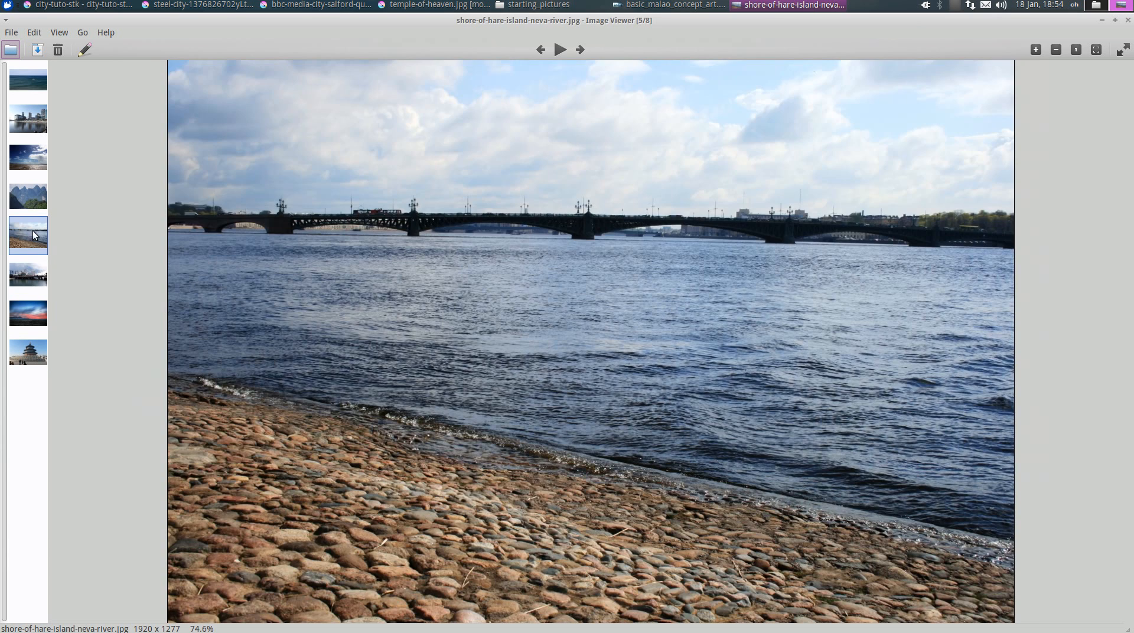
click(22, 87)
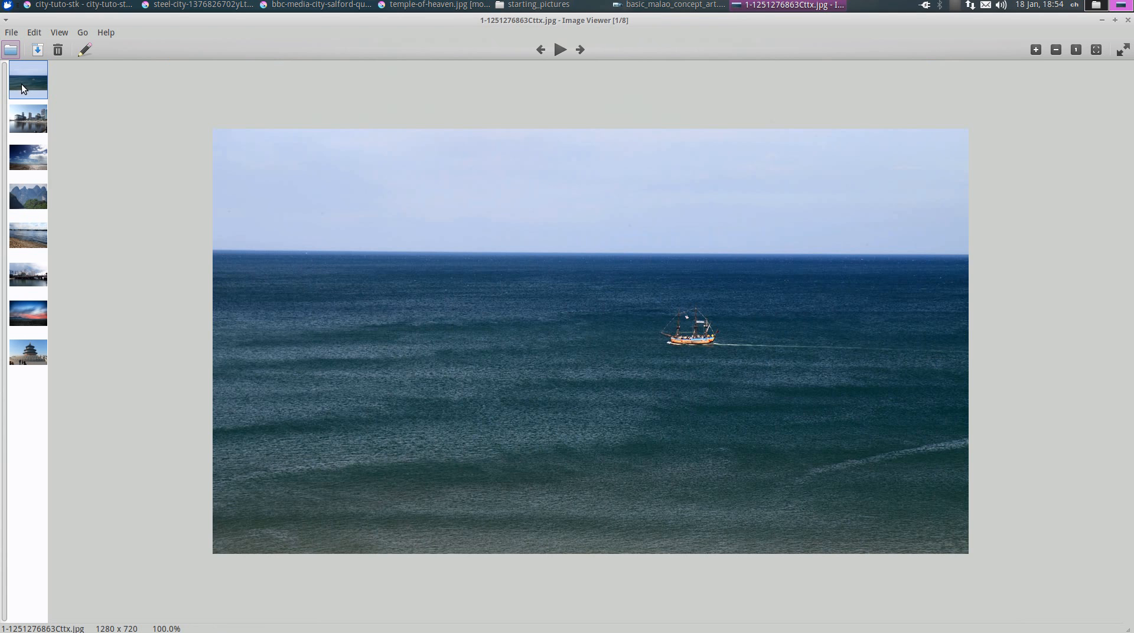
right_click(515, 346)
mouse_move(564, 392)
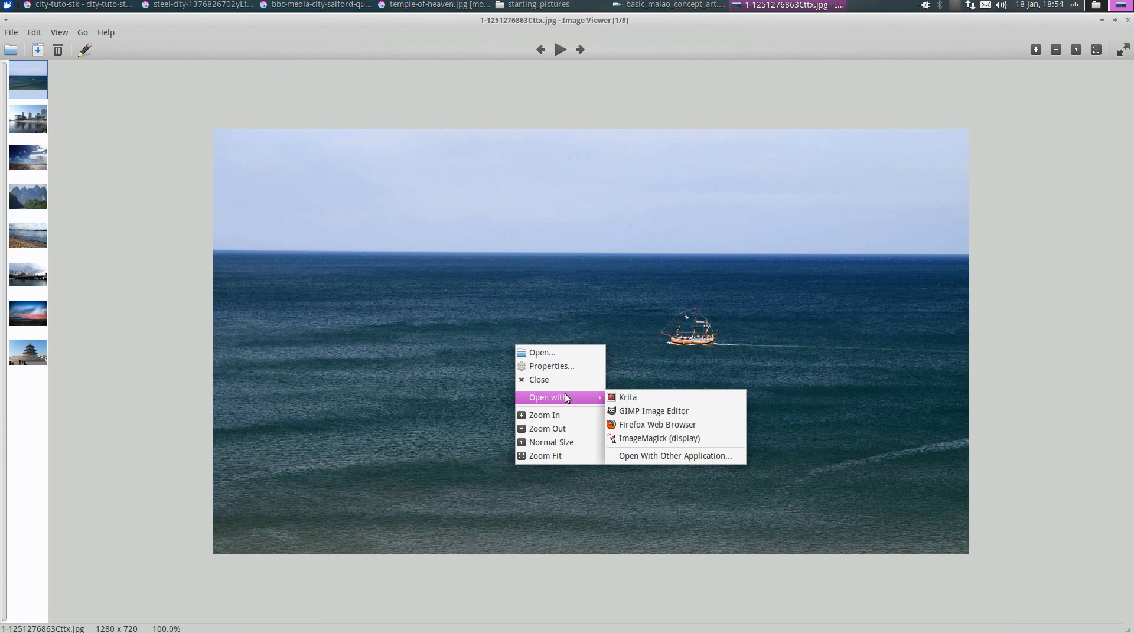
click(668, 401)
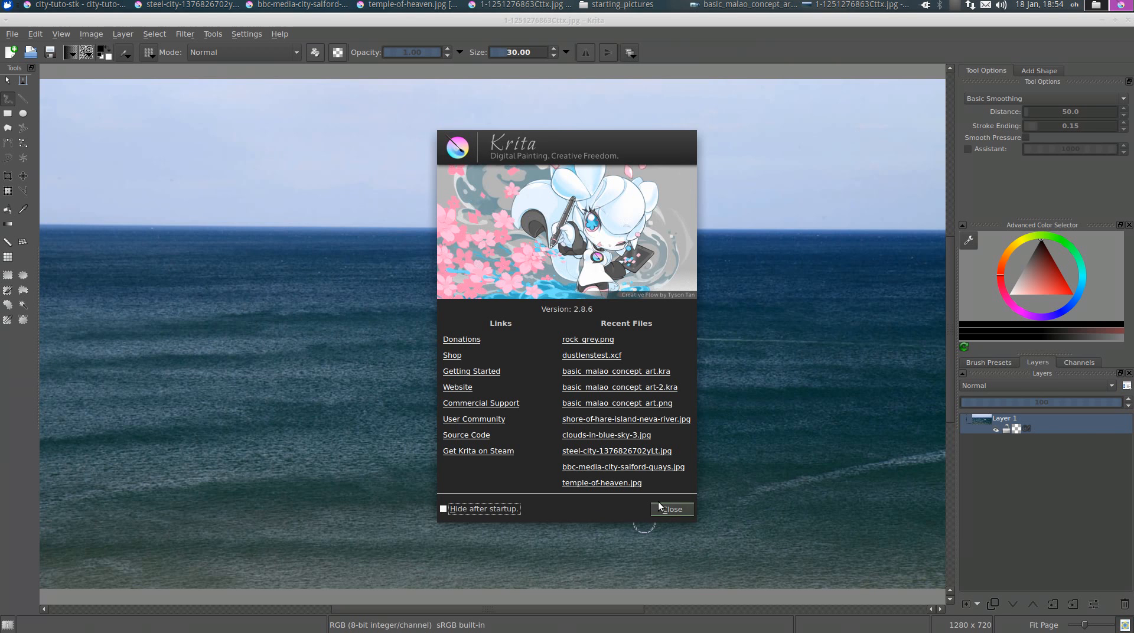
click(659, 507)
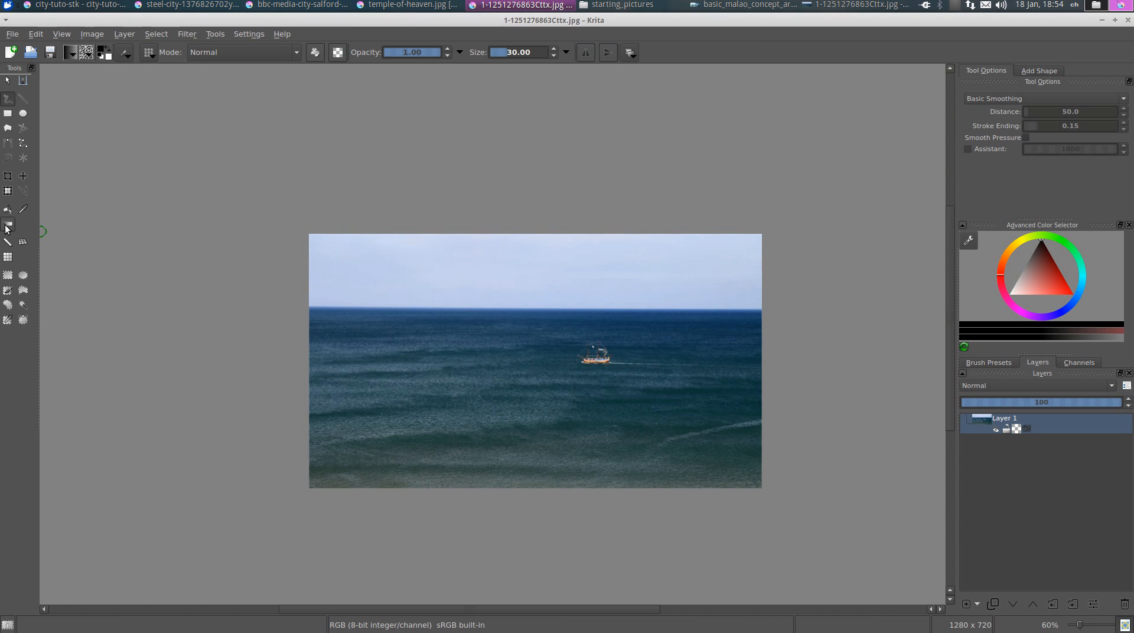
Step: Copy the entire sea photo and paste it as a new layer into city-tuto-stk.kra
click(8, 275)
drag(303, 208, 841, 565)
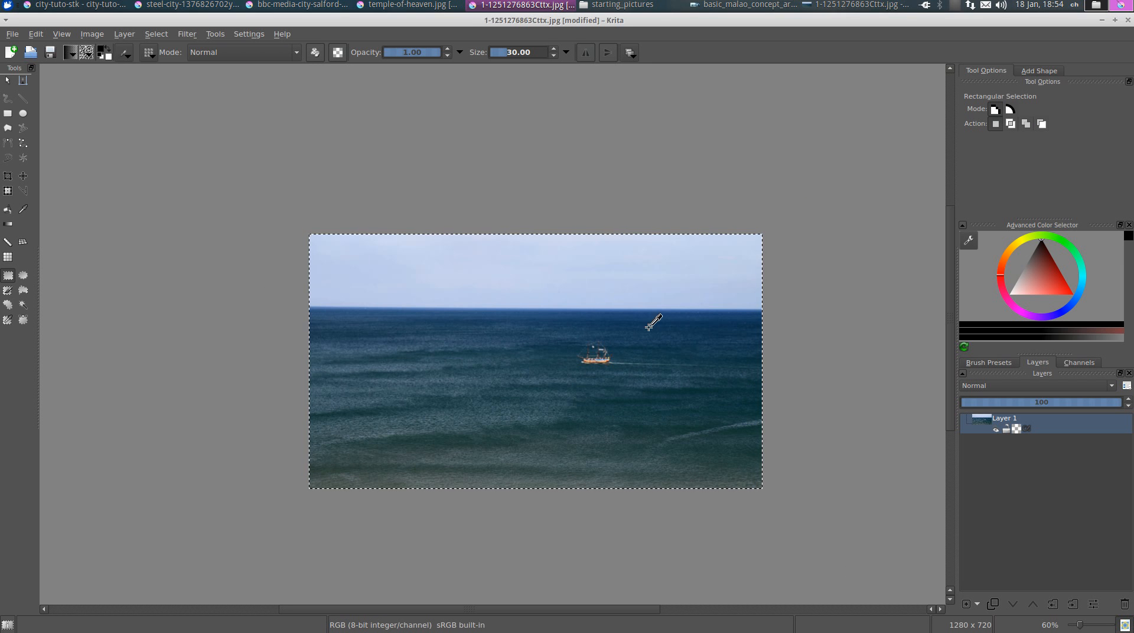
click(92, 5)
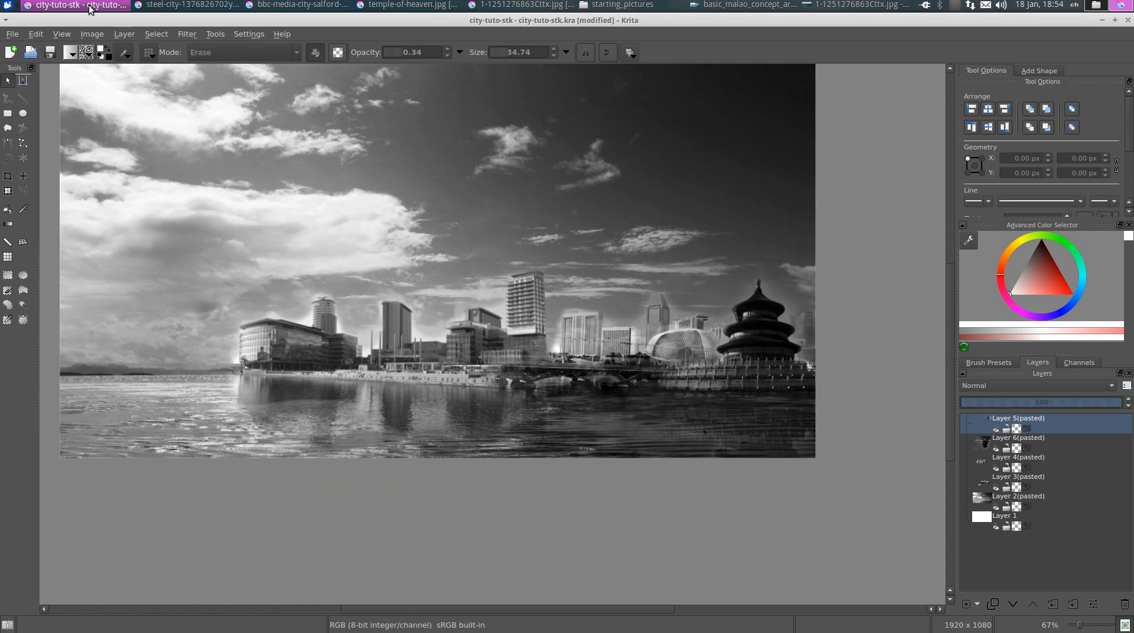
drag(505, 300, 544, 282)
key(ctrl+v)
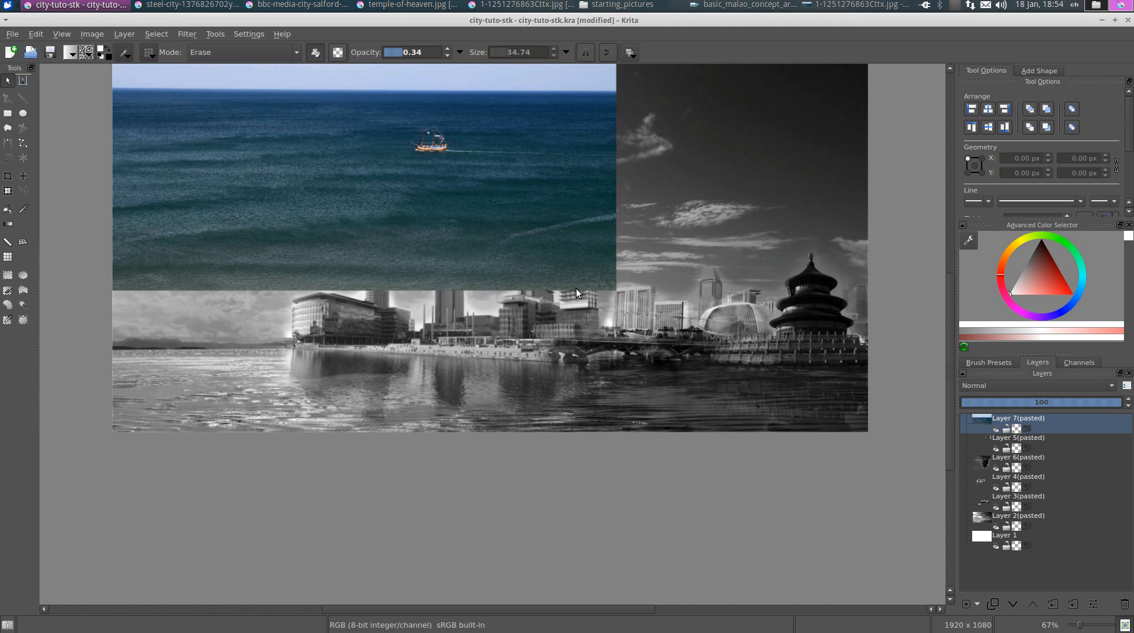
Step: Move the sea layer over the lower part of the city picture and scale it to 146 % width and 132 % height
key(ctrl+t)
drag(371, 218, 579, 366)
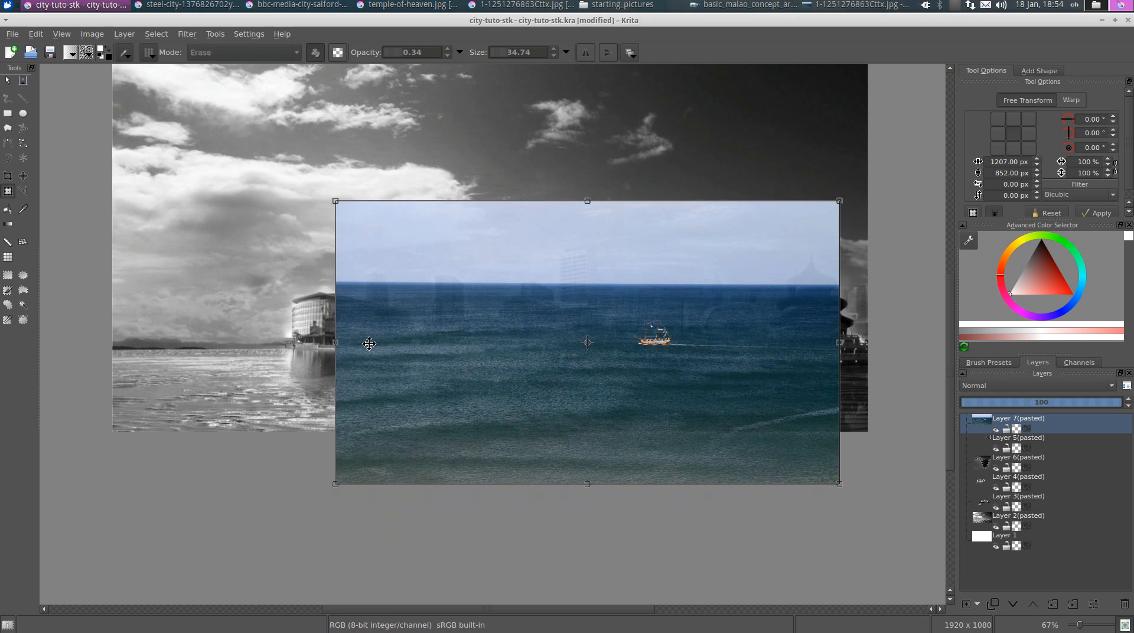
drag(318, 343, 161, 343)
drag(688, 337, 757, 336)
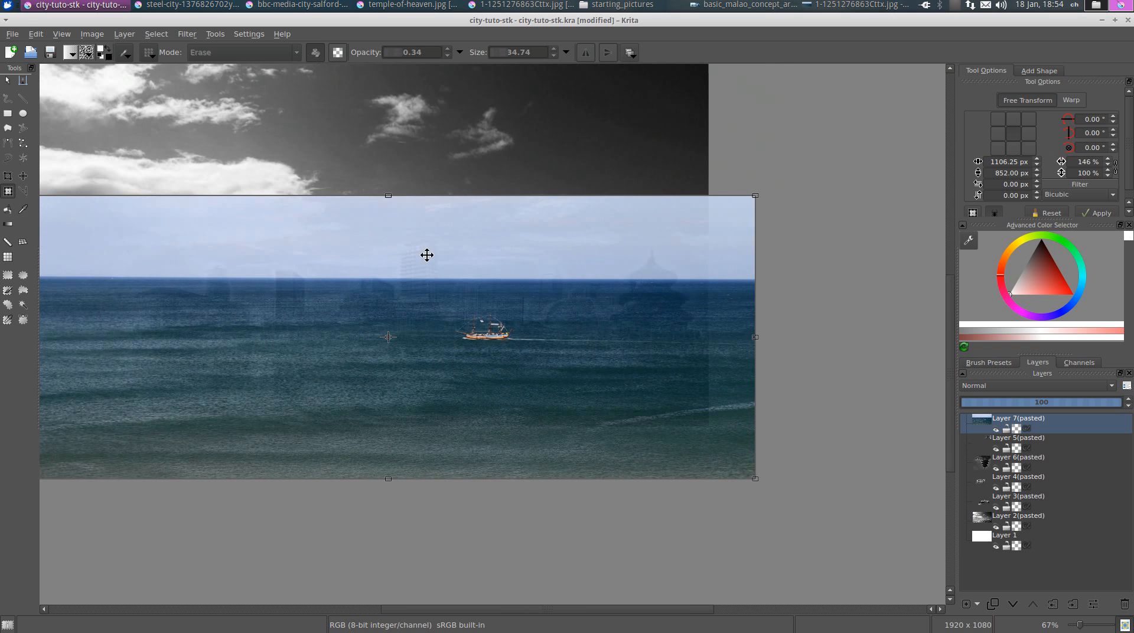
drag(508, 270, 514, 180)
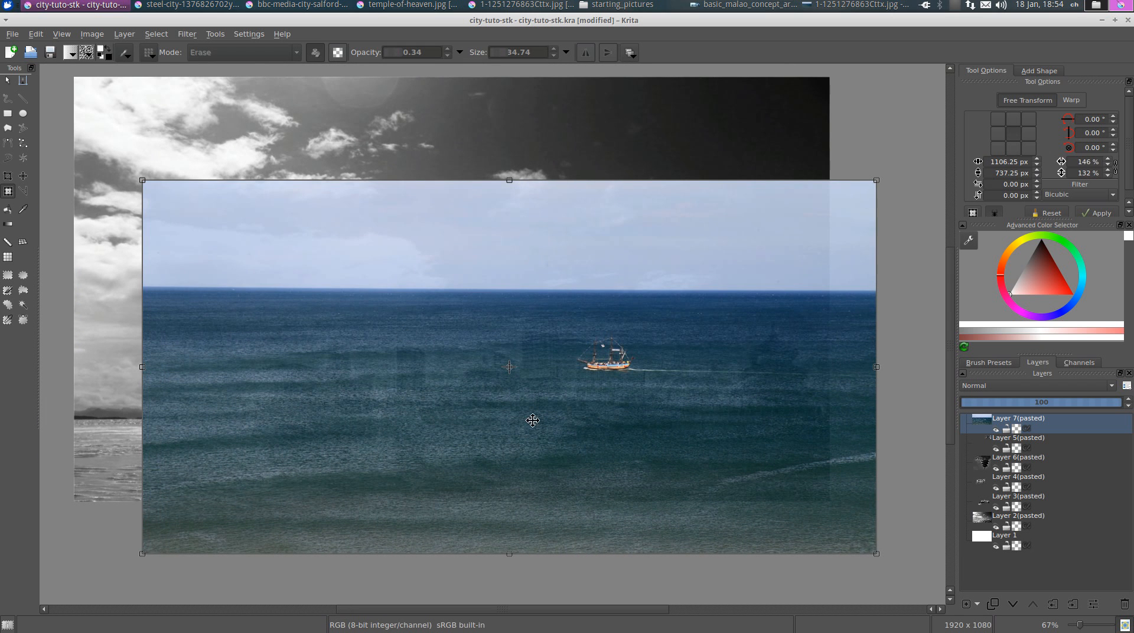
key(Return)
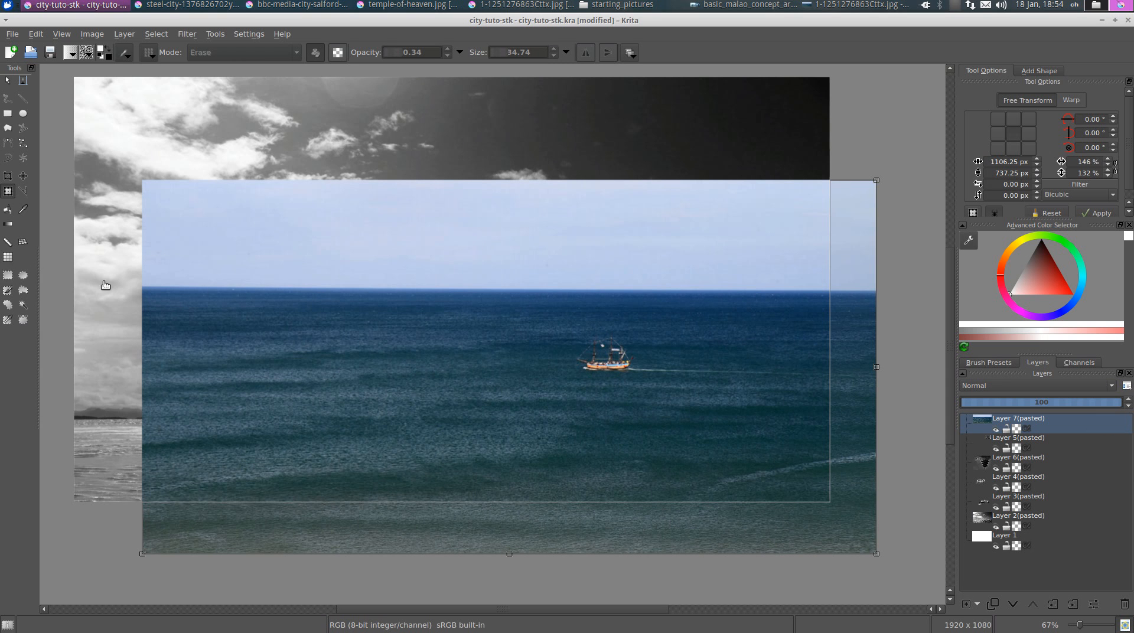
Step: Set the eraser to size 183.65 and opacity 0.61, and erase the sea layer over the sky and buildings
key(b)
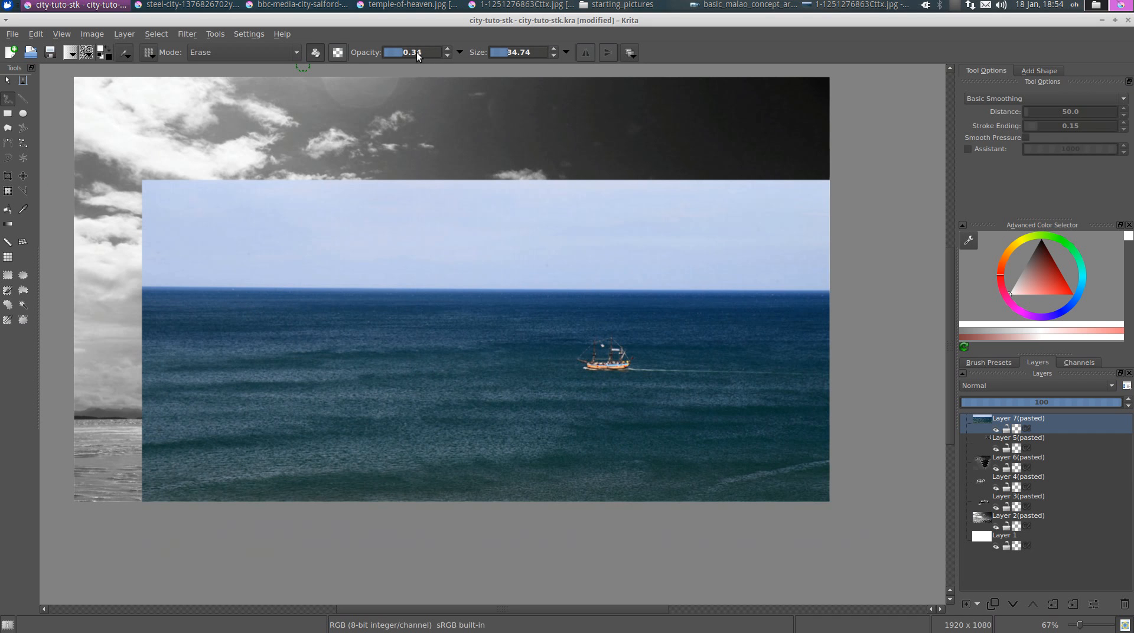
click(520, 52)
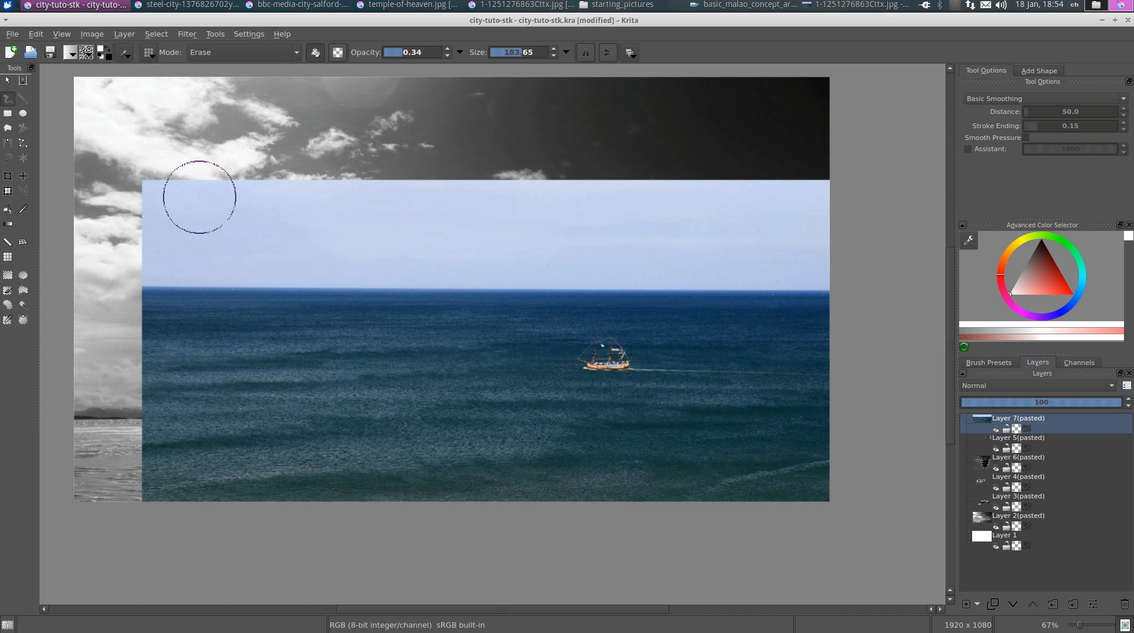
click(417, 52)
mouse_move(189, 184)
mouse_down()
mouse_move(428, 193)
mouse_move(177, 260)
mouse_move(189, 202)
mouse_move(721, 215)
mouse_move(521, 274)
mouse_move(721, 291)
mouse_move(215, 329)
mouse_move(277, 363)
mouse_move(268, 364)
mouse_move(762, 383)
mouse_move(811, 313)
mouse_move(632, 207)
mouse_move(645, 240)
mouse_up()
Step: Desaturate the sea layer with an HSV/HSL adjustment, setting the saturation to -100
key(ctrl+u)
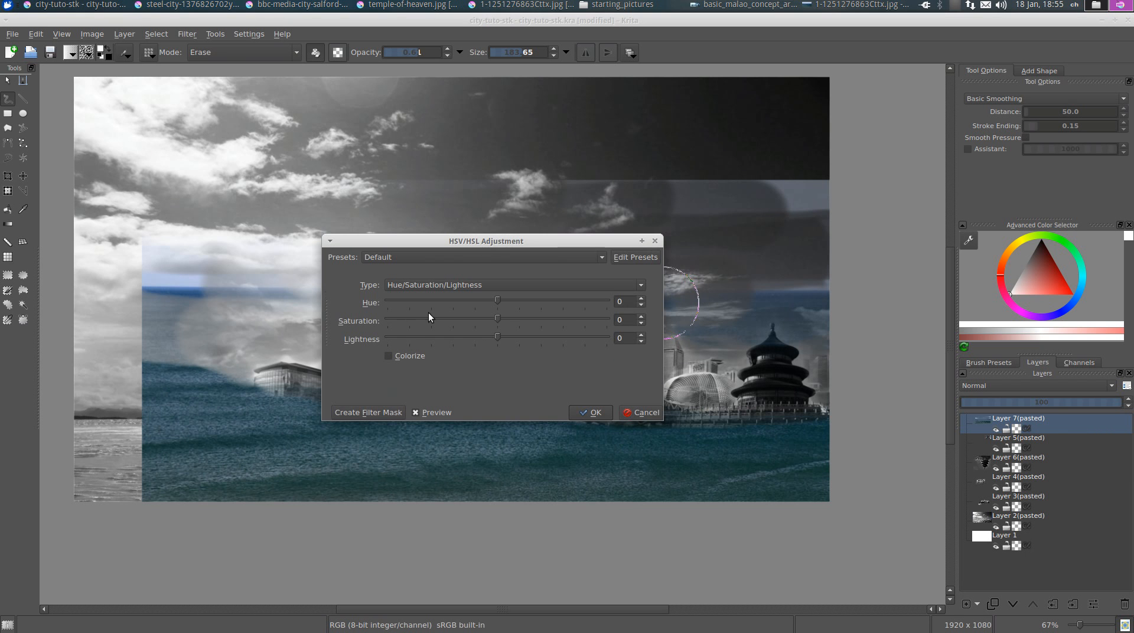
drag(497, 319, 381, 329)
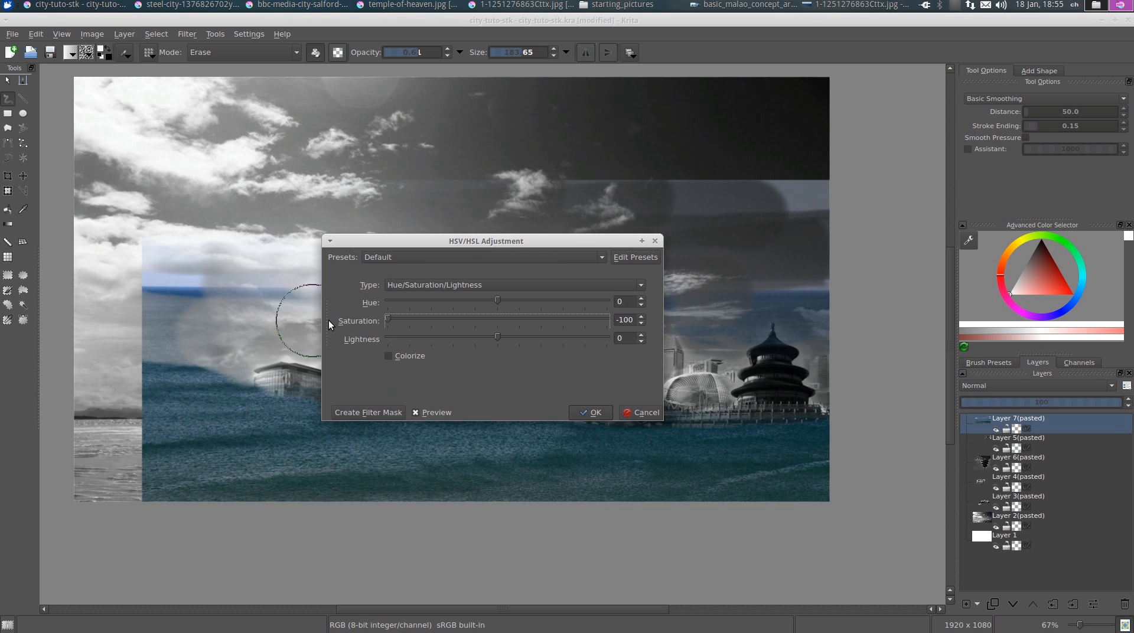
click(607, 412)
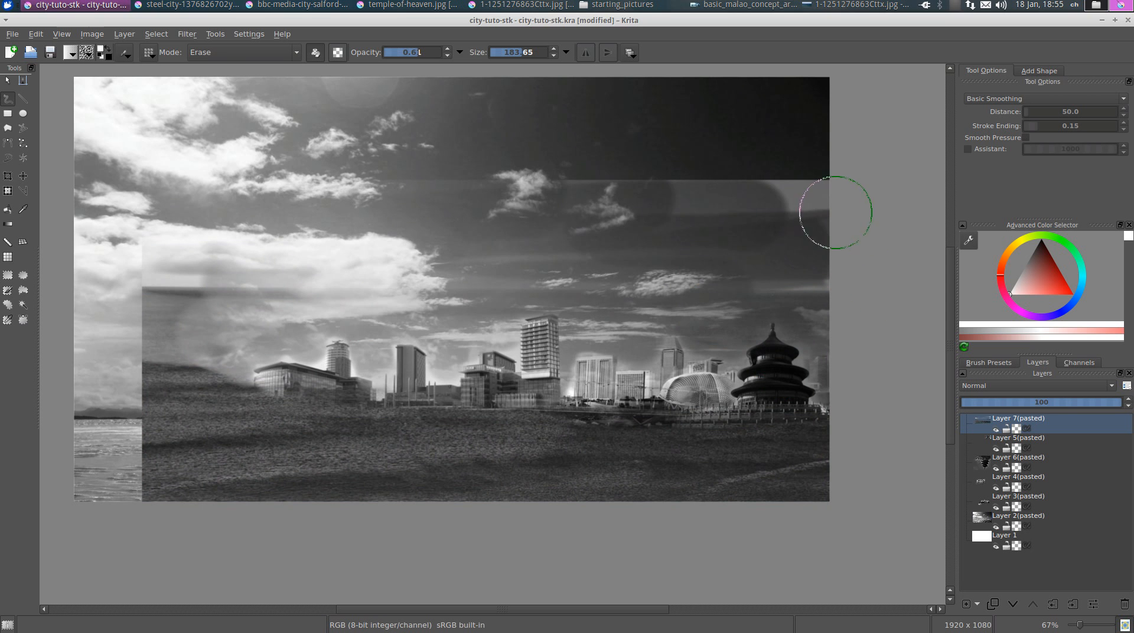
Step: Erase the remaining parts of the sea layer over the sky, the distant shoreline and the picture's right edge
mouse_move(120, 242)
mouse_down()
mouse_move(101, 309)
mouse_move(284, 339)
mouse_move(127, 374)
mouse_move(449, 373)
mouse_move(472, 392)
mouse_move(552, 401)
mouse_move(549, 414)
mouse_move(640, 389)
mouse_move(646, 400)
mouse_move(697, 398)
mouse_move(387, 401)
mouse_move(266, 389)
mouse_move(274, 400)
mouse_move(228, 384)
mouse_move(515, 384)
mouse_up()
mouse_move(139, 385)
mouse_down()
mouse_move(226, 386)
mouse_move(272, 372)
mouse_up()
mouse_move(829, 316)
mouse_down()
mouse_move(799, 280)
mouse_move(828, 182)
mouse_up()
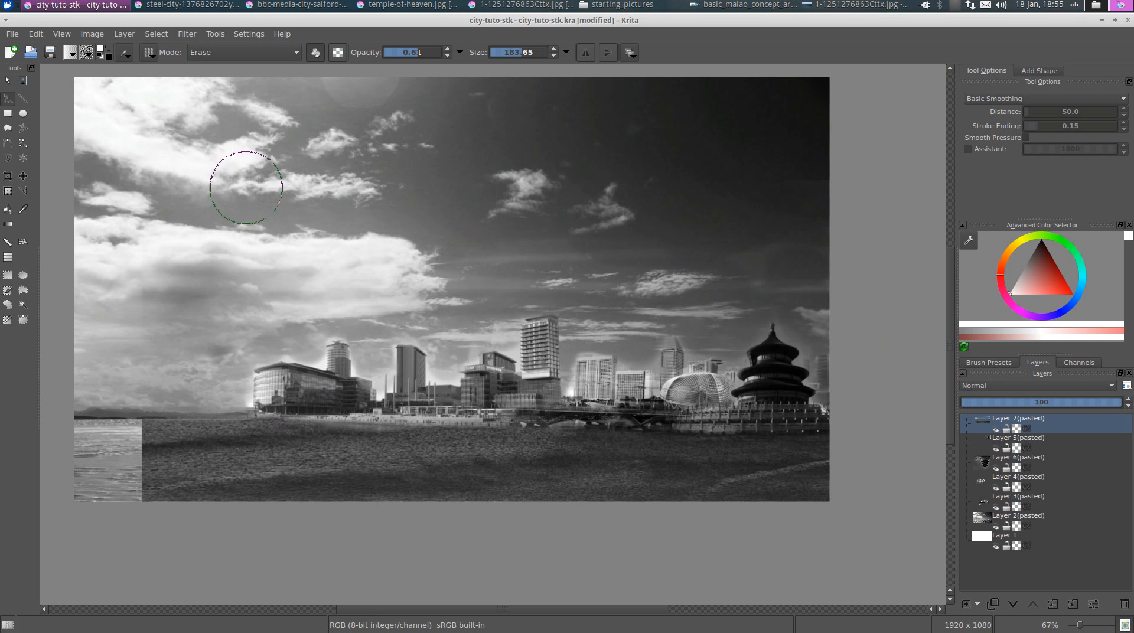
Step: Erase the sea layer's remaining traces over the sky at full opacity, and along the horizon with the eraser opacity at 0.69
drag(424, 53, 447, 54)
drag(418, 238, 899, 248)
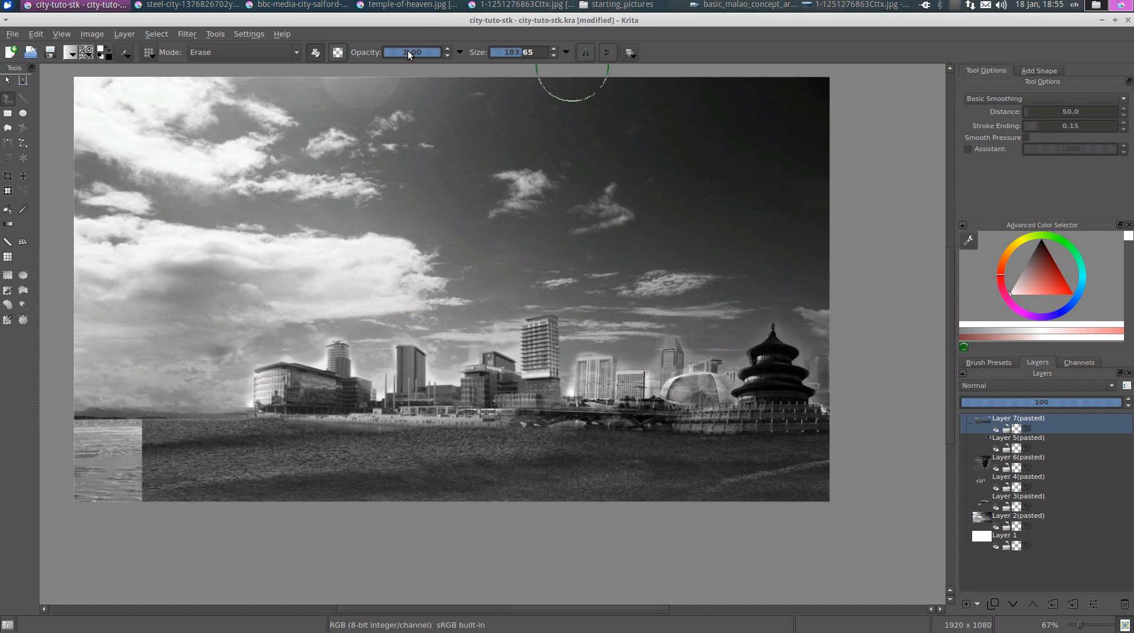
drag(426, 52, 423, 53)
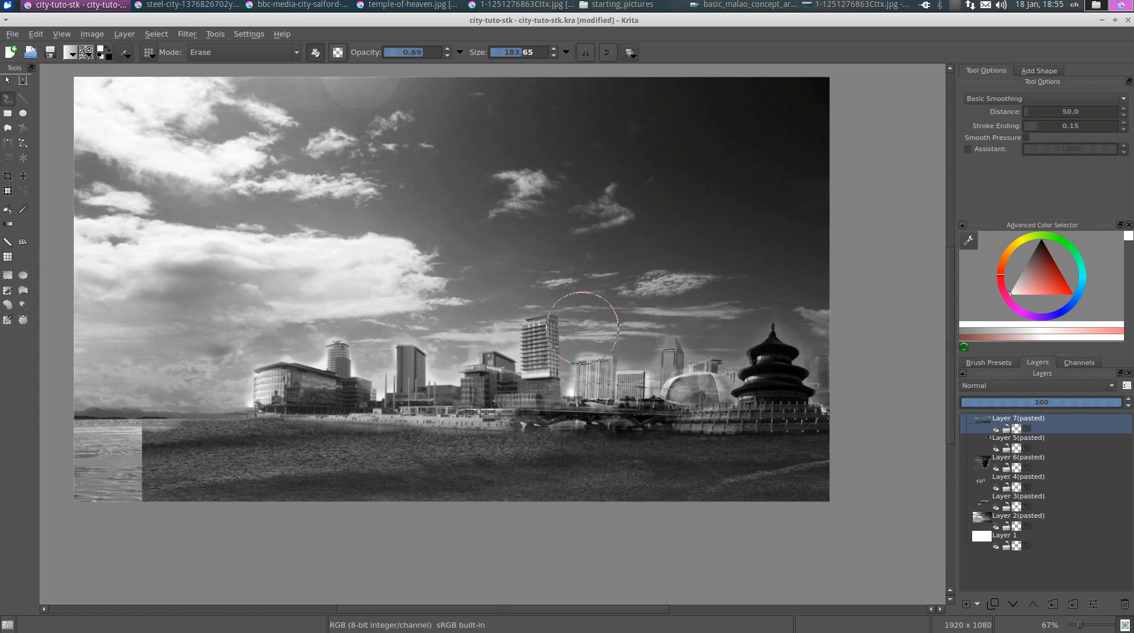
drag(584, 328, 575, 288)
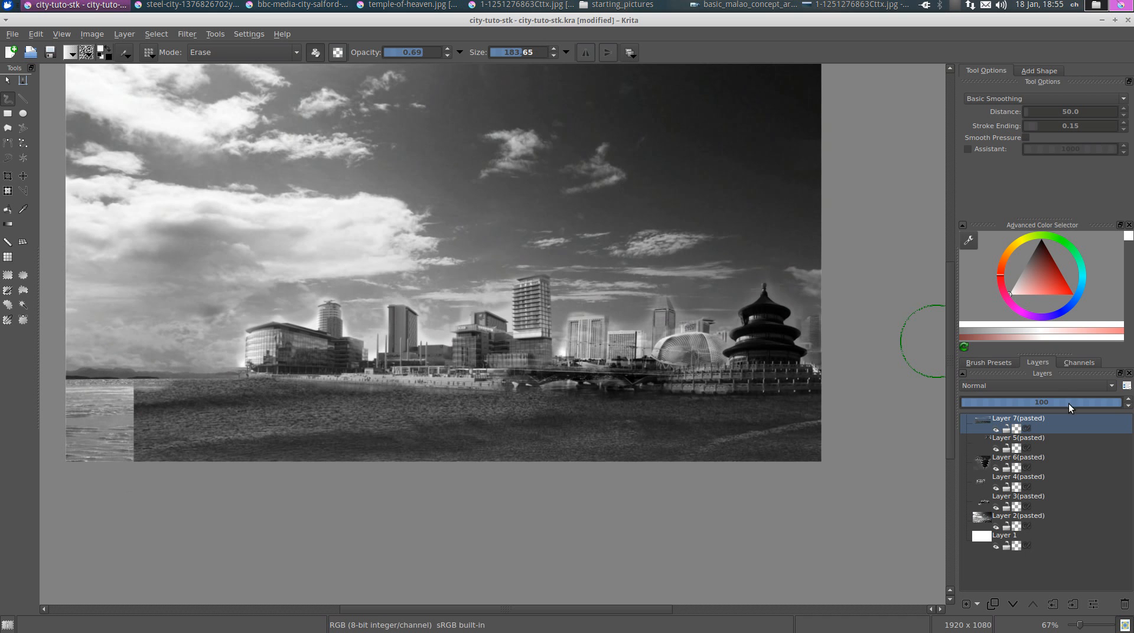
Step: Try the sea layer in Overlay blending mode with its layer opacity lowered to 28 %
drag(1069, 403, 1042, 403)
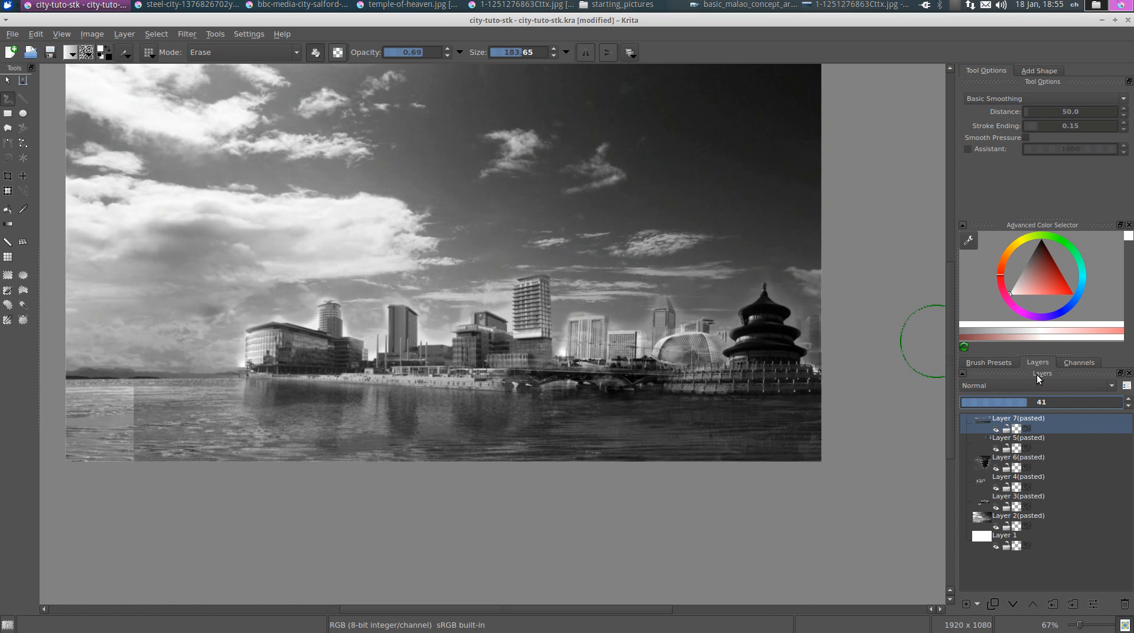
click(1018, 389)
click(976, 478)
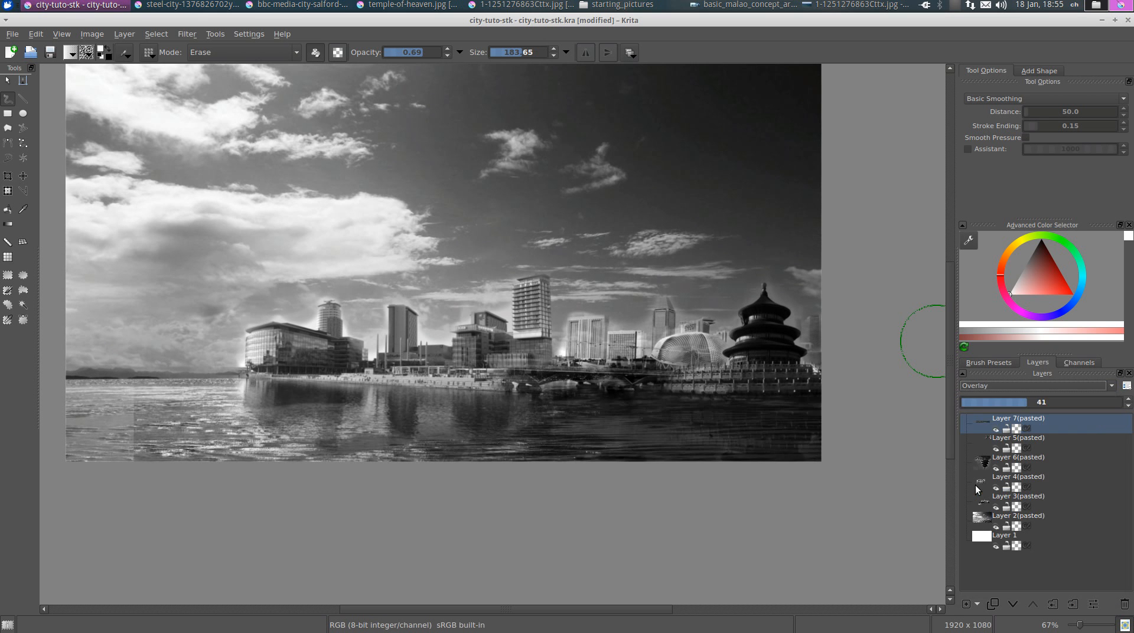
mouse_move(1029, 401)
mouse_down()
mouse_move(1096, 399)
mouse_move(1007, 402)
mouse_up()
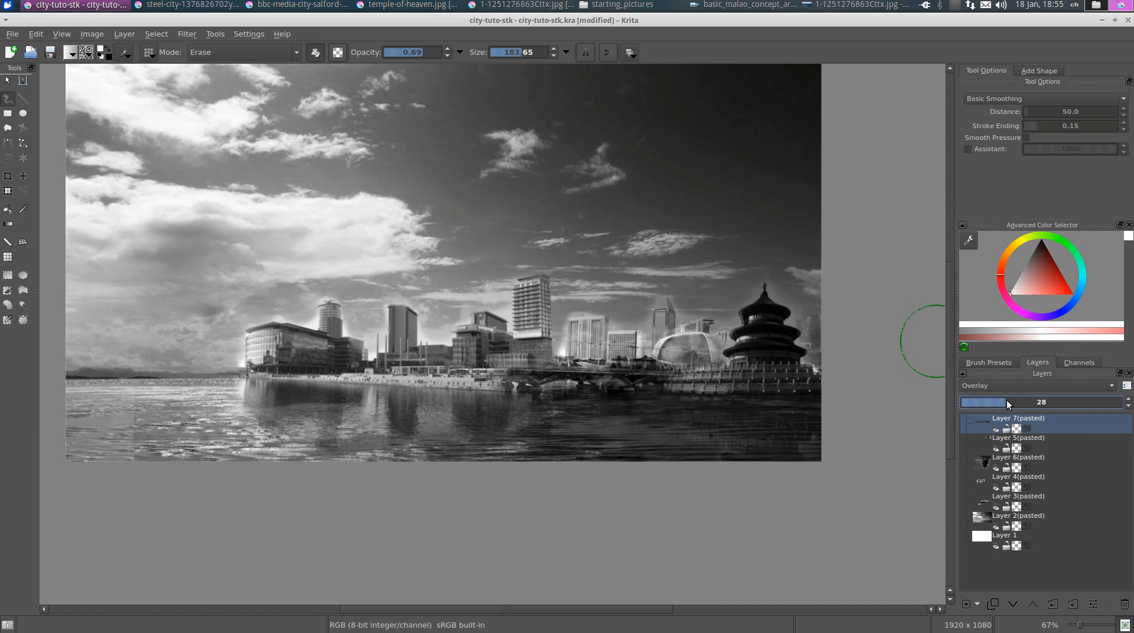
Step: Return the sea layer to Normal blending mode and set its layer opacity to 45 %
click(1029, 389)
click(994, 478)
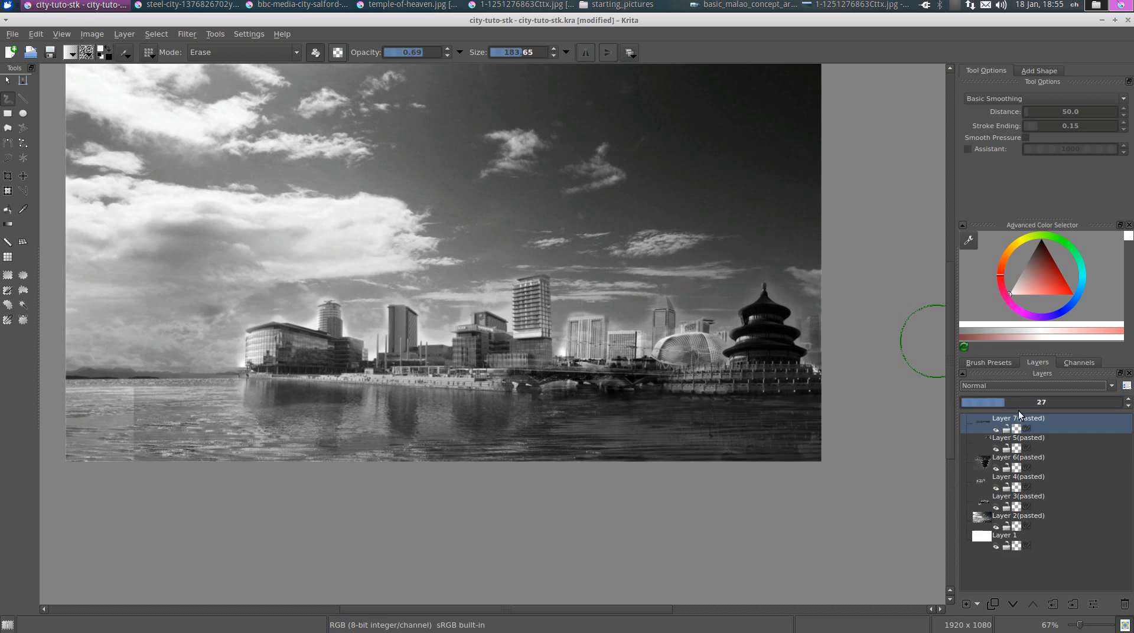
click(1034, 402)
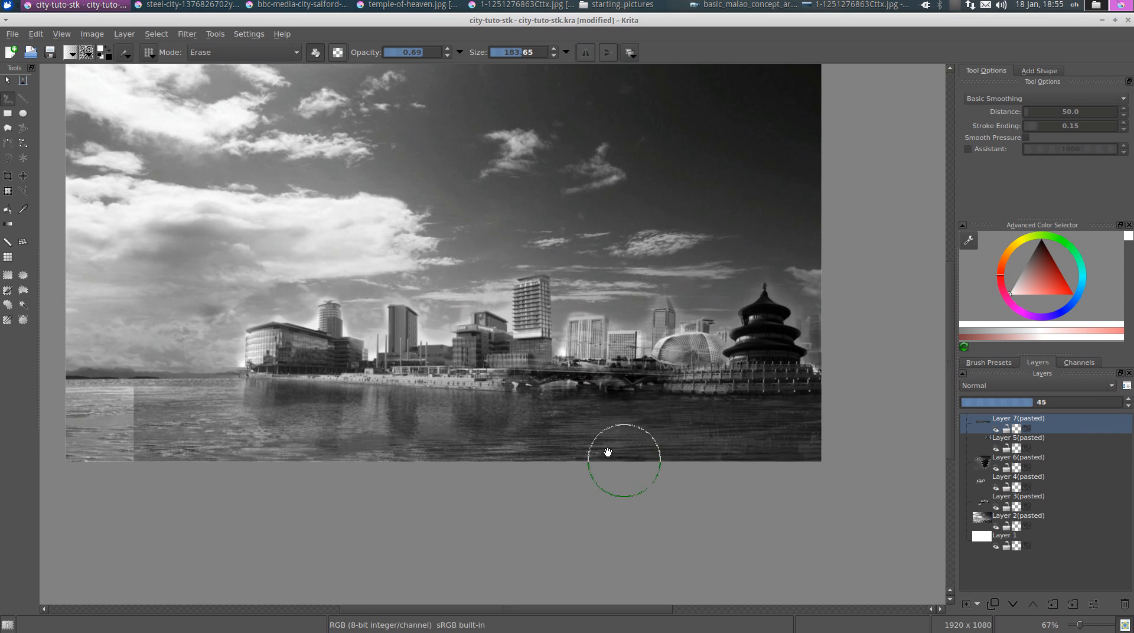
drag(622, 458, 601, 430)
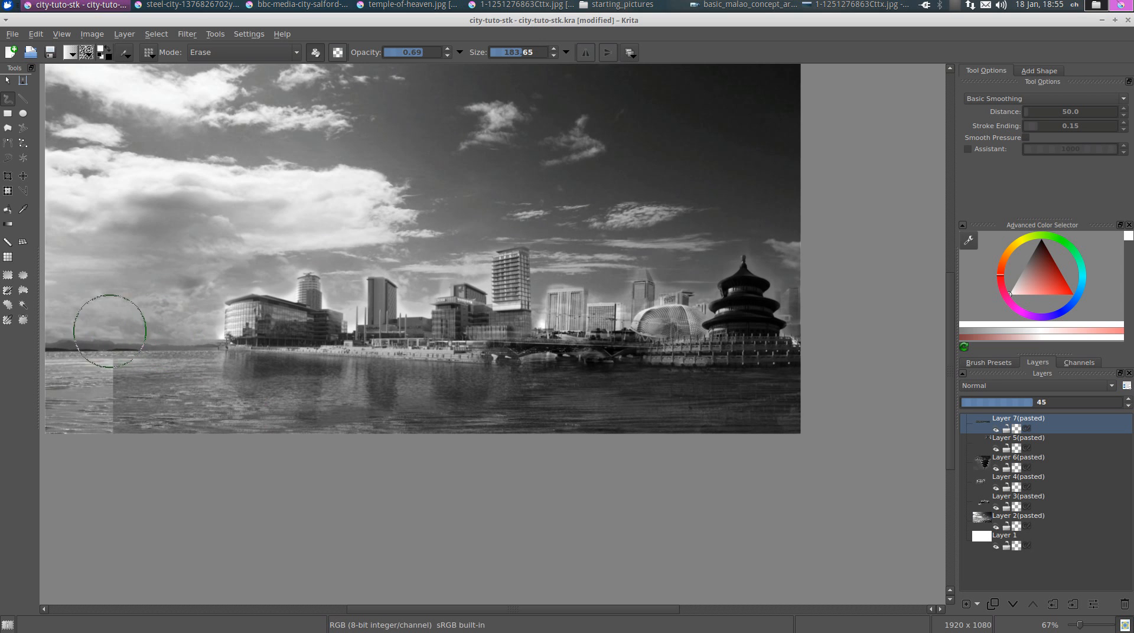
Step: Set the eraser opacity to 0.38 and soften the hard edge of the lighter water patch at the image's lower-left corner
drag(109, 328, 107, 458)
key(ctrl+z)
drag(142, 332, 219, 344)
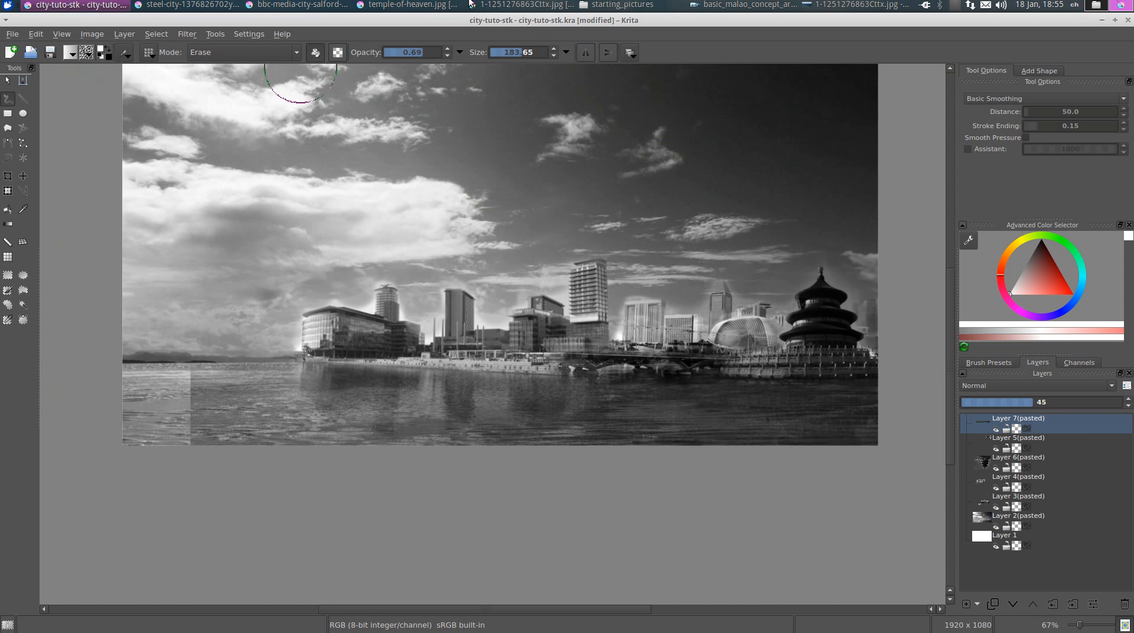
drag(417, 57, 406, 54)
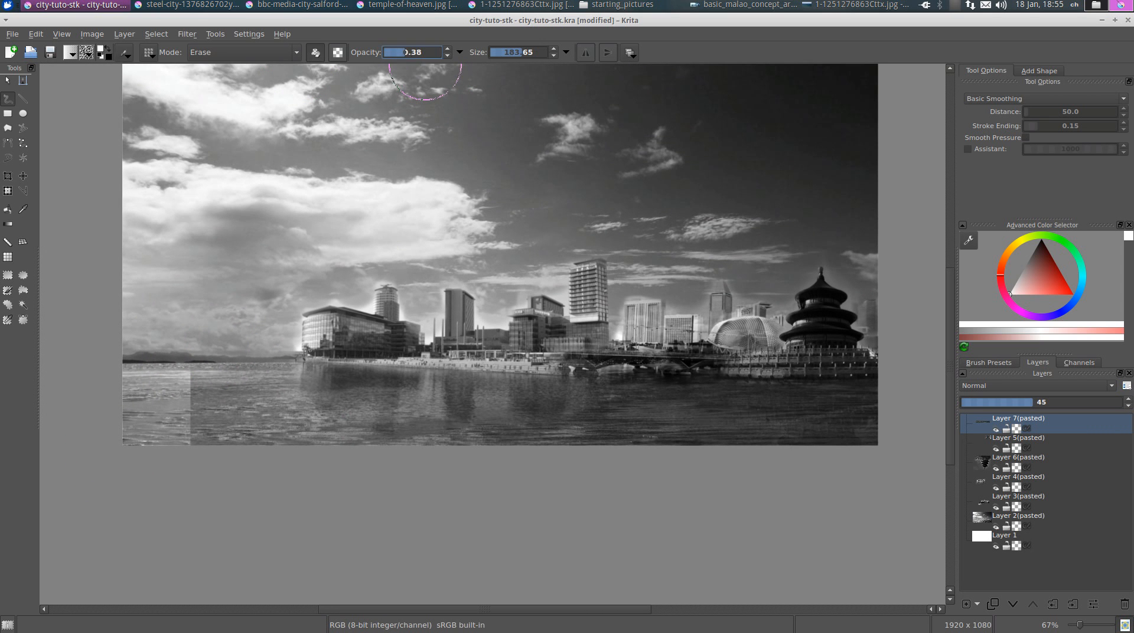
drag(197, 372, 195, 443)
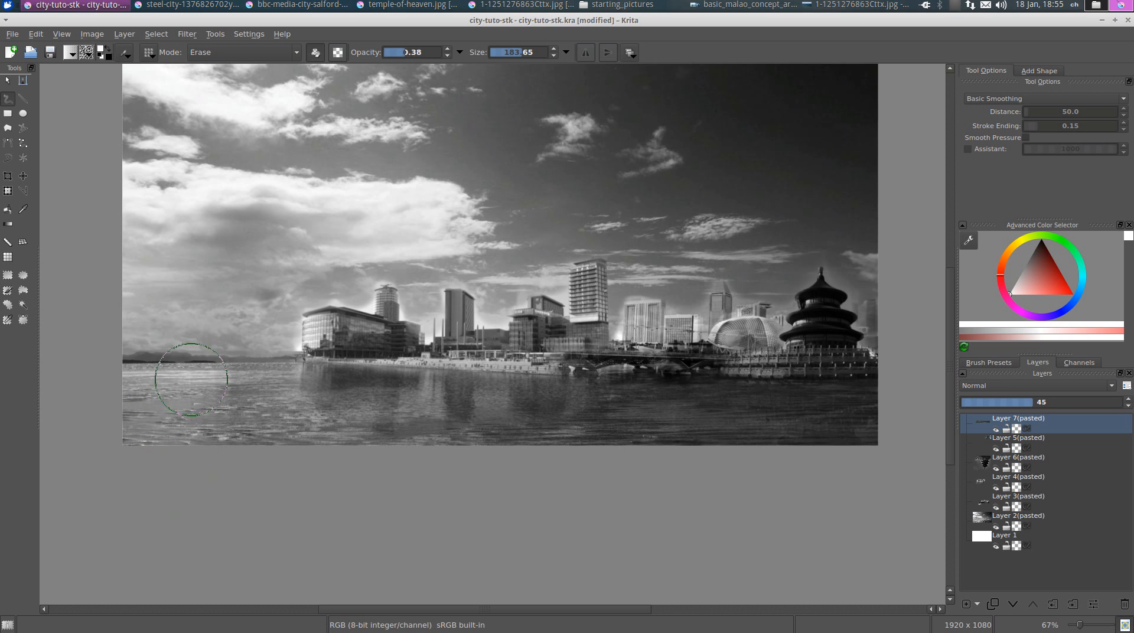
drag(212, 349, 210, 390)
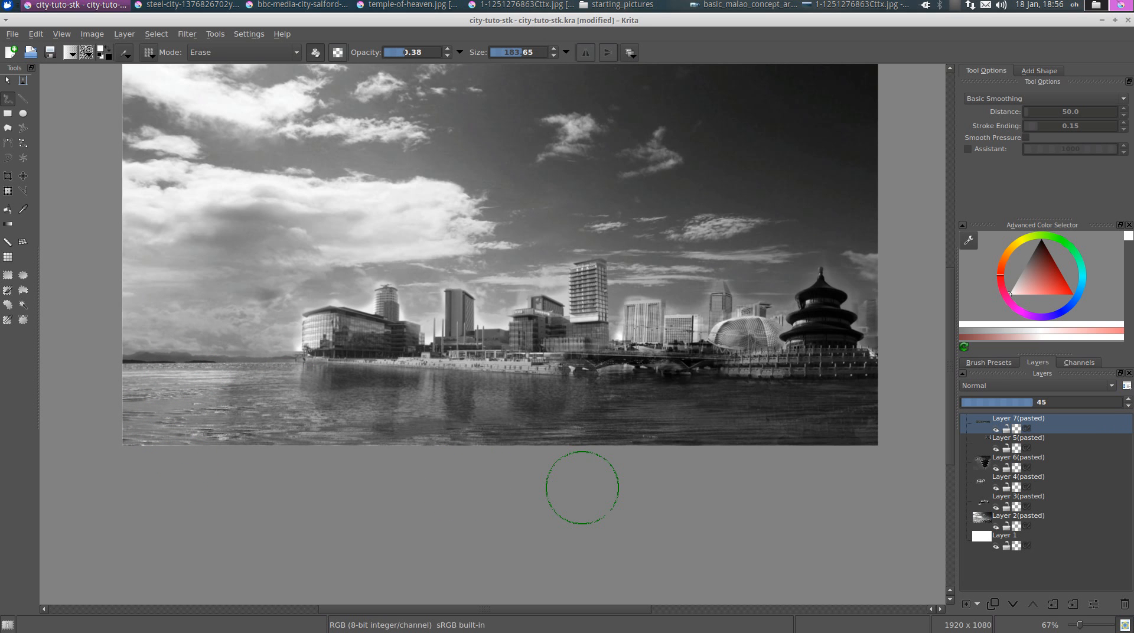
Step: On Layer 4, erase the bright halo around the leftmost glass building and the round tower's near side, using eraser size 16.12
click(1035, 486)
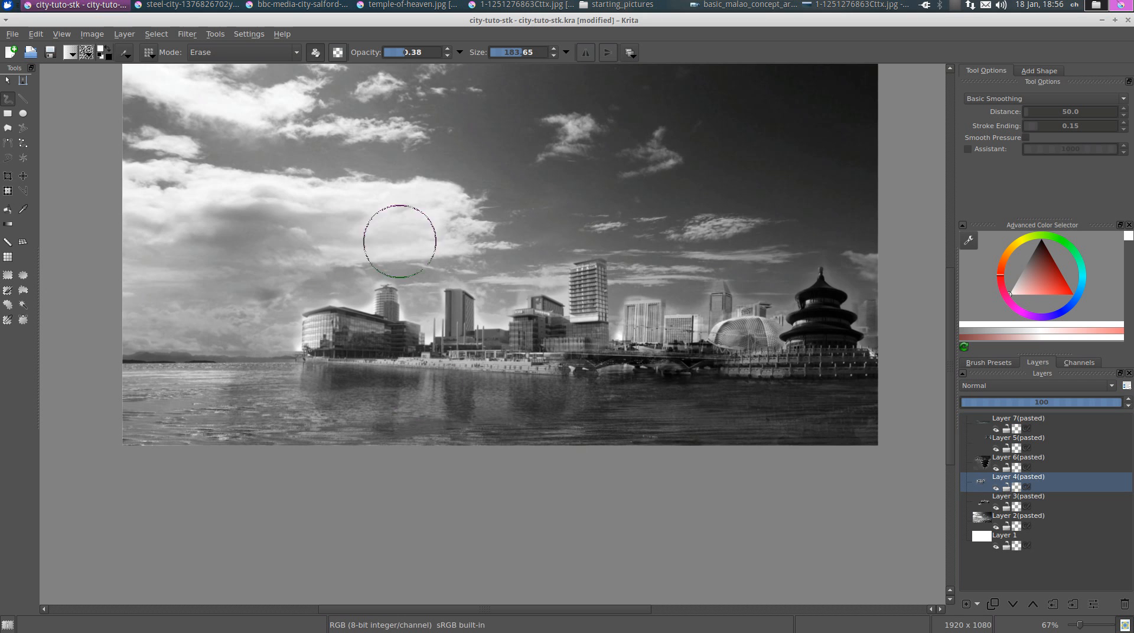
scroll(304, 301, up, 5)
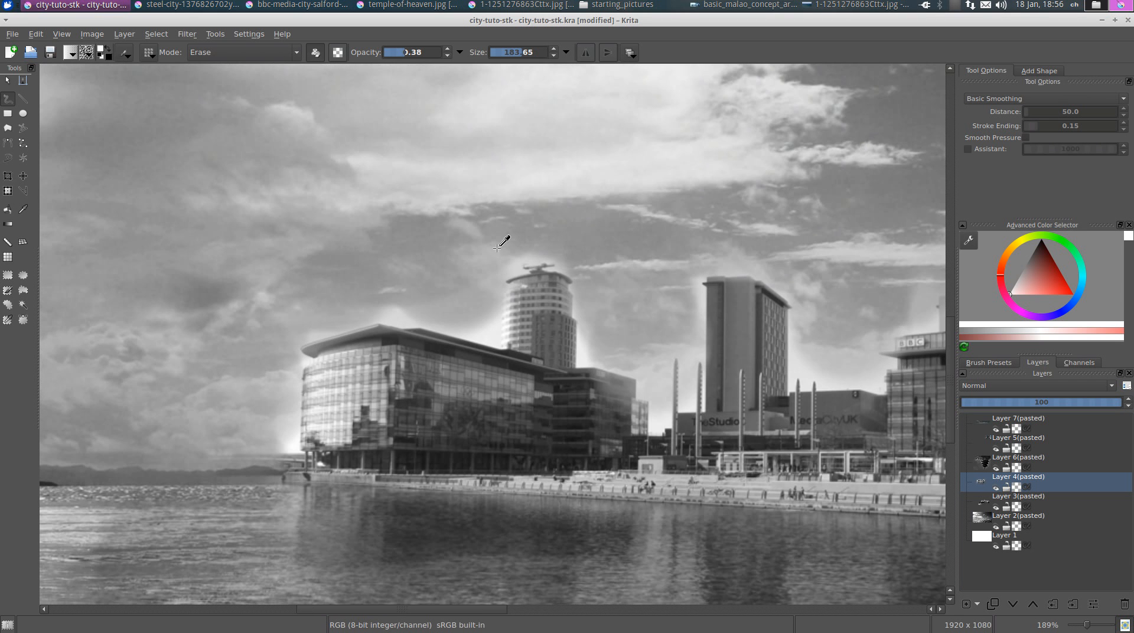
click(503, 52)
scroll(413, 319, up, 2)
mouse_move(382, 281)
mouse_down()
mouse_move(470, 279)
mouse_move(383, 285)
mouse_move(468, 289)
mouse_move(444, 285)
mouse_move(563, 313)
mouse_up()
mouse_move(603, 327)
mouse_down()
mouse_move(591, 276)
mouse_move(628, 332)
mouse_move(598, 290)
mouse_move(590, 212)
mouse_move(585, 308)
mouse_move(560, 304)
mouse_move(586, 288)
mouse_move(587, 323)
mouse_move(605, 333)
mouse_move(484, 303)
mouse_move(578, 321)
mouse_move(523, 304)
mouse_move(585, 327)
mouse_move(347, 277)
mouse_move(427, 309)
mouse_move(374, 297)
mouse_move(196, 336)
mouse_move(176, 551)
mouse_move(199, 548)
mouse_move(169, 464)
mouse_move(186, 531)
mouse_move(198, 492)
mouse_move(183, 461)
mouse_move(206, 529)
mouse_move(198, 487)
mouse_move(216, 480)
mouse_move(202, 405)
mouse_move(211, 485)
mouse_move(235, 319)
mouse_up()
drag(217, 390, 227, 381)
drag(240, 323, 421, 302)
mouse_move(206, 326)
mouse_down()
mouse_move(425, 275)
mouse_move(200, 289)
mouse_move(154, 303)
mouse_up()
mouse_move(394, 293)
mouse_down()
mouse_move(488, 299)
mouse_move(623, 328)
mouse_move(602, 258)
mouse_move(612, 195)
mouse_up()
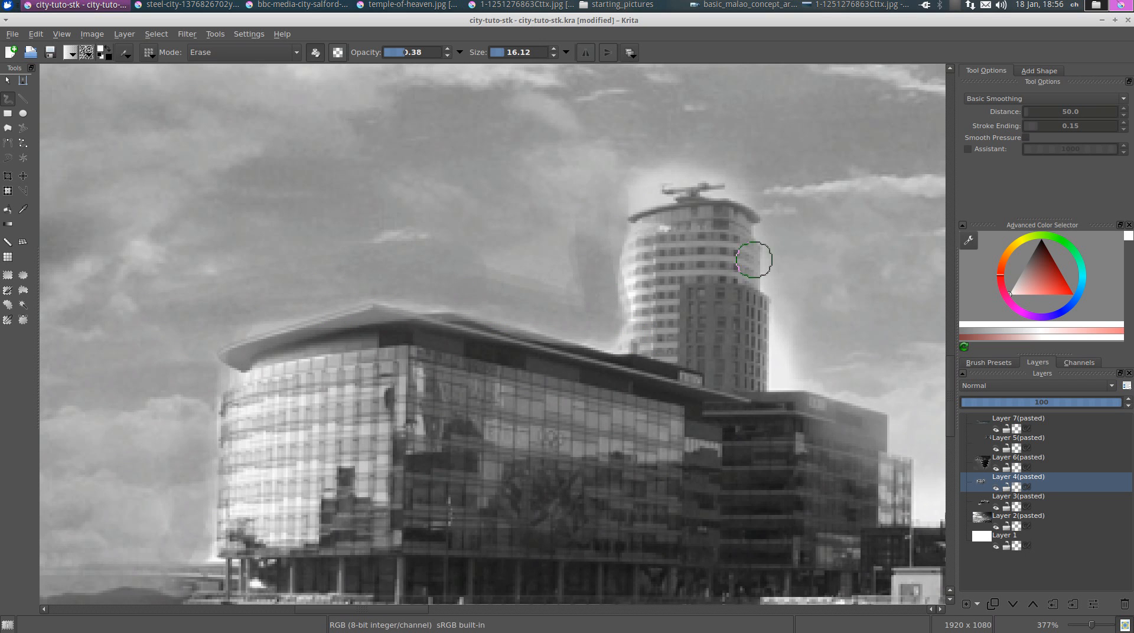
Step: Erase the bright halo between the round tower and the tall tower above TheStudio building
drag(750, 256, 557, 239)
mouse_move(415, 185)
mouse_down()
mouse_move(457, 167)
mouse_move(559, 154)
mouse_move(612, 299)
mouse_move(610, 256)
mouse_move(594, 353)
mouse_move(688, 364)
mouse_up()
mouse_move(596, 353)
mouse_down()
mouse_move(602, 240)
mouse_move(595, 269)
mouse_move(587, 249)
mouse_up()
mouse_move(649, 325)
mouse_down()
mouse_move(549, 266)
mouse_move(561, 267)
mouse_up()
drag(701, 281, 694, 365)
mouse_move(700, 322)
mouse_down()
mouse_move(703, 399)
mouse_move(699, 316)
mouse_move(640, 284)
mouse_move(648, 334)
mouse_move(633, 303)
mouse_move(620, 313)
mouse_up()
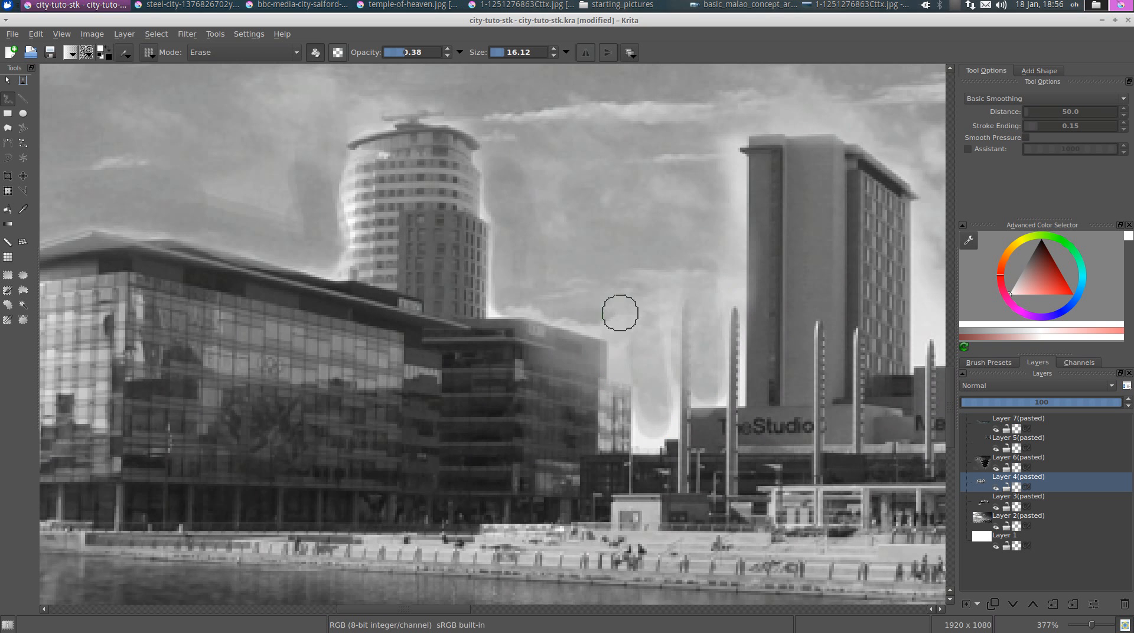
Step: Clone over the BBC letters on the building's facade using the Duplicate brush at size 12.41
mouse_move(827, 362)
mouse_down()
mouse_move(554, 324)
mouse_move(300, 308)
mouse_up()
drag(565, 283, 519, 362)
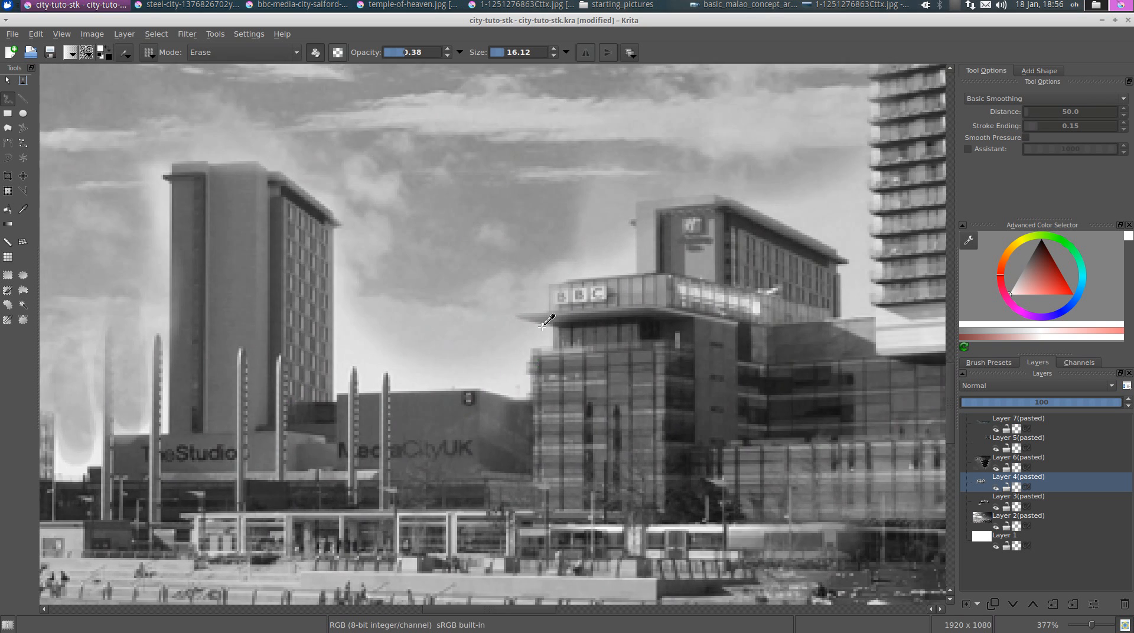
scroll(545, 312, up, 2)
drag(625, 306, 508, 345)
drag(491, 387, 451, 352)
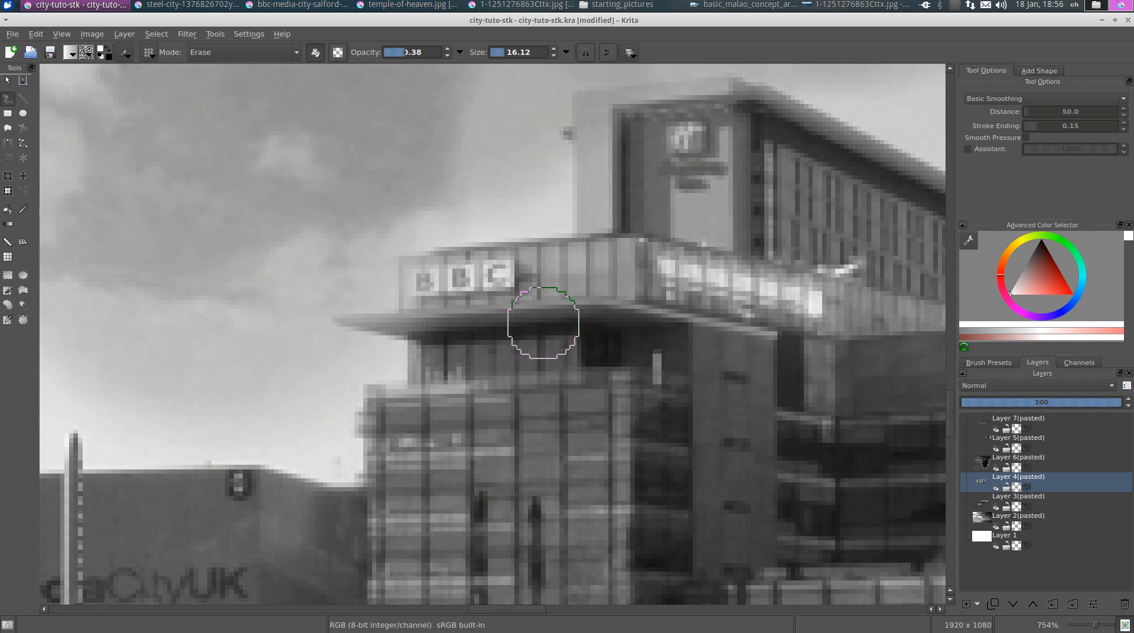
click(125, 52)
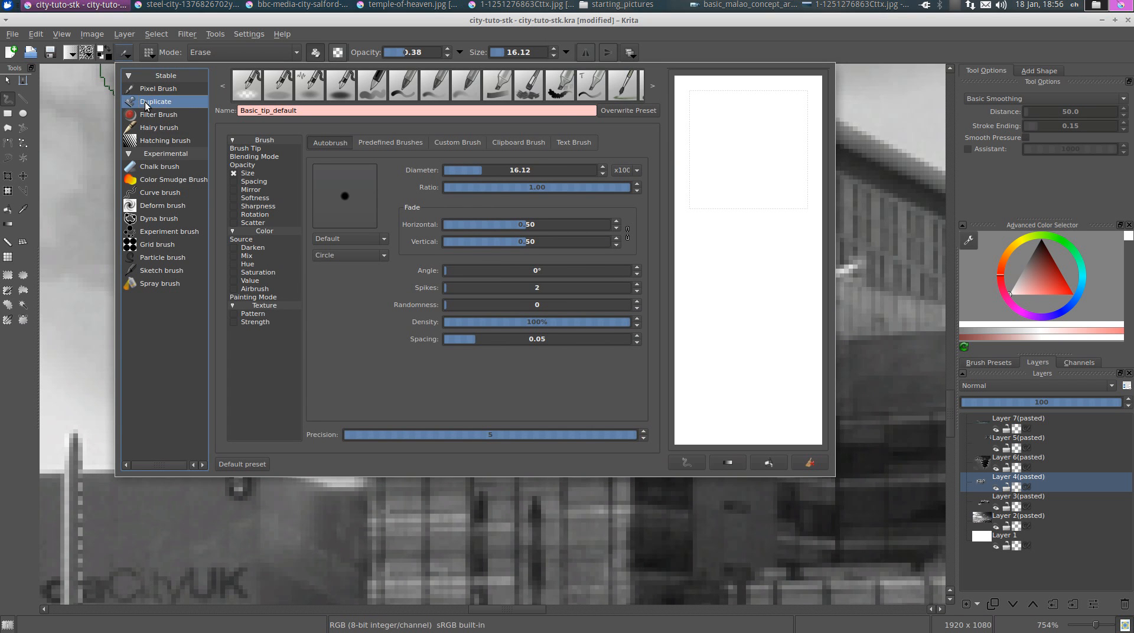
click(144, 102)
click(65, 264)
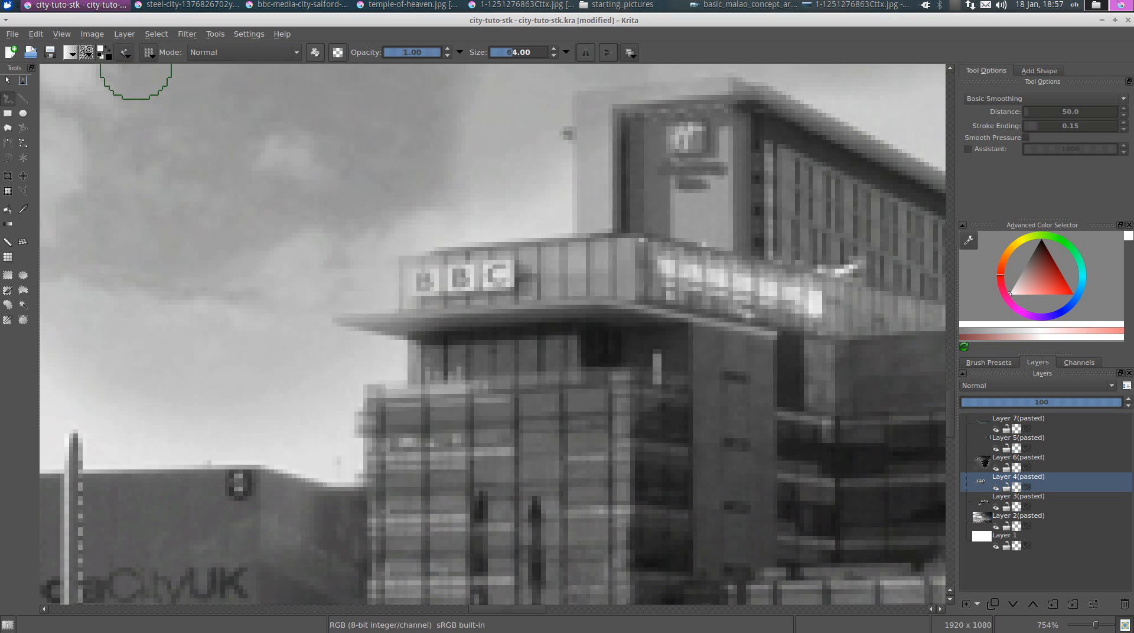
click(502, 51)
drag(523, 272, 438, 278)
scroll(449, 274, down, 5)
scroll(608, 363, up, 2)
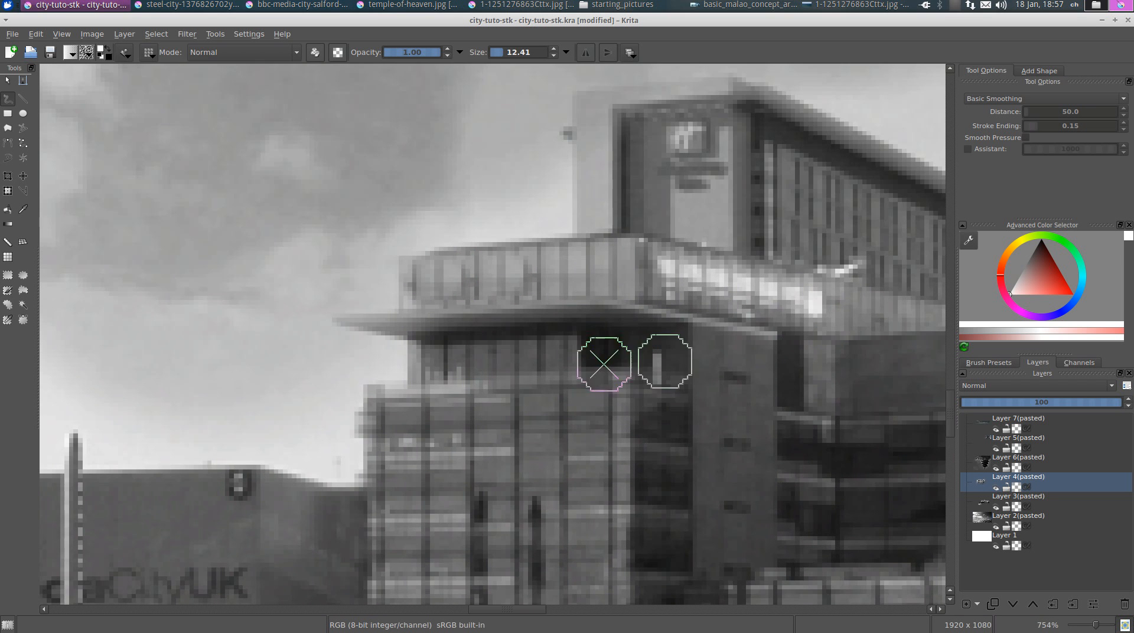
Step: Clone clean wall over the TheStudio and MediaCityUK lettering on the low buildings
scroll(608, 364, down, 4)
scroll(449, 283, up, 1)
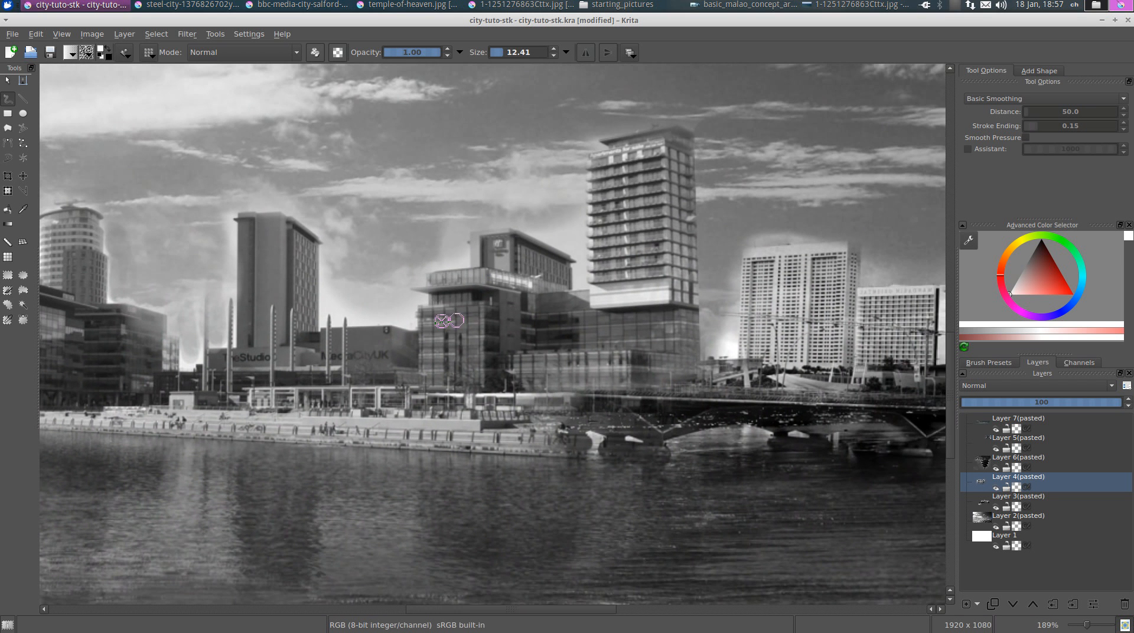
scroll(343, 334, up, 4)
drag(345, 333, 555, 301)
ctrl+click(426, 341)
drag(381, 347, 340, 347)
ctrl+click(428, 341)
ctrl+click(387, 345)
ctrl+click(603, 307)
mouse_move(629, 335)
mouse_down()
mouse_move(591, 339)
mouse_move(622, 341)
mouse_move(576, 343)
mouse_up()
ctrl+click(622, 319)
ctrl+click(593, 228)
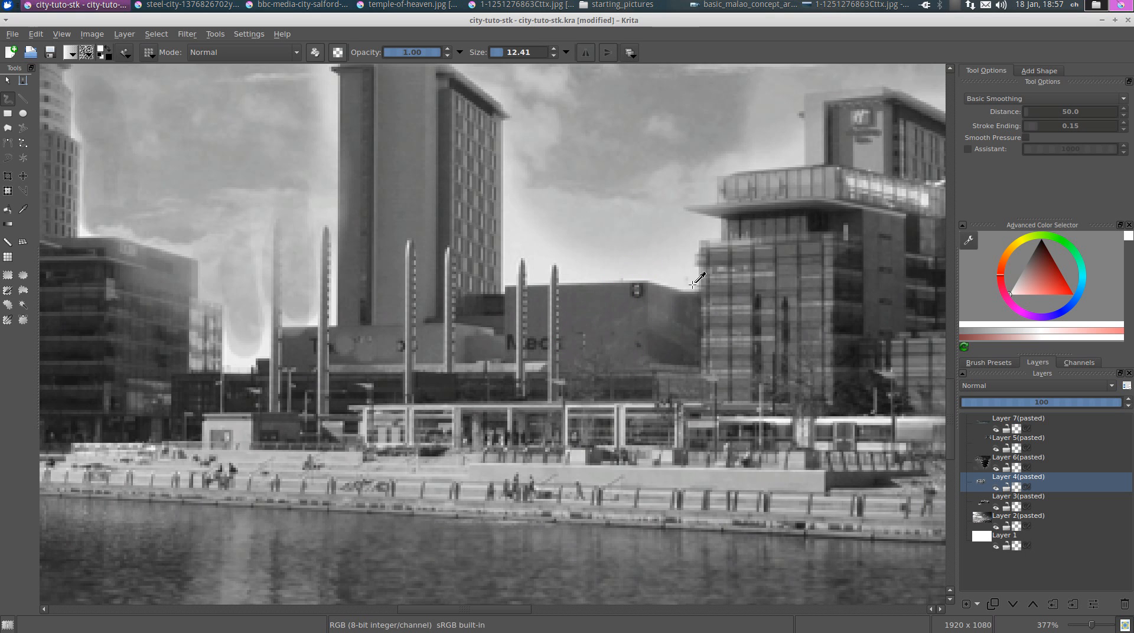
ctrl+click(754, 303)
mouse_move(629, 260)
mouse_down()
mouse_move(662, 236)
mouse_move(589, 232)
mouse_up()
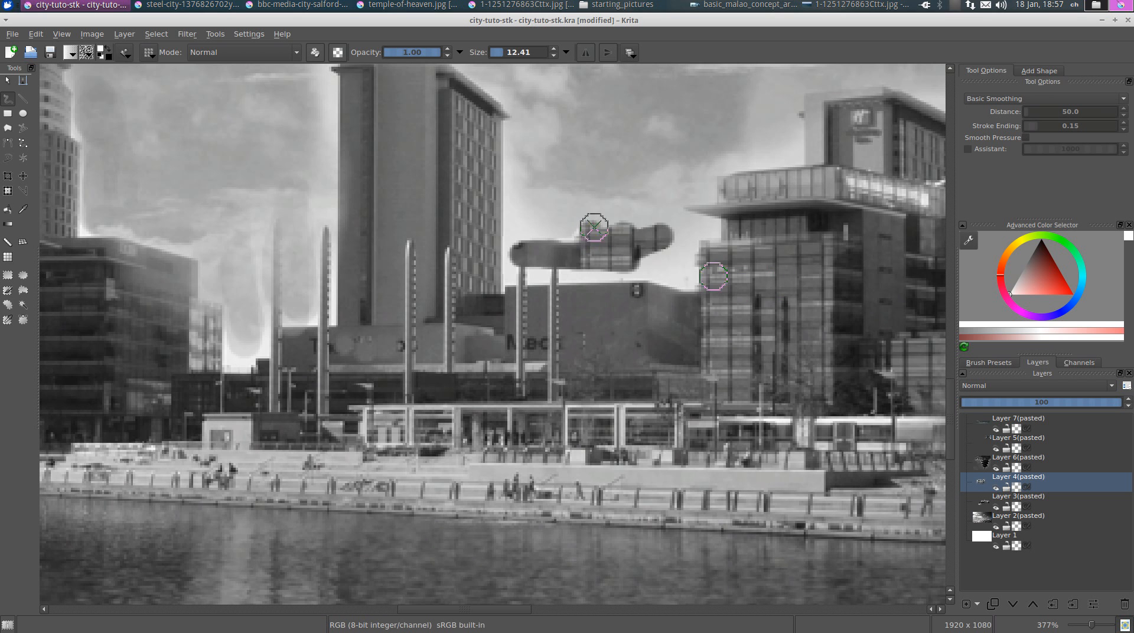
key(ctrl+z)
Step: Crop the image to 1671 × 712 px around the skyline, starting at 233 px horizontally and 338 px vertically
scroll(671, 351, down, 8)
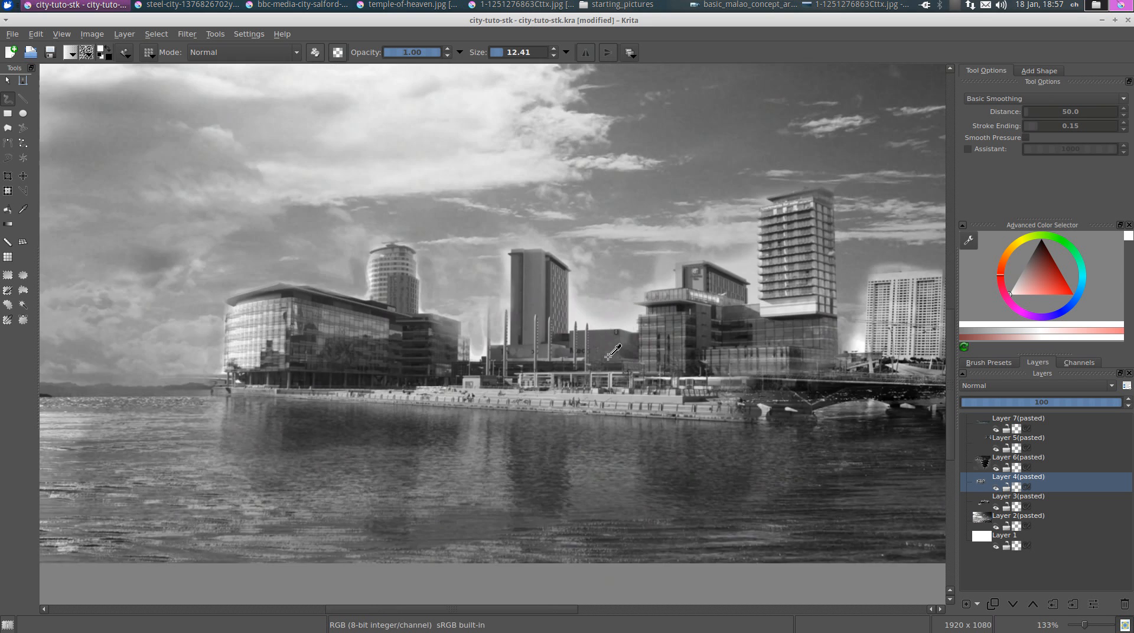
scroll(672, 351, down, 4)
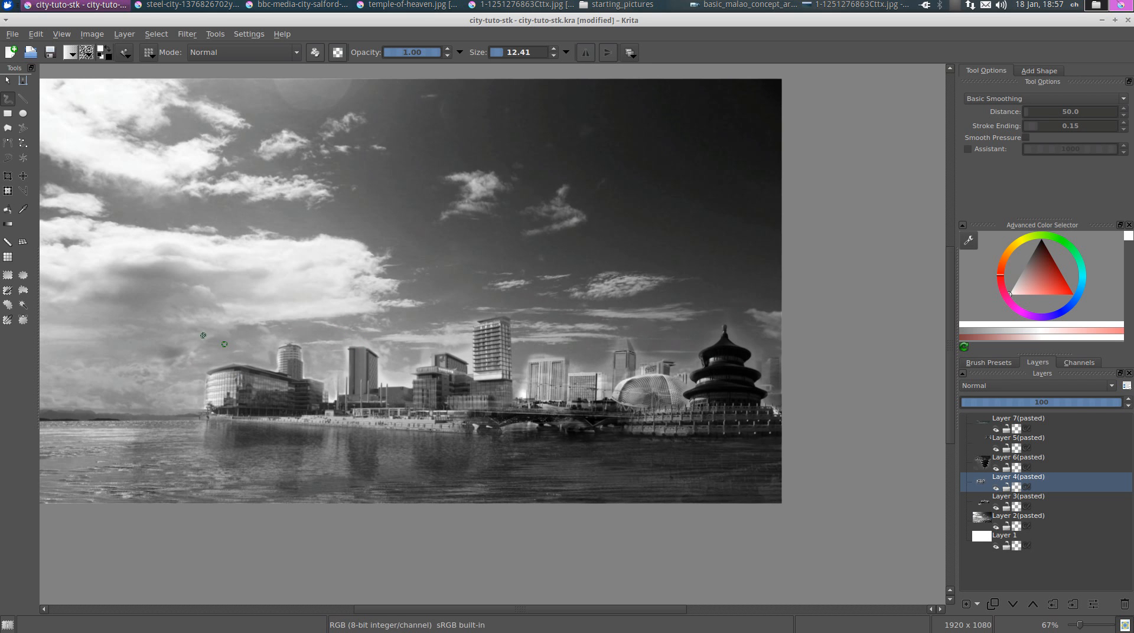
drag(435, 293, 469, 322)
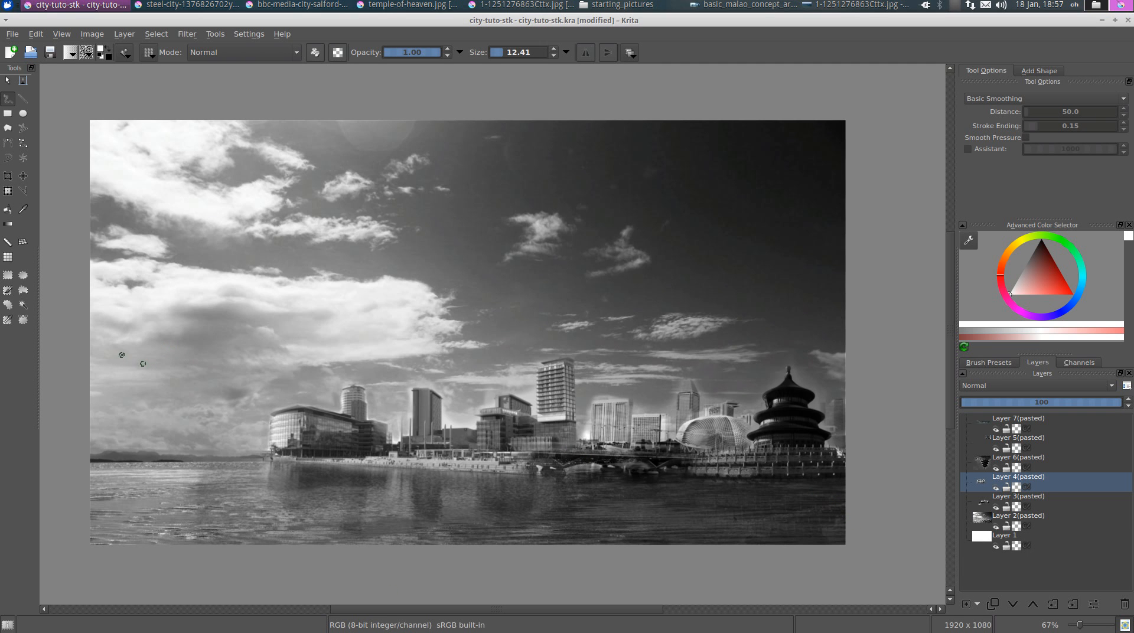
click(4, 175)
drag(209, 261, 846, 519)
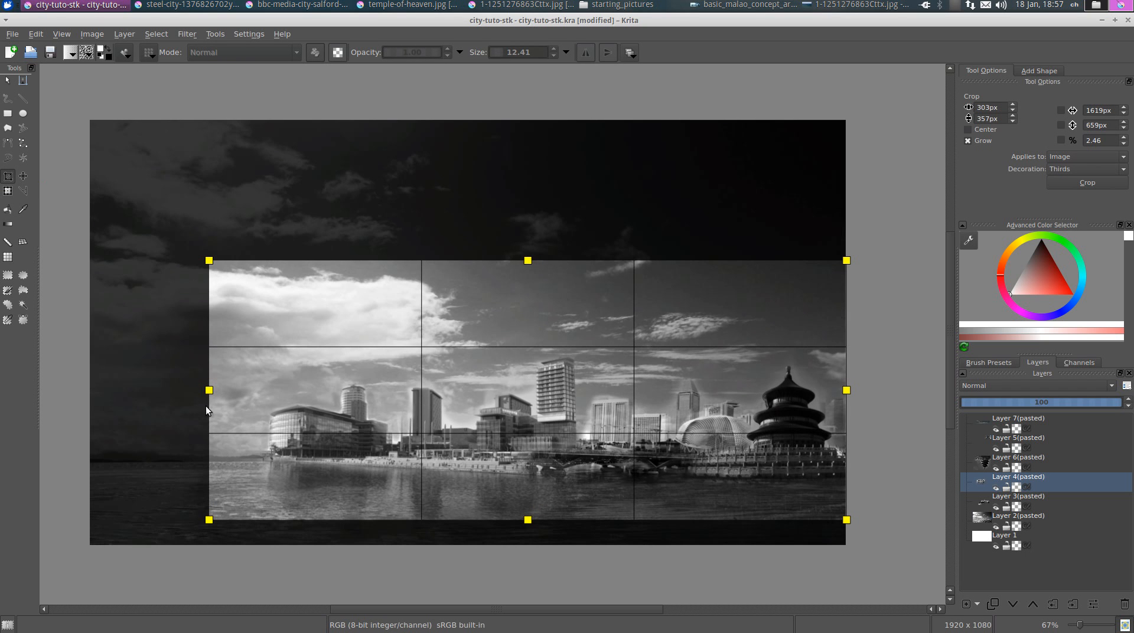
drag(206, 391, 182, 389)
mouse_move(515, 257)
mouse_down()
mouse_move(513, 242)
mouse_move(514, 253)
mouse_up()
drag(512, 518, 513, 534)
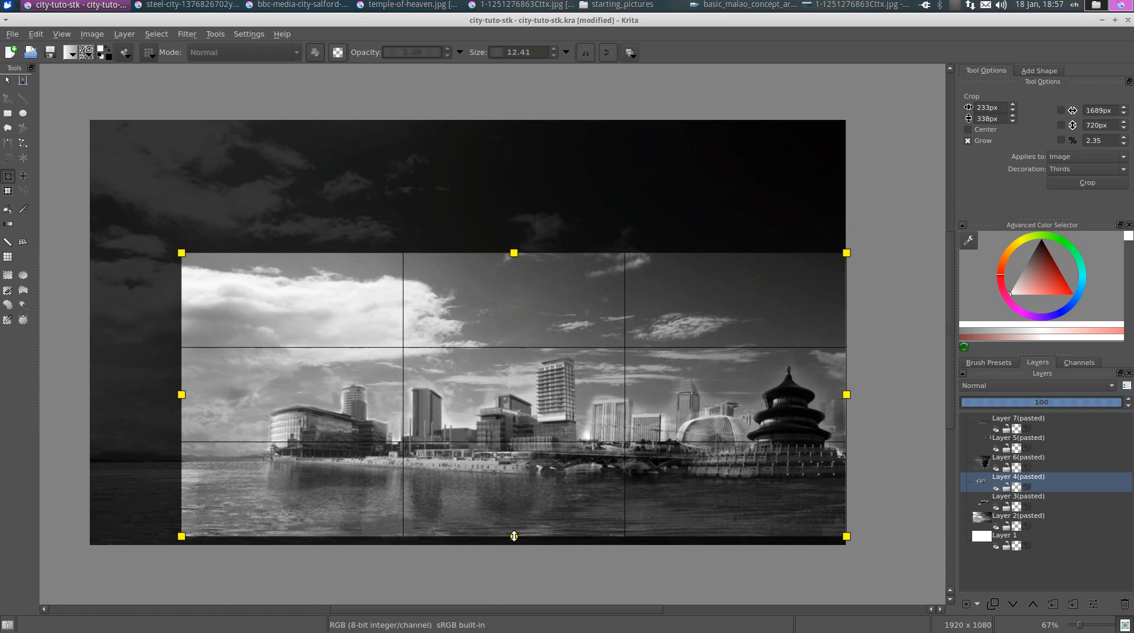
drag(846, 395, 839, 393)
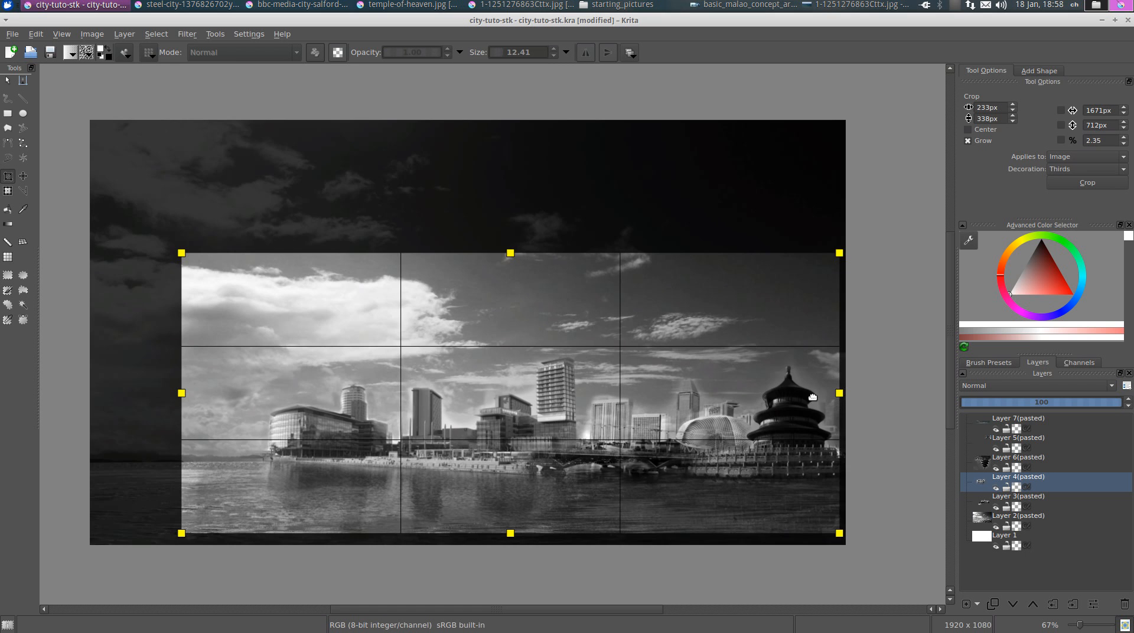
double_click(759, 381)
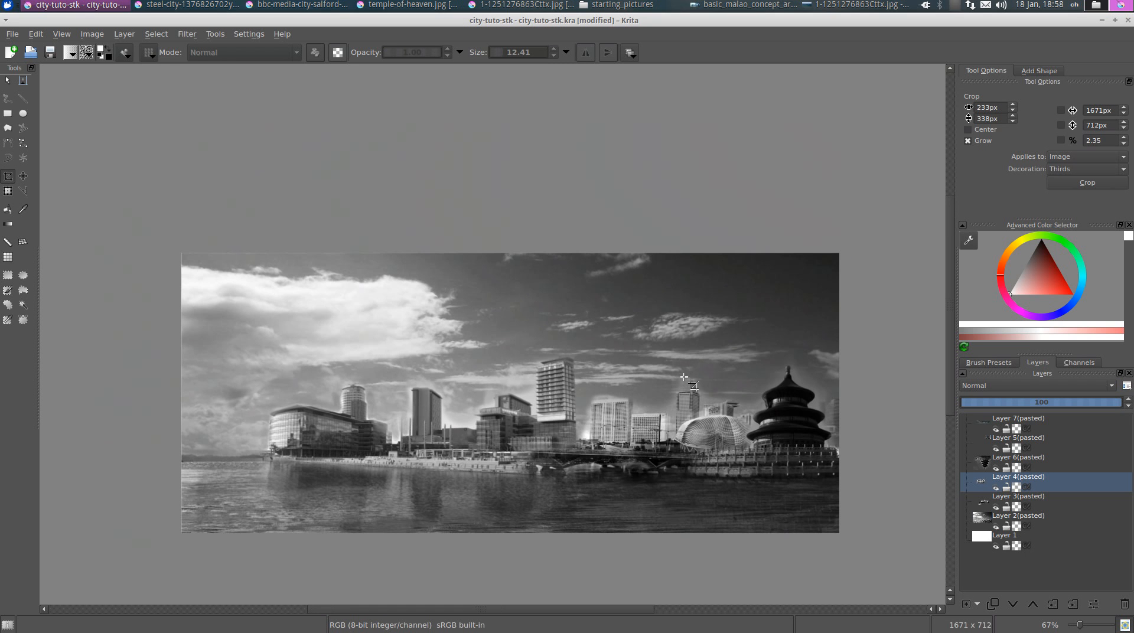
Step: Flatten the image into a single layer and add a new paint layer above it
drag(684, 377, 638, 335)
key(ctrl+shift+e)
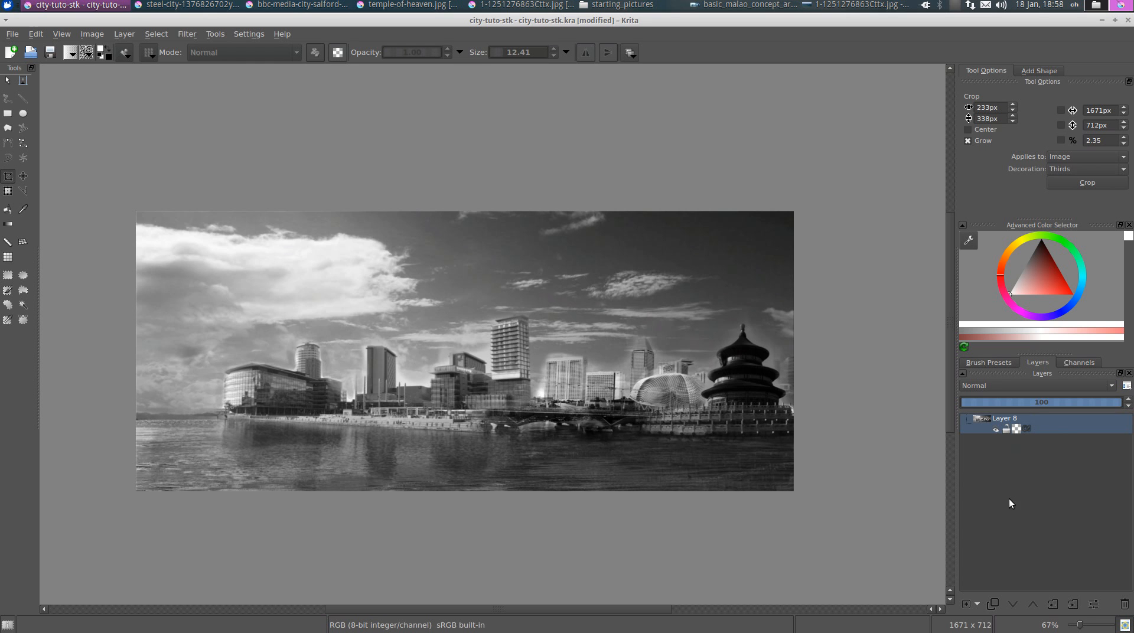
click(966, 604)
Step: Pick a medium blue for the Gradient tool and set the new top layer's blending mode to Overlay
click(11, 225)
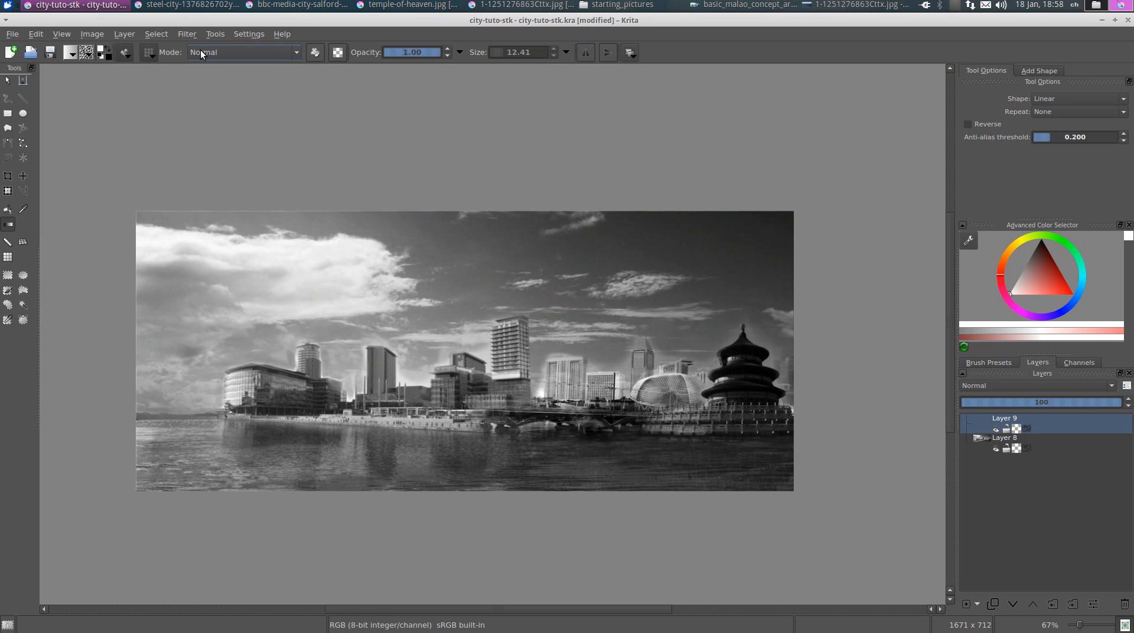
mouse_move(1084, 280)
mouse_down()
mouse_move(1074, 307)
mouse_move(1091, 303)
mouse_move(1053, 282)
mouse_up()
click(984, 383)
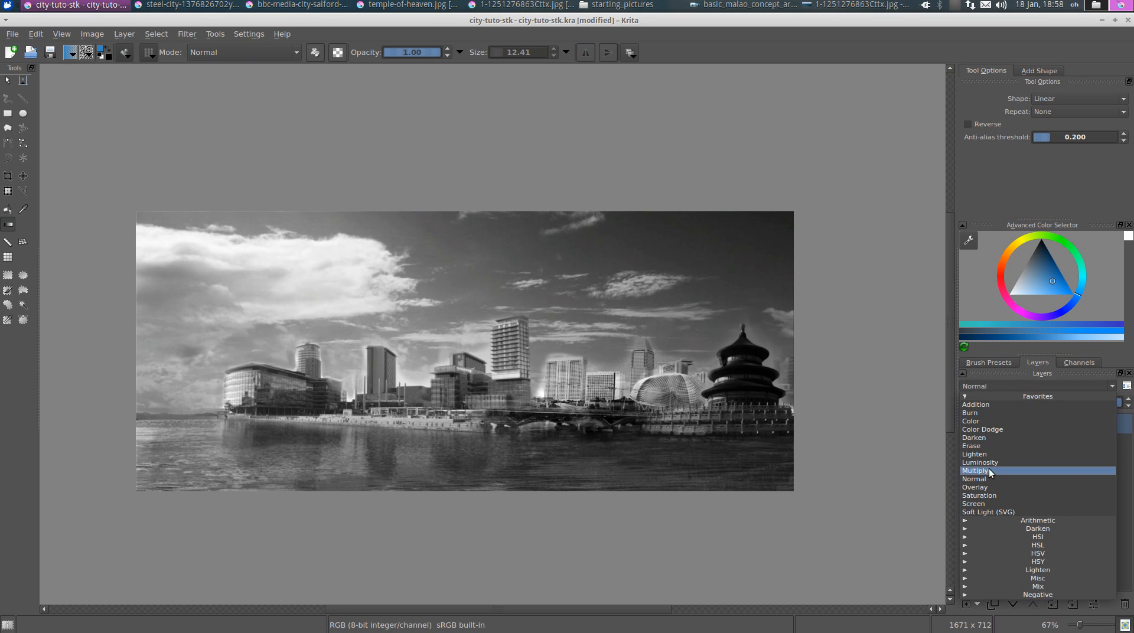
click(988, 486)
drag(269, 395, 399, 303)
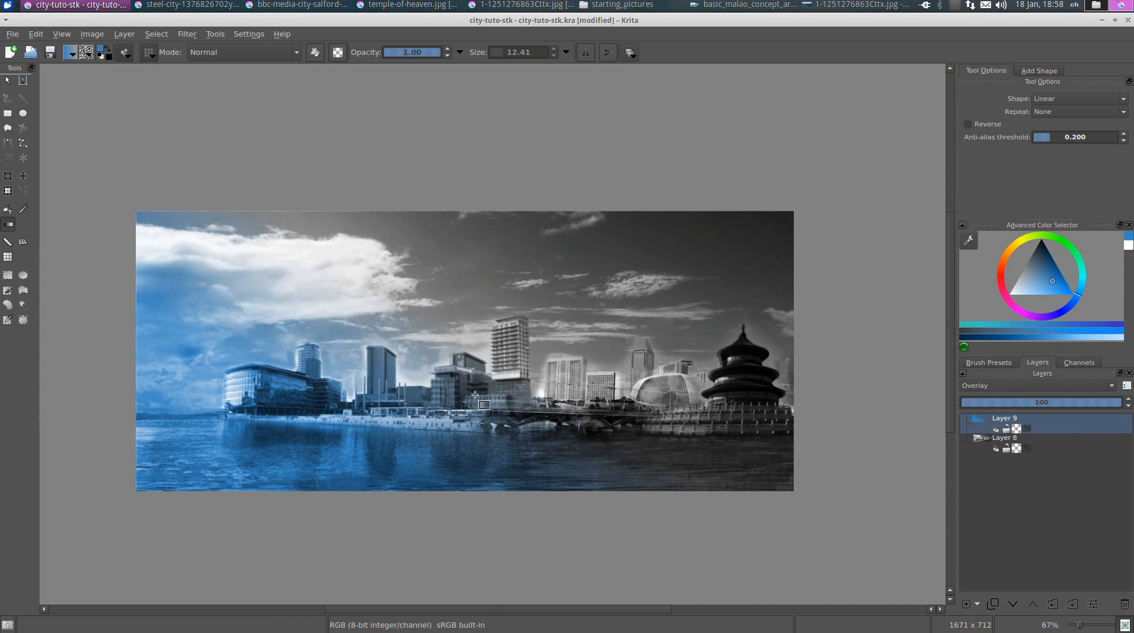
key(ctrl+z)
drag(563, 448, 426, 218)
key(ctrl+z)
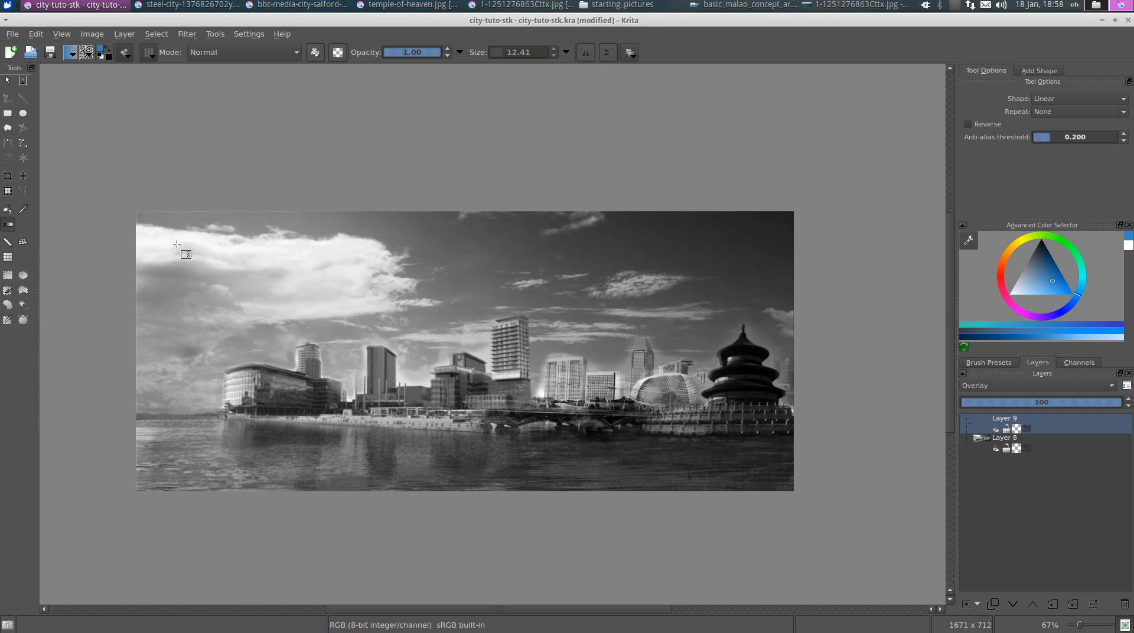
Step: Set the background colour to pale yellow-green #E9FF86 and choose the Foreground to Background gradient
click(109, 57)
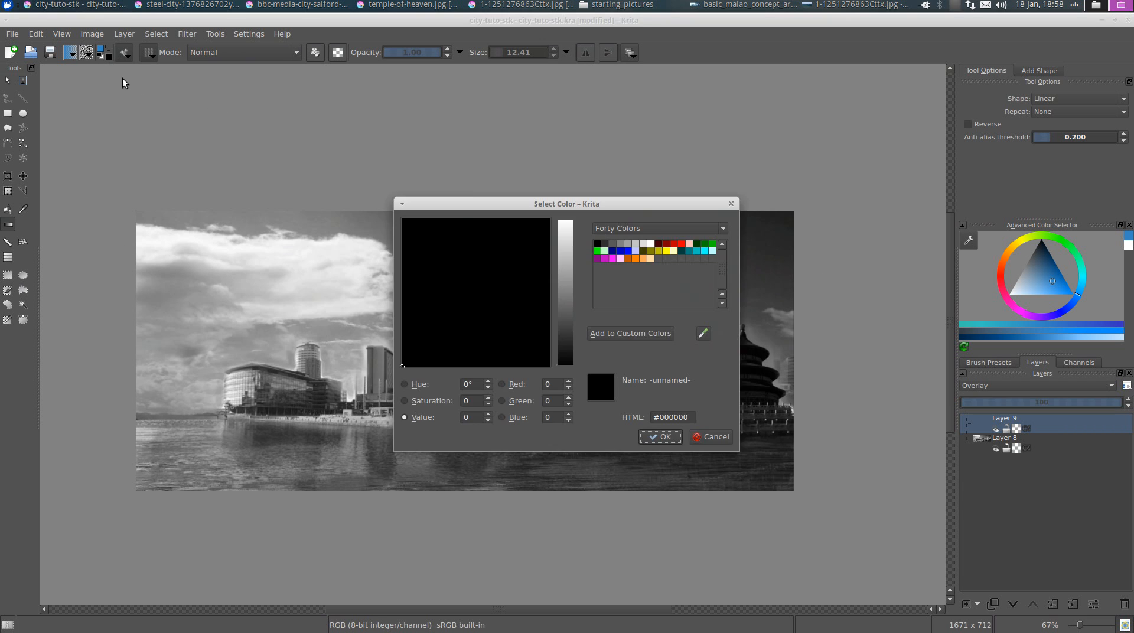
click(667, 251)
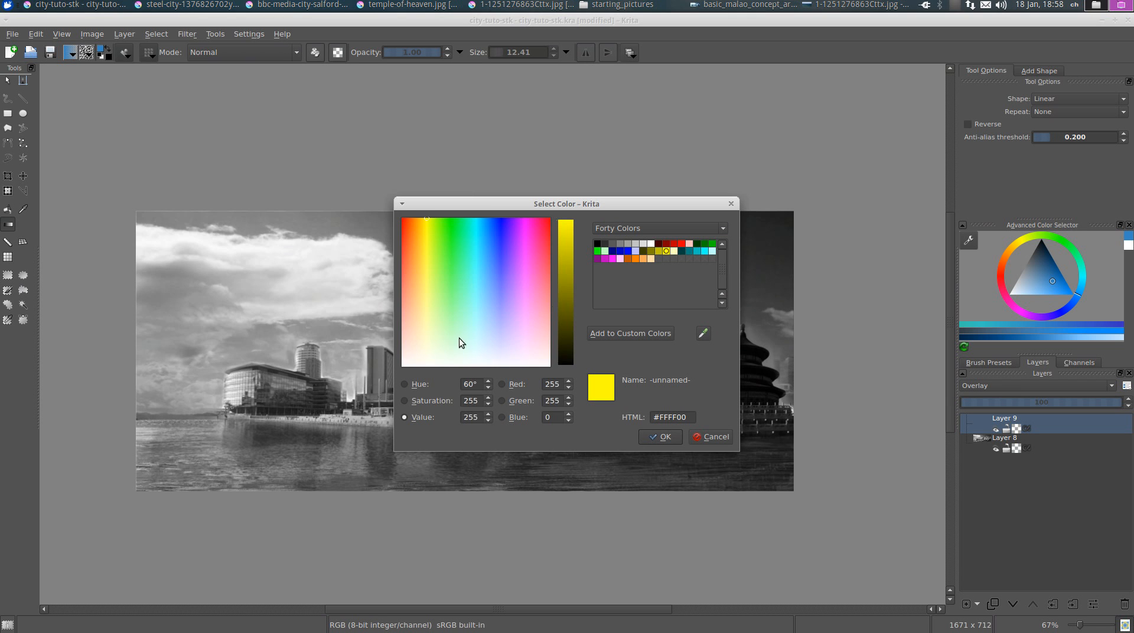
drag(458, 329, 434, 301)
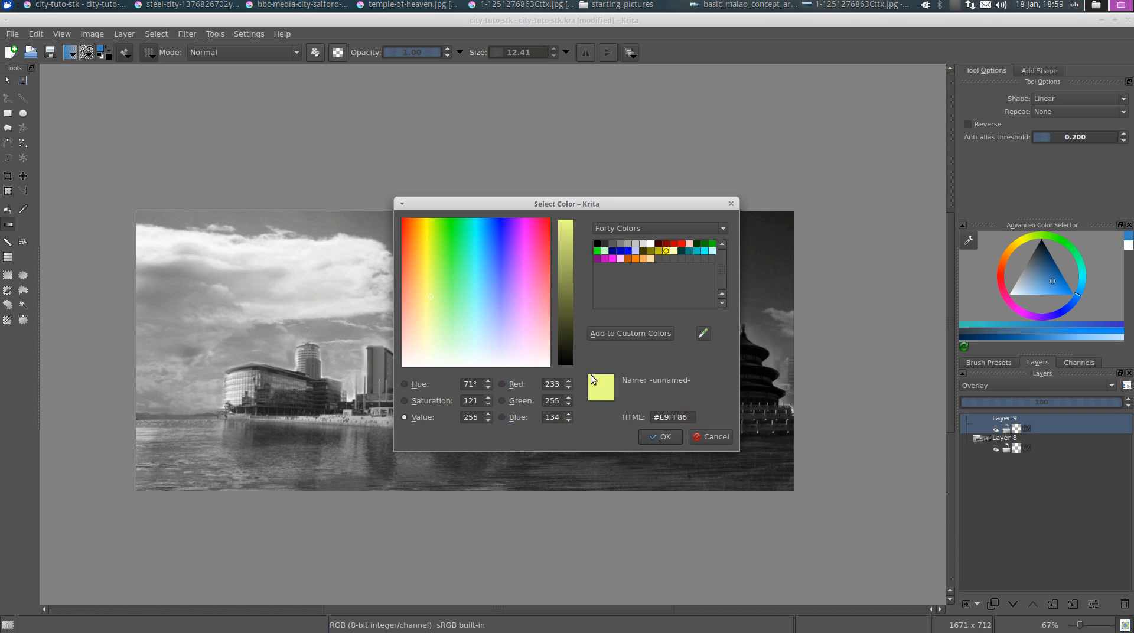
click(659, 437)
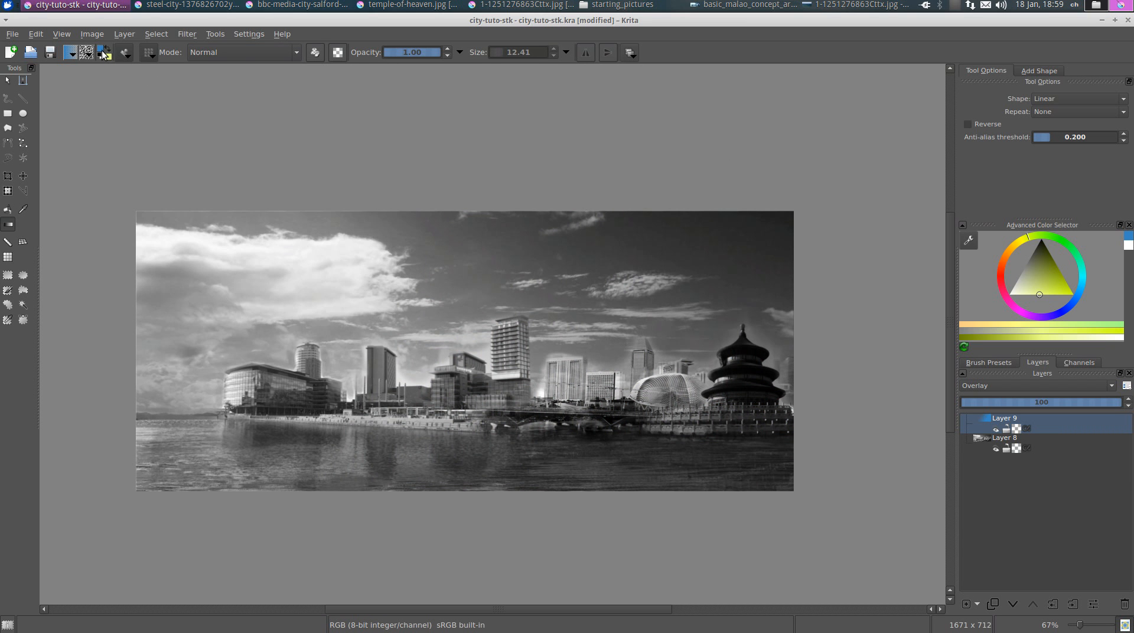
click(72, 51)
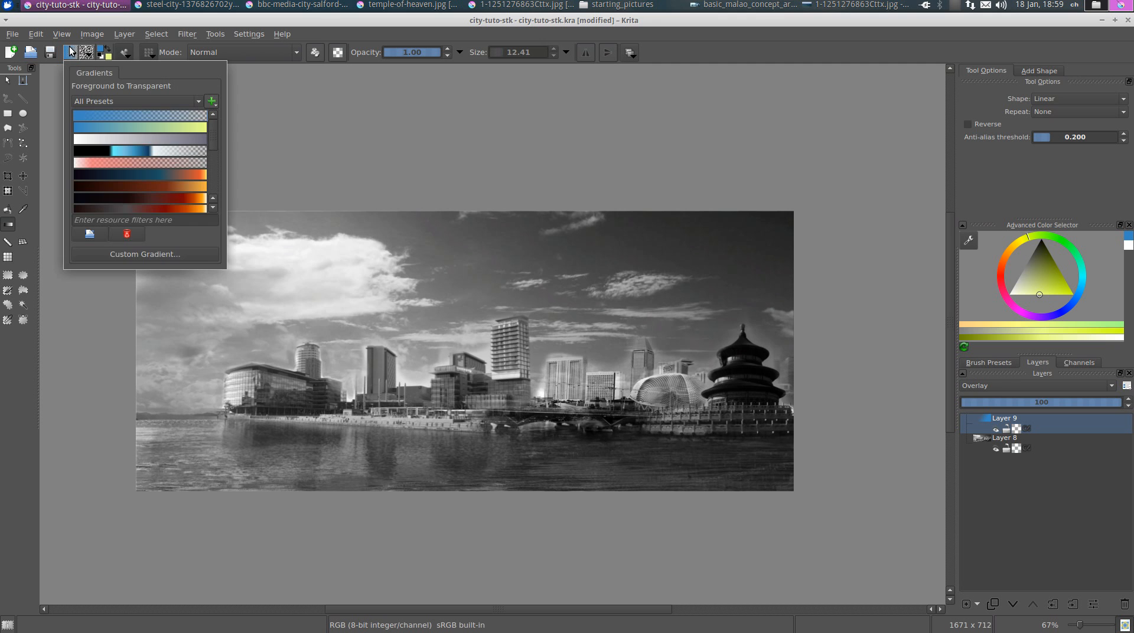
click(145, 137)
click(137, 129)
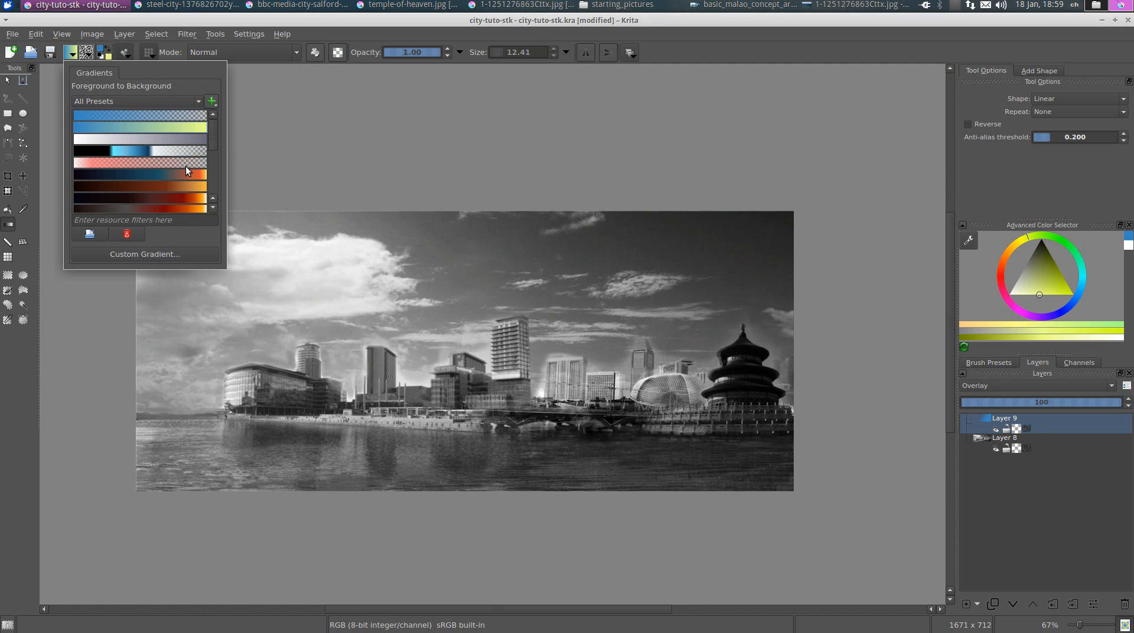
click(414, 270)
Step: Fill the Overlay layer with a long diagonal linear gradient, from blue beyond the lower-right corner to yellow-green far beyond the upper-left corner
drag(283, 280, 677, 458)
key(ctrl+z)
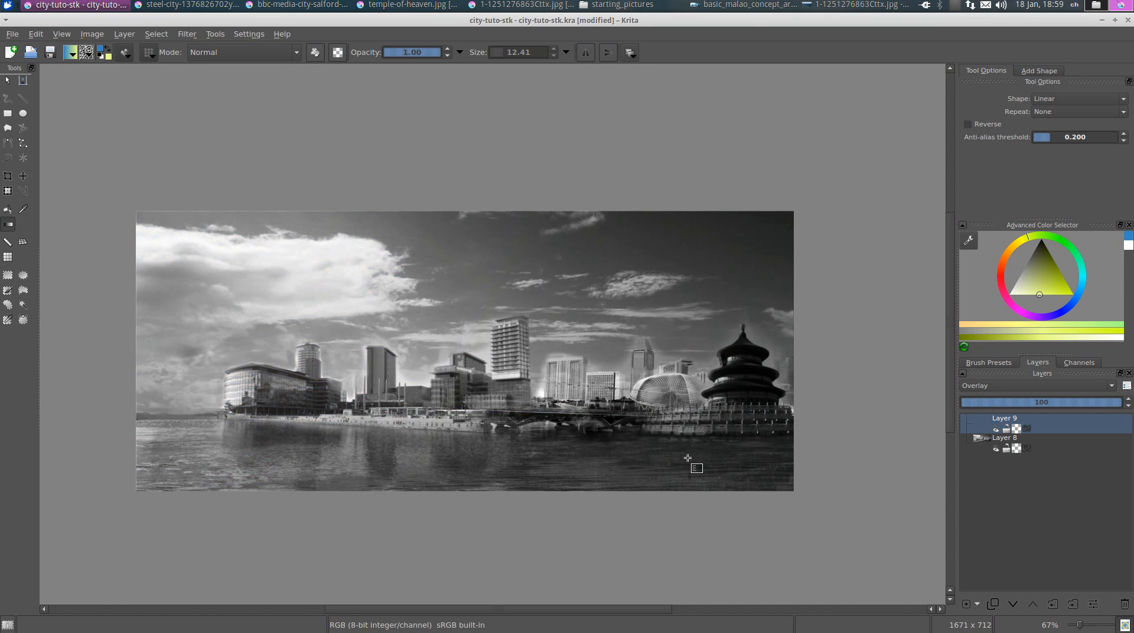
drag(783, 489, 104, 188)
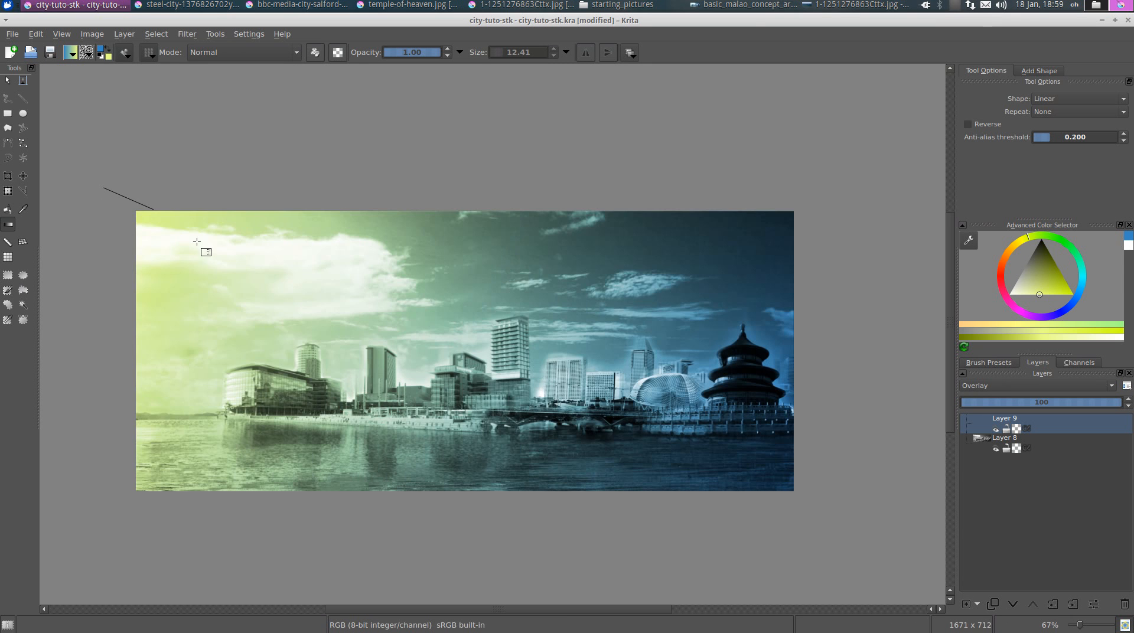
scroll(207, 236, down, 2)
drag(331, 312, 413, 334)
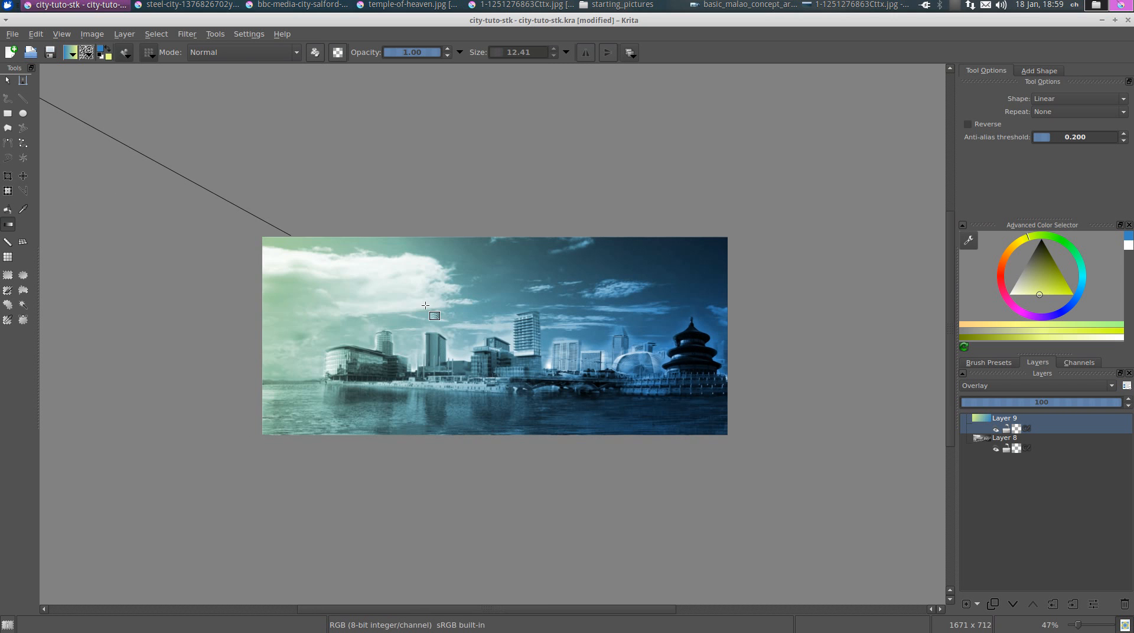
scroll(490, 332, down, 2)
drag(579, 407, 71, 69)
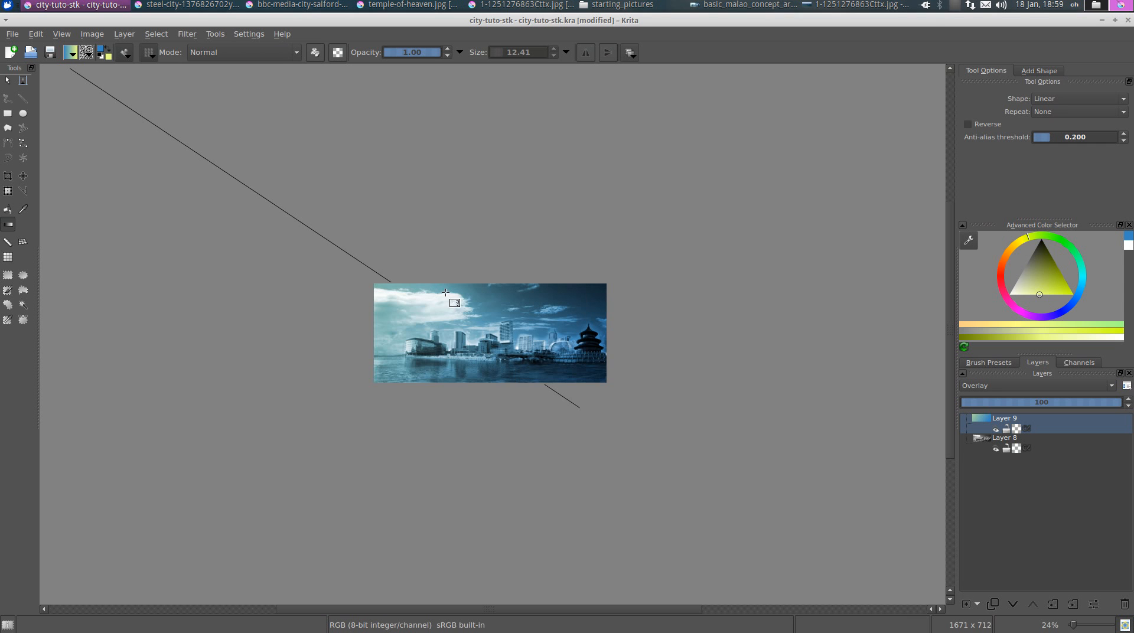
drag(593, 477, 41, 70)
drag(558, 376, 507, 223)
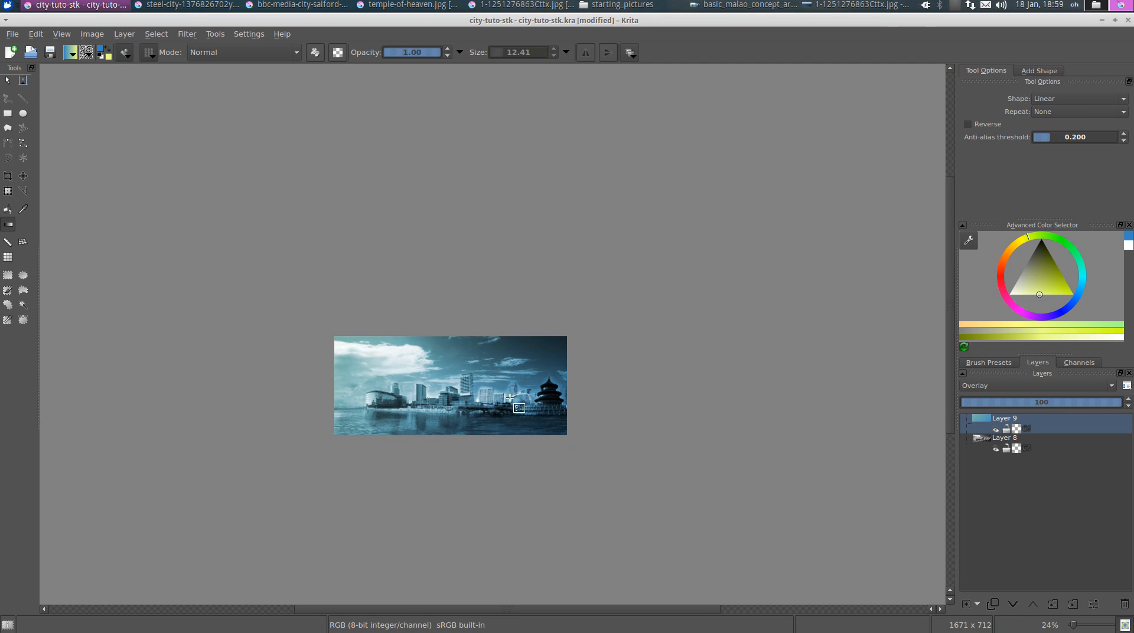
Step: Deepen the blue over the water and skyline with a Foreground to Transparent gradient drawn from below the image toward its upper left
click(72, 52)
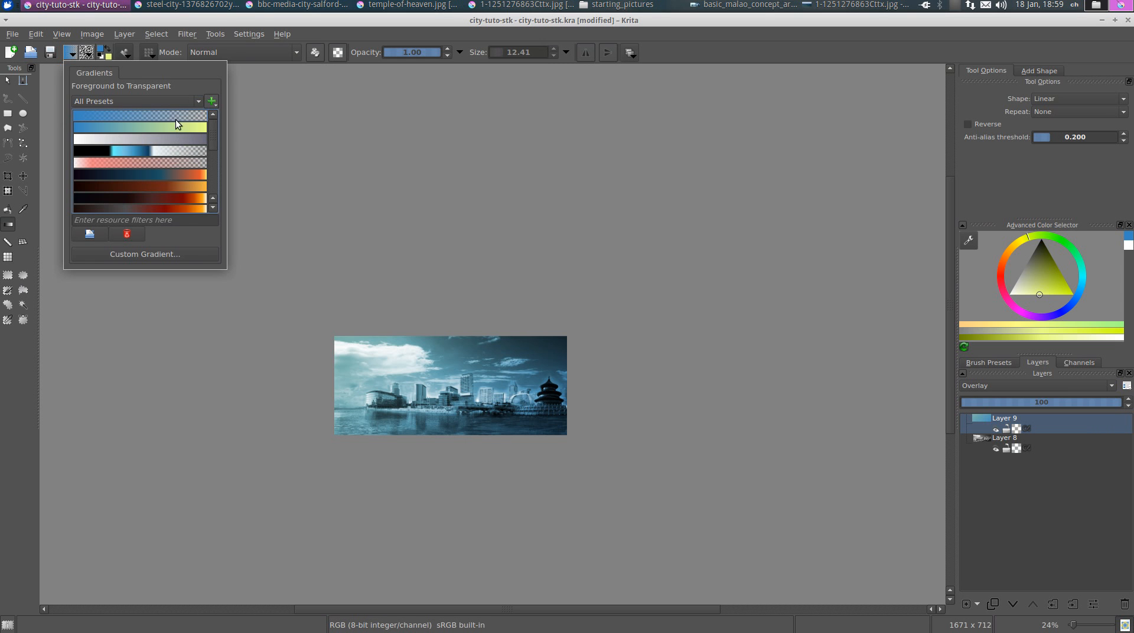
click(471, 198)
scroll(380, 416, up, 1)
drag(426, 459, 368, 345)
drag(357, 402, 321, 329)
key(ctrl+z)
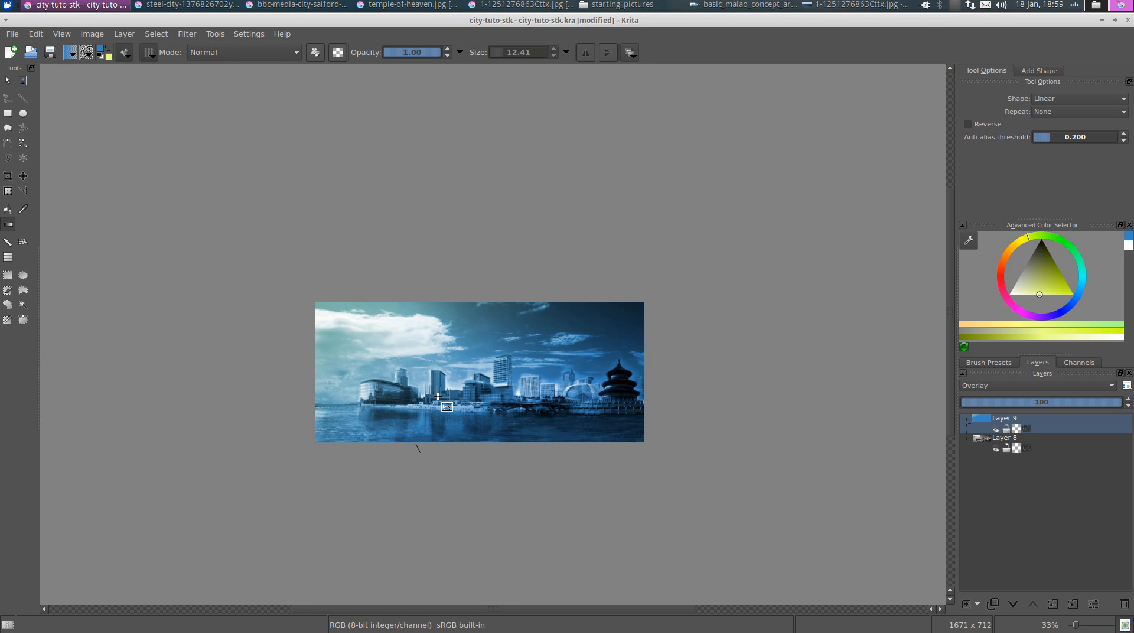
scroll(449, 396, down, 1)
scroll(454, 400, up, 3)
scroll(454, 400, up, 1)
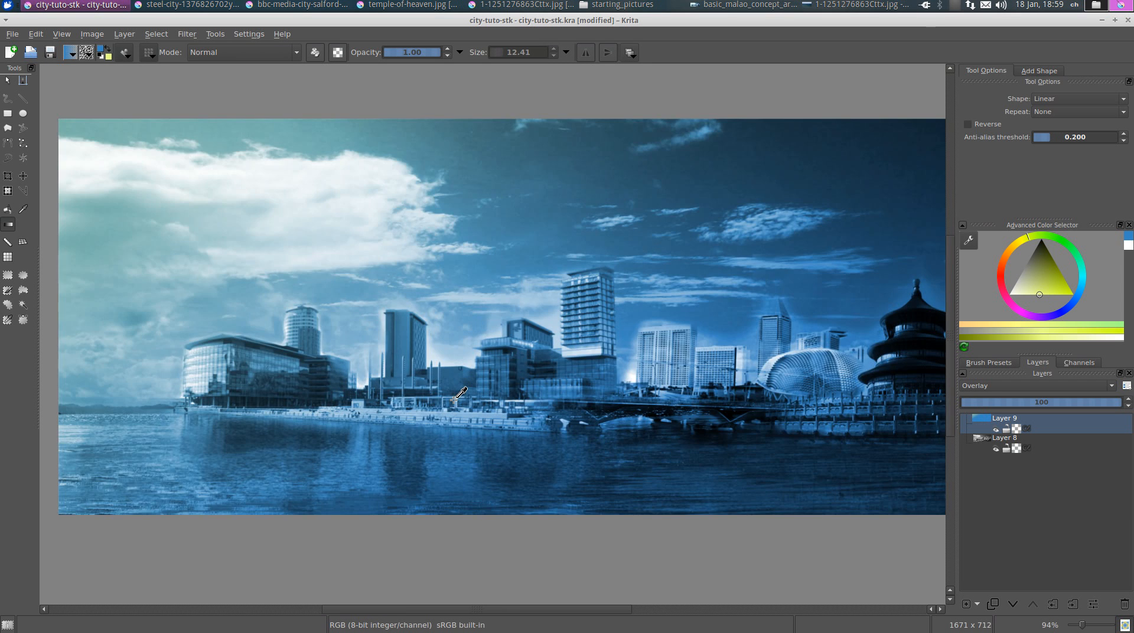
scroll(457, 397, down, 1)
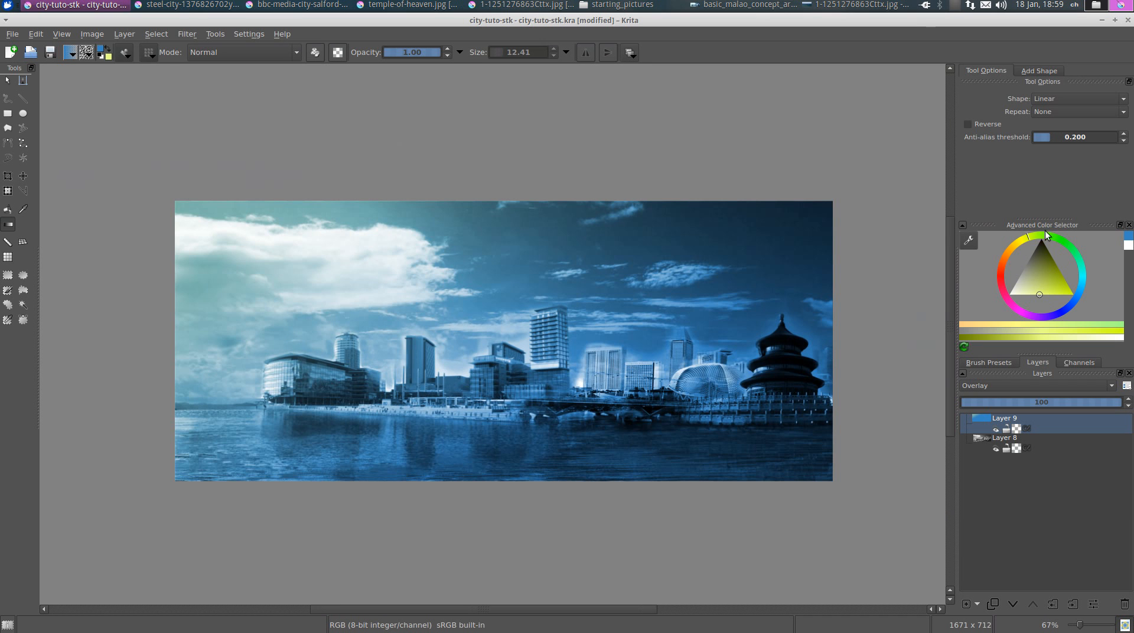
Step: Tint the water and lower skyline muted dark teal with Foreground to Transparent gradients running upward from the image's bottom edge
drag(1040, 236, 1072, 242)
drag(1031, 292, 1054, 293)
drag(491, 518, 478, 408)
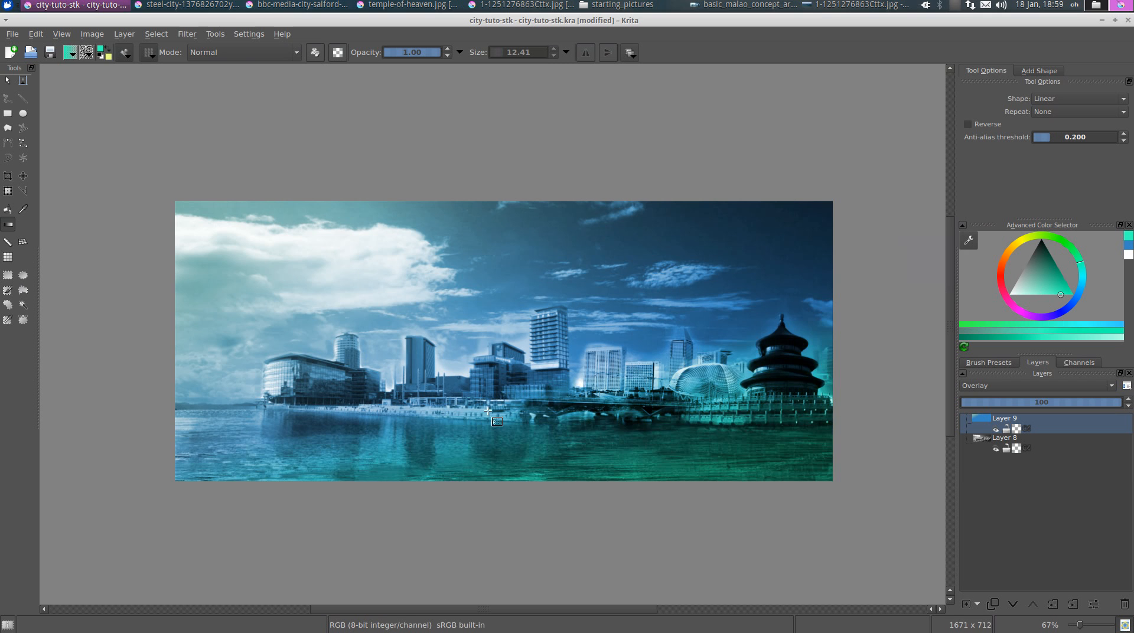
key(ctrl+z)
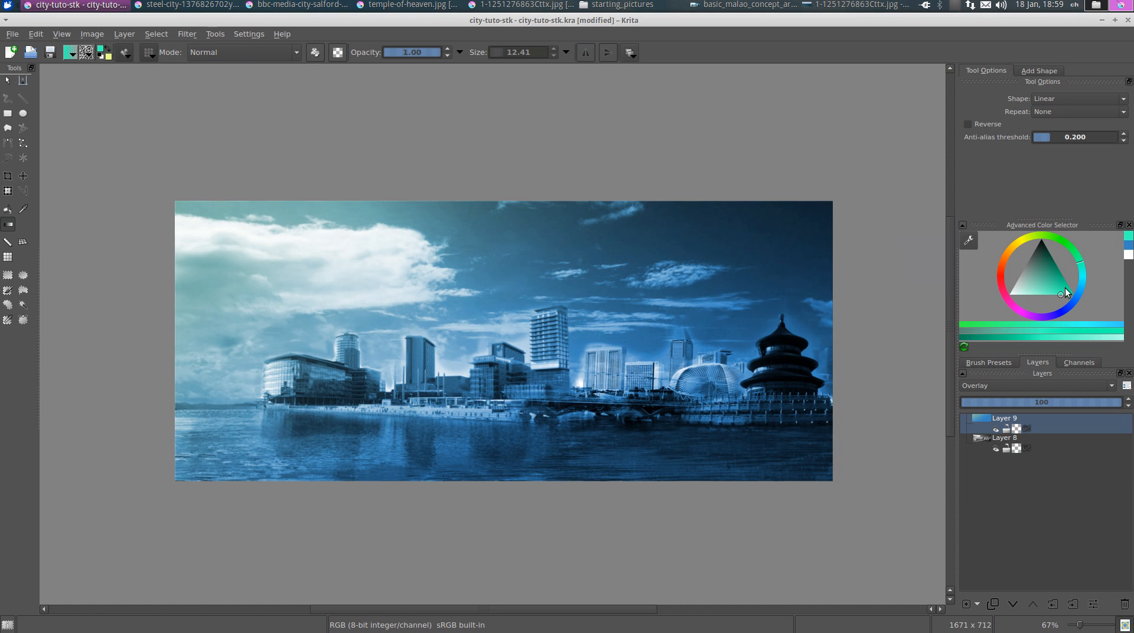
click(1043, 268)
drag(544, 519, 506, 389)
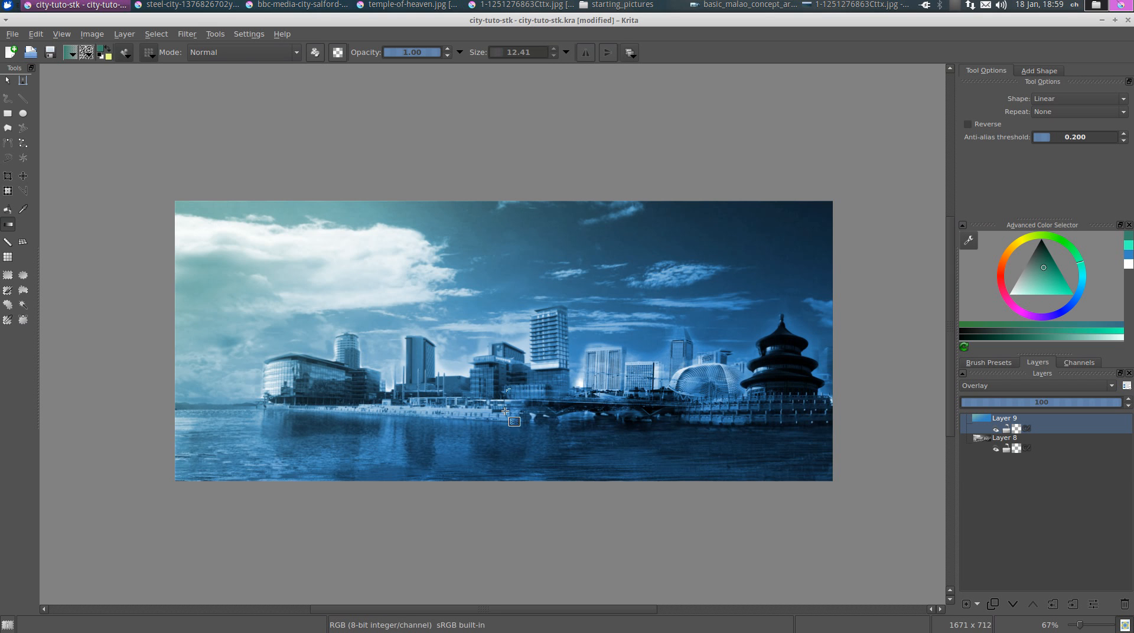
click(1042, 272)
key(ctrl+z)
drag(514, 505, 512, 391)
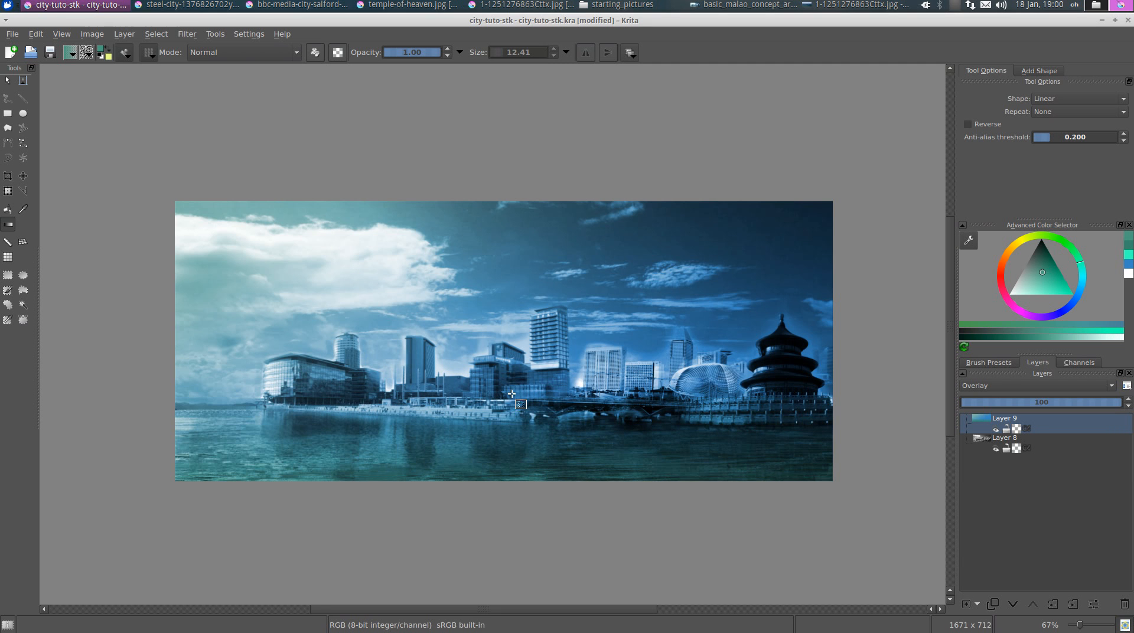
drag(482, 486, 476, 388)
key(ctrl+z)
drag(488, 471, 488, 362)
Step: Inspect the tinted skyline, water and temple up close and across the whole image
scroll(537, 361, down, 1)
scroll(538, 361, up, 1)
scroll(538, 361, down, 1)
drag(589, 397, 562, 369)
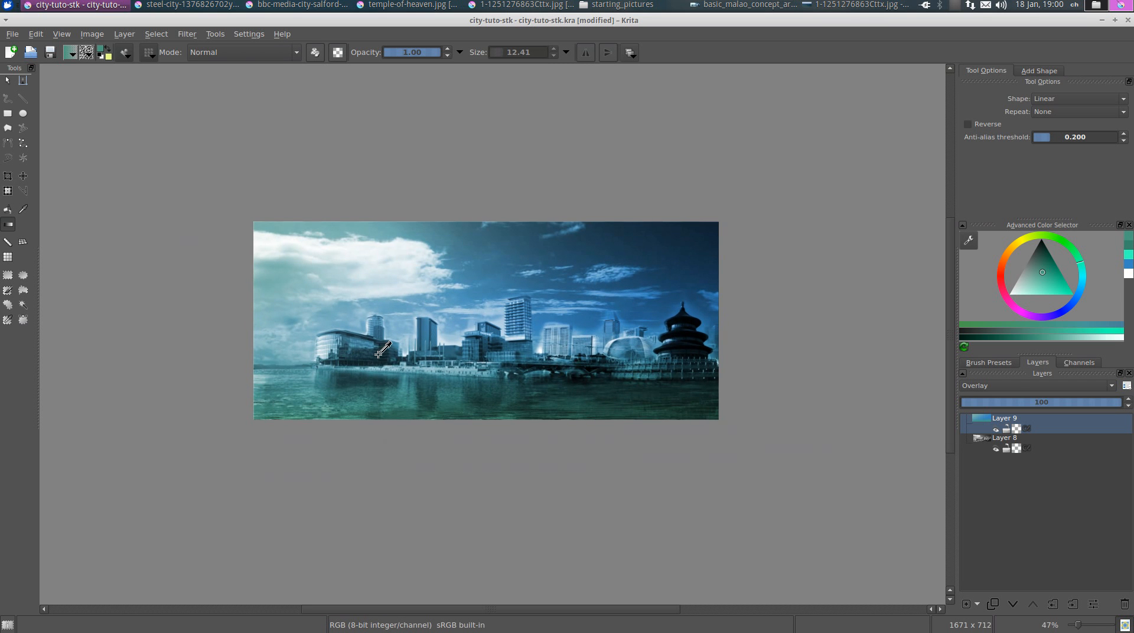
scroll(379, 354, up, 2)
drag(538, 354, 380, 361)
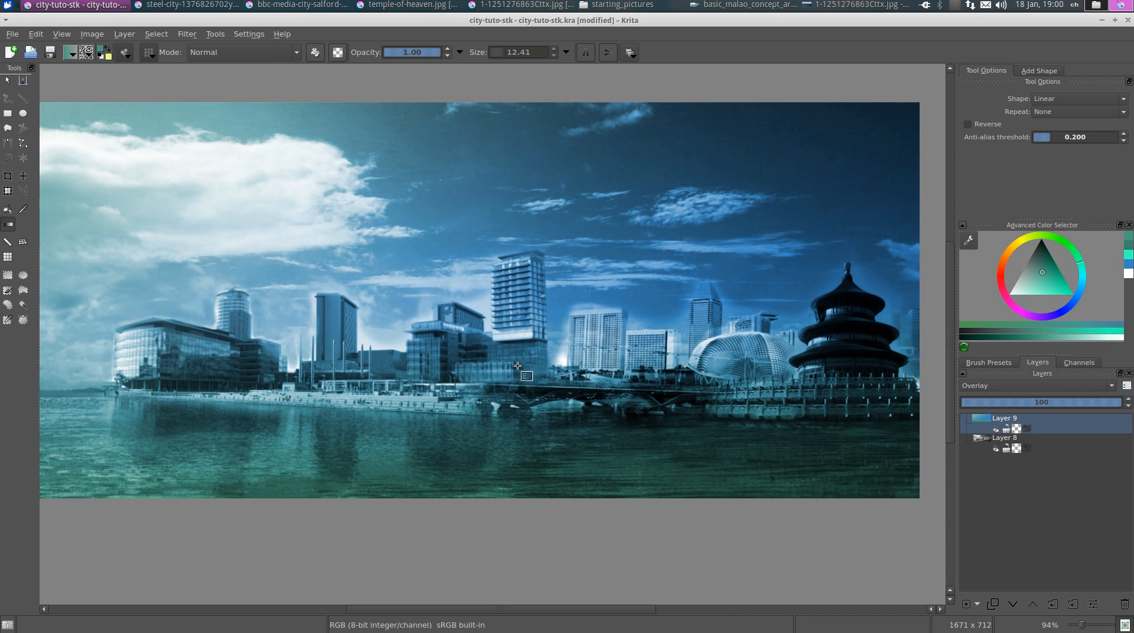
scroll(517, 362, up, 1)
drag(541, 360, 472, 356)
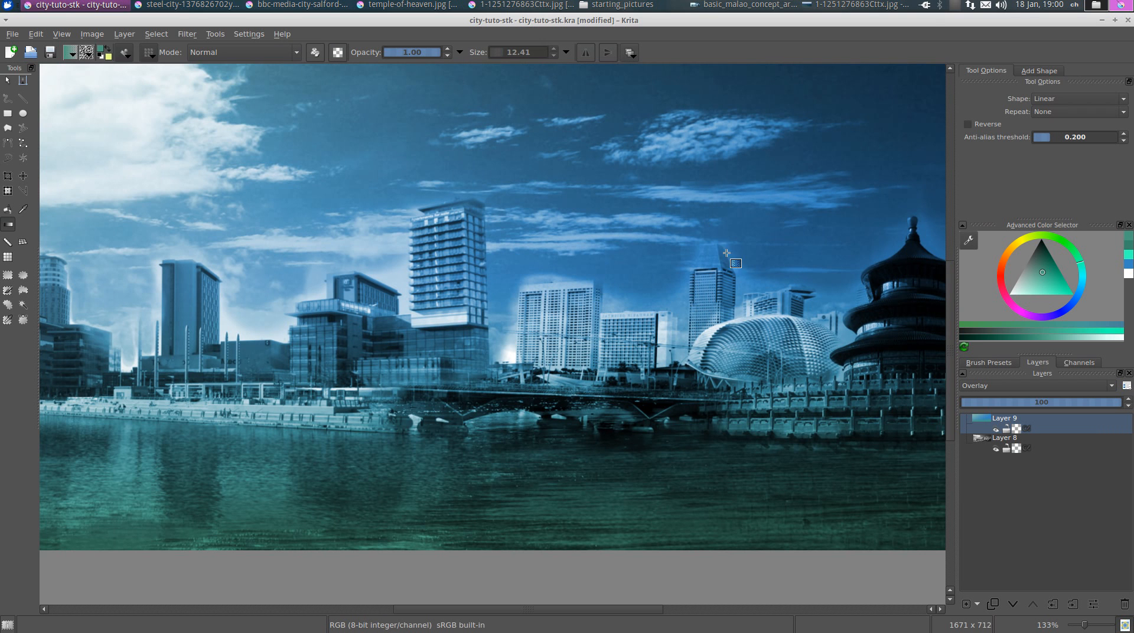
scroll(700, 371, down, 3)
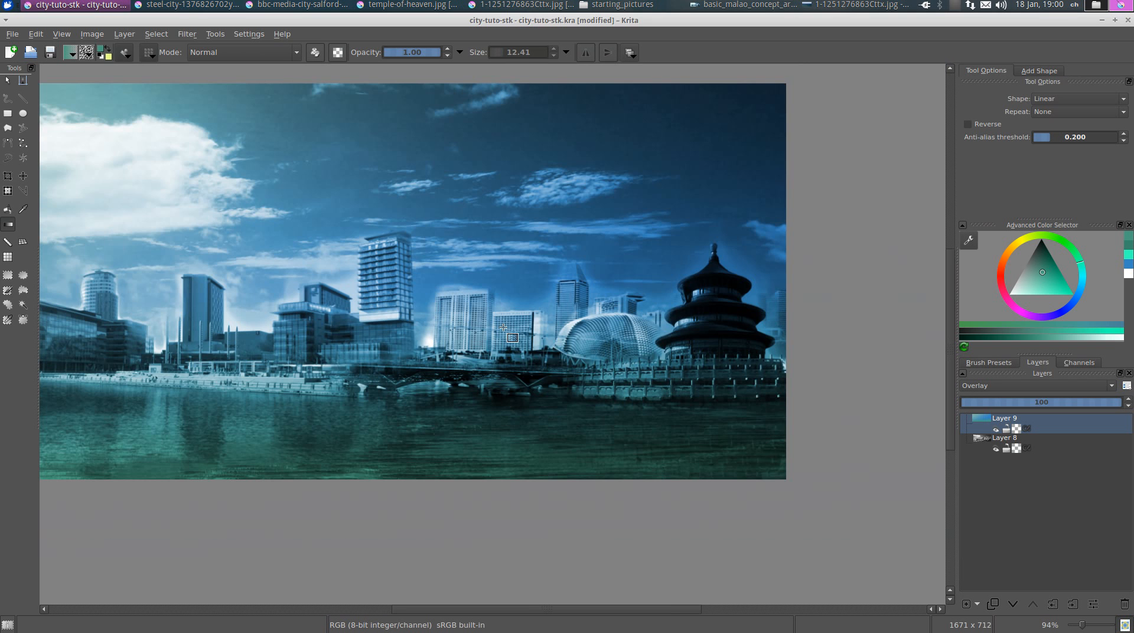
scroll(501, 287, down, 2)
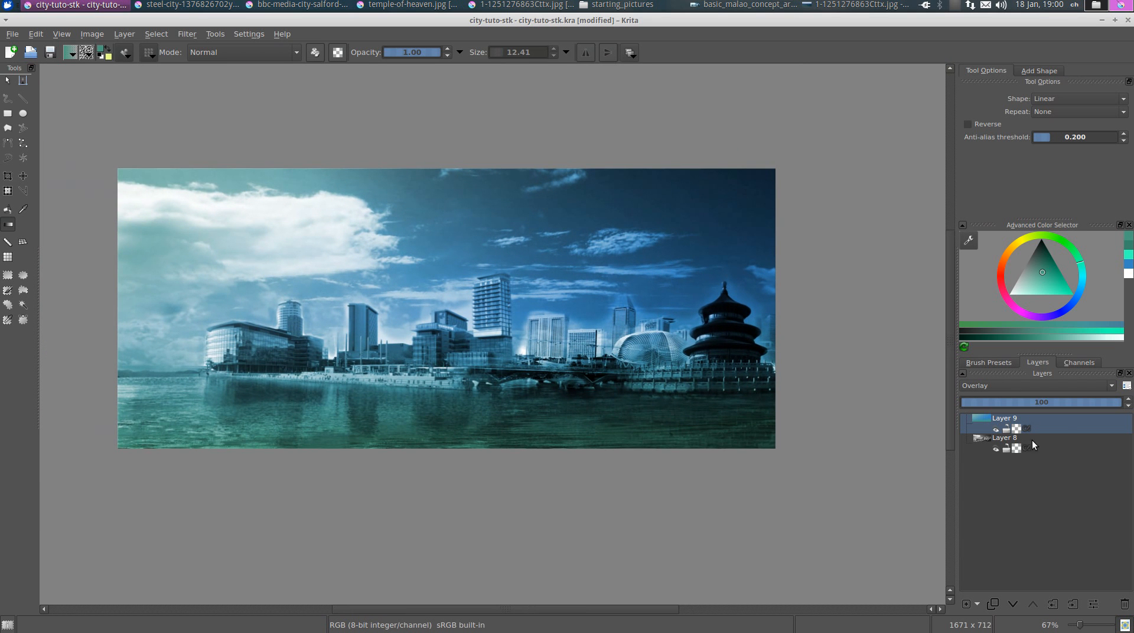
Step: Merge the gradient layer into the photo layer and apply an HSV/HSL adjustment with hue -3 and saturation 28
key(ctrl+e)
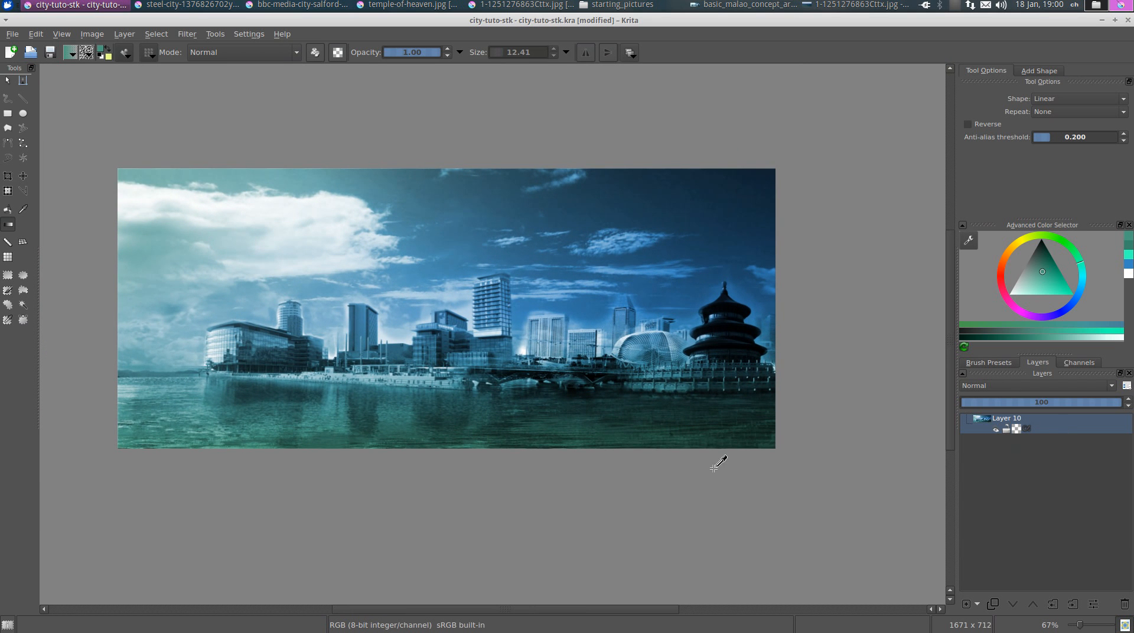
drag(615, 330, 699, 352)
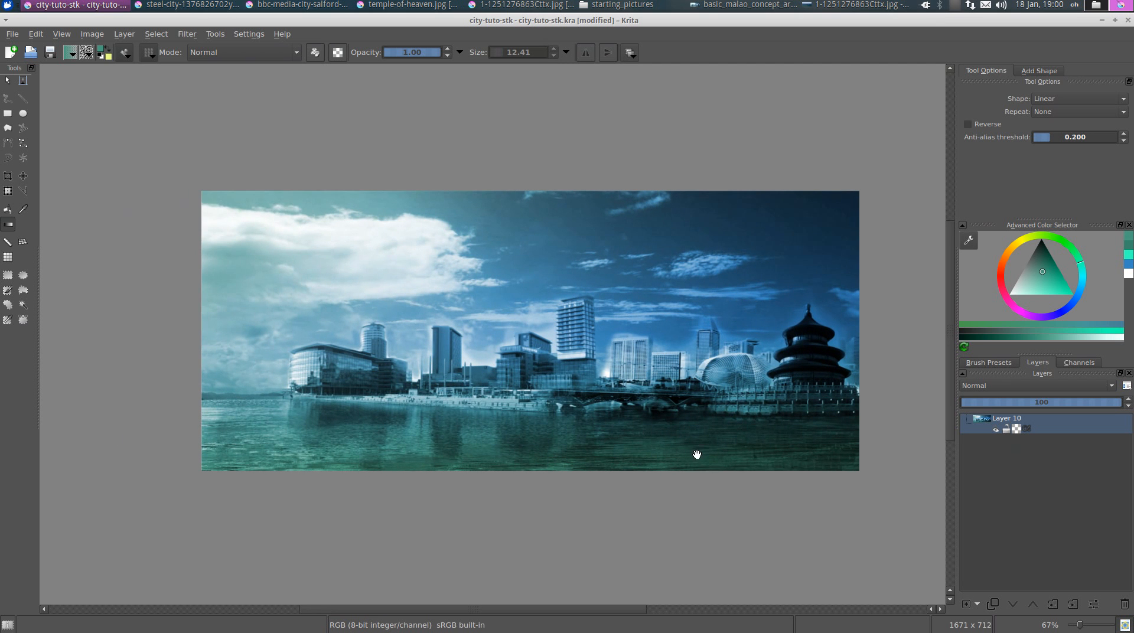
drag(696, 454, 672, 451)
key(ctrl+u)
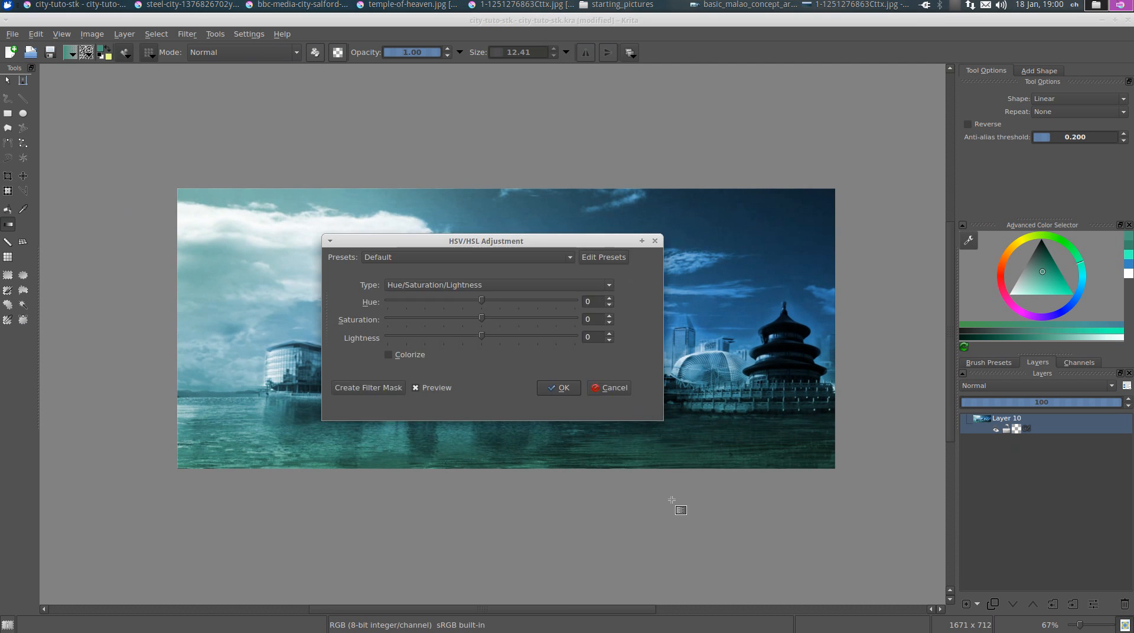
drag(529, 237, 625, 82)
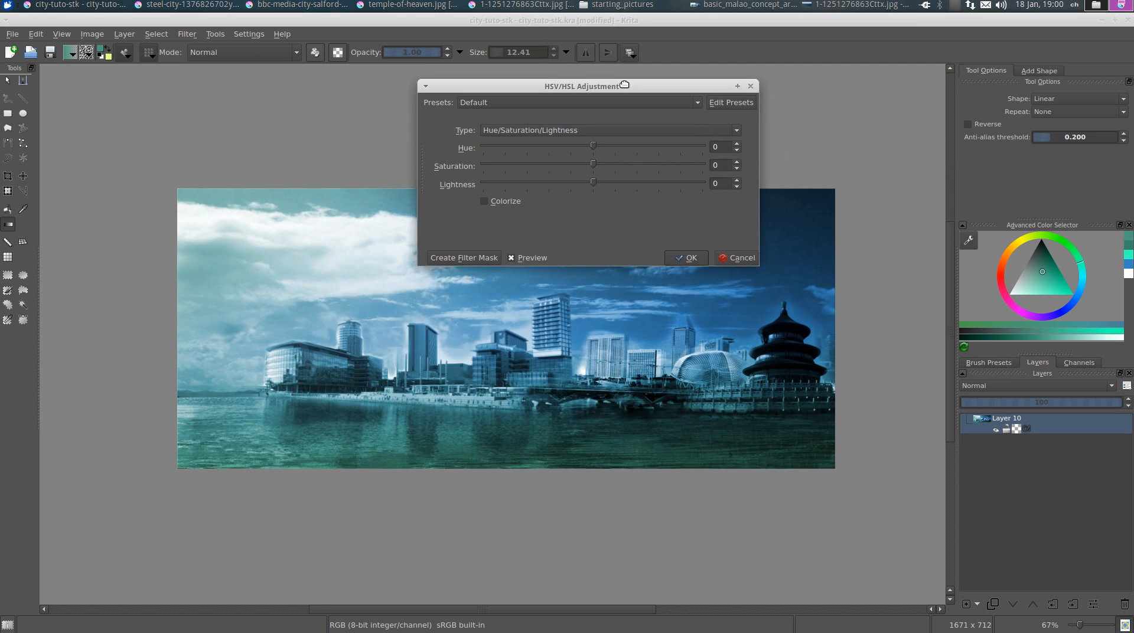
mouse_move(592, 164)
mouse_down()
mouse_move(624, 168)
mouse_move(571, 184)
mouse_move(603, 181)
mouse_move(593, 181)
mouse_move(589, 147)
mouse_up()
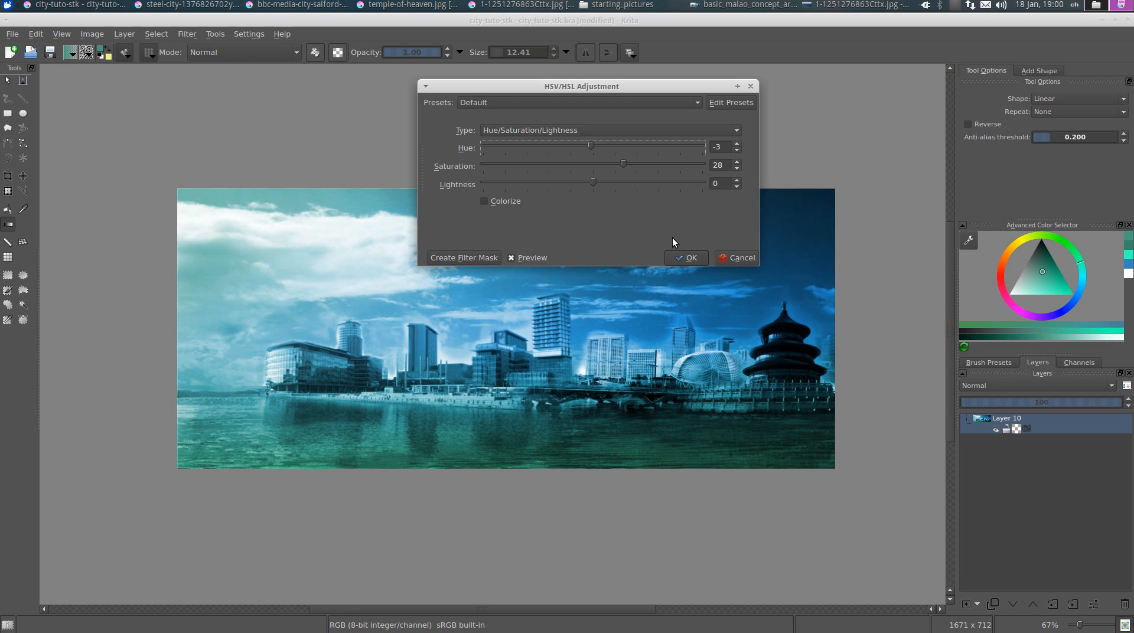
click(685, 257)
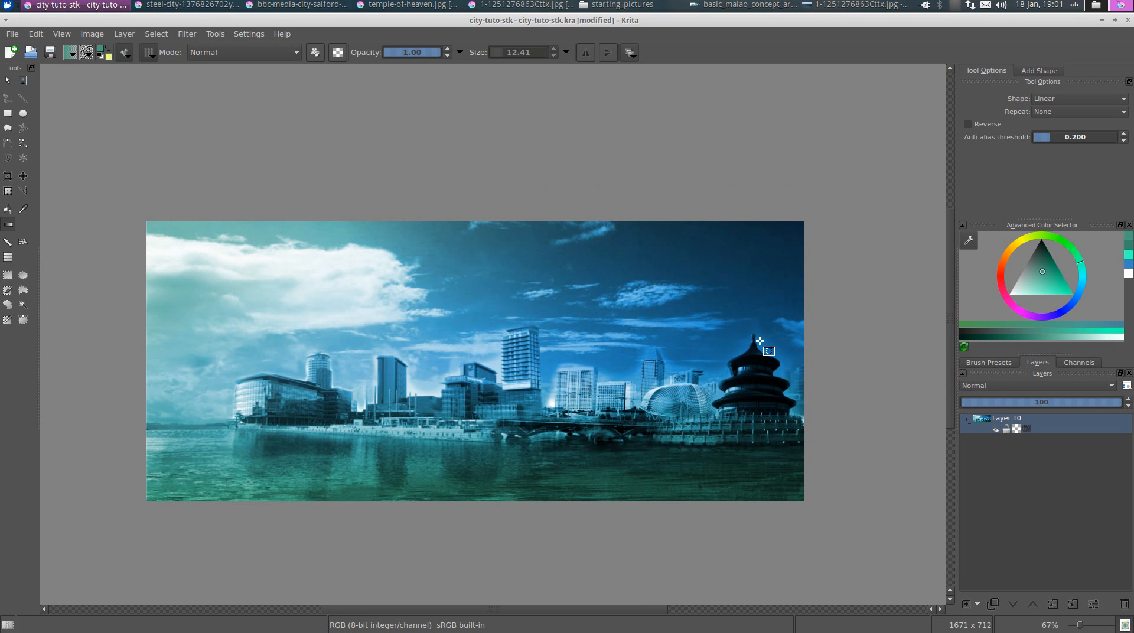
Step: Apply a Levels adjustment to the merged photo layer with input midtones at 0.71 and input white point at 239
key(ctrl+l)
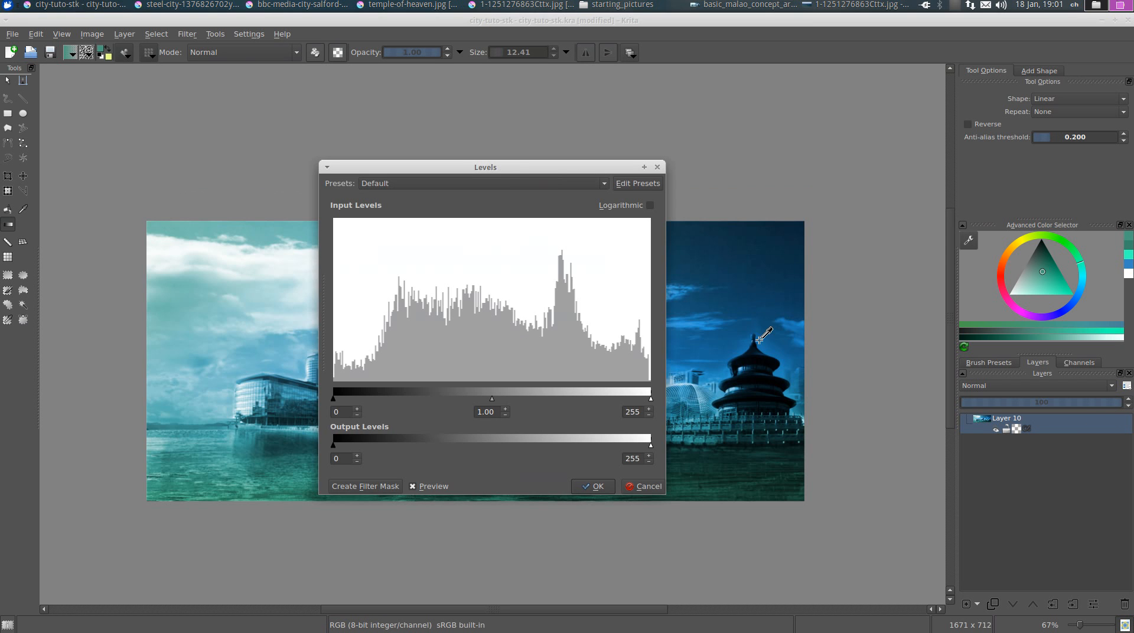
drag(497, 174, 607, 80)
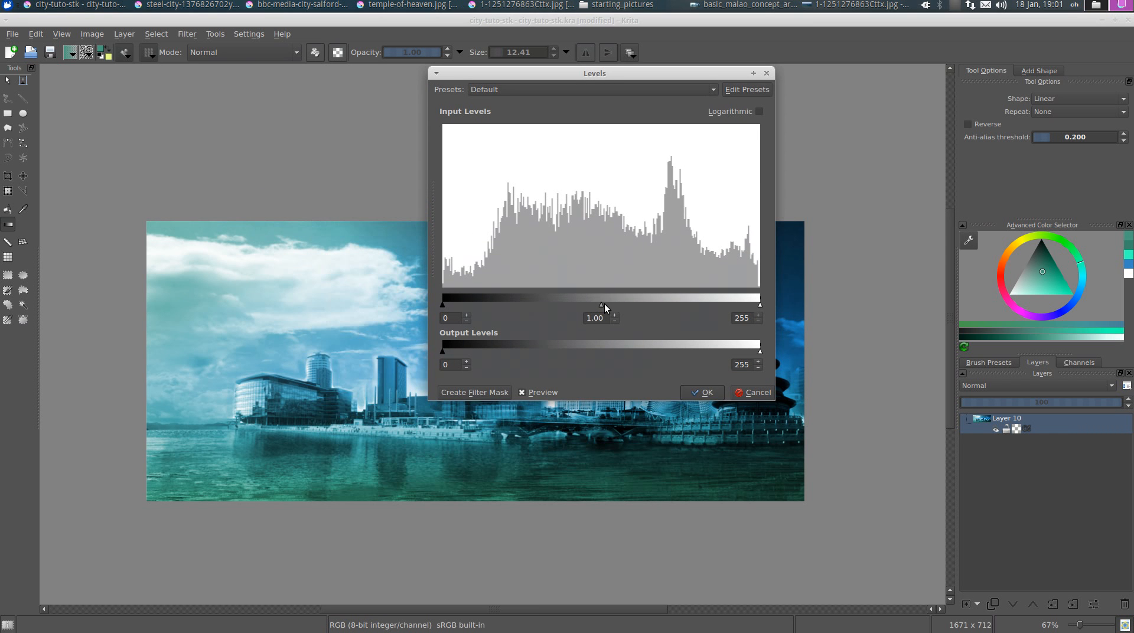
drag(611, 303, 611, 304)
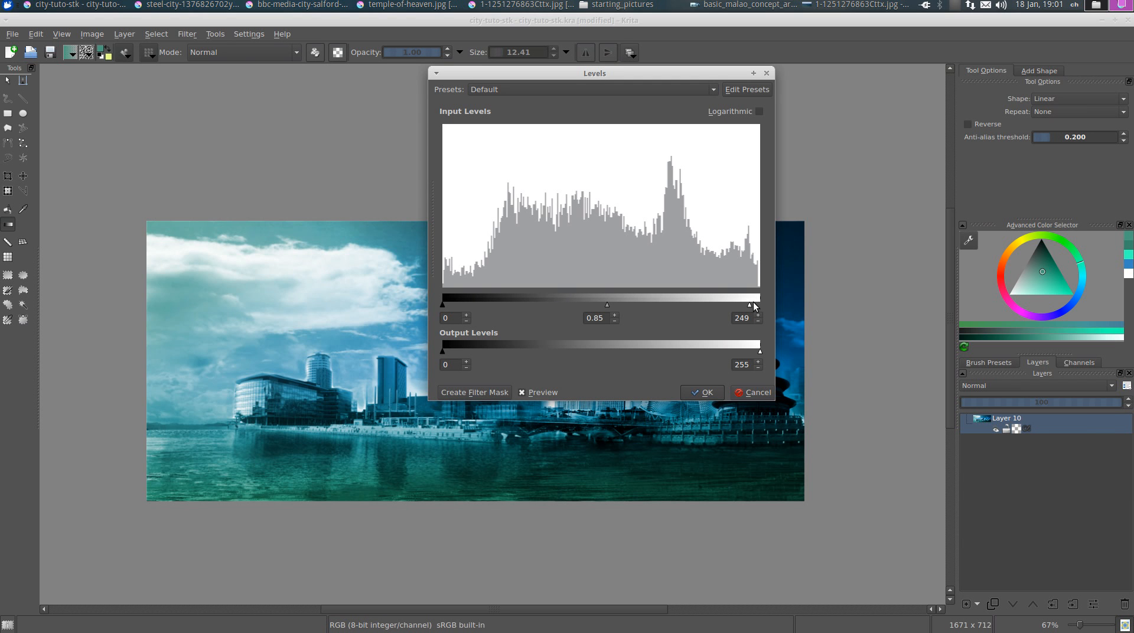
drag(609, 305, 618, 306)
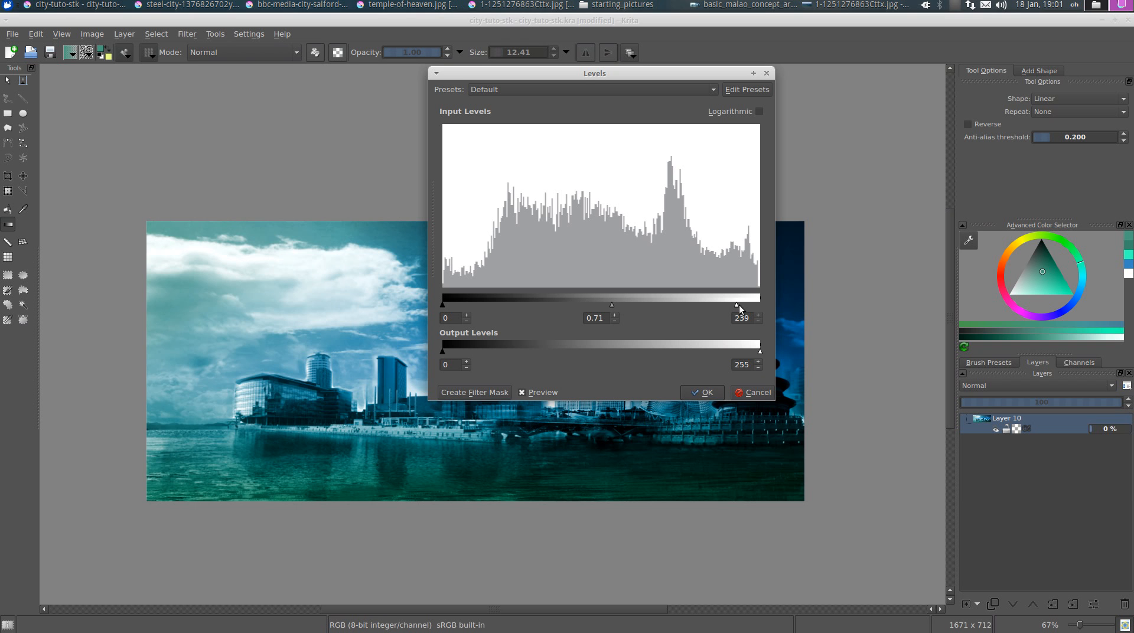
click(701, 392)
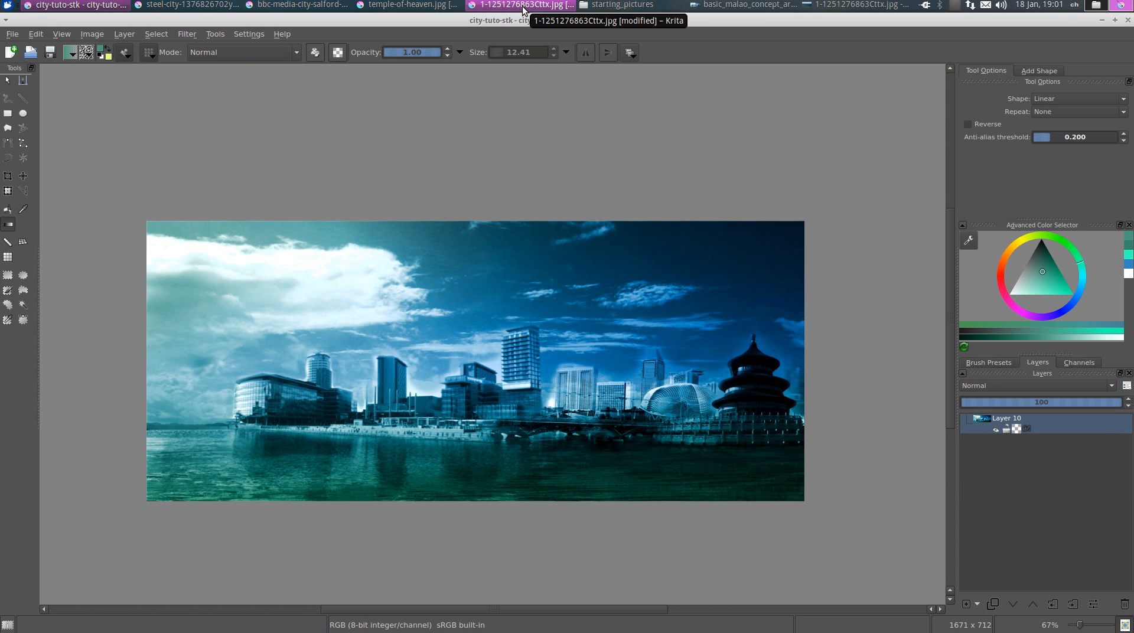
Step: Switch to the image viewer to compare with basic_malao_concept_art.png, and return to the city-tuto-stk document in Krita
click(777, 7)
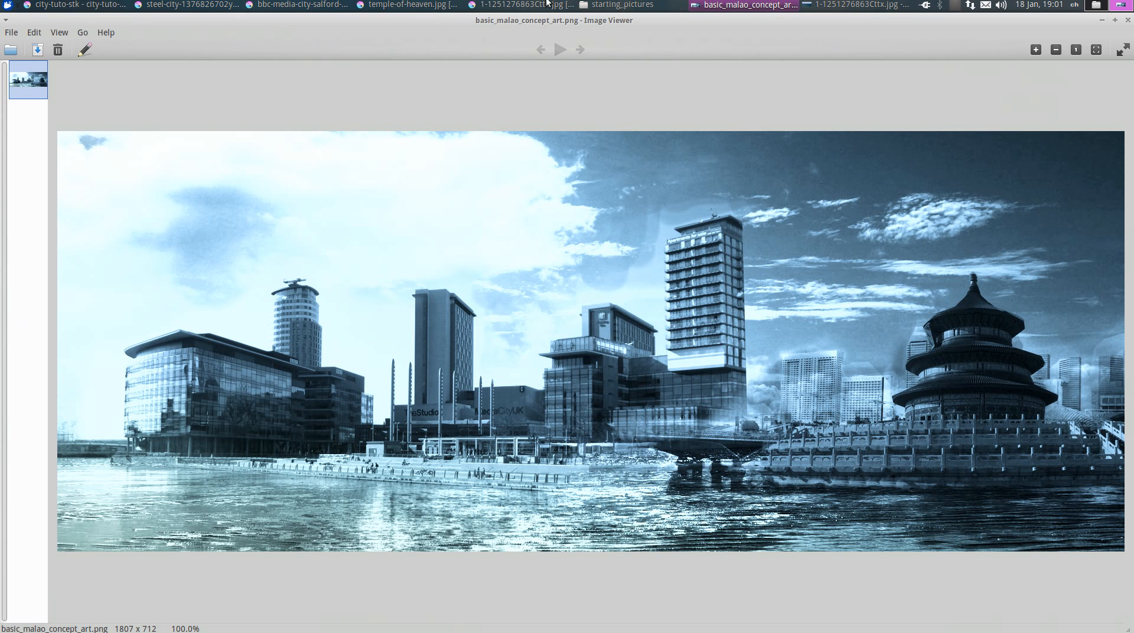
click(103, 7)
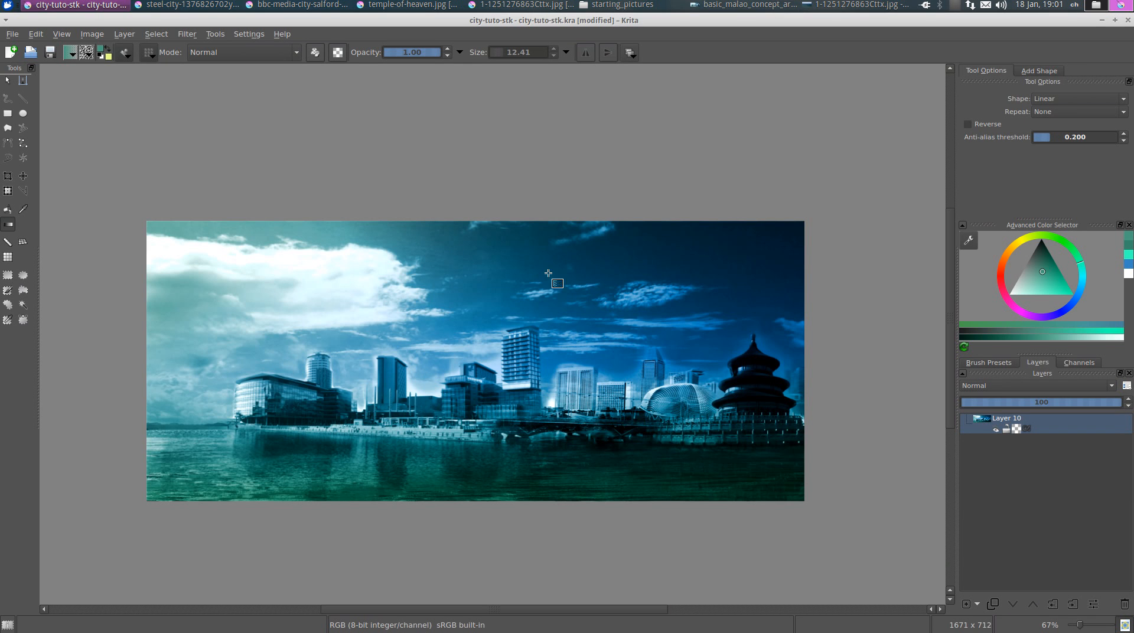